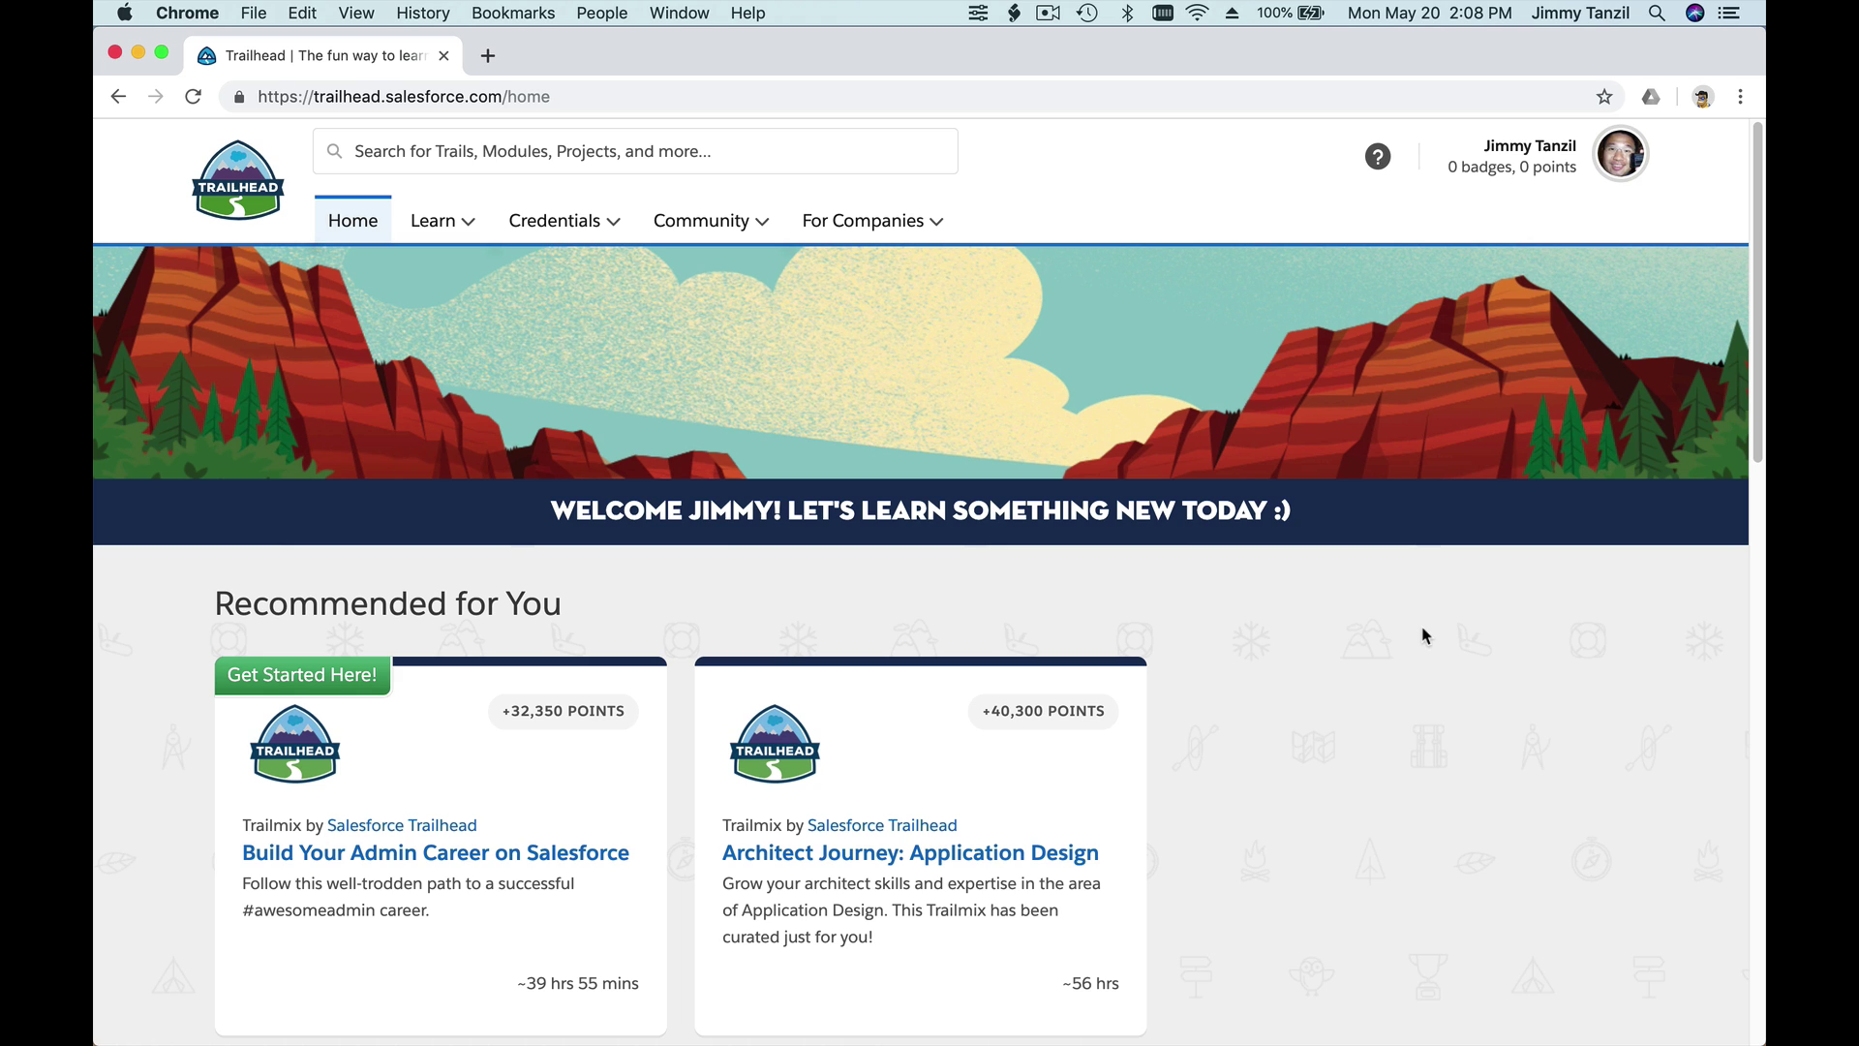
- Search Trailhead for 'admin beginner'
click(678, 142)
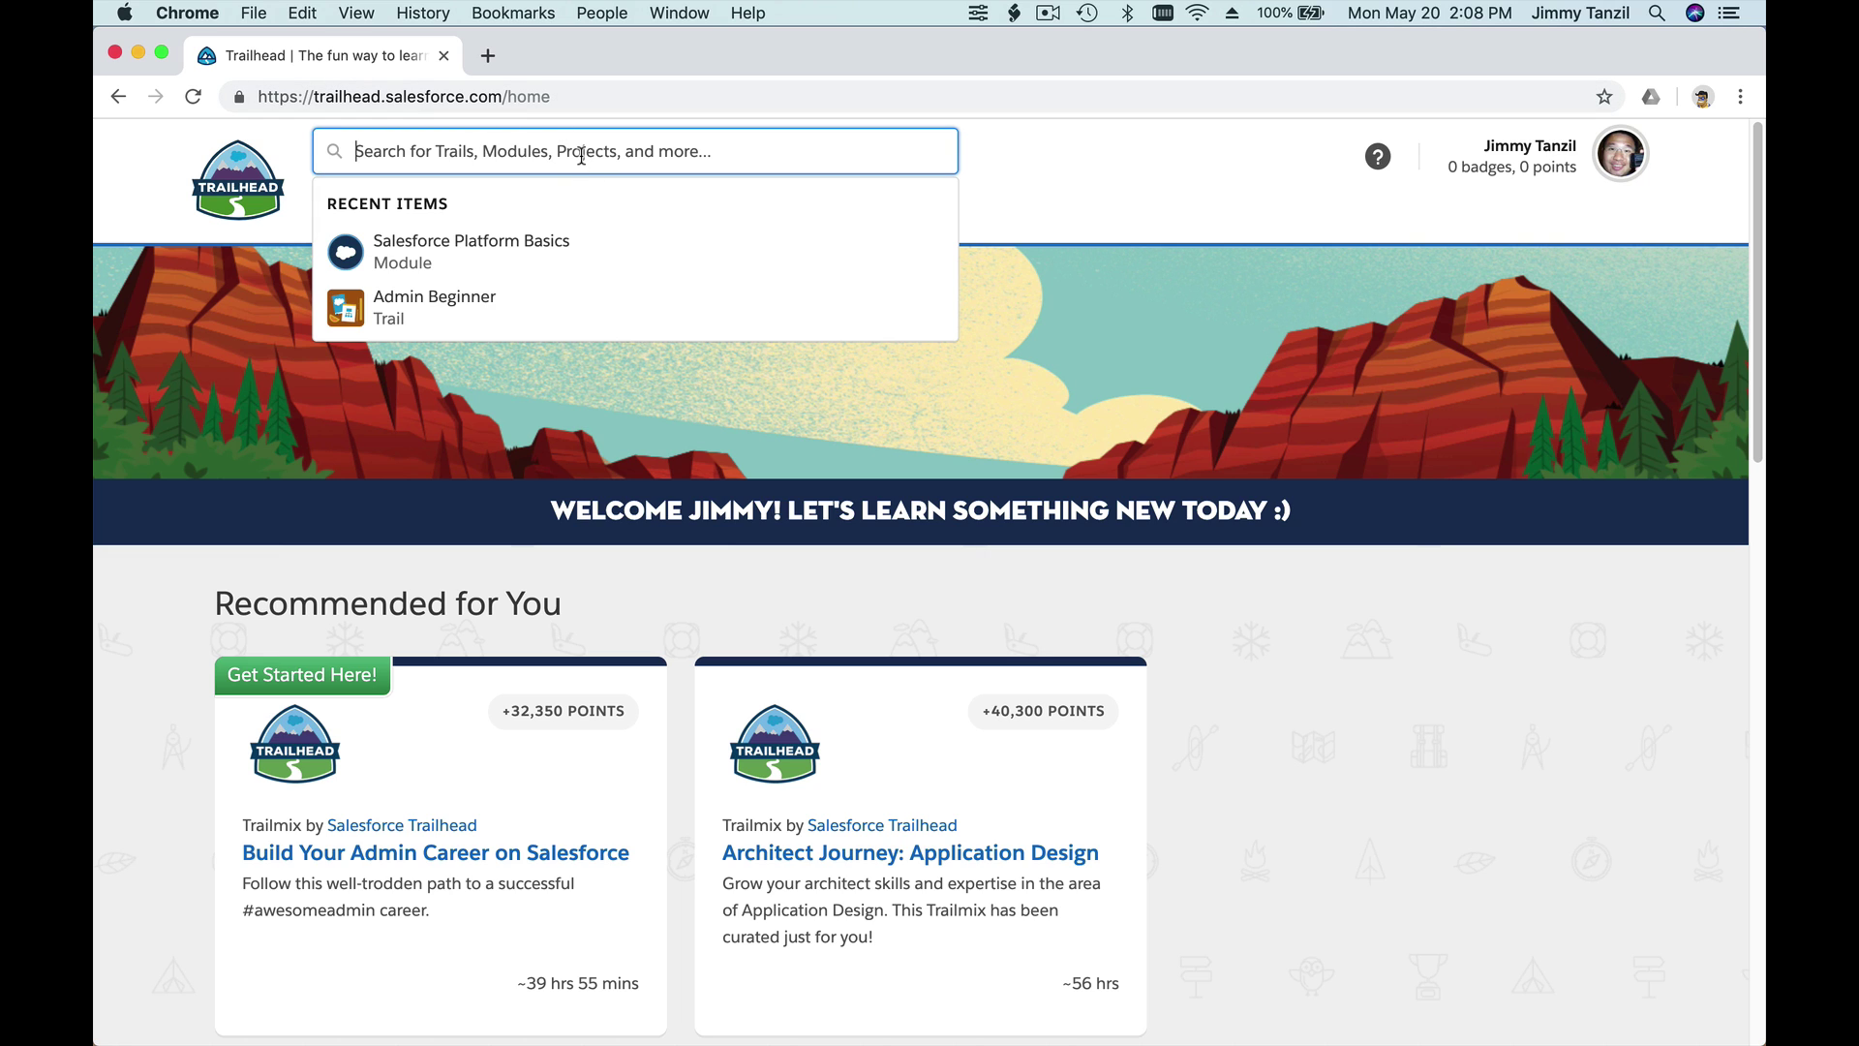
text(admin beg)
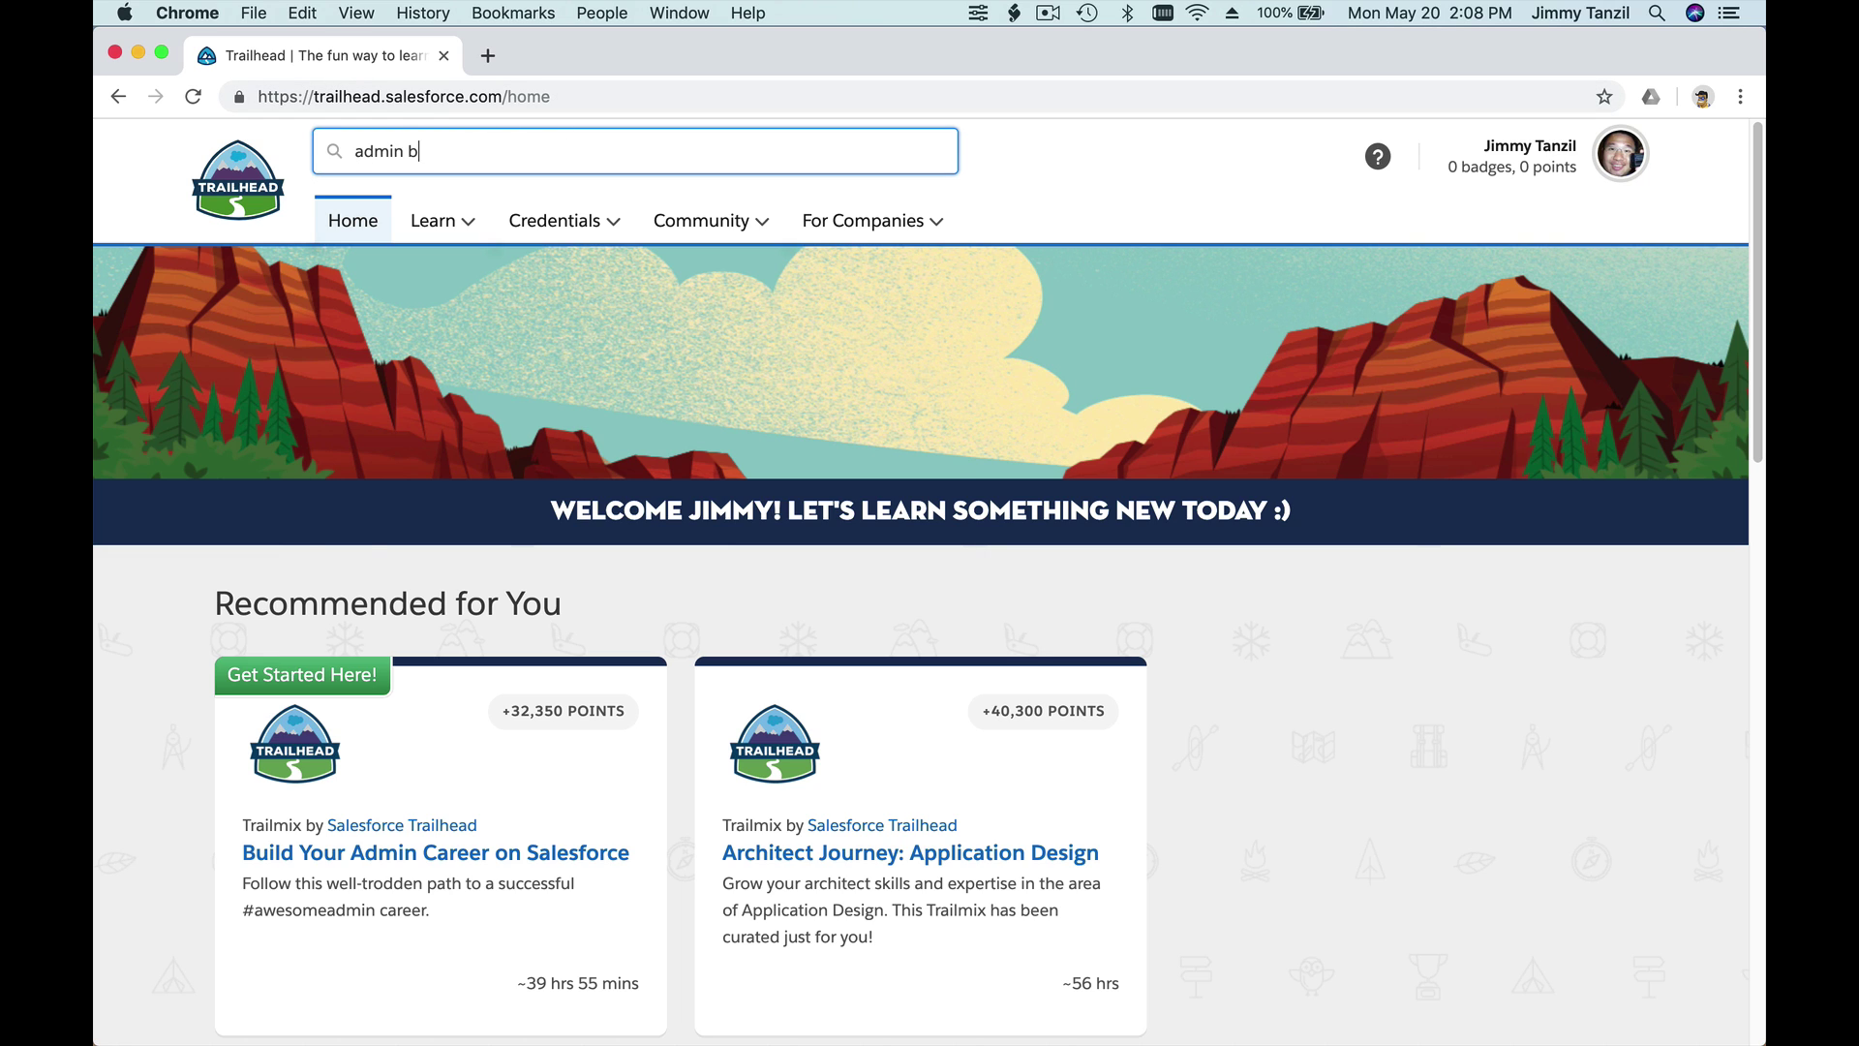
text(inner)
key(Return)
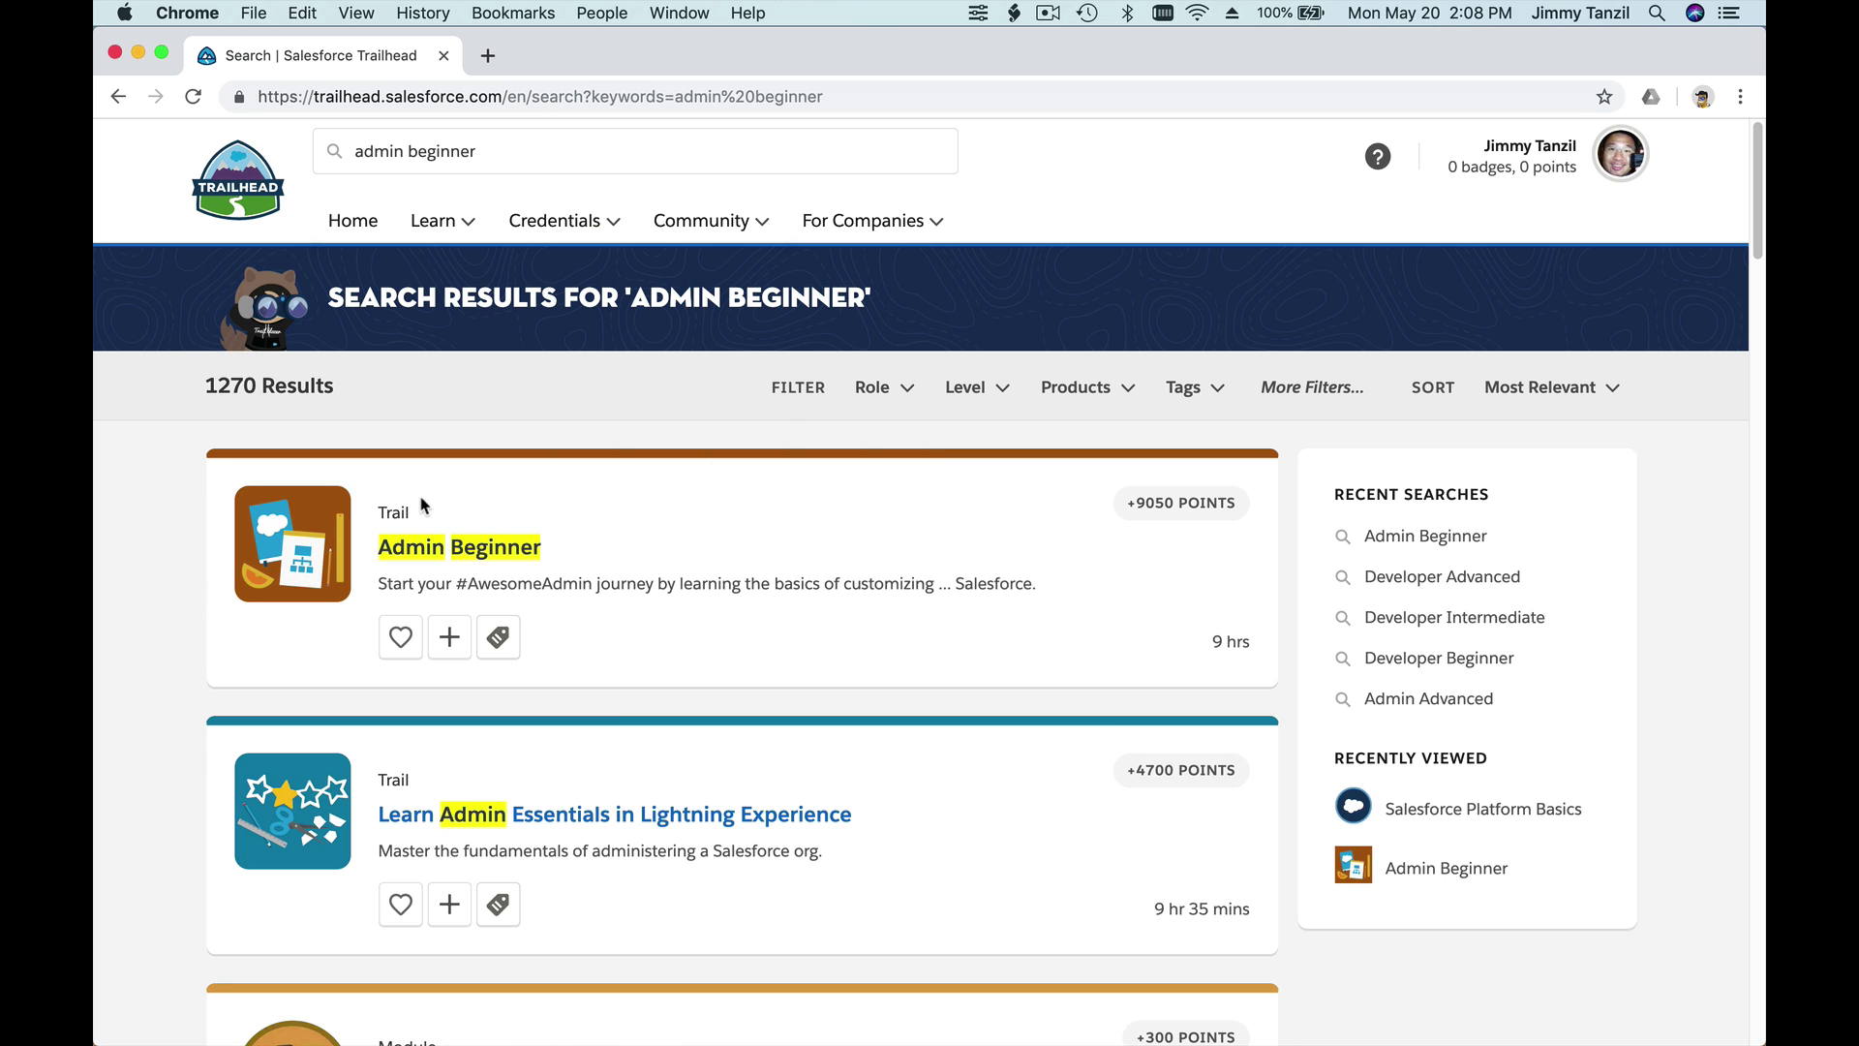
- Open the Admin Beginner trail, then its 'Get Started with the Salesforce Platform' unit
click(487, 555)
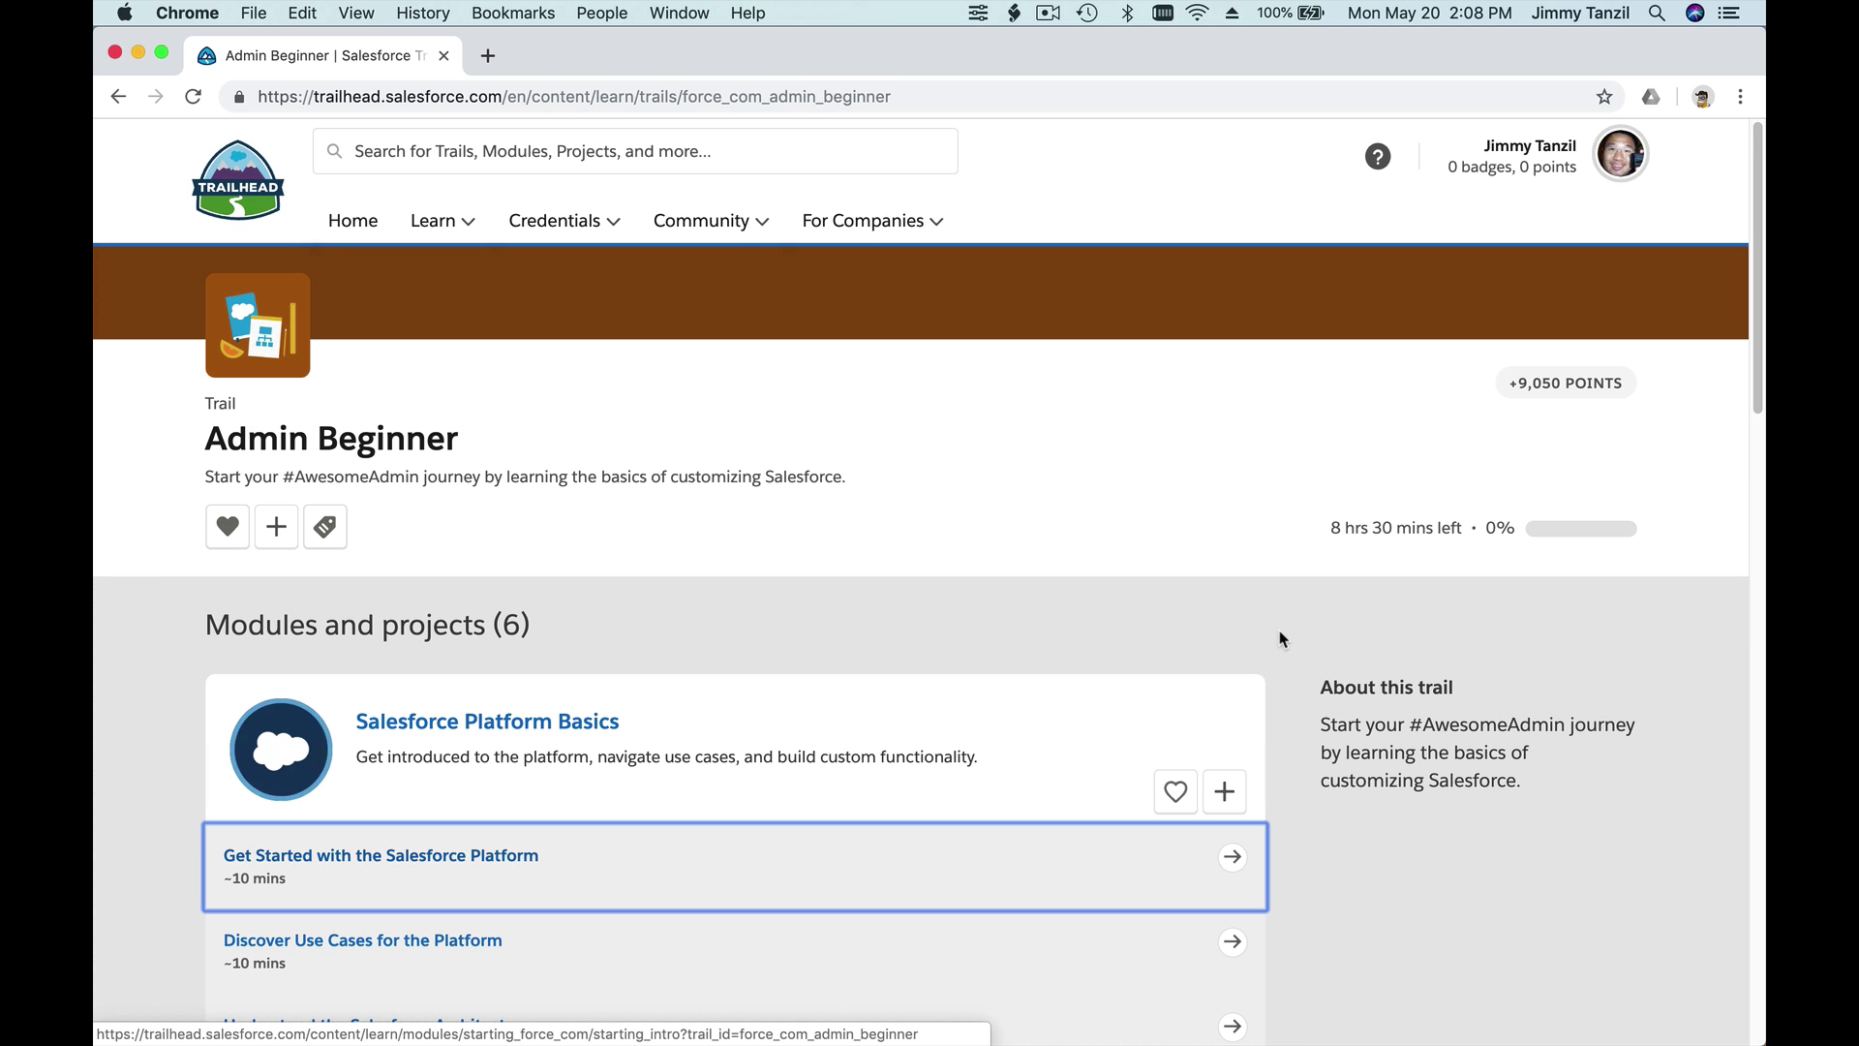
scroll(1279, 639, down, 3)
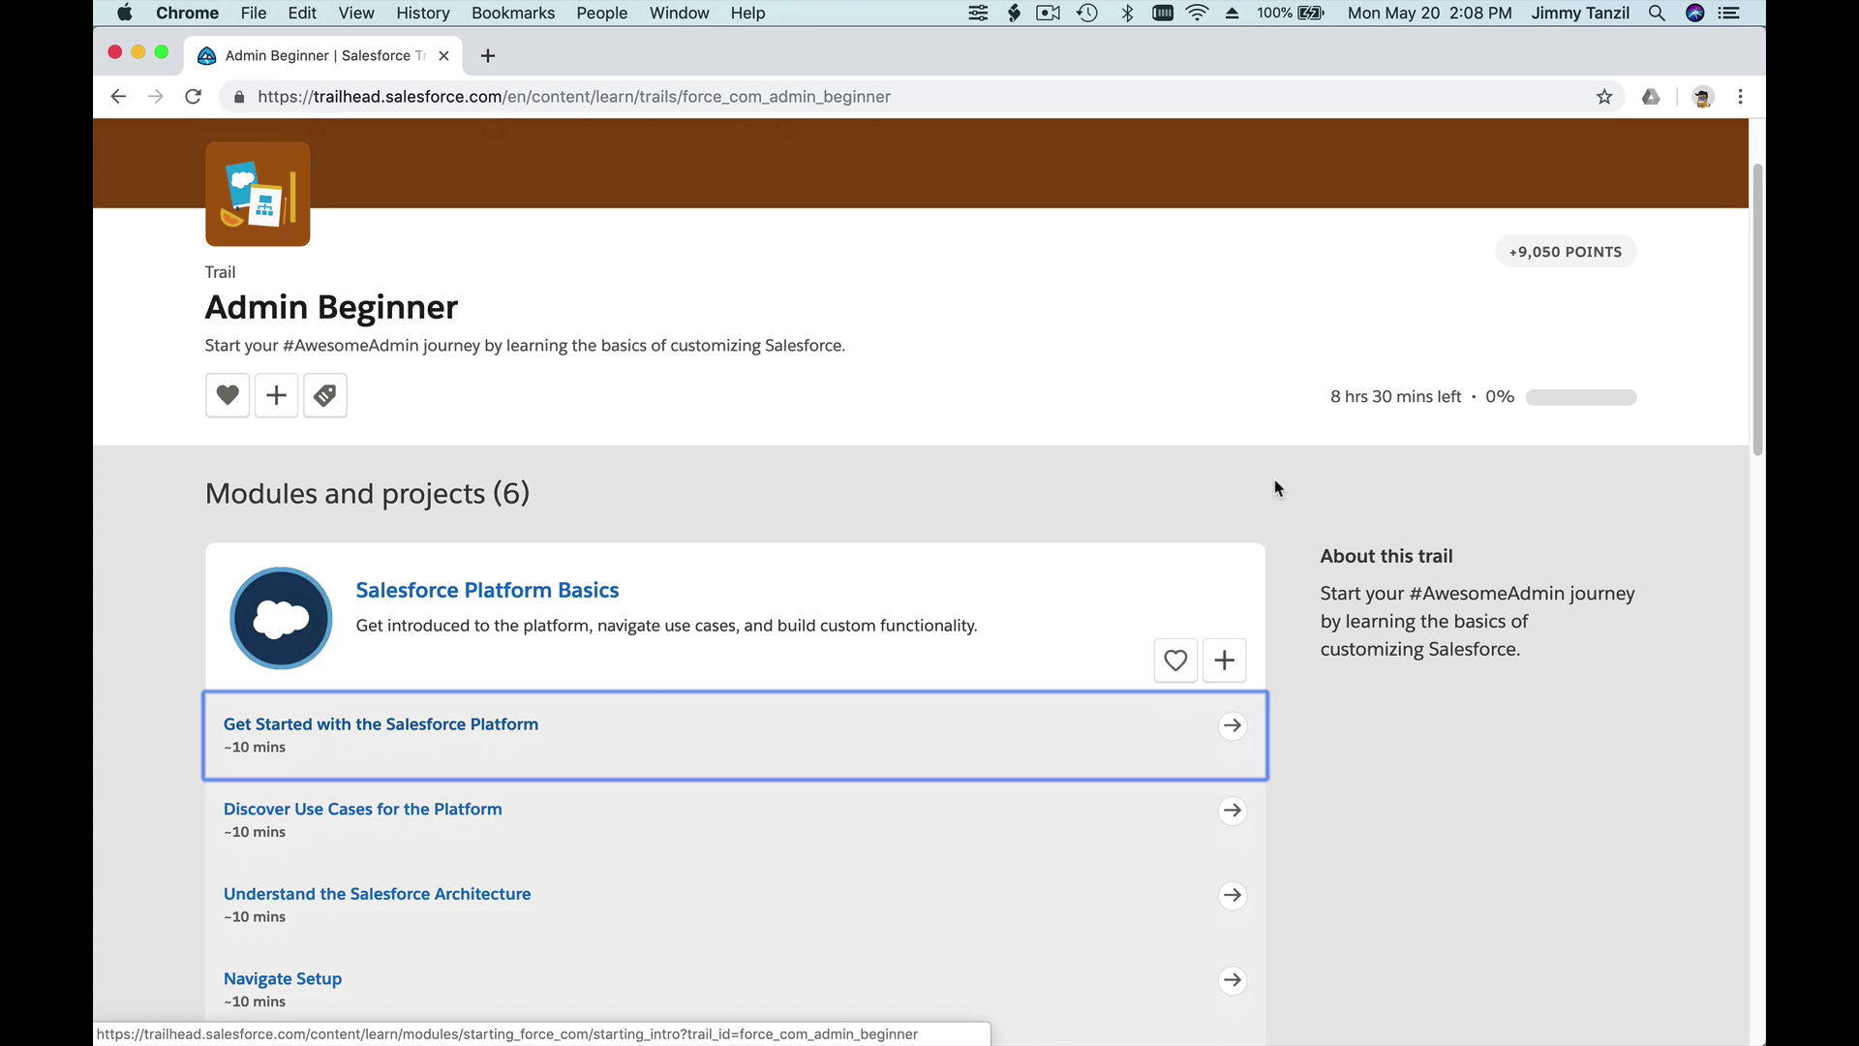
scroll(1275, 487, down, 1)
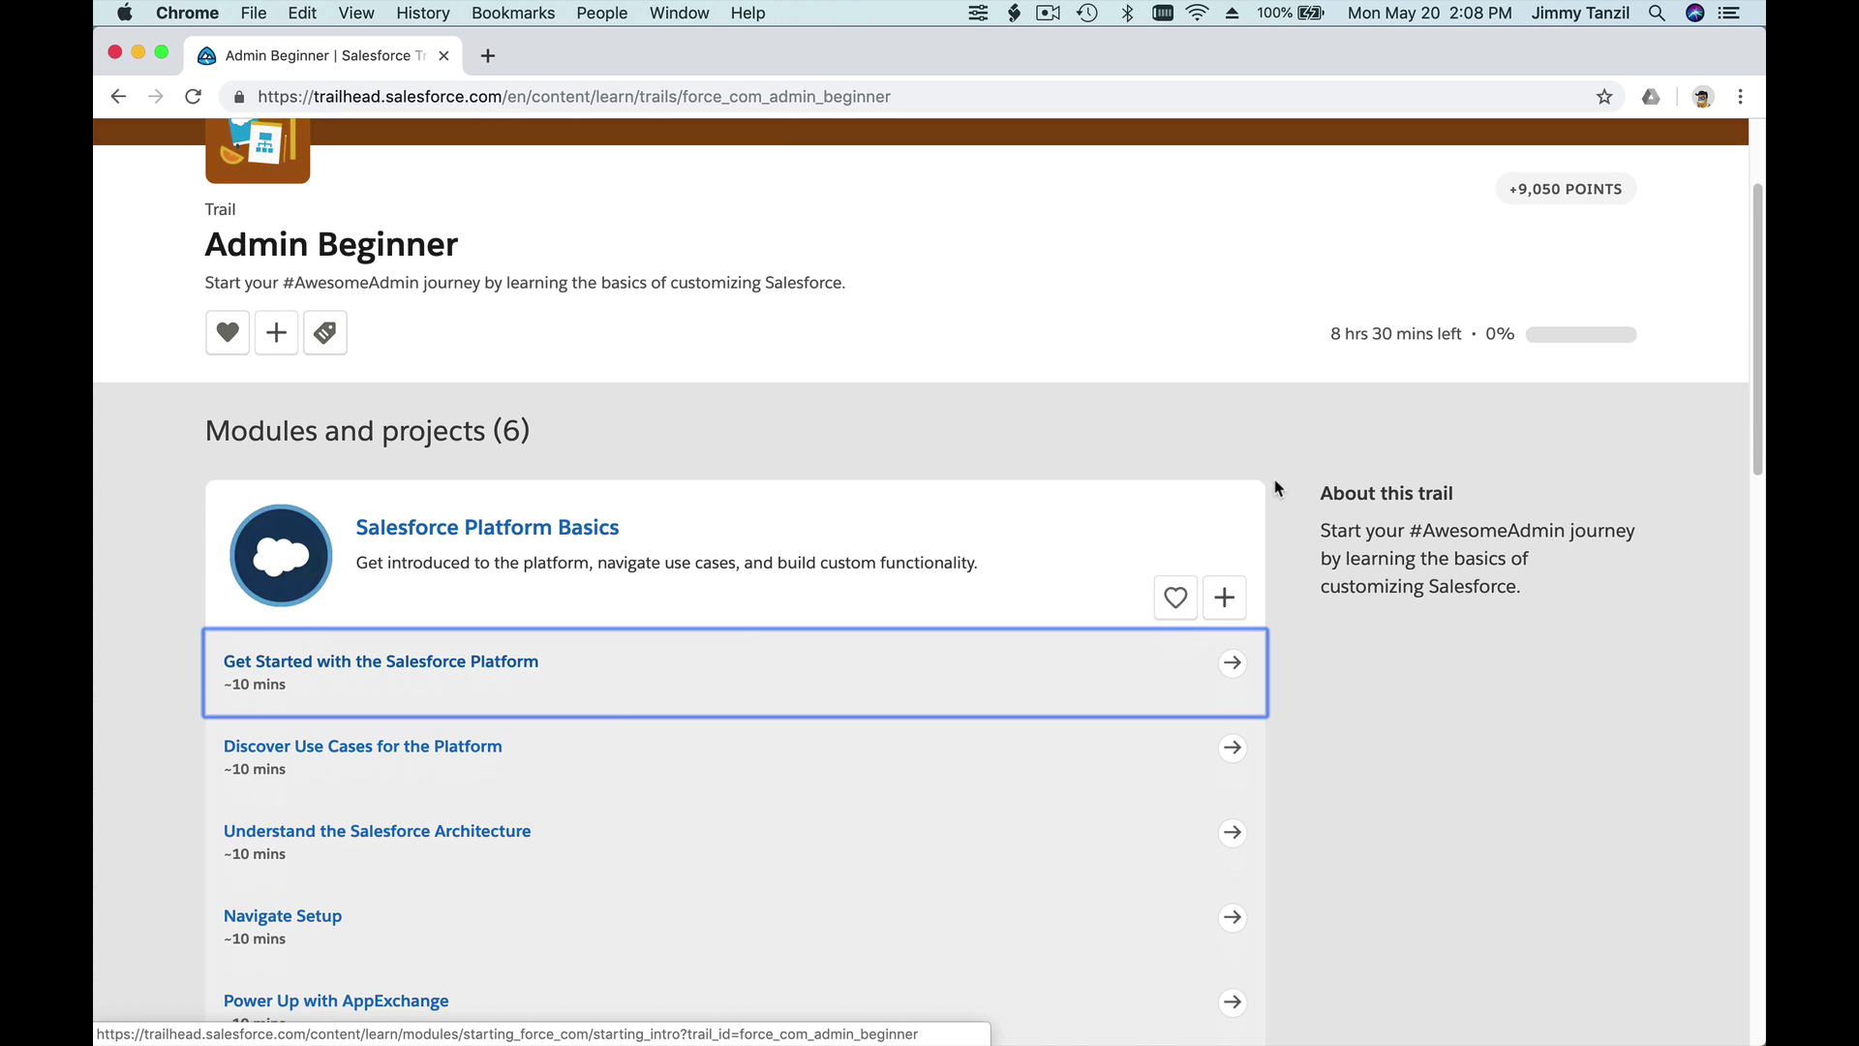
scroll(1275, 487, down, 1)
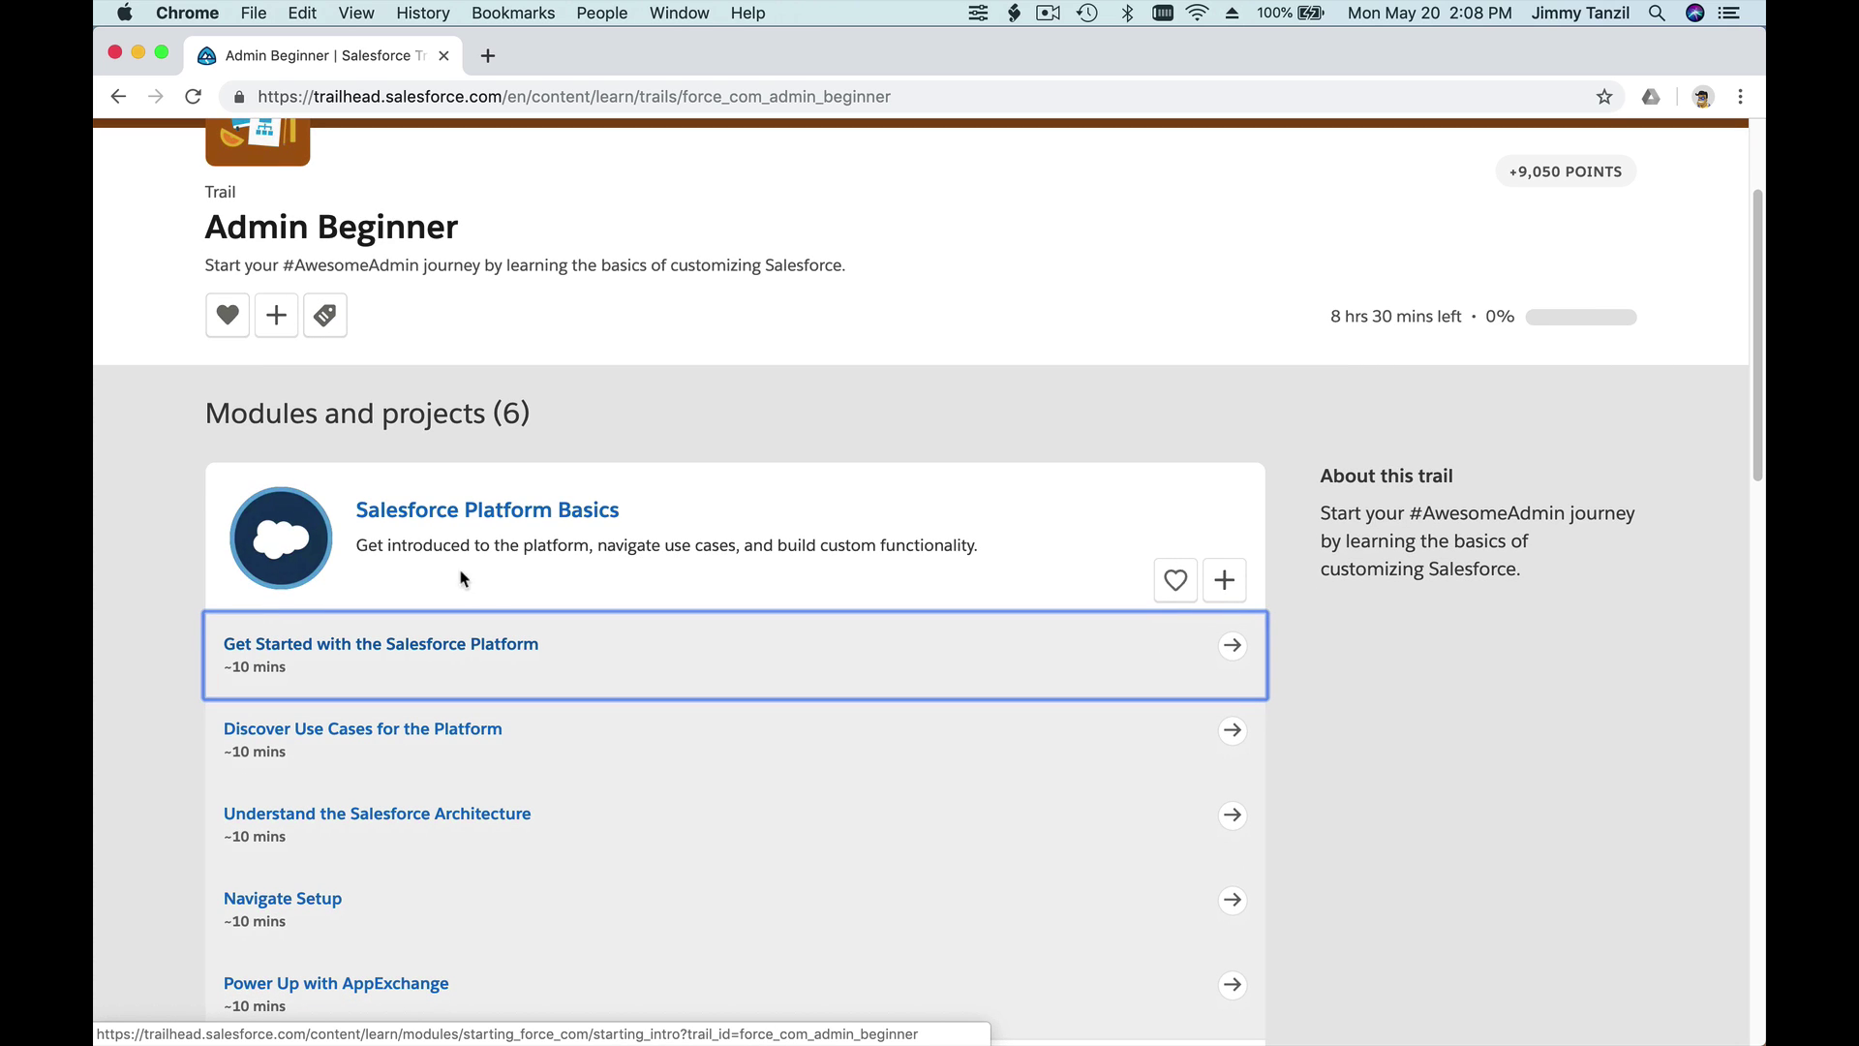
click(431, 646)
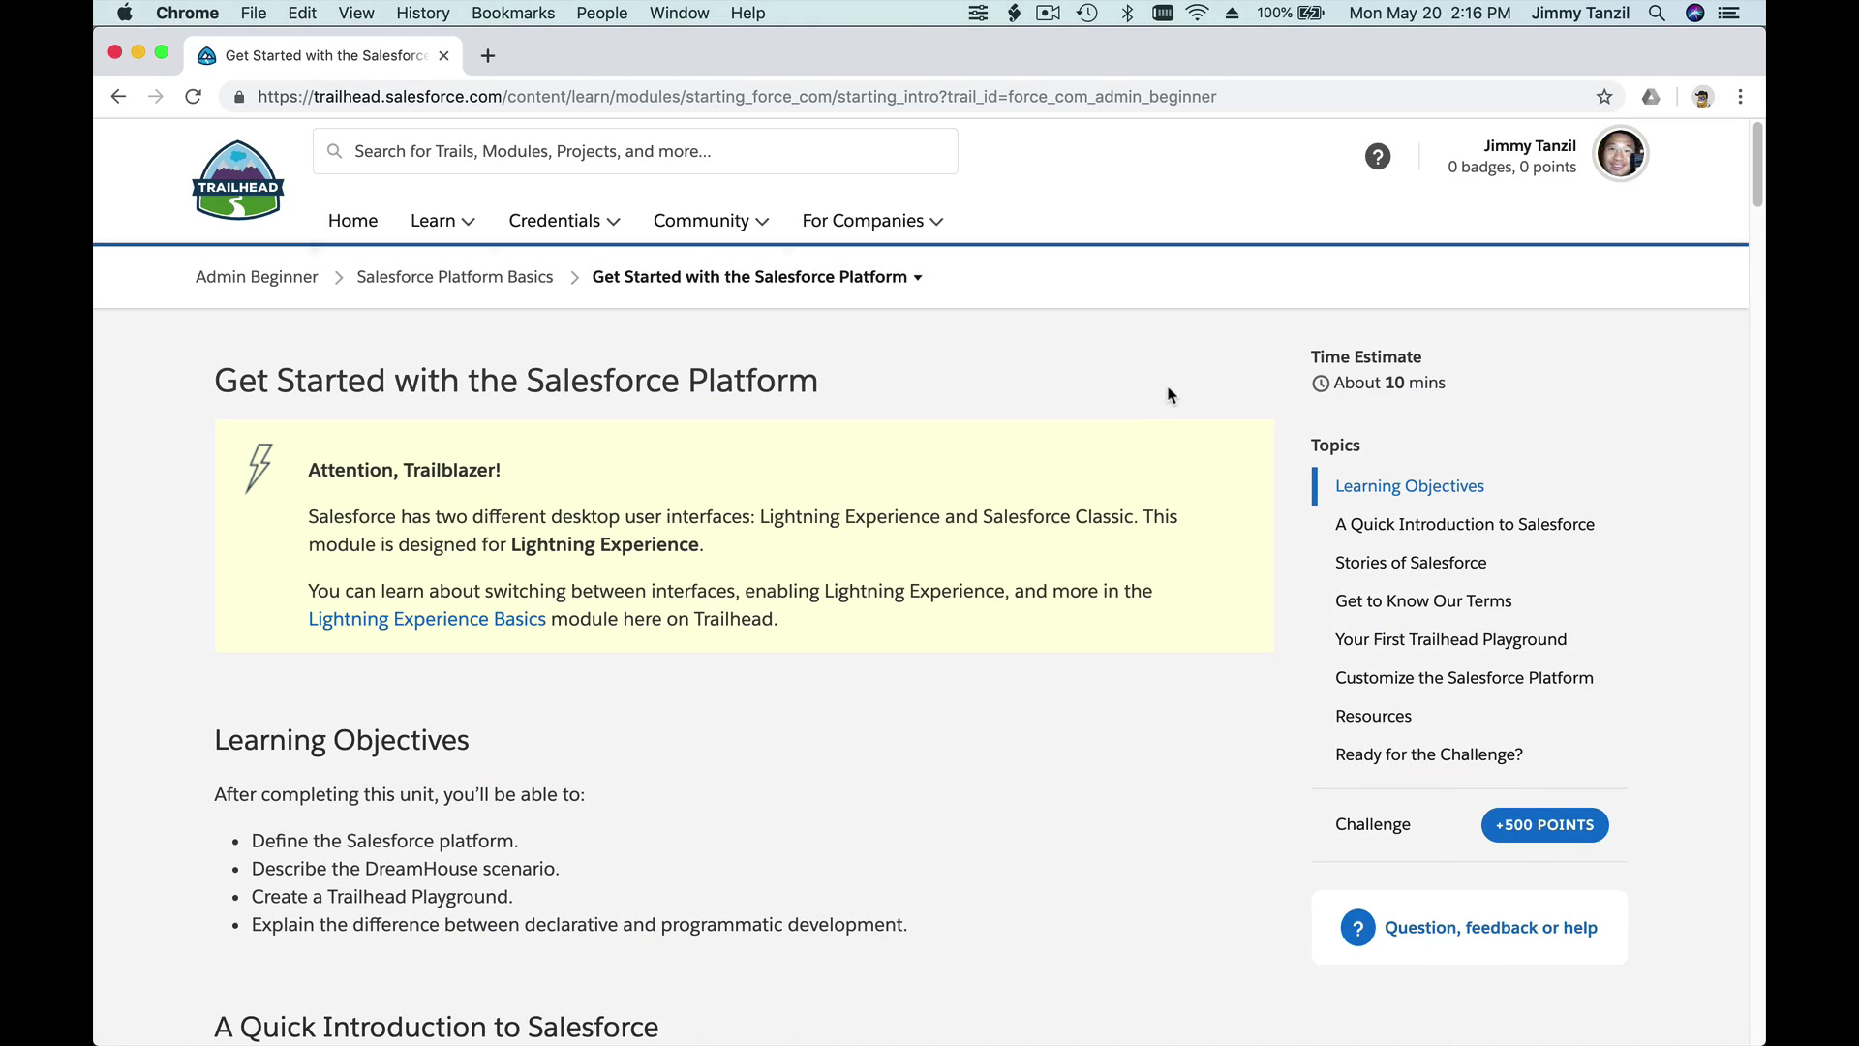
- Read the Get Started with the Salesforce Platform unit down to its Ready for the Challenge heading
scroll(1169, 394, down, 1)
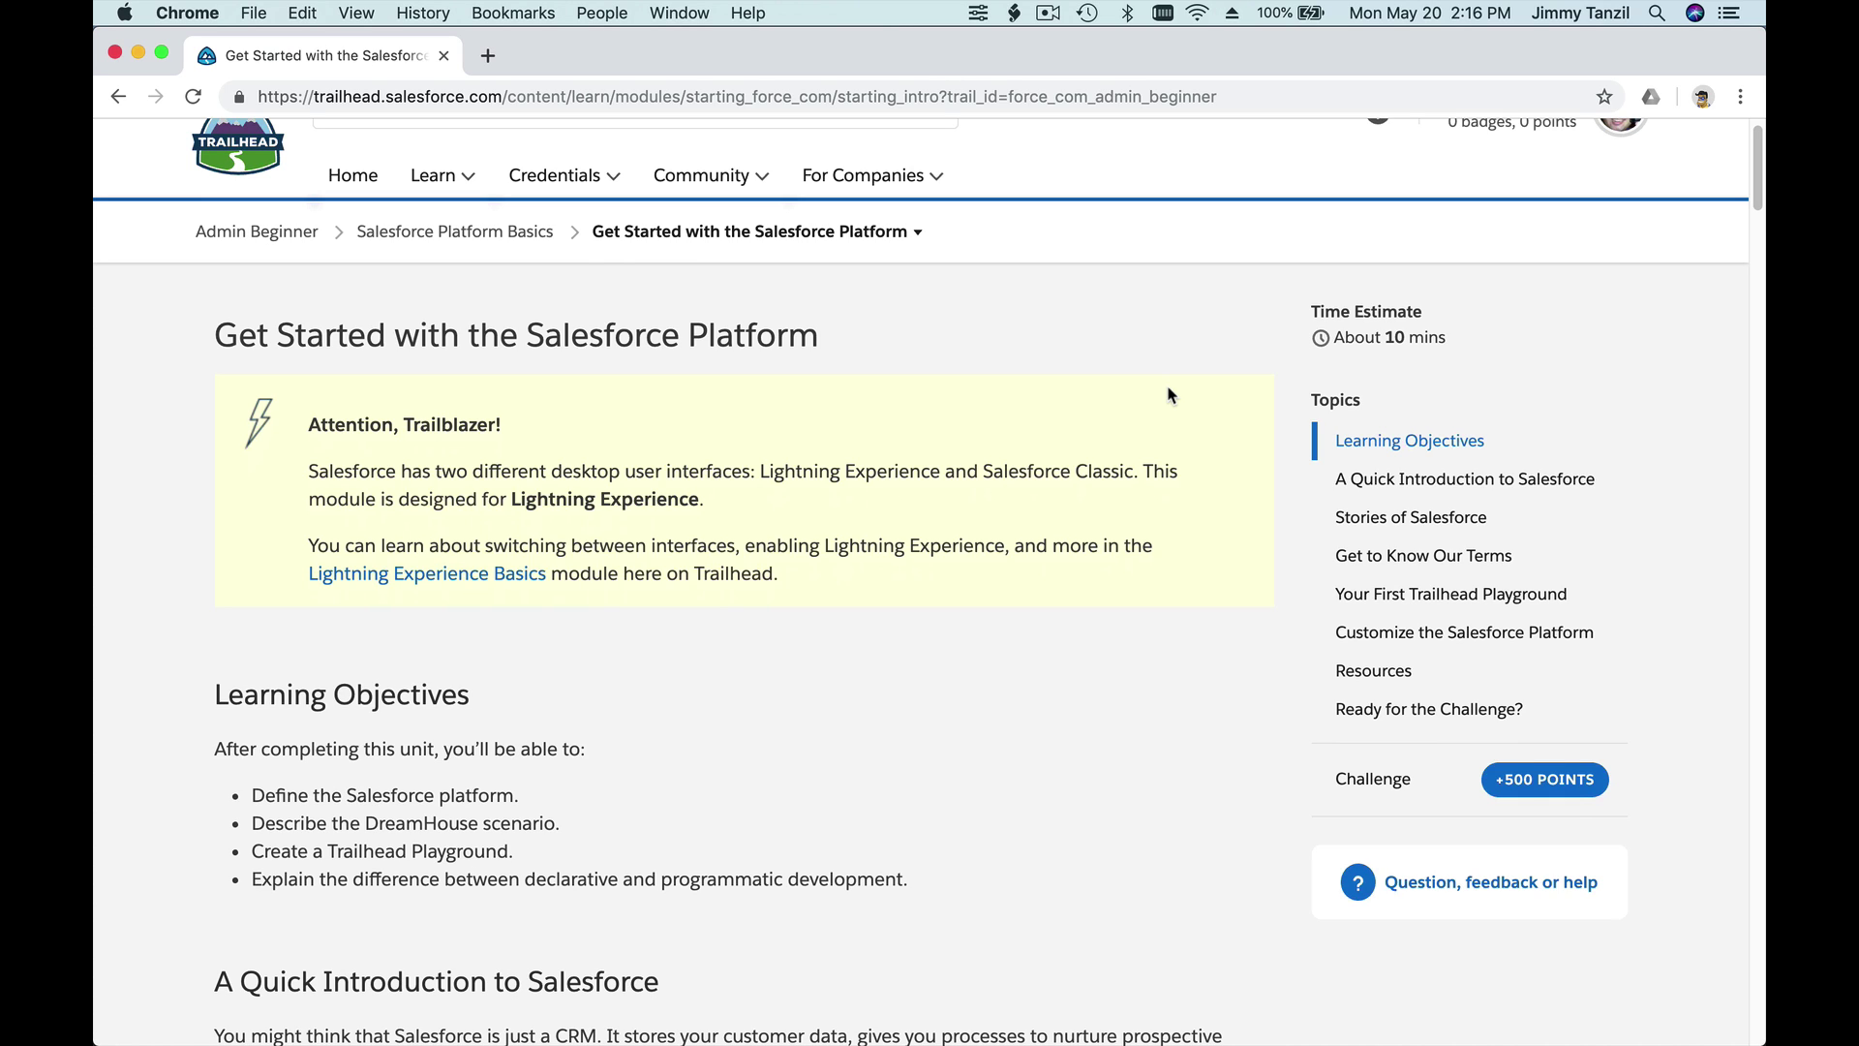
scroll(1168, 394, down, 4)
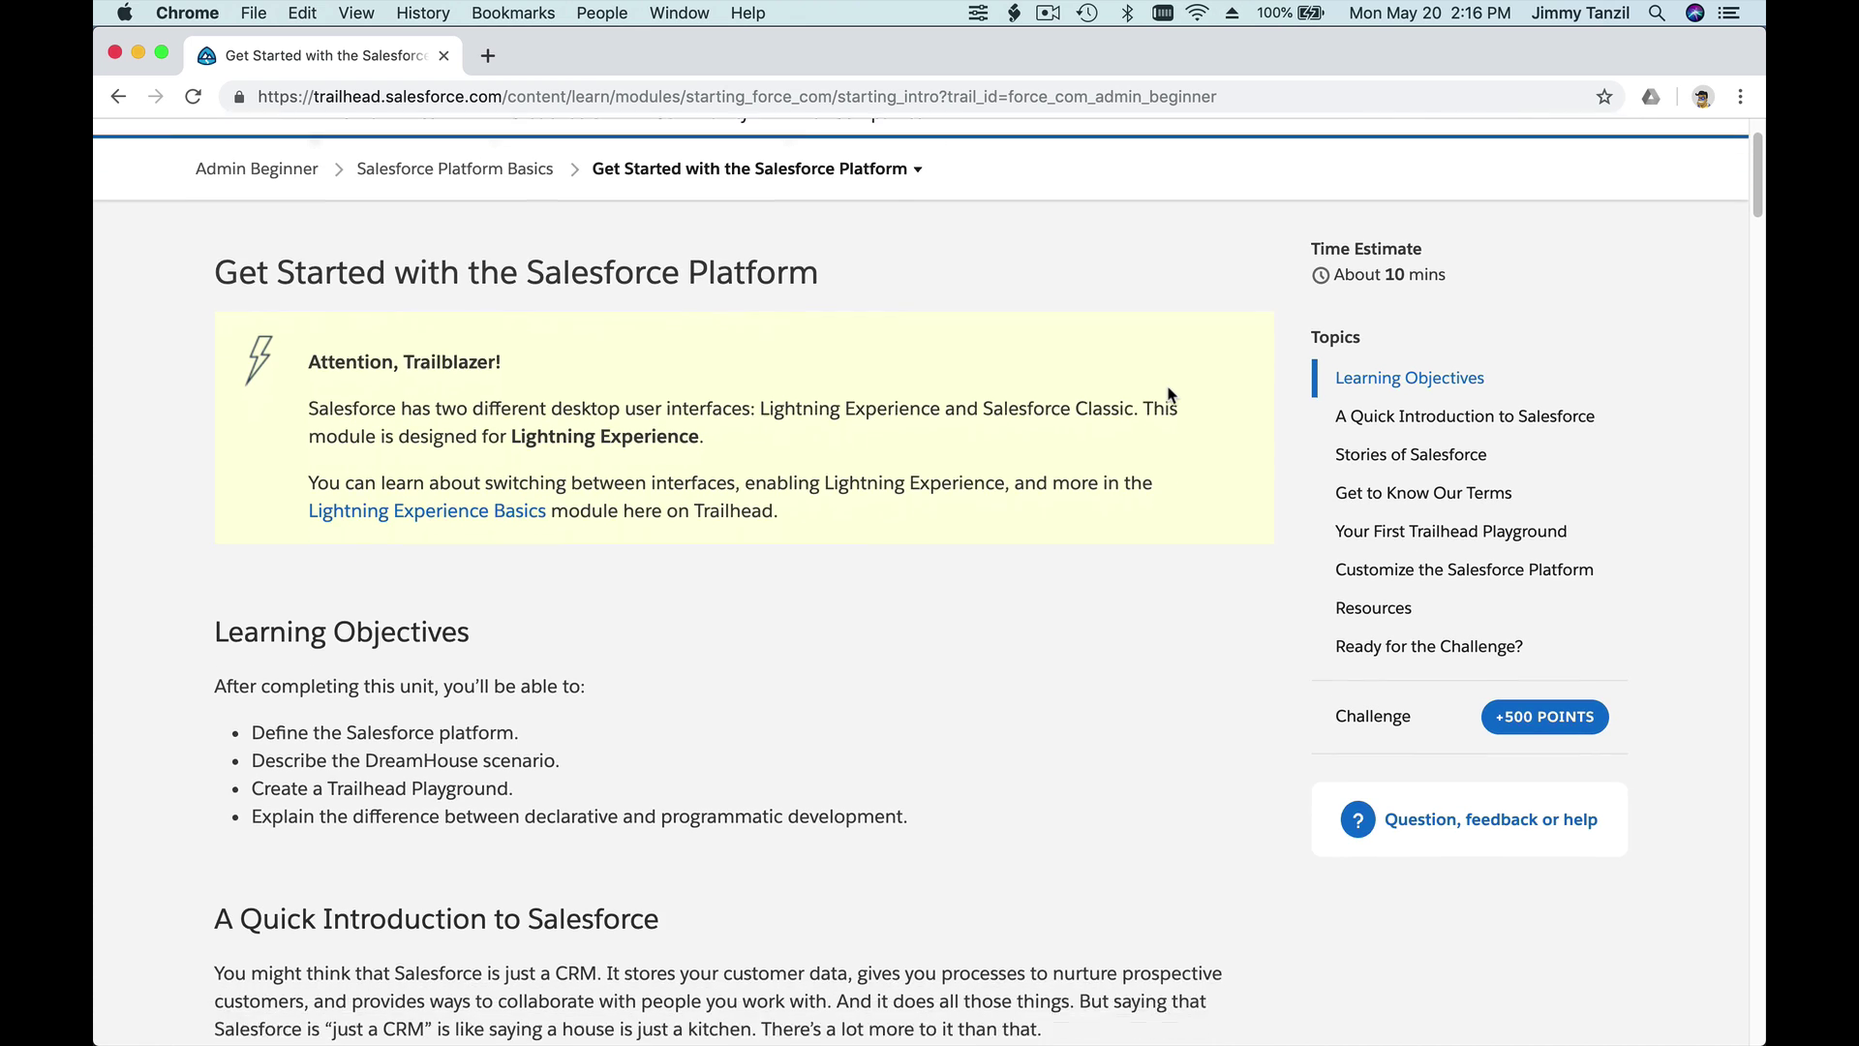
scroll(1168, 394, down, 12)
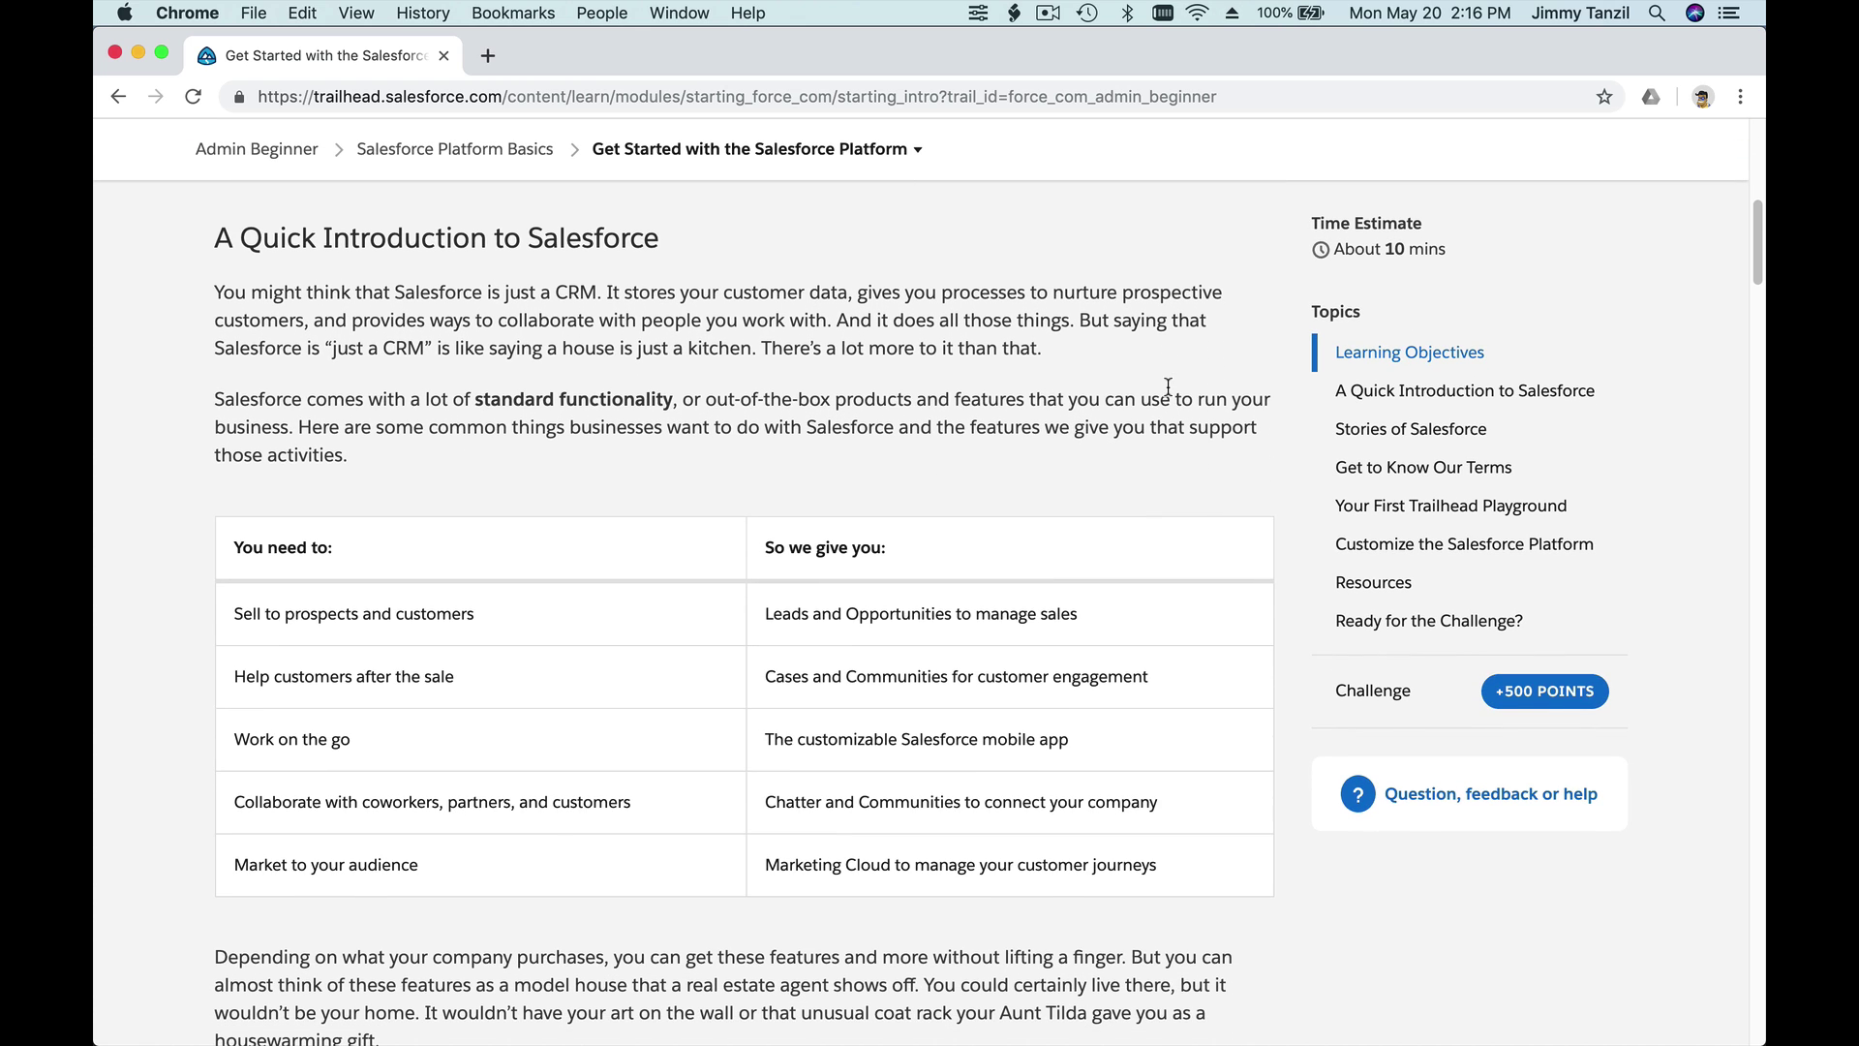
scroll(1169, 386, down, 6)
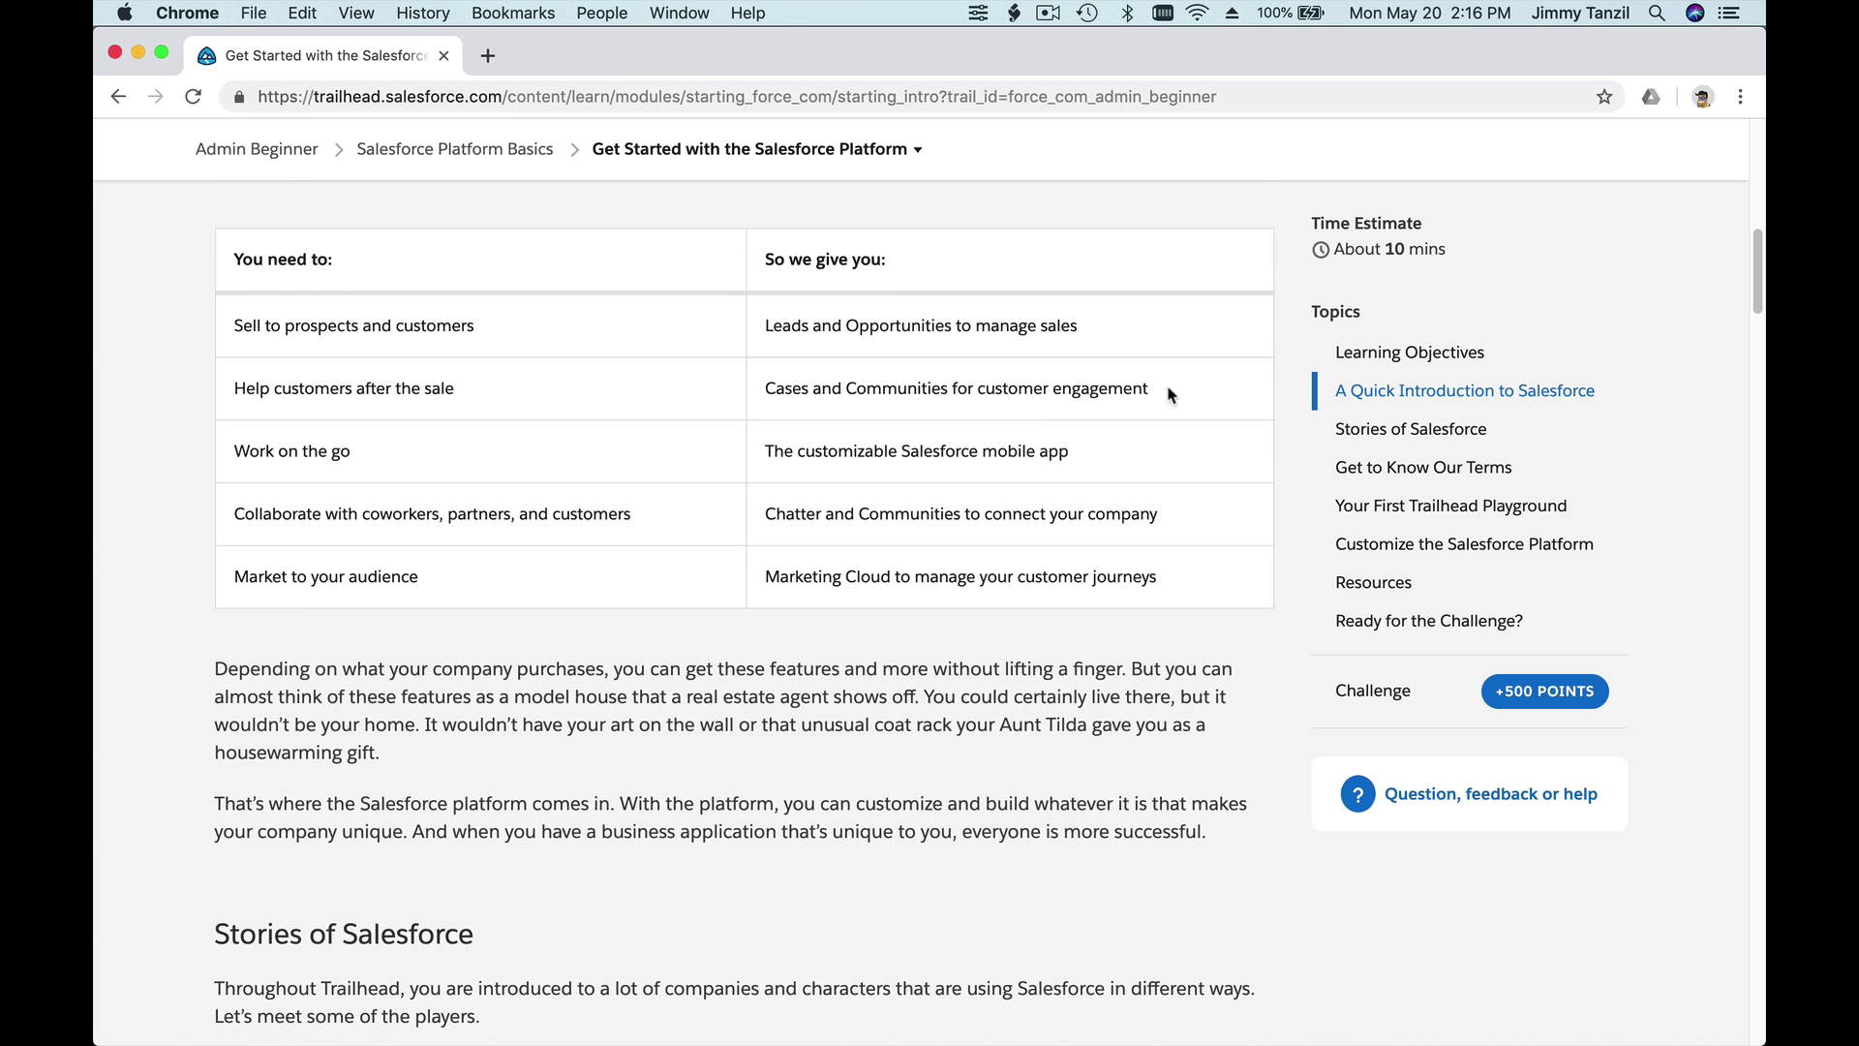
scroll(1168, 394, down, 8)
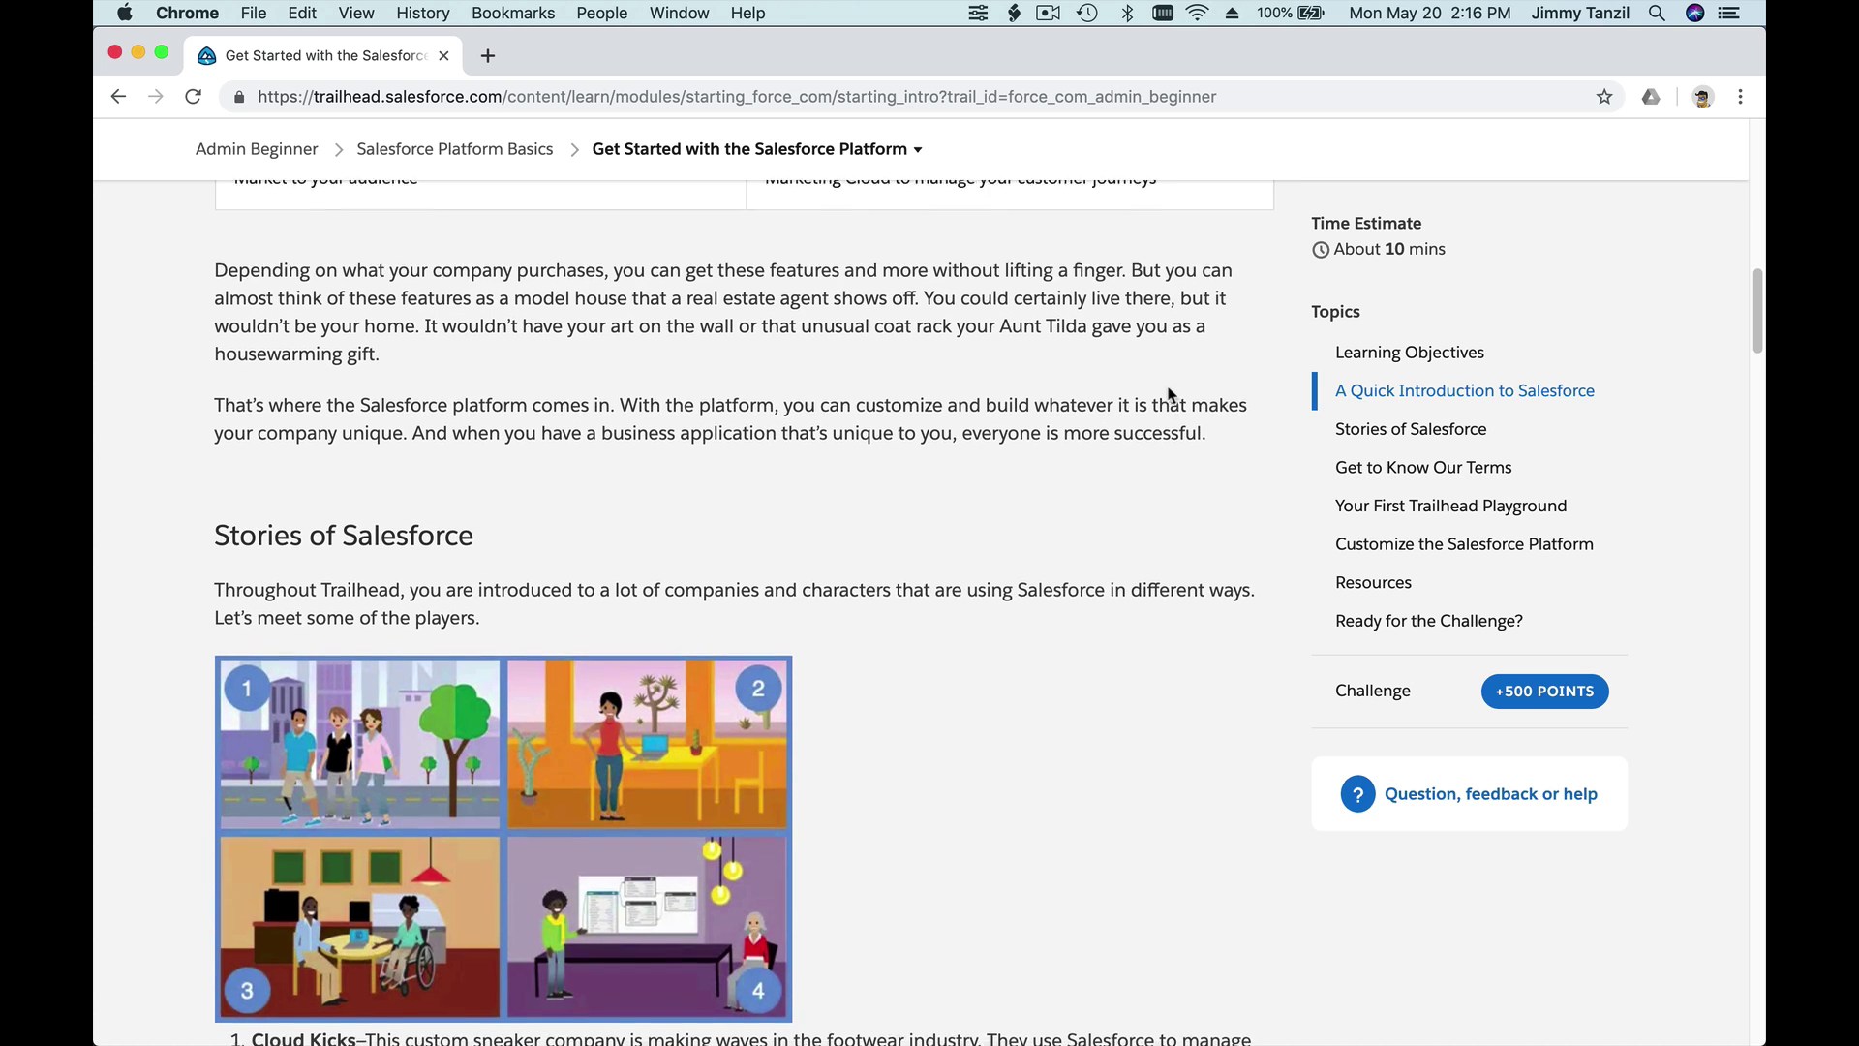
scroll(1168, 395, down, 5)
scroll(1169, 394, down, 4)
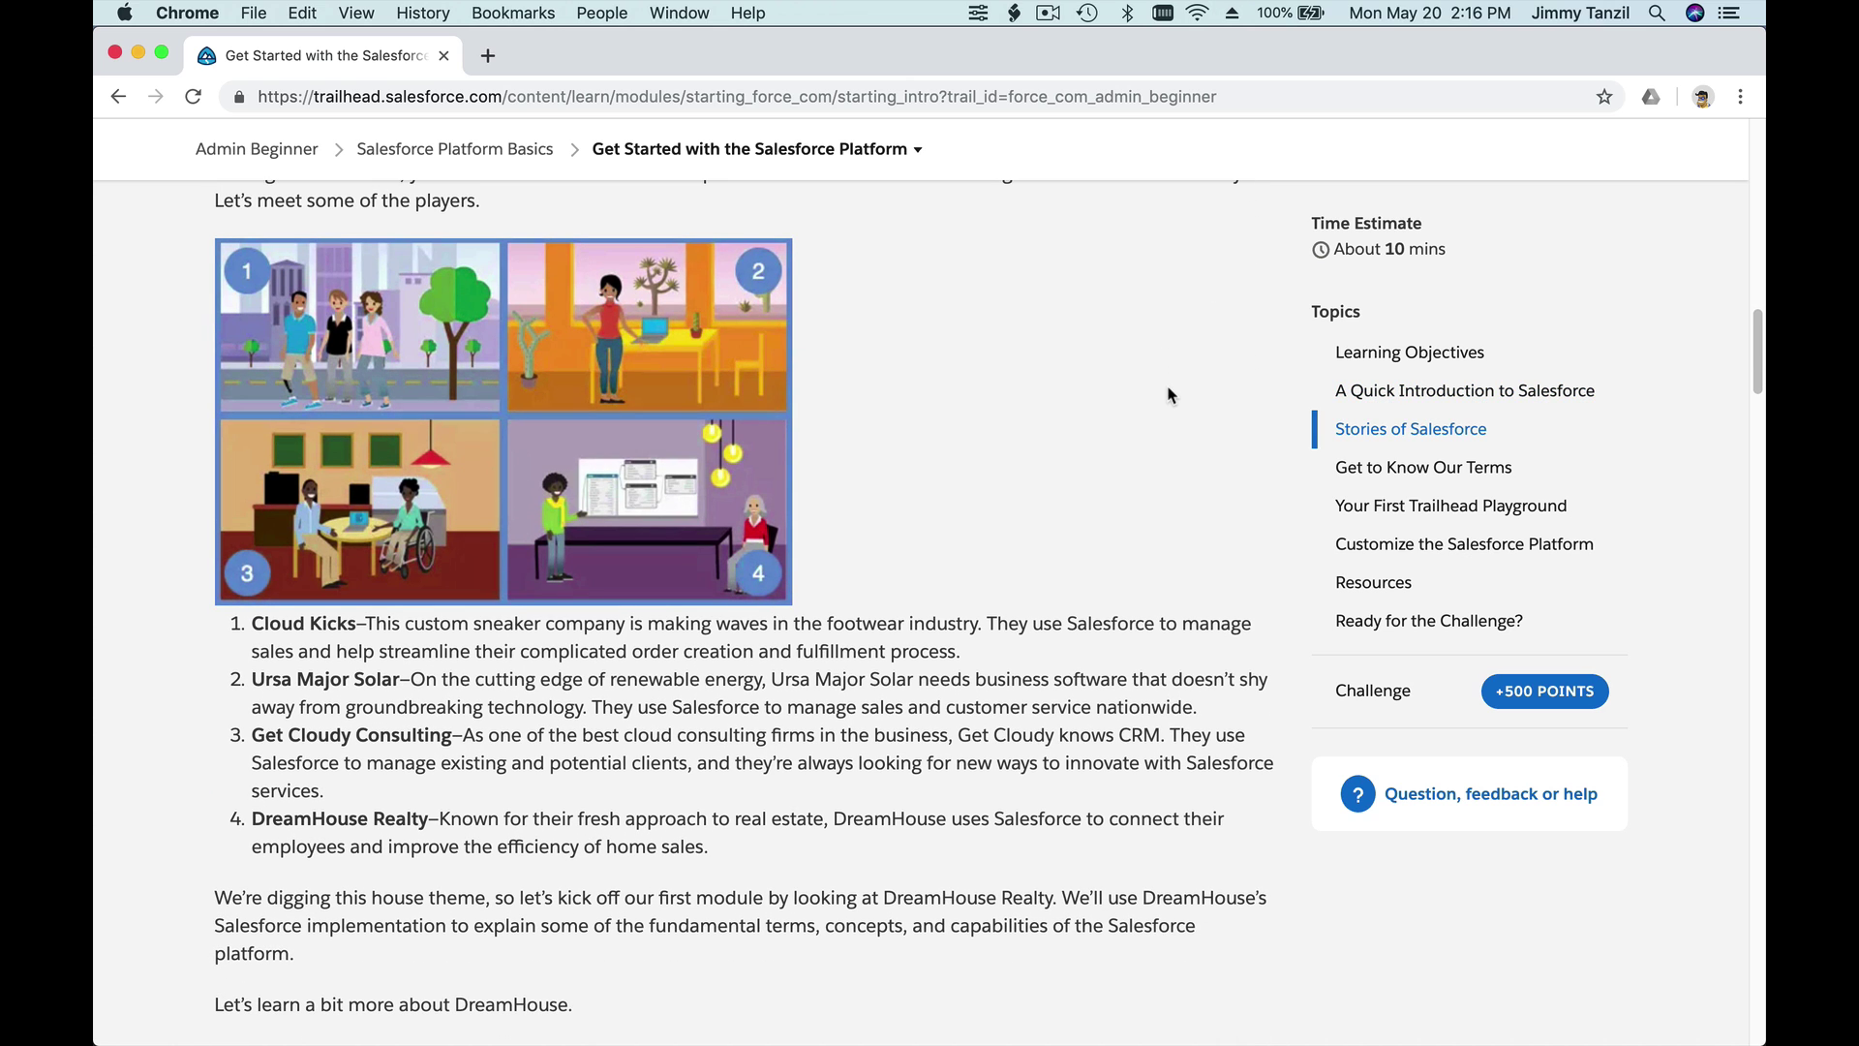
scroll(1169, 394, down, 6)
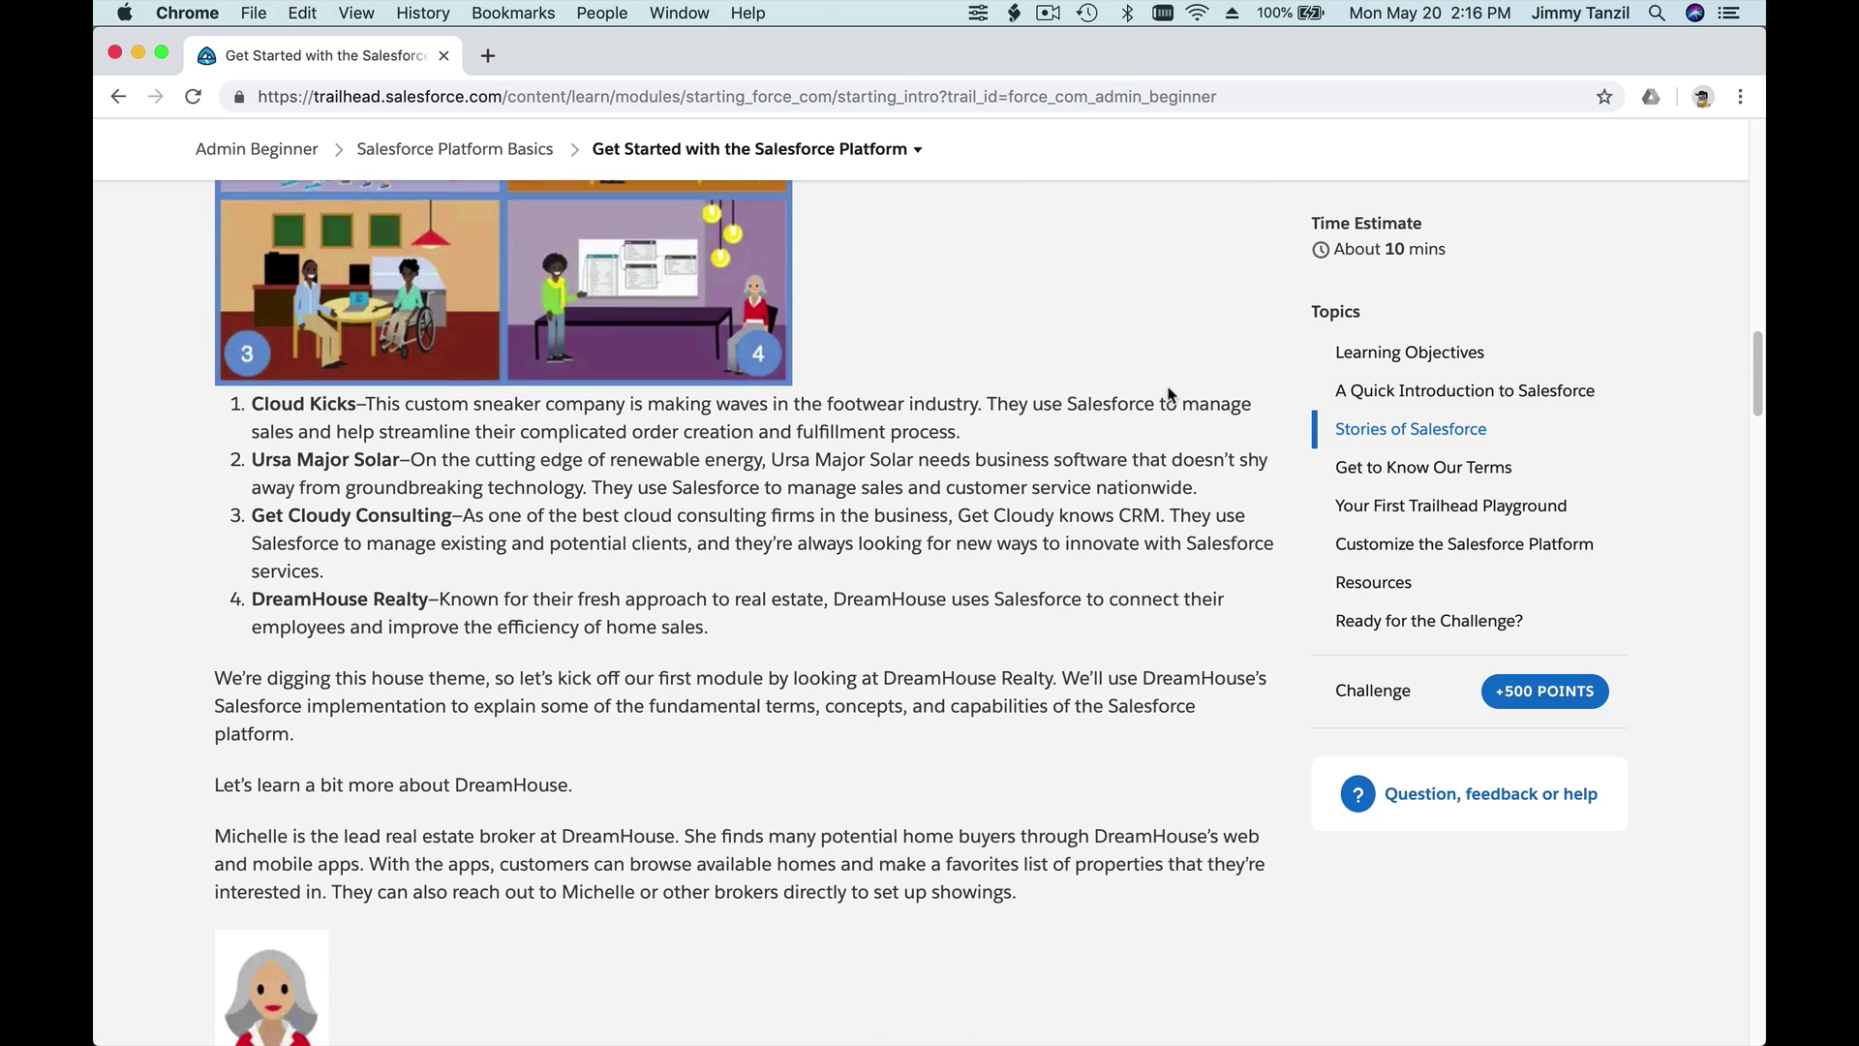
scroll(1168, 387, down, 1)
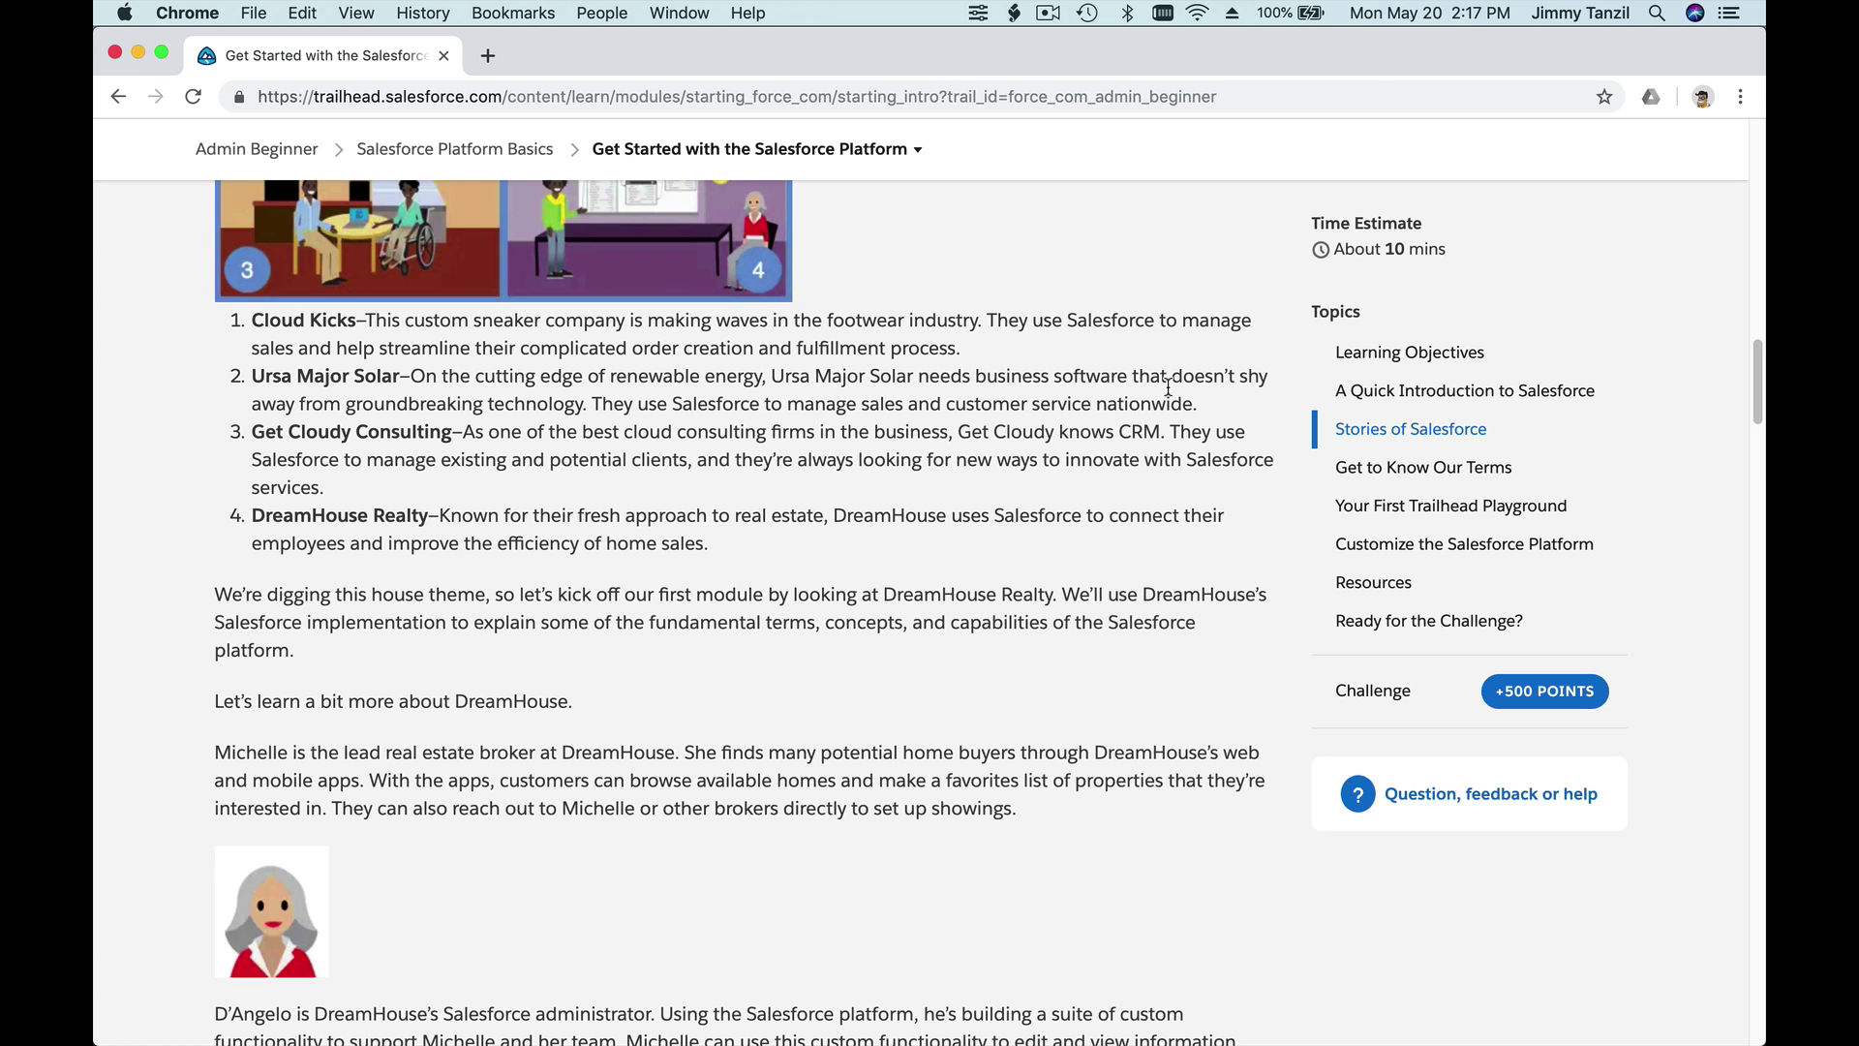
scroll(1168, 388, down, 1)
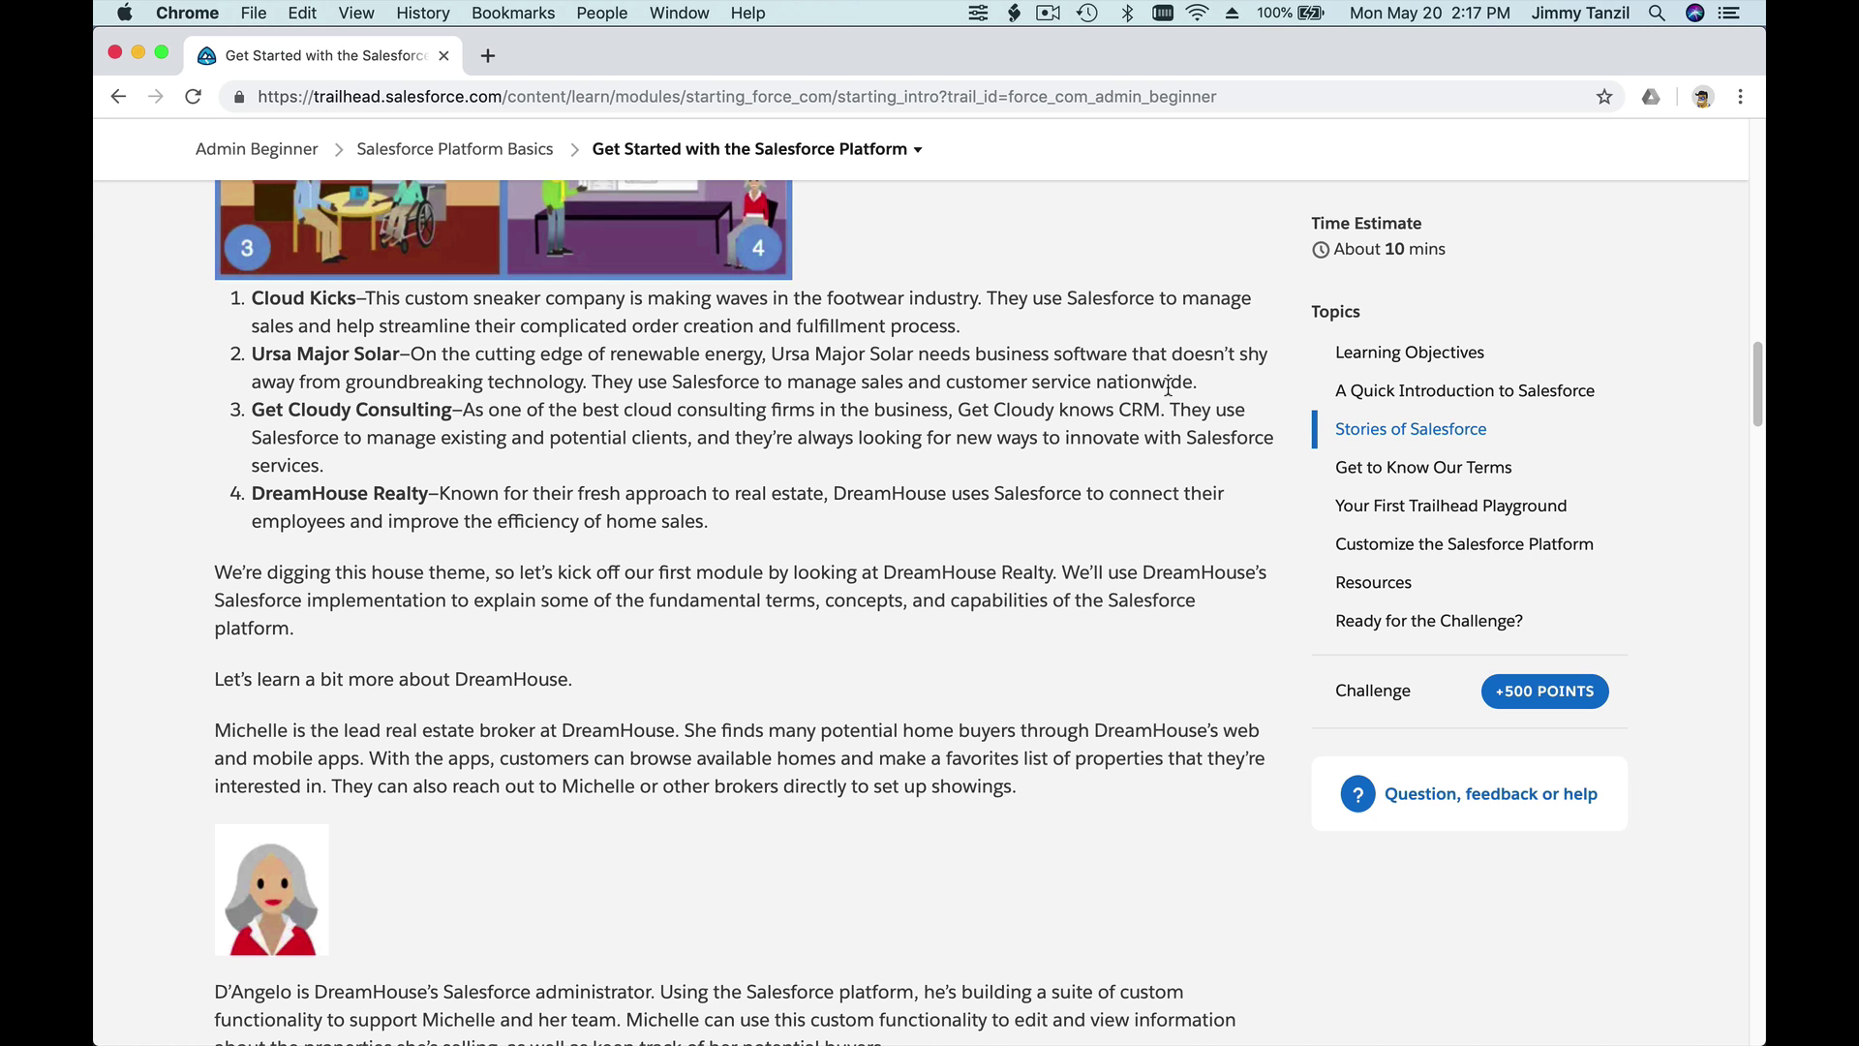
scroll(1169, 390, down, 2)
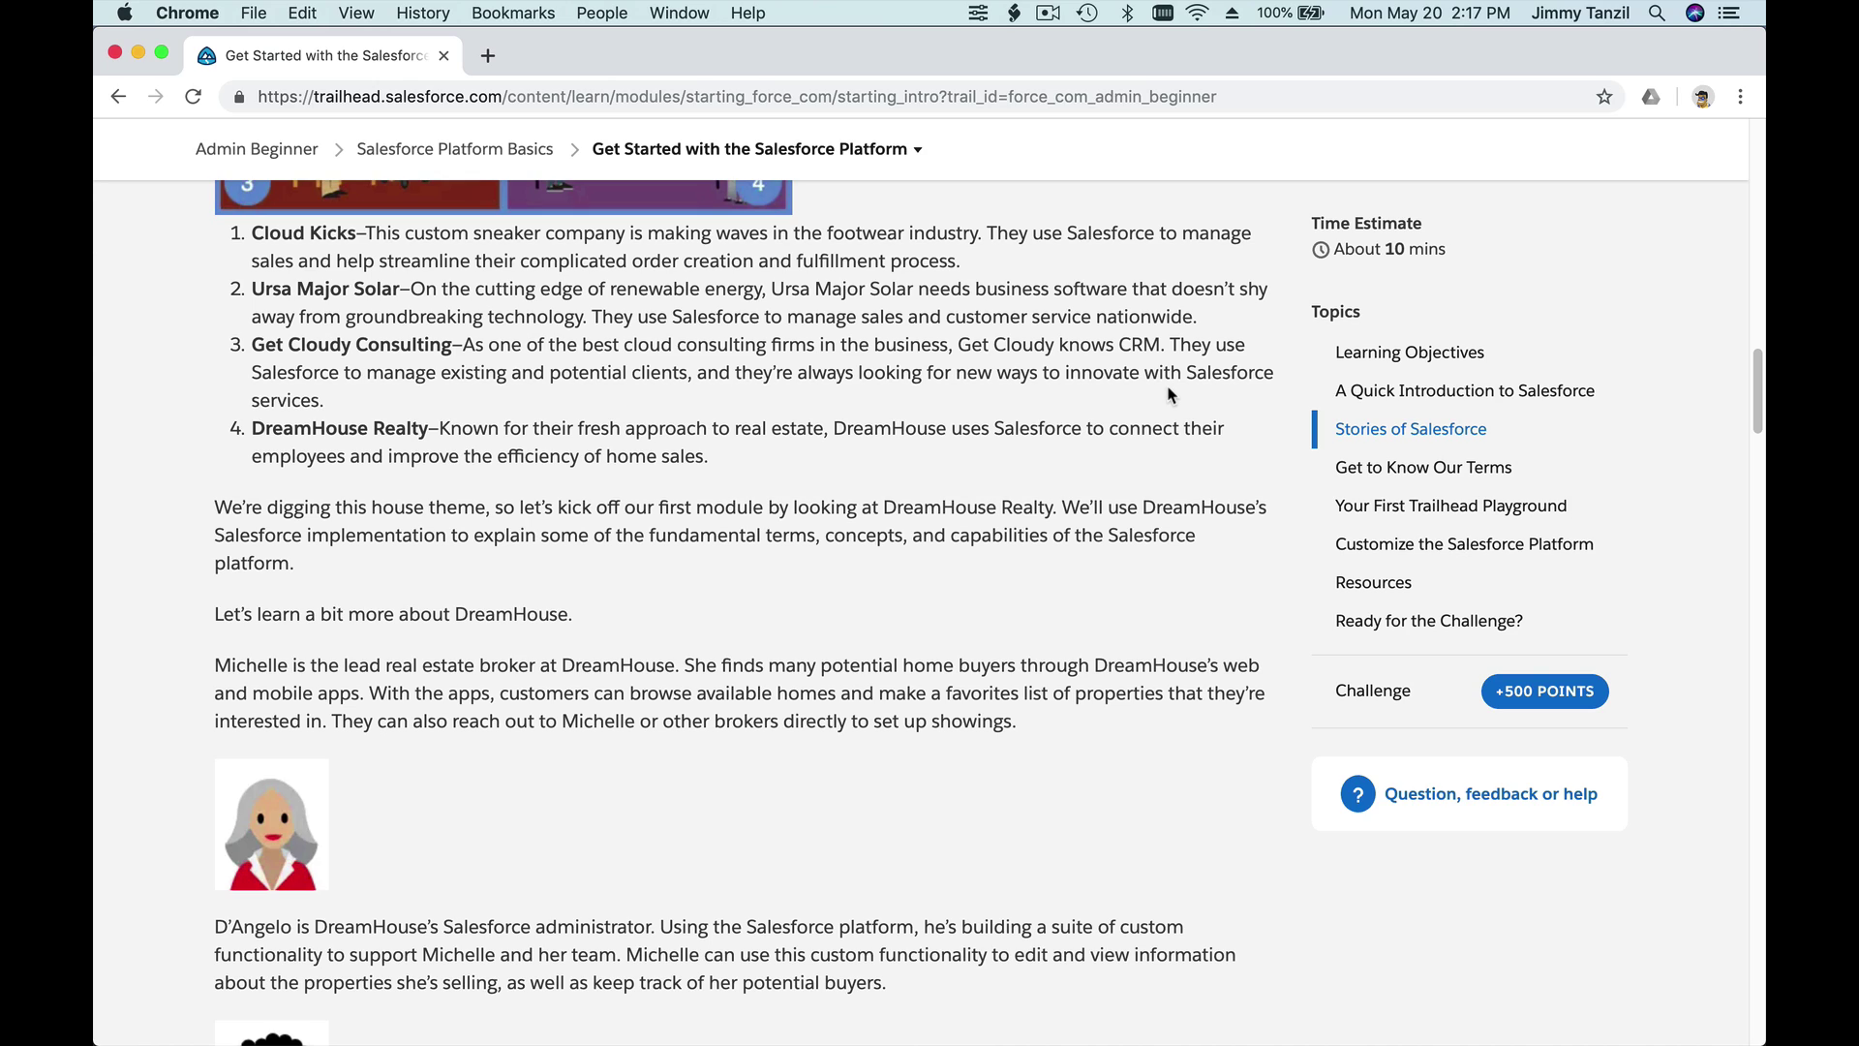
scroll(1169, 394, up, 20)
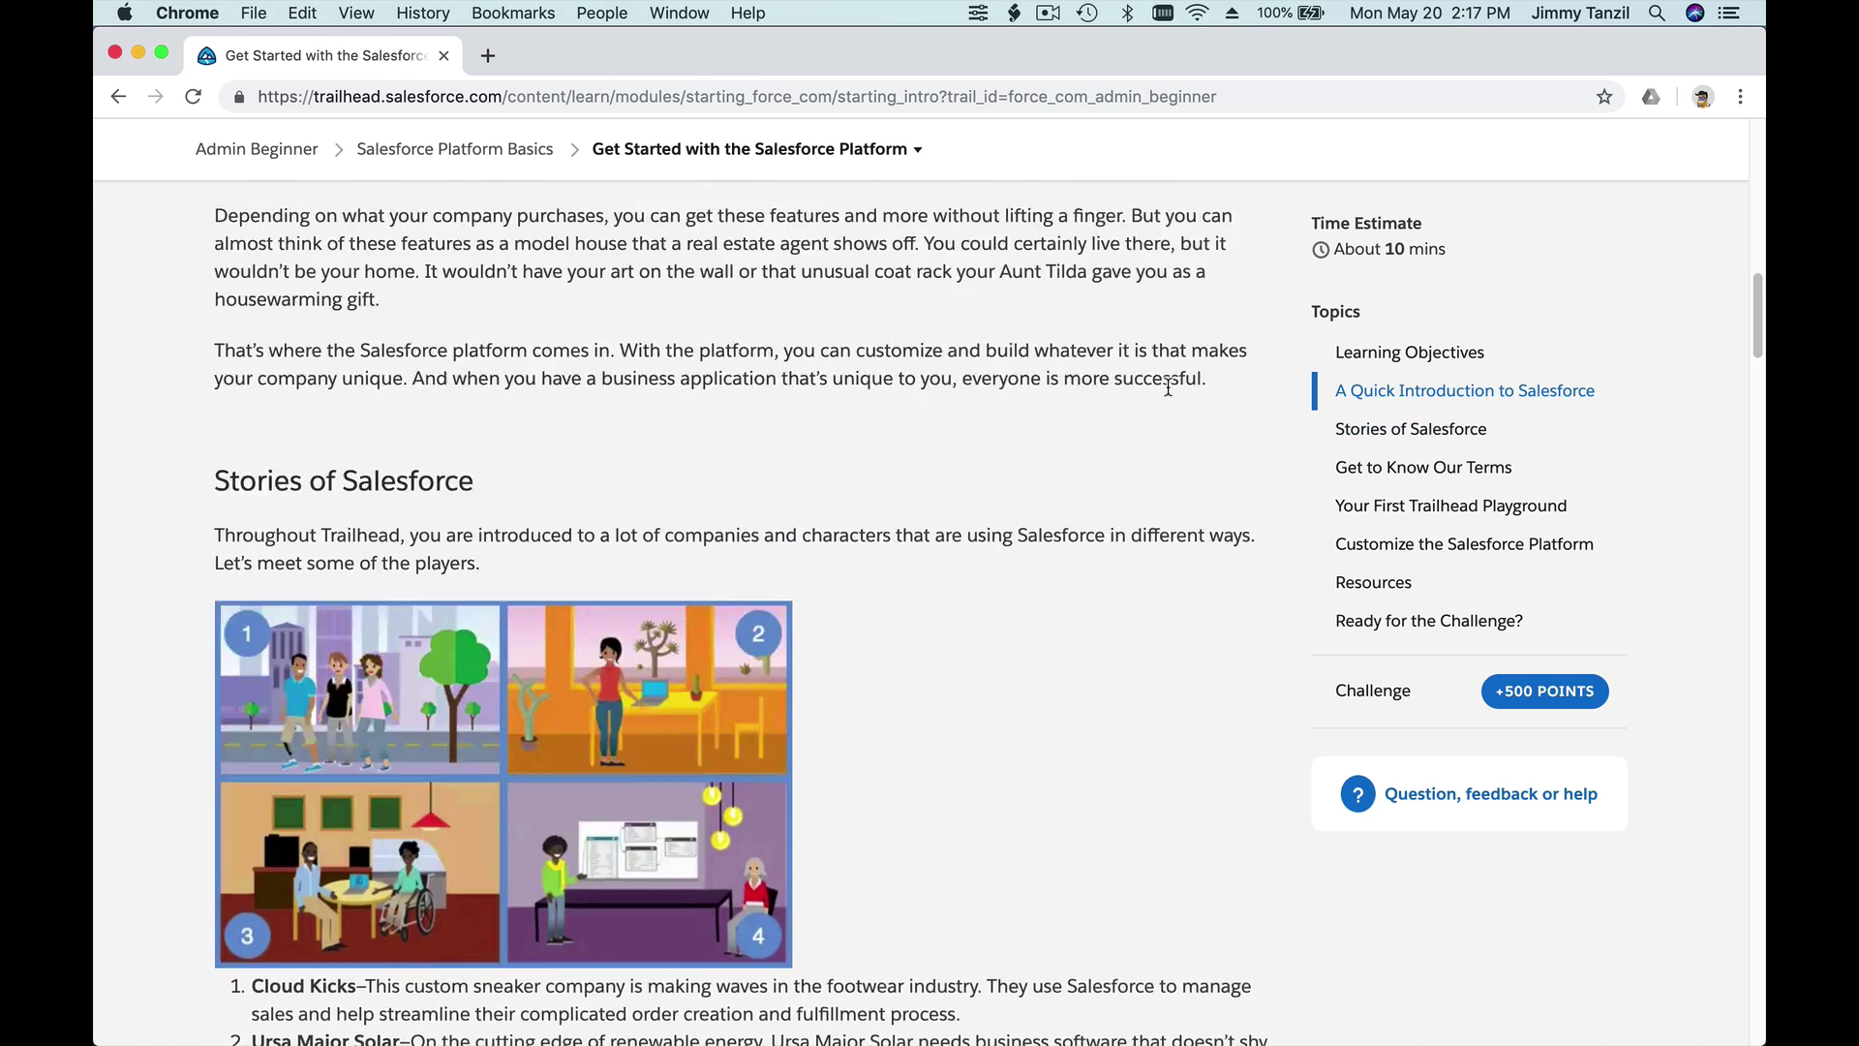
scroll(1168, 394, down, 20)
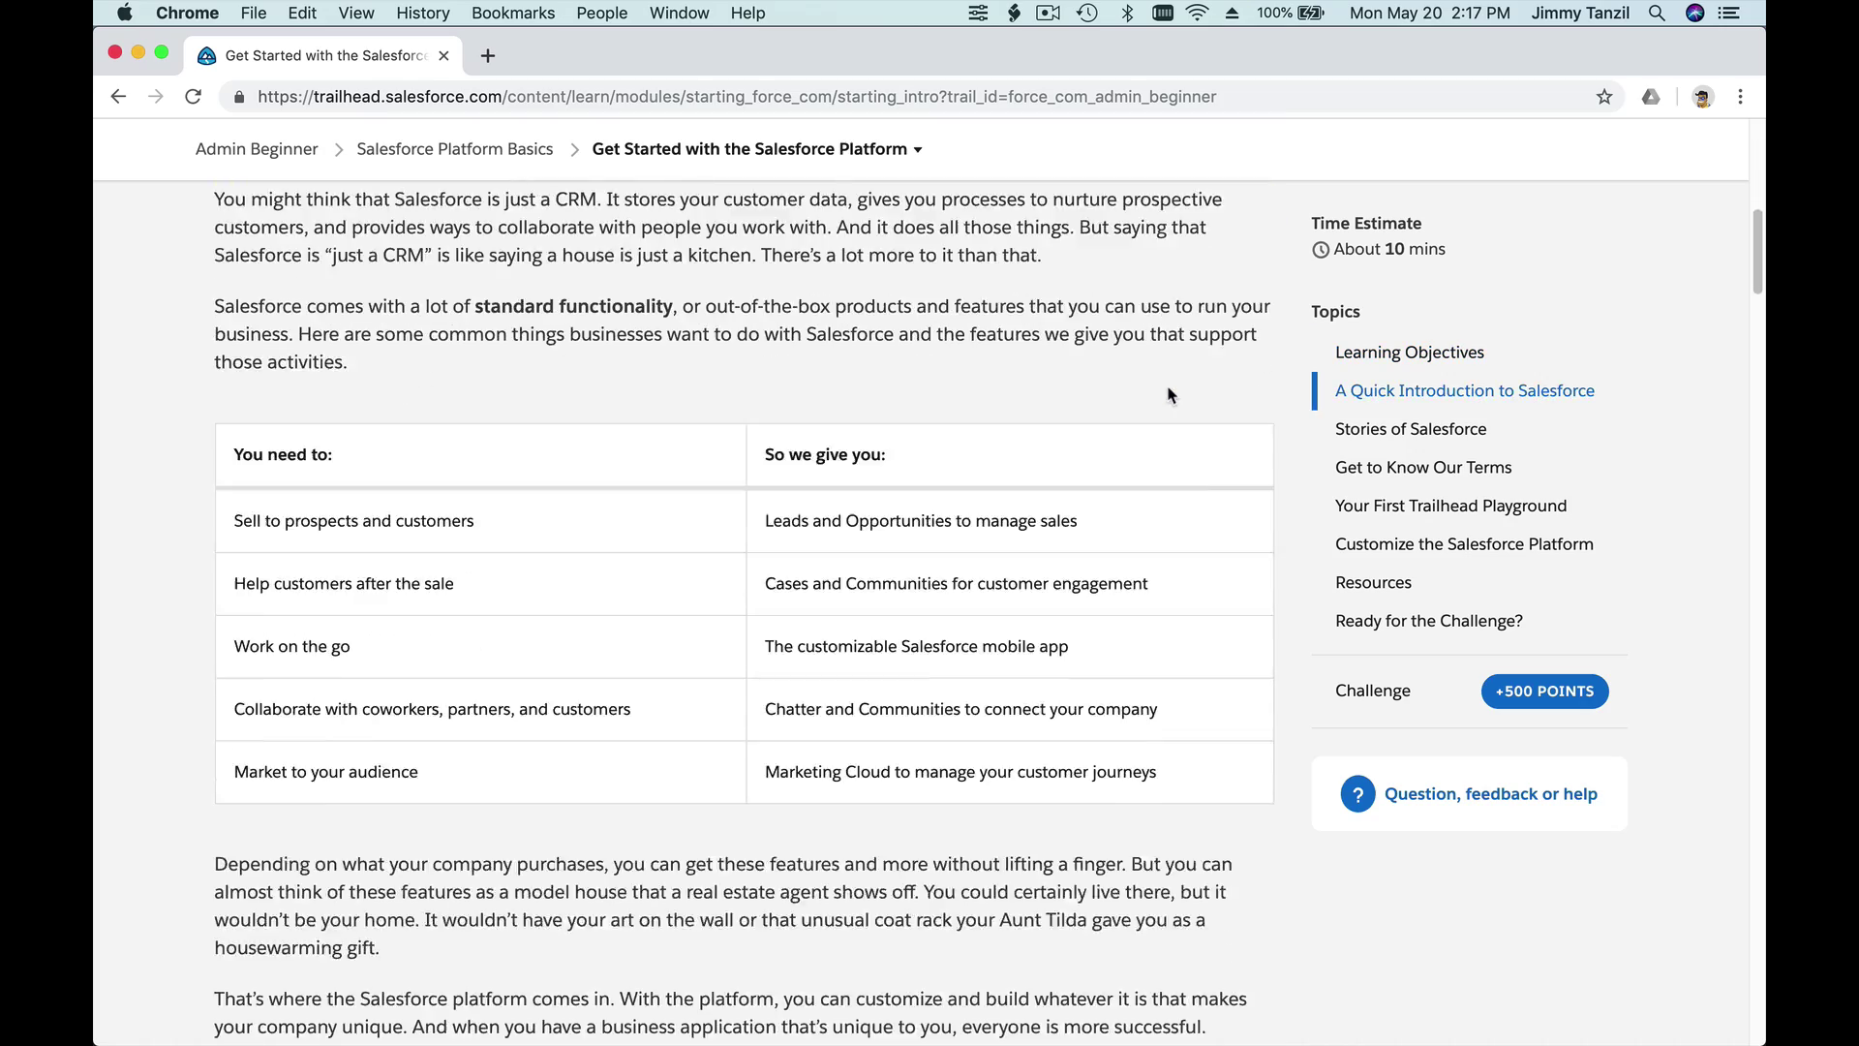
scroll(1169, 394, down, 20)
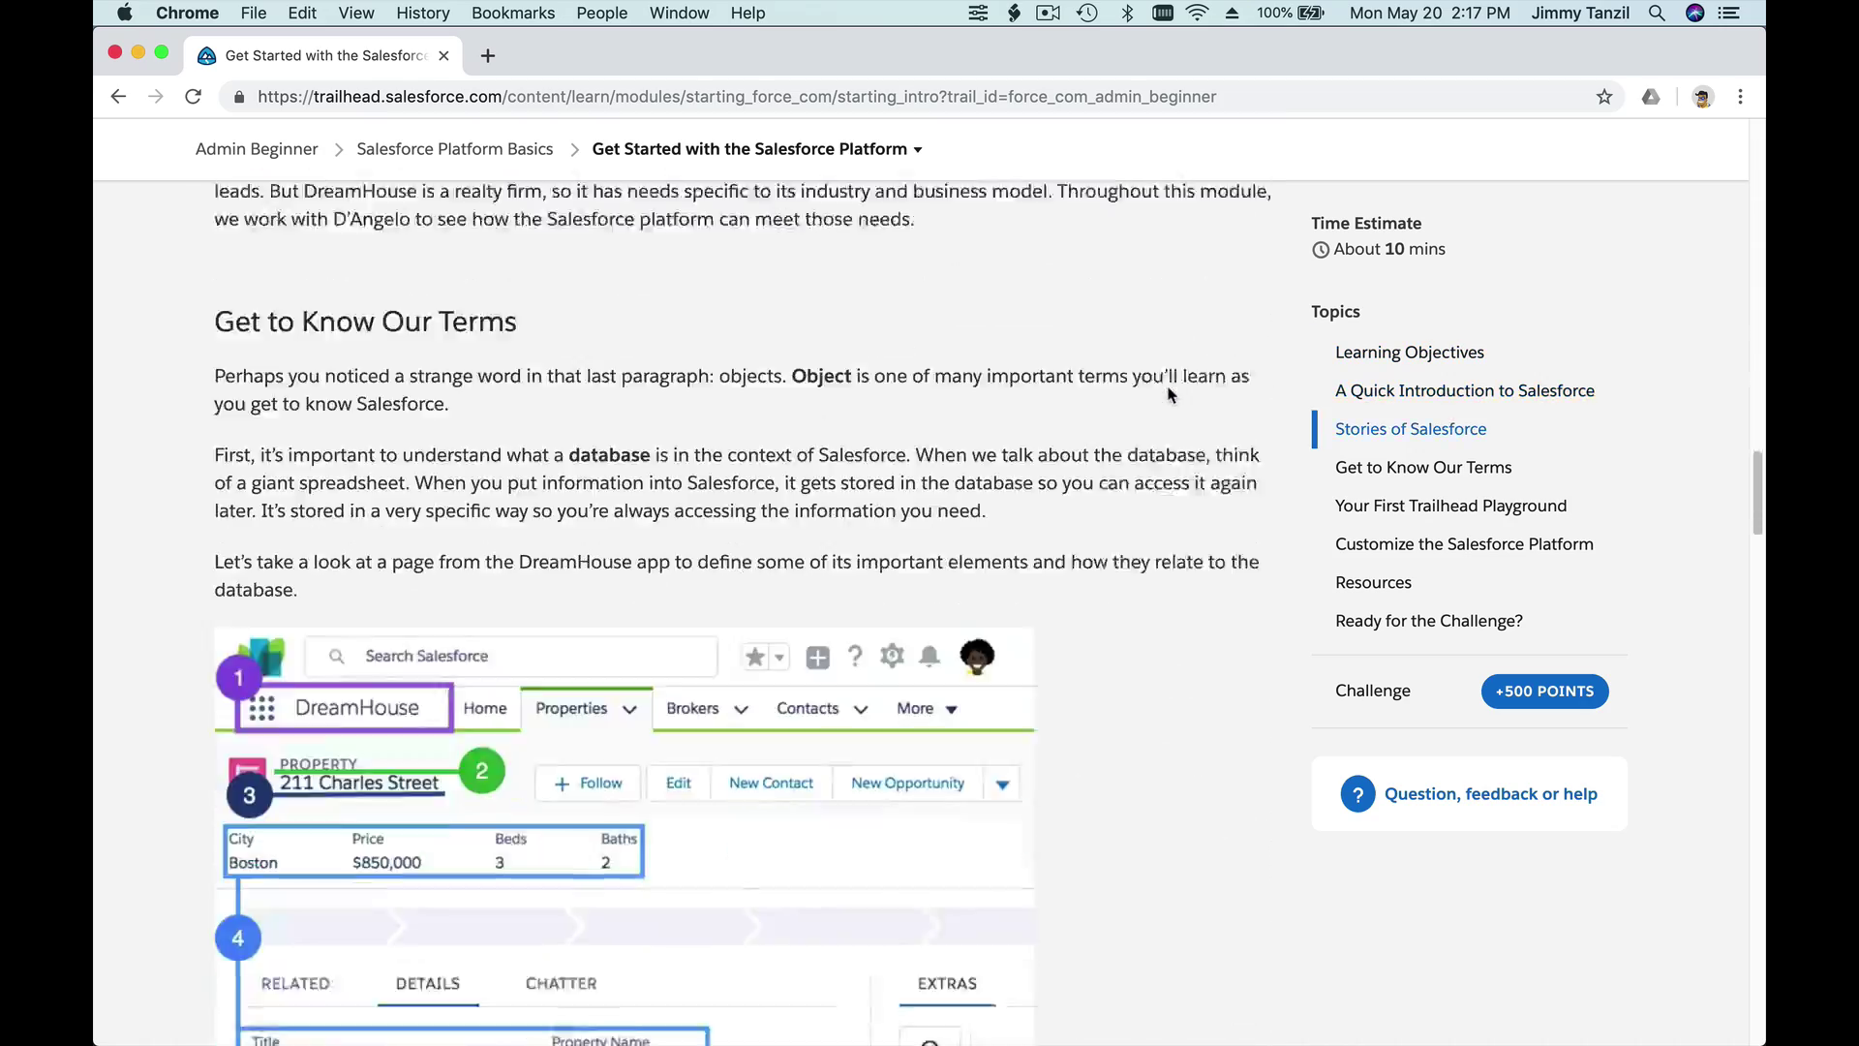
scroll(1168, 394, down, 20)
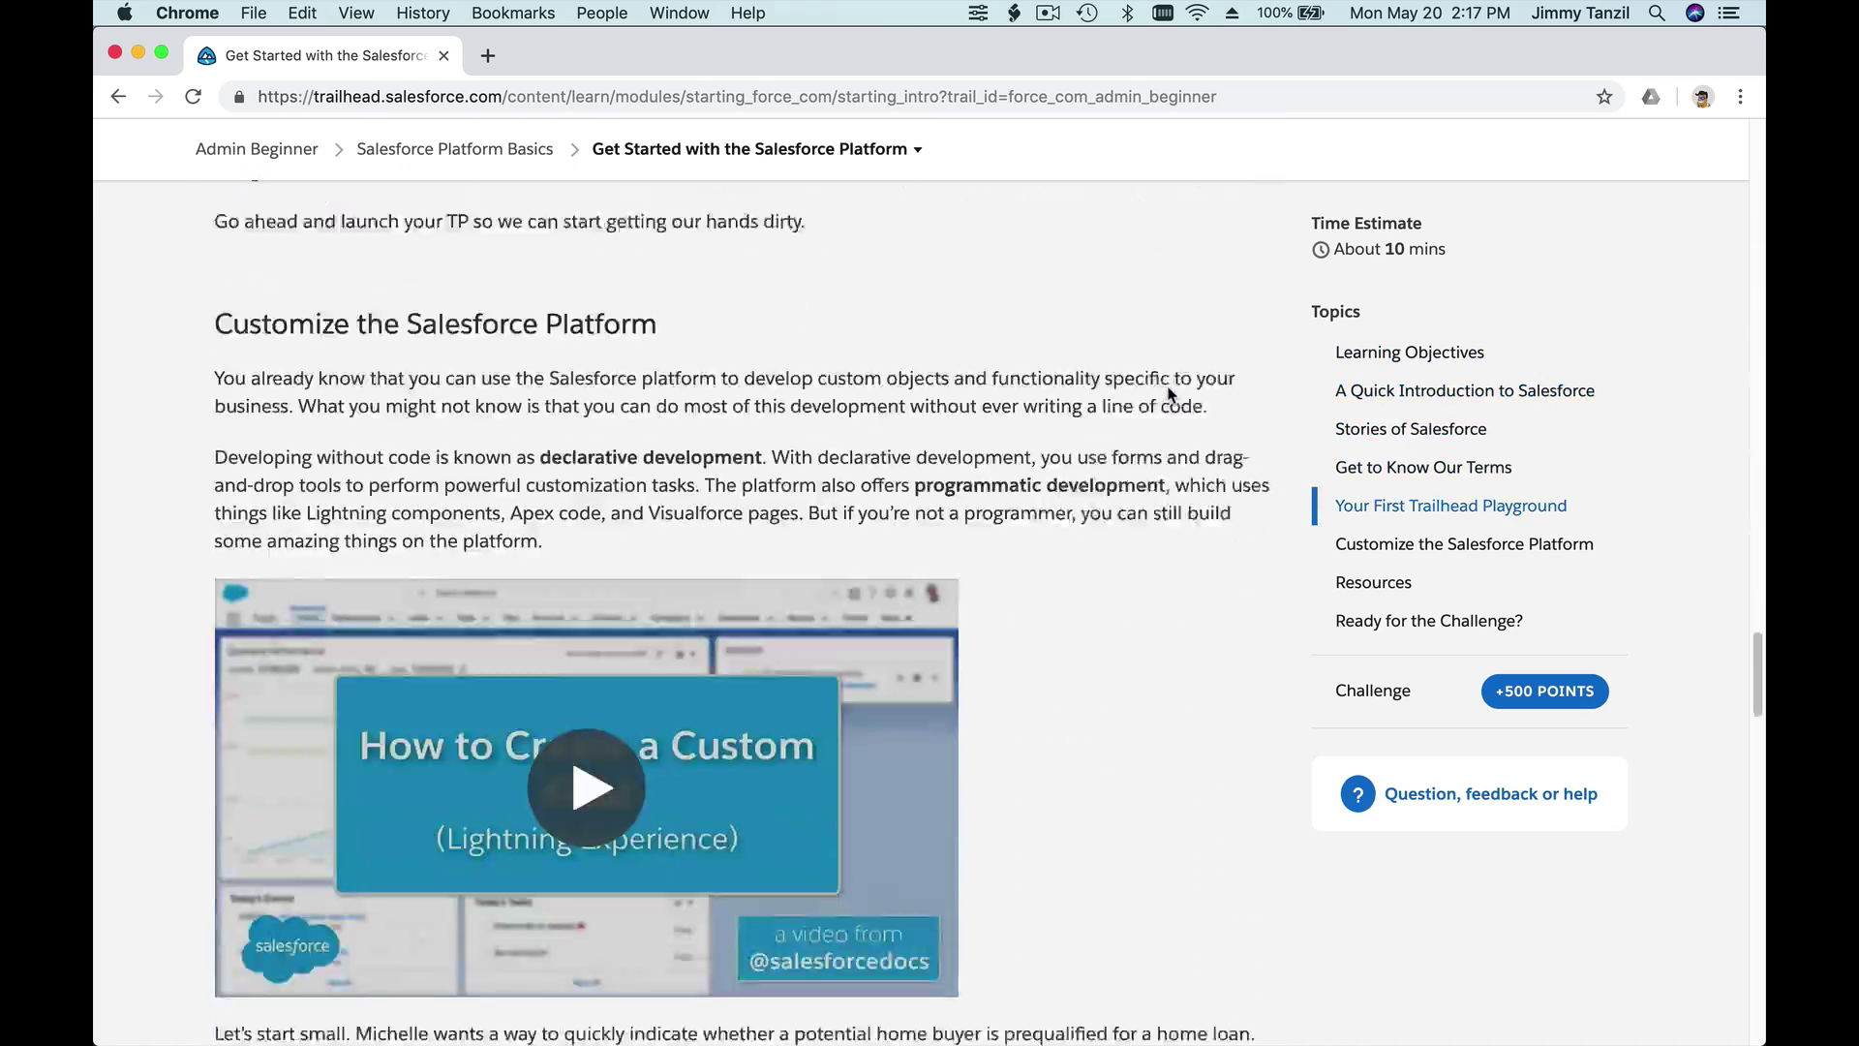
scroll(1168, 394, down, 20)
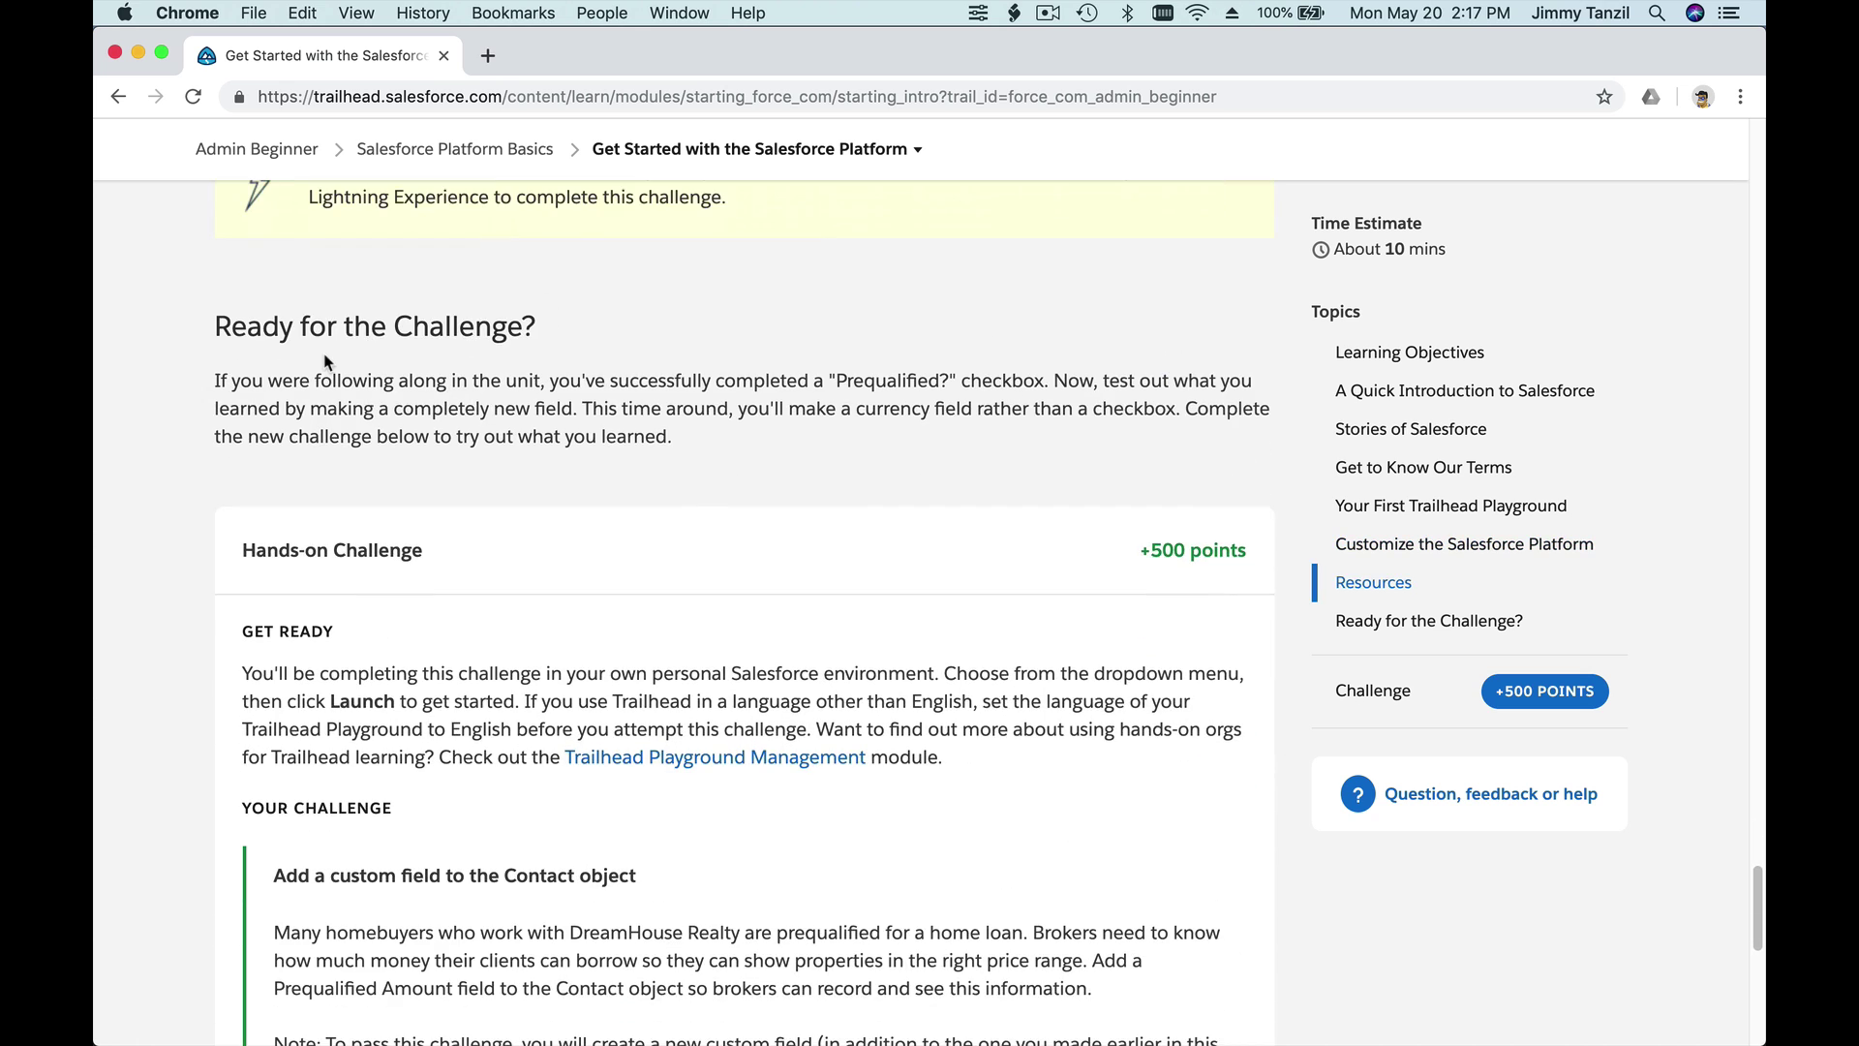
- Bring the hands-on challenge for a Loan Amount currency field on Contact fully into view
scroll(324, 358, down, 1)
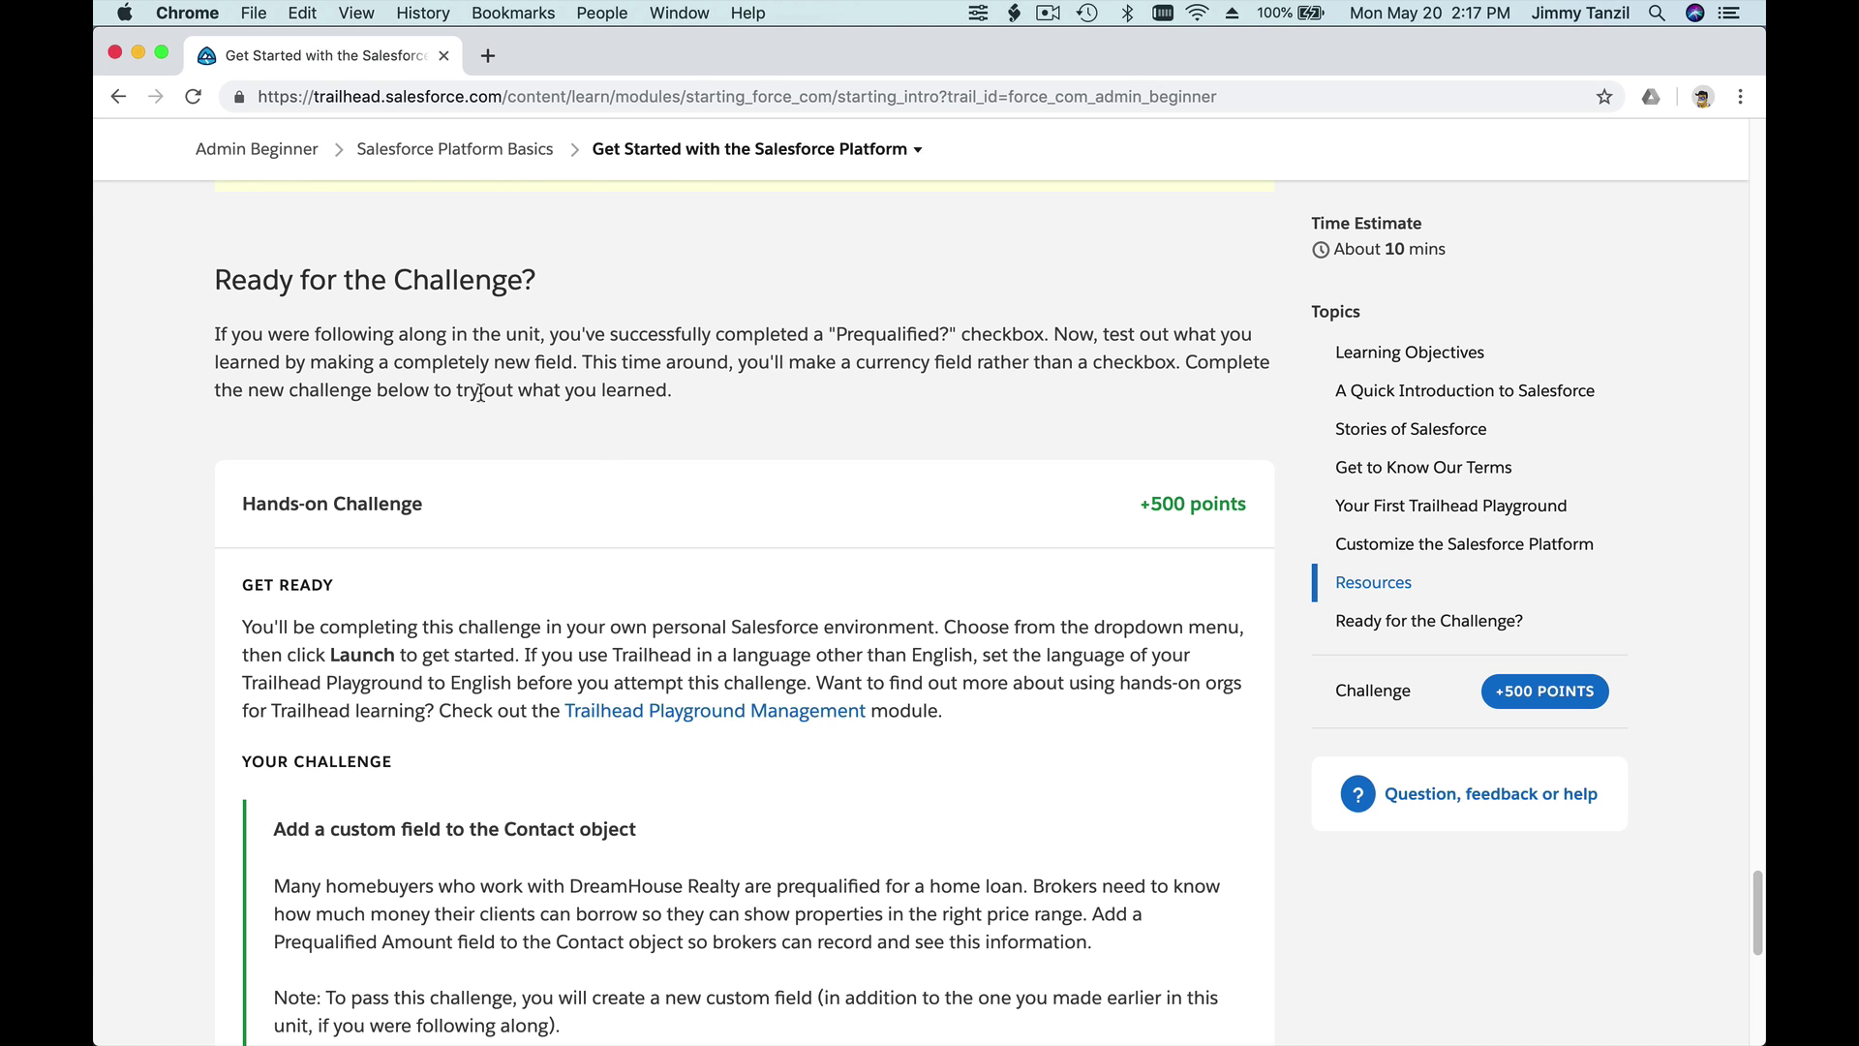
scroll(600, 442, down, 6)
scroll(597, 441, down, 2)
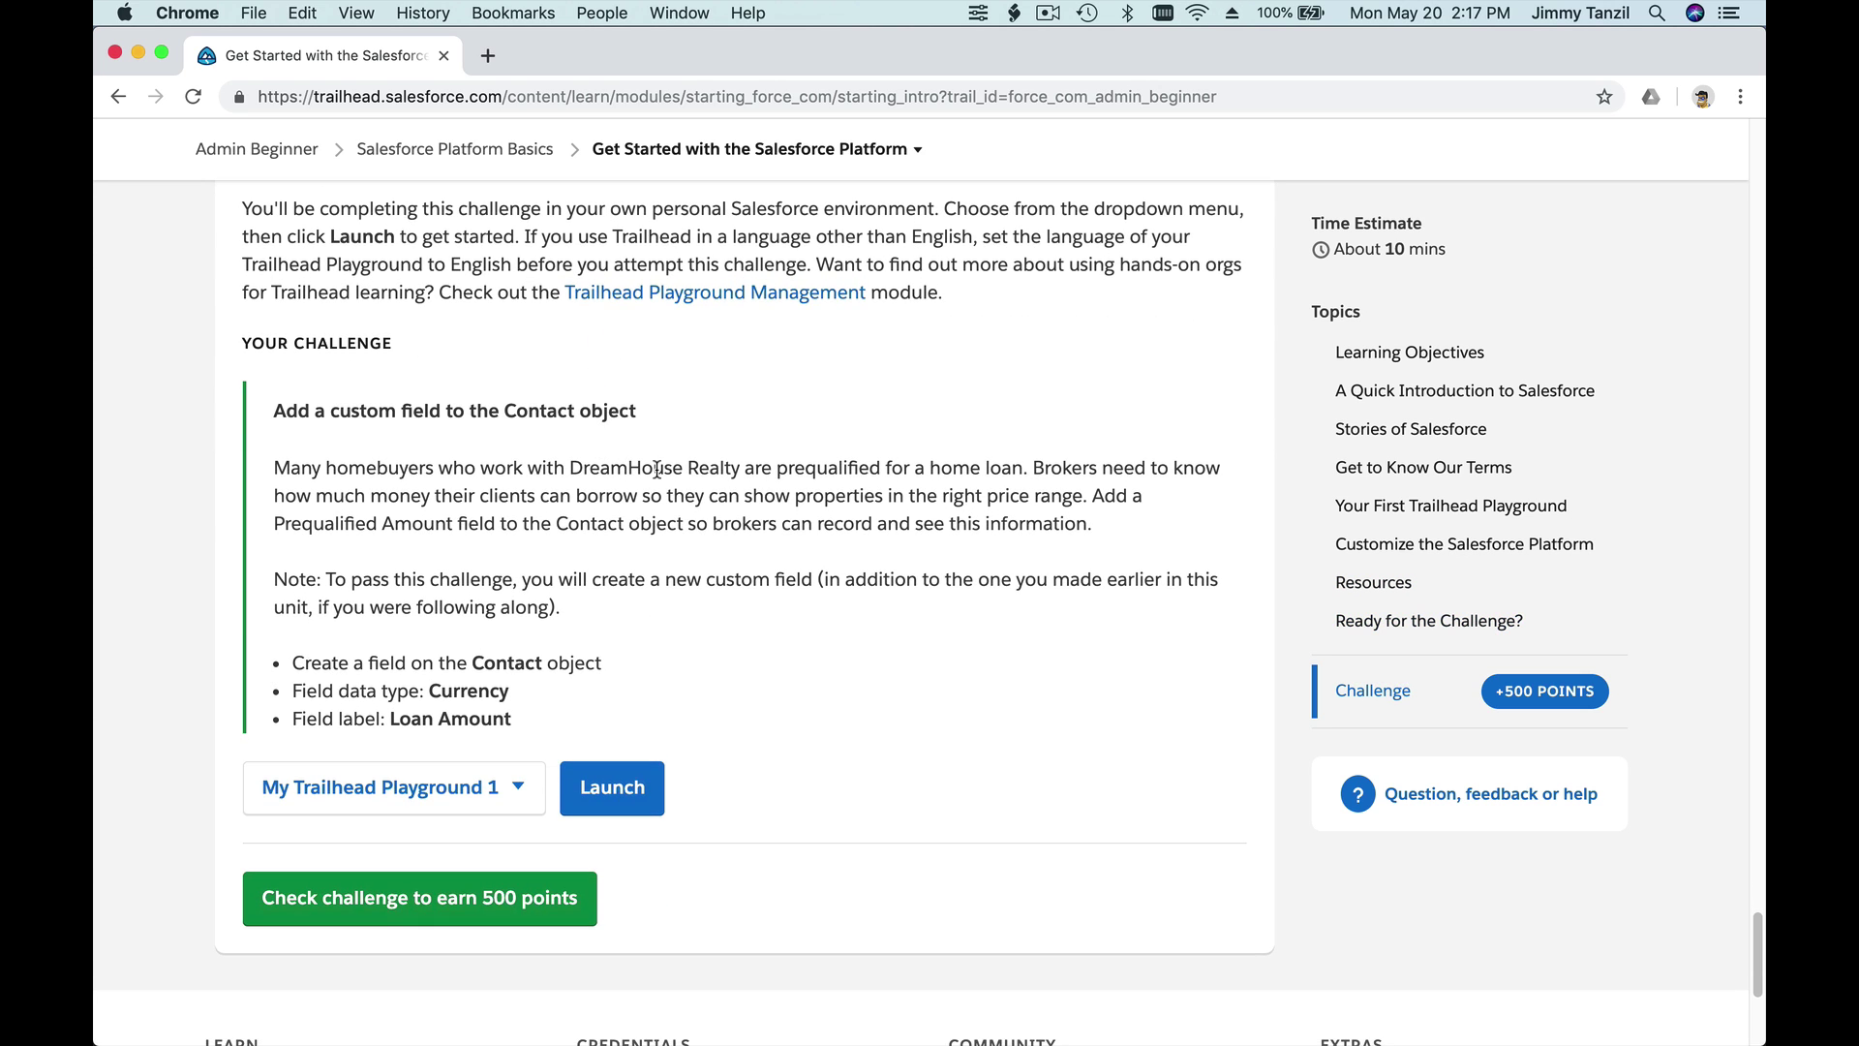
scroll(584, 488, down, 1)
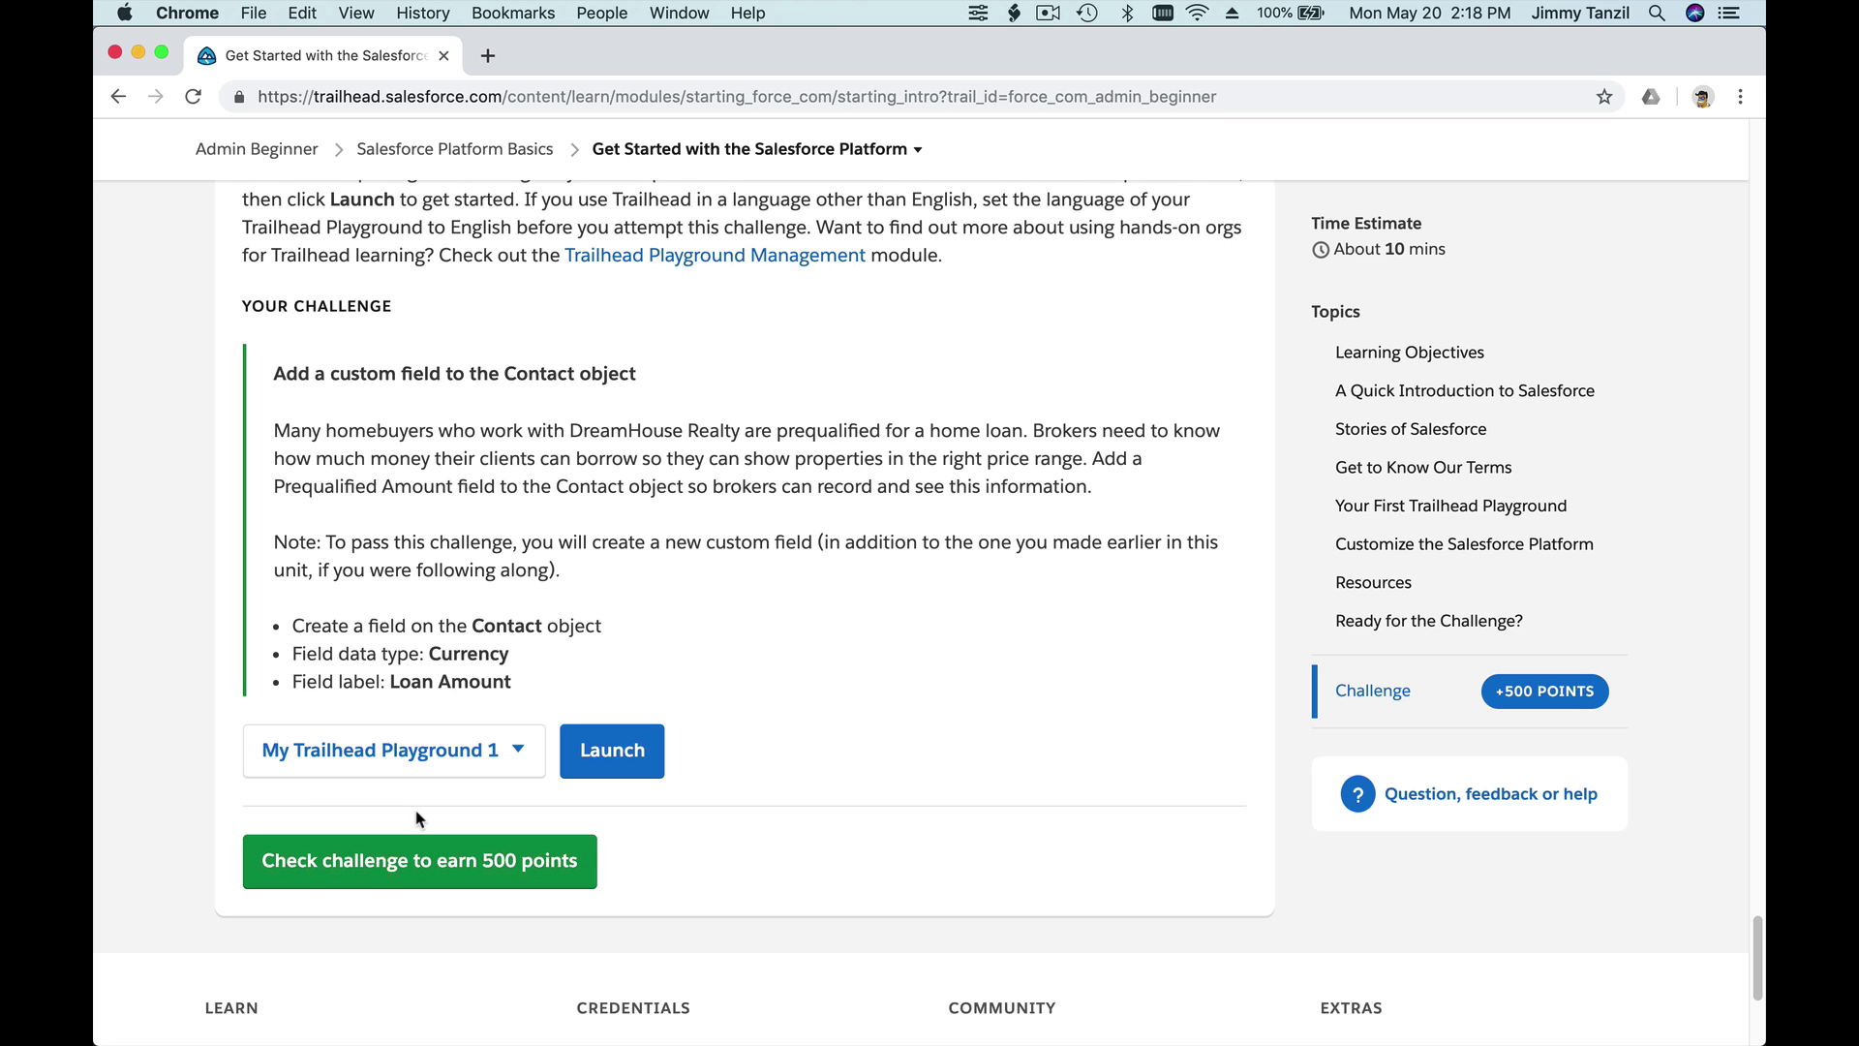
- Launch the Trailhead Playground, allow its notifications, and dismiss the Lightning Experience welcome pop-up
click(607, 774)
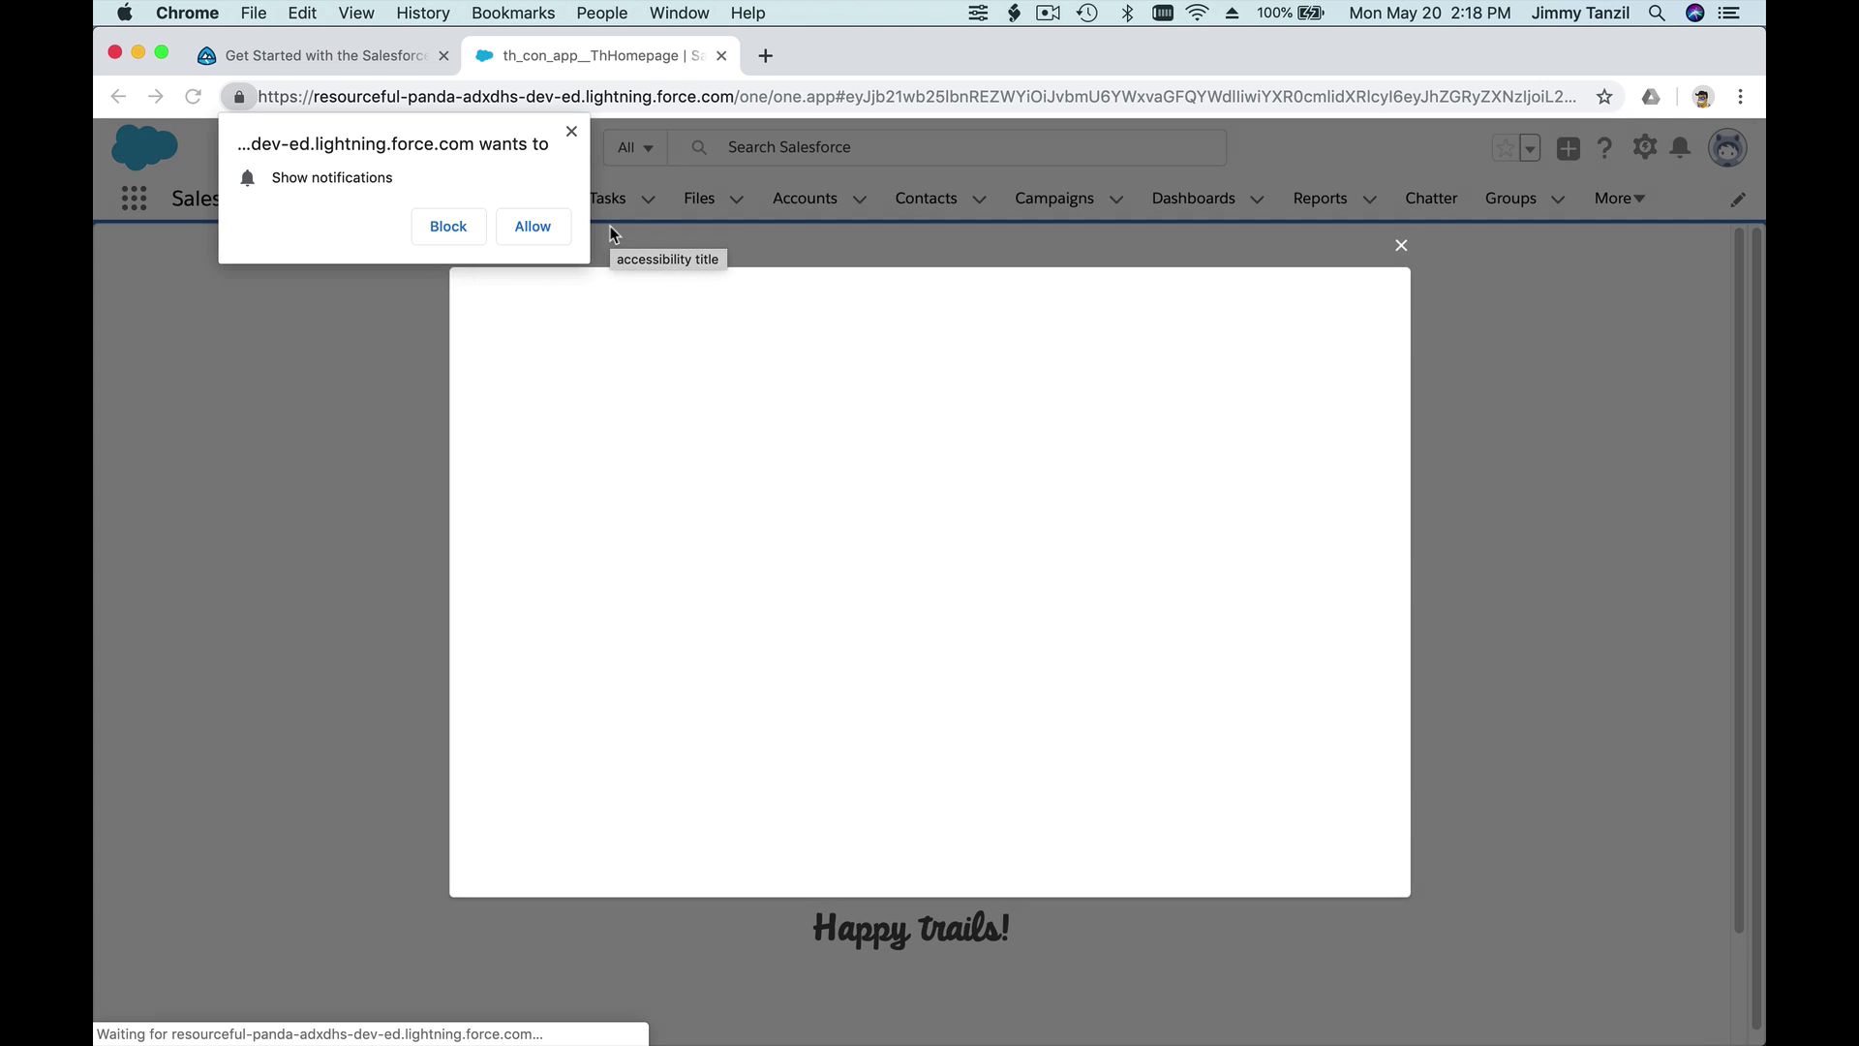
click(533, 225)
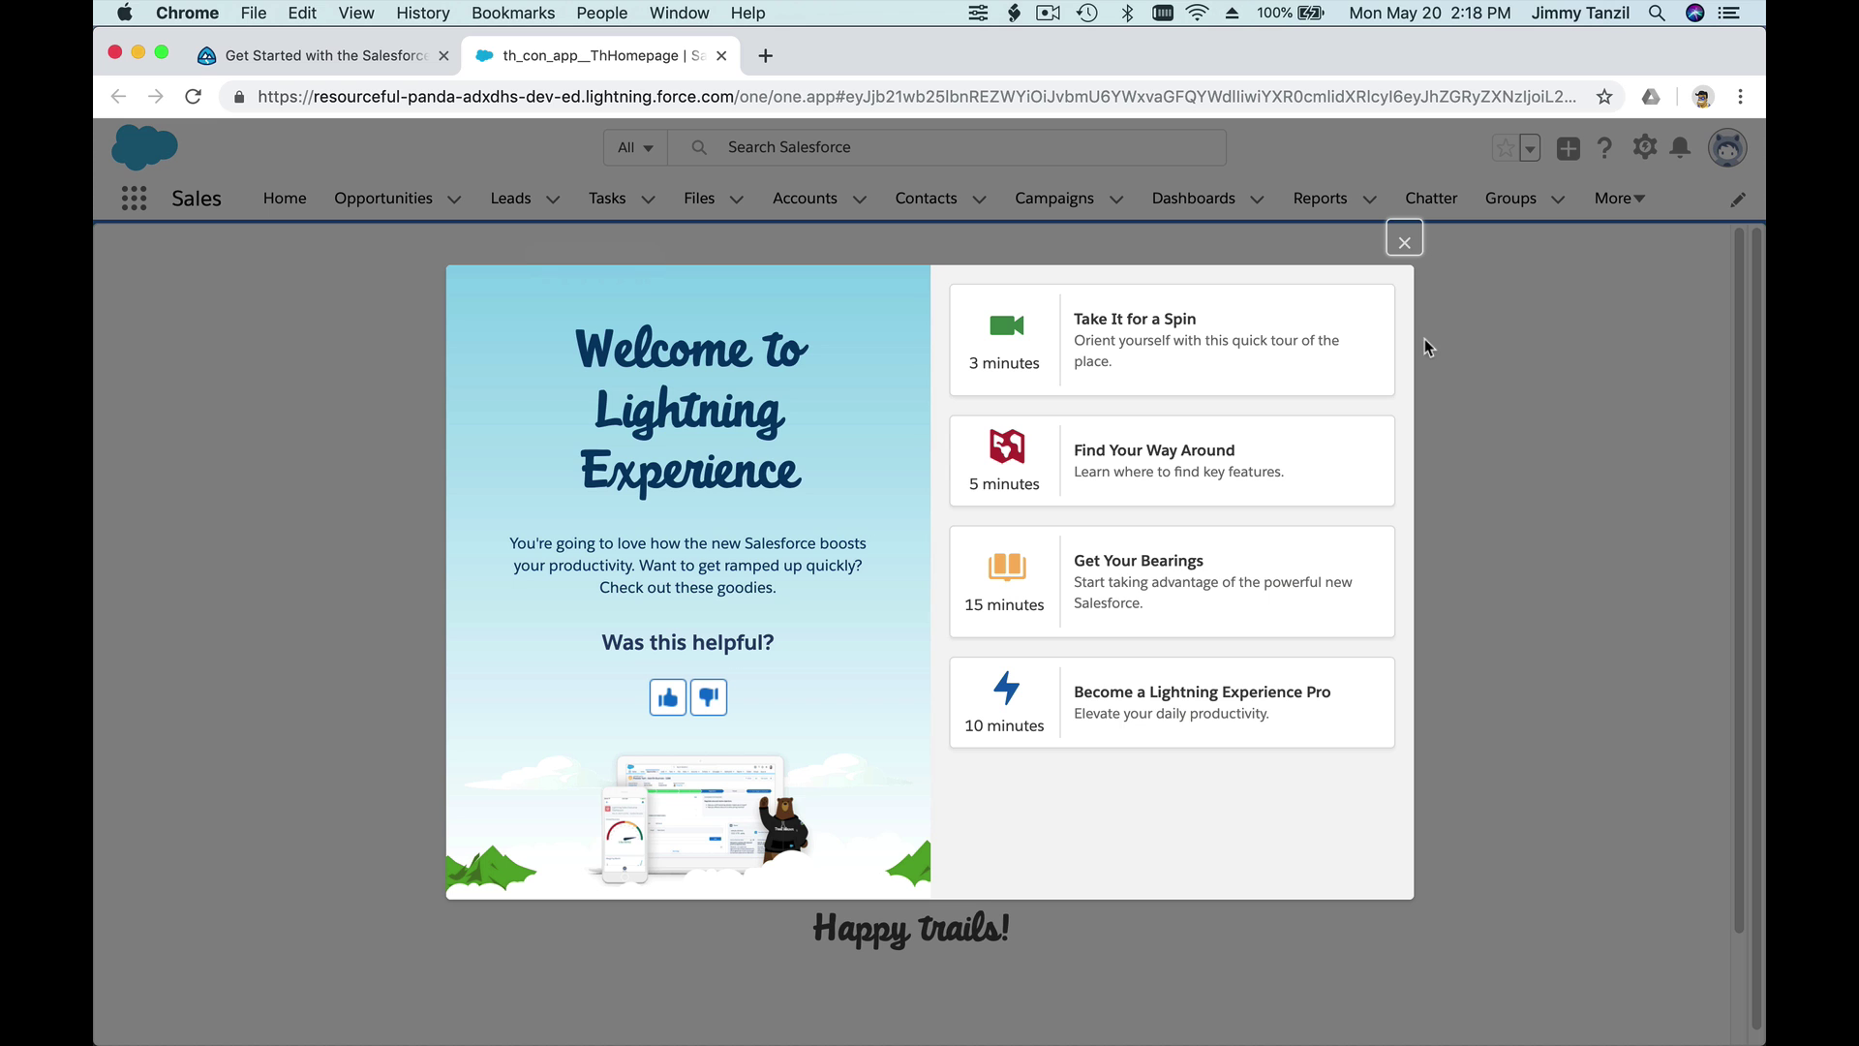
click(1404, 241)
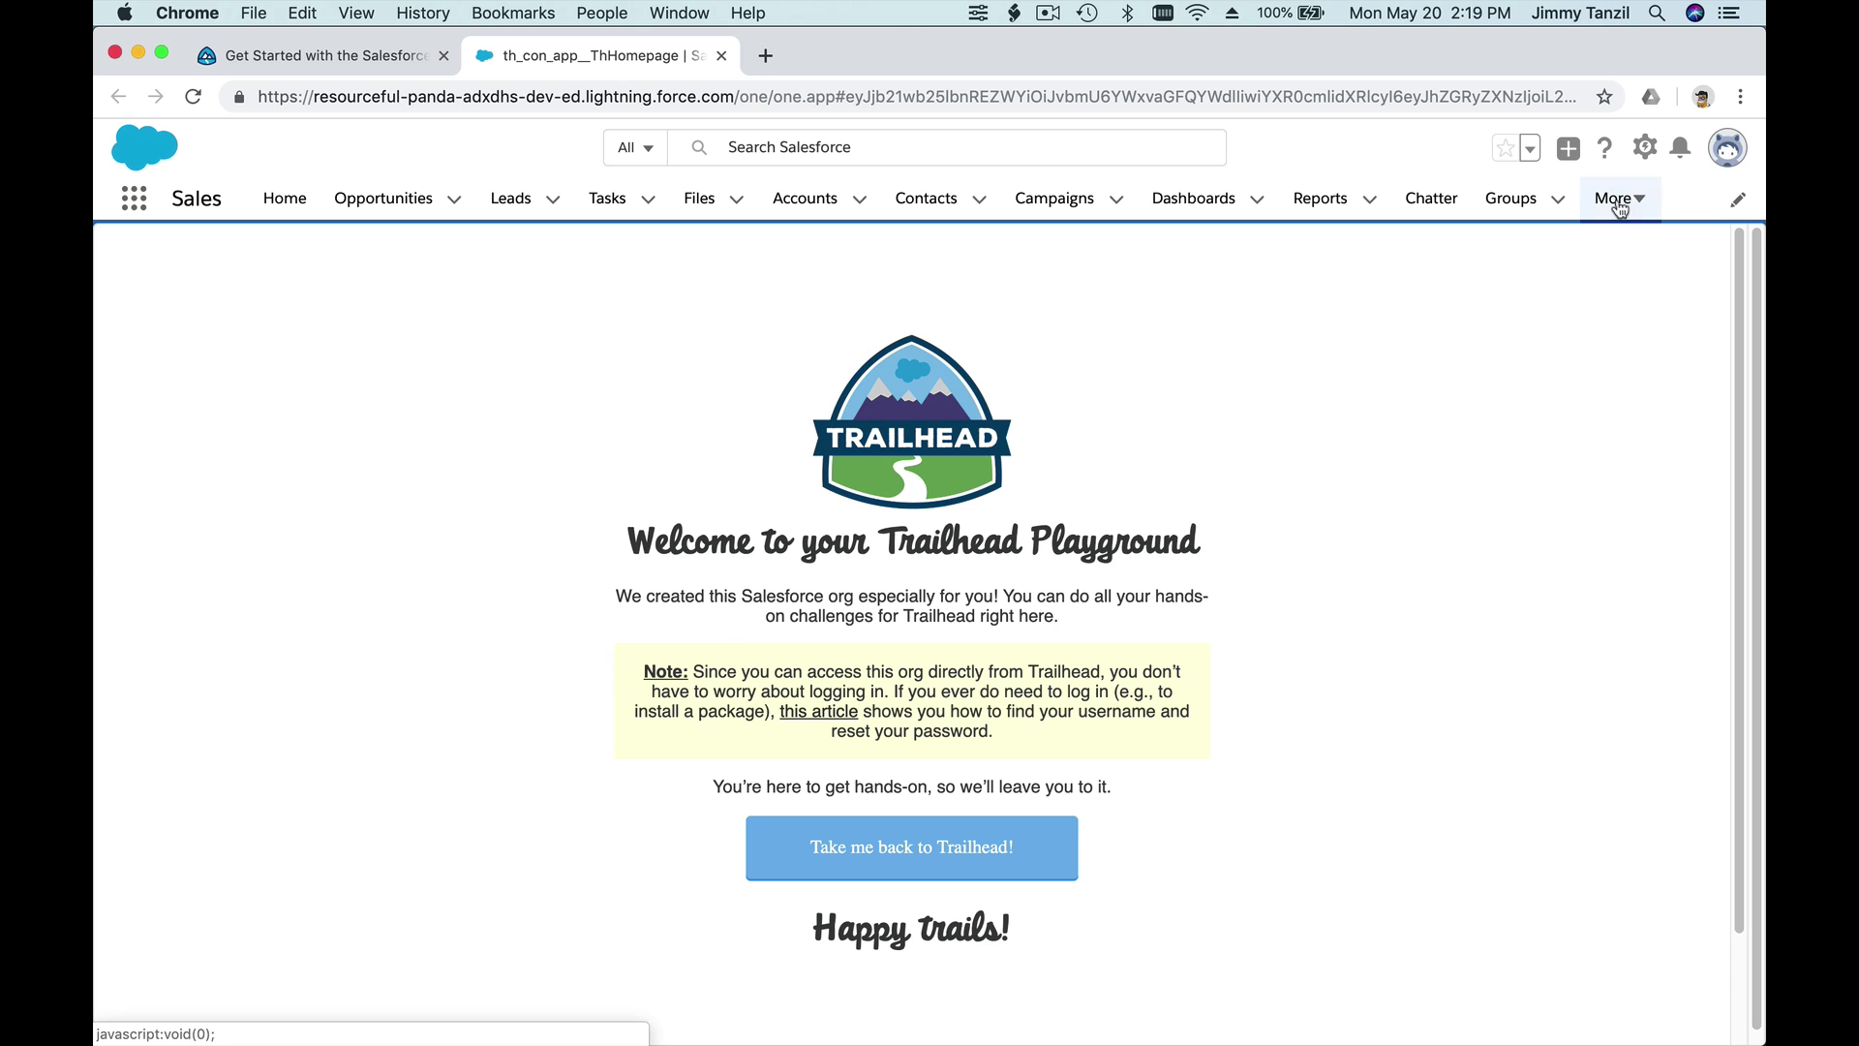
- Open Setup Home in a new tab from the gear menu
click(1643, 152)
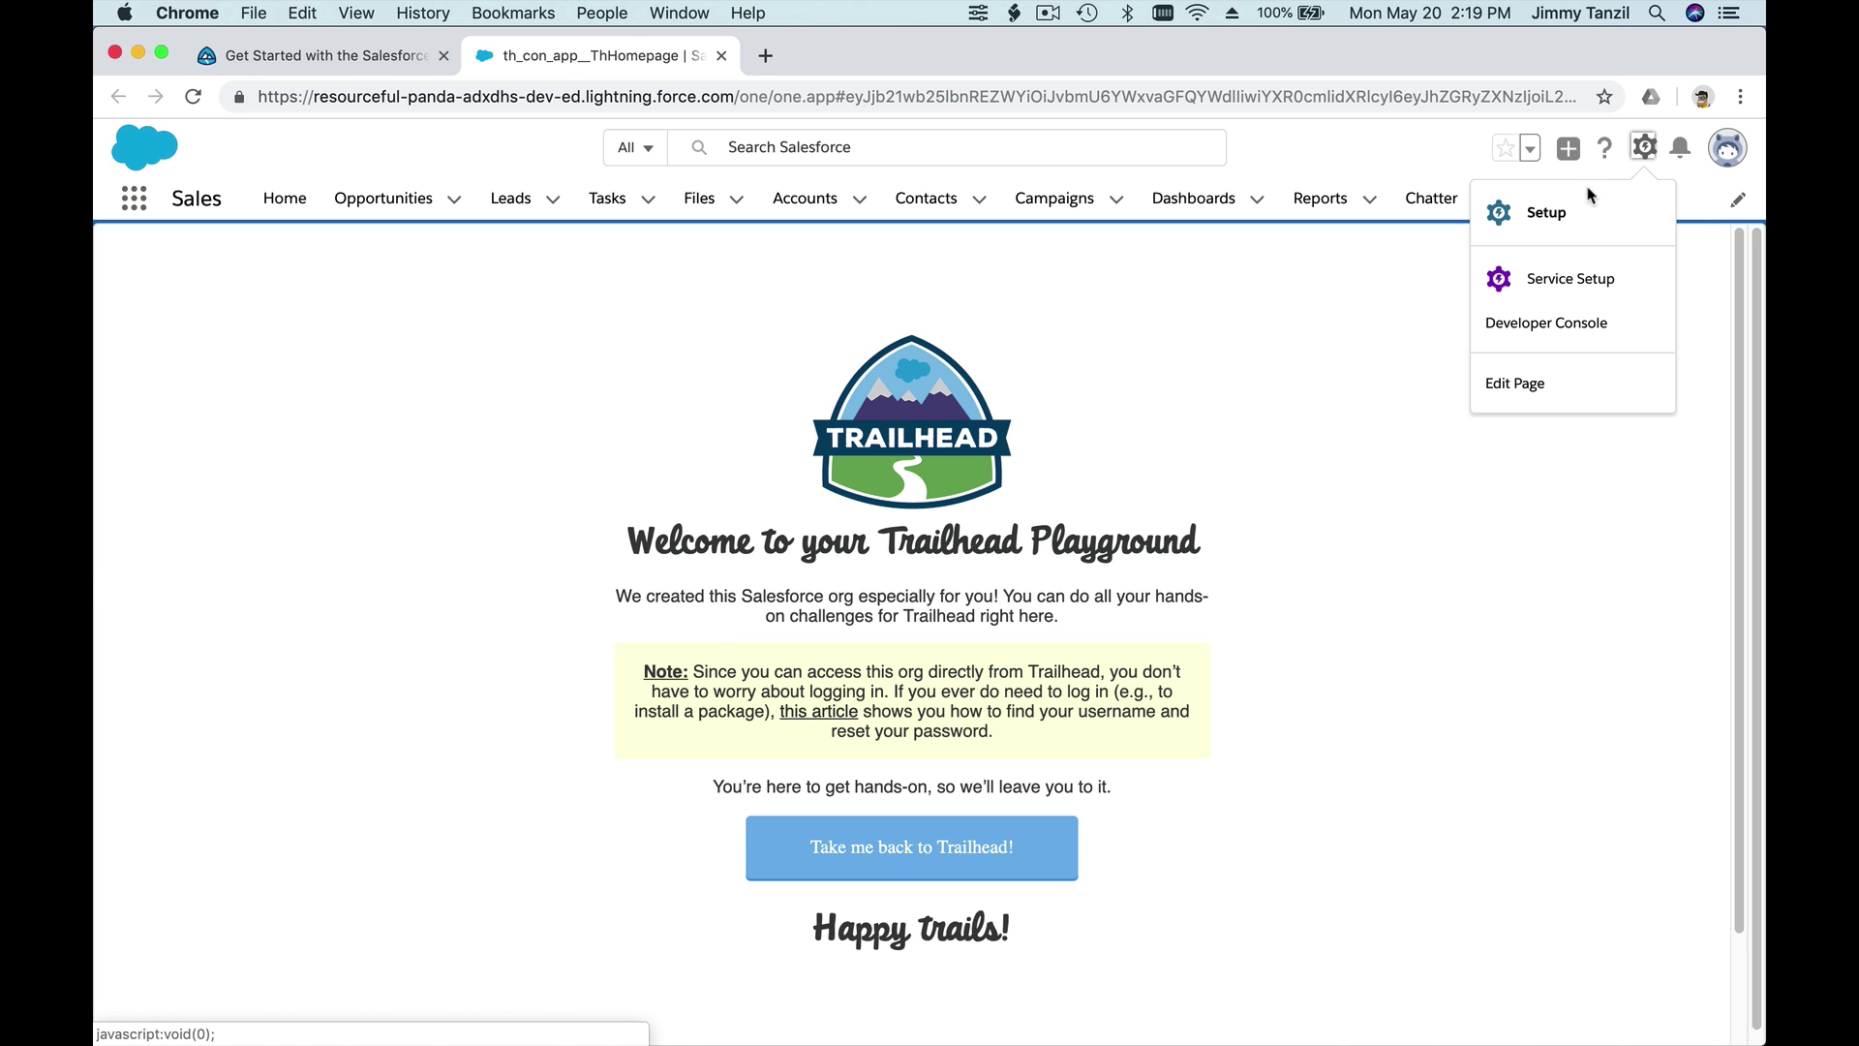
click(1543, 204)
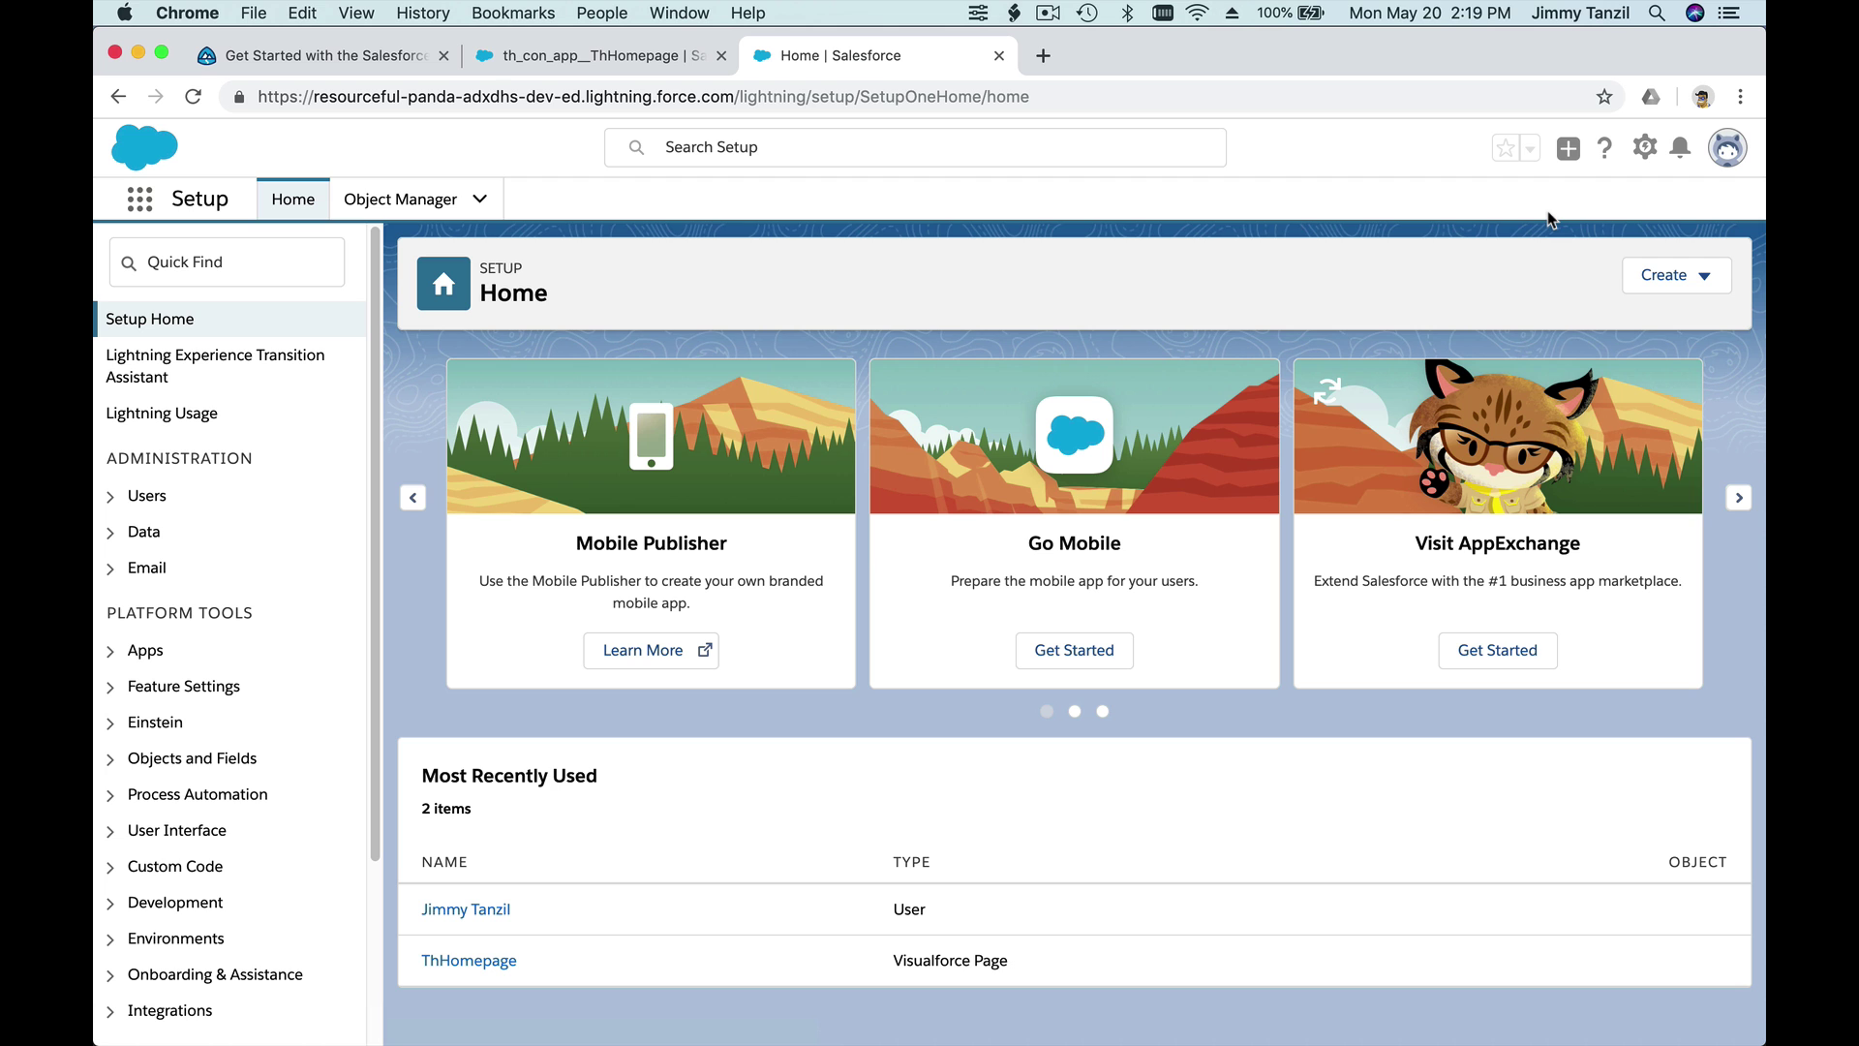
click(350, 65)
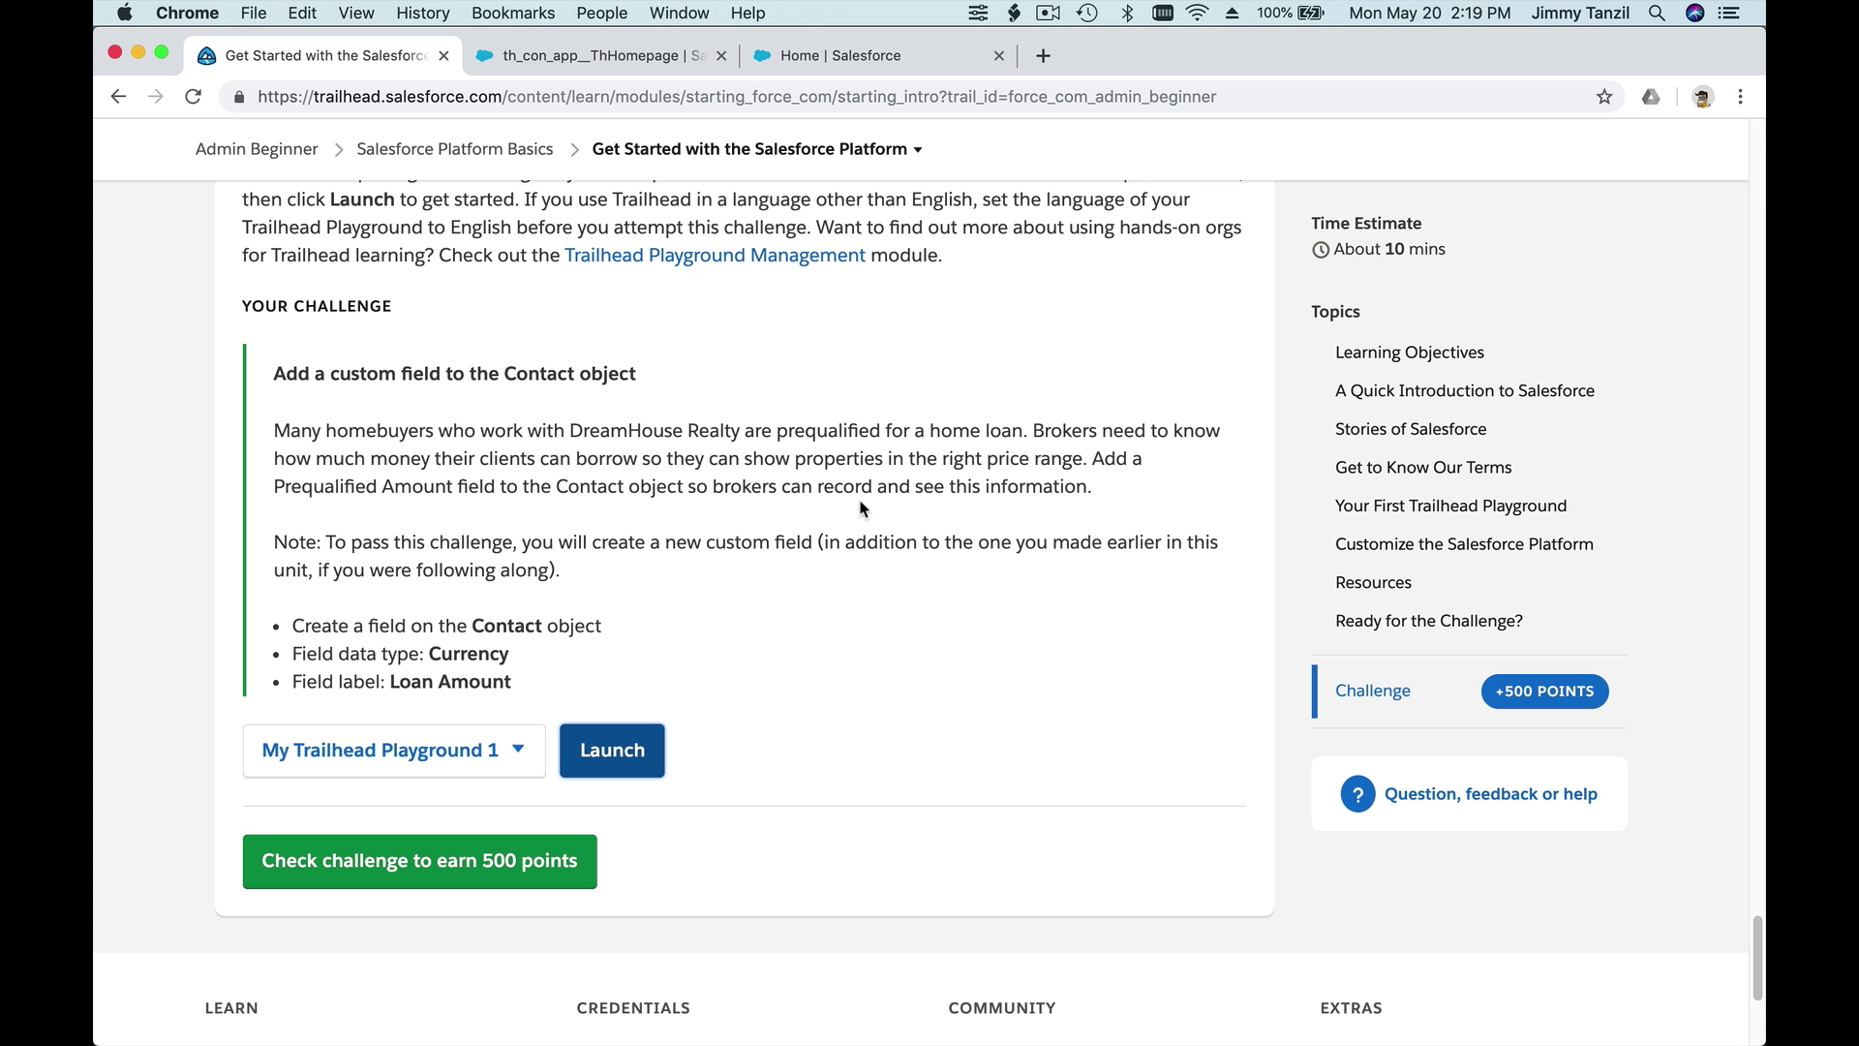
scroll(863, 509, up, 3)
scroll(863, 508, up, 20)
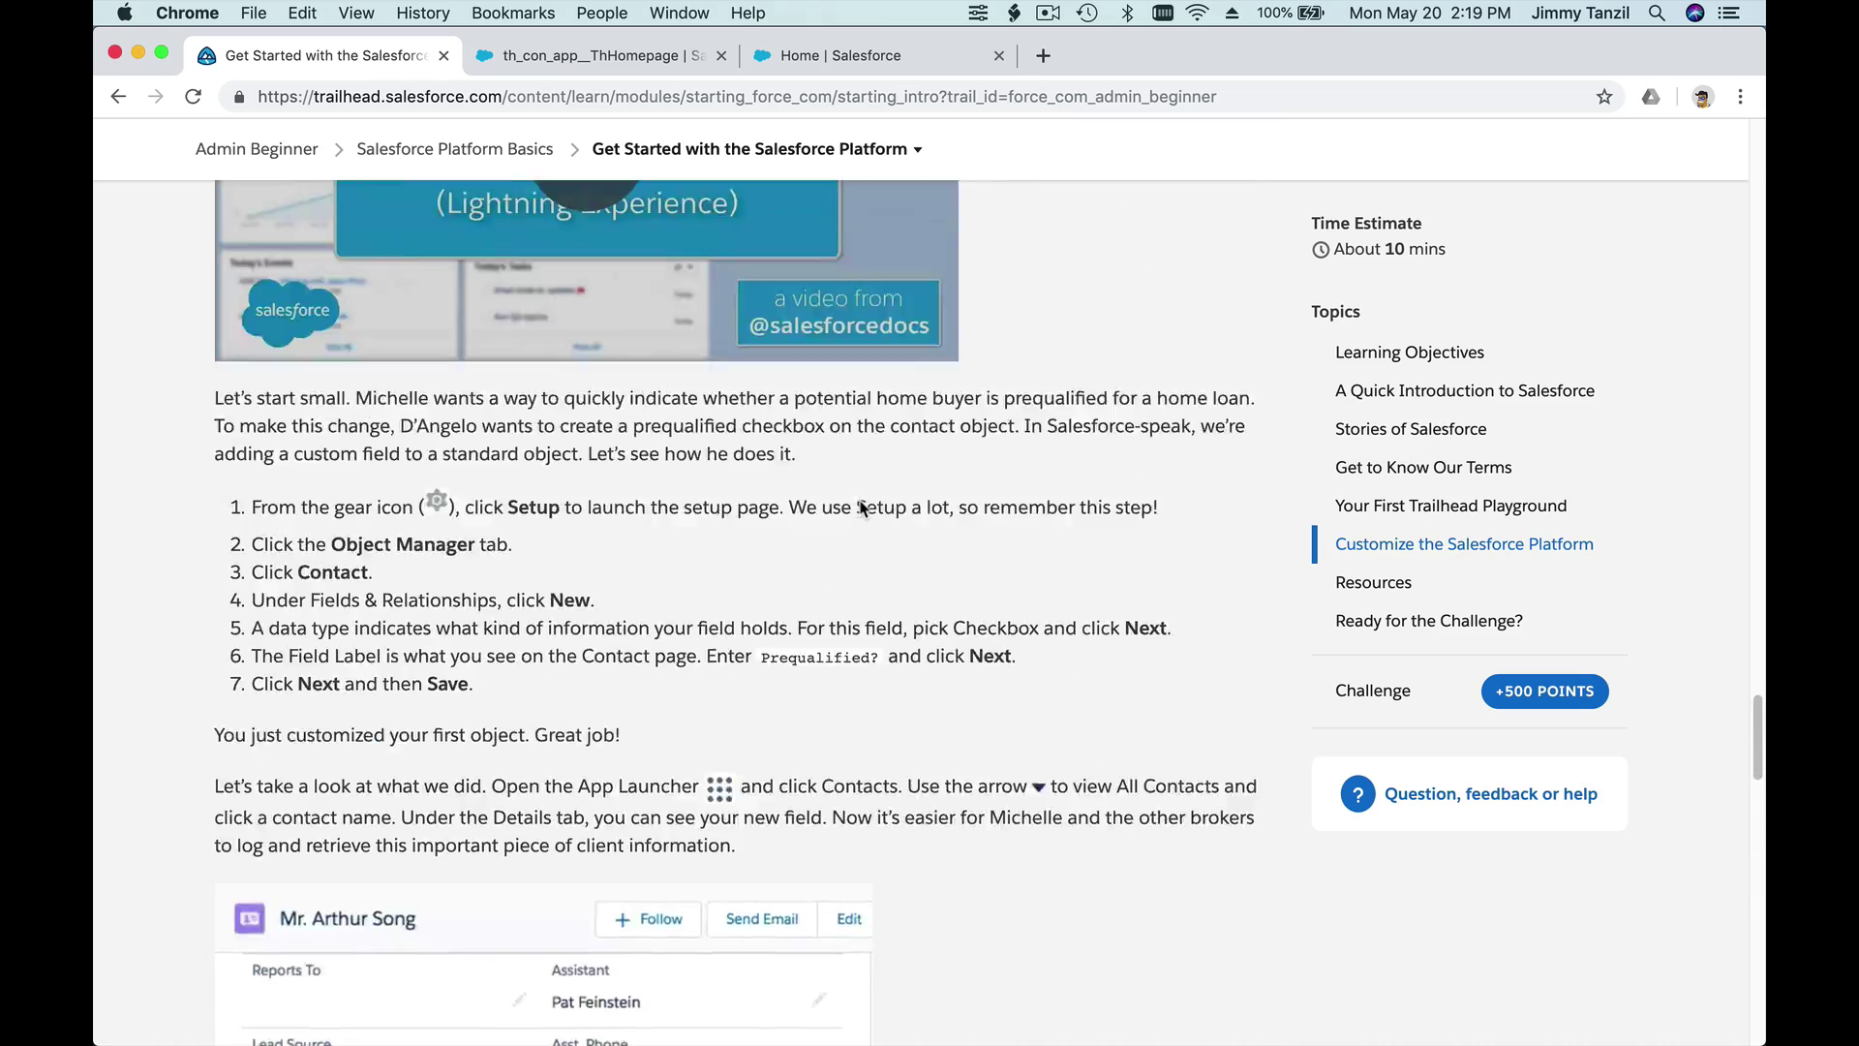
scroll(862, 508, up, 15)
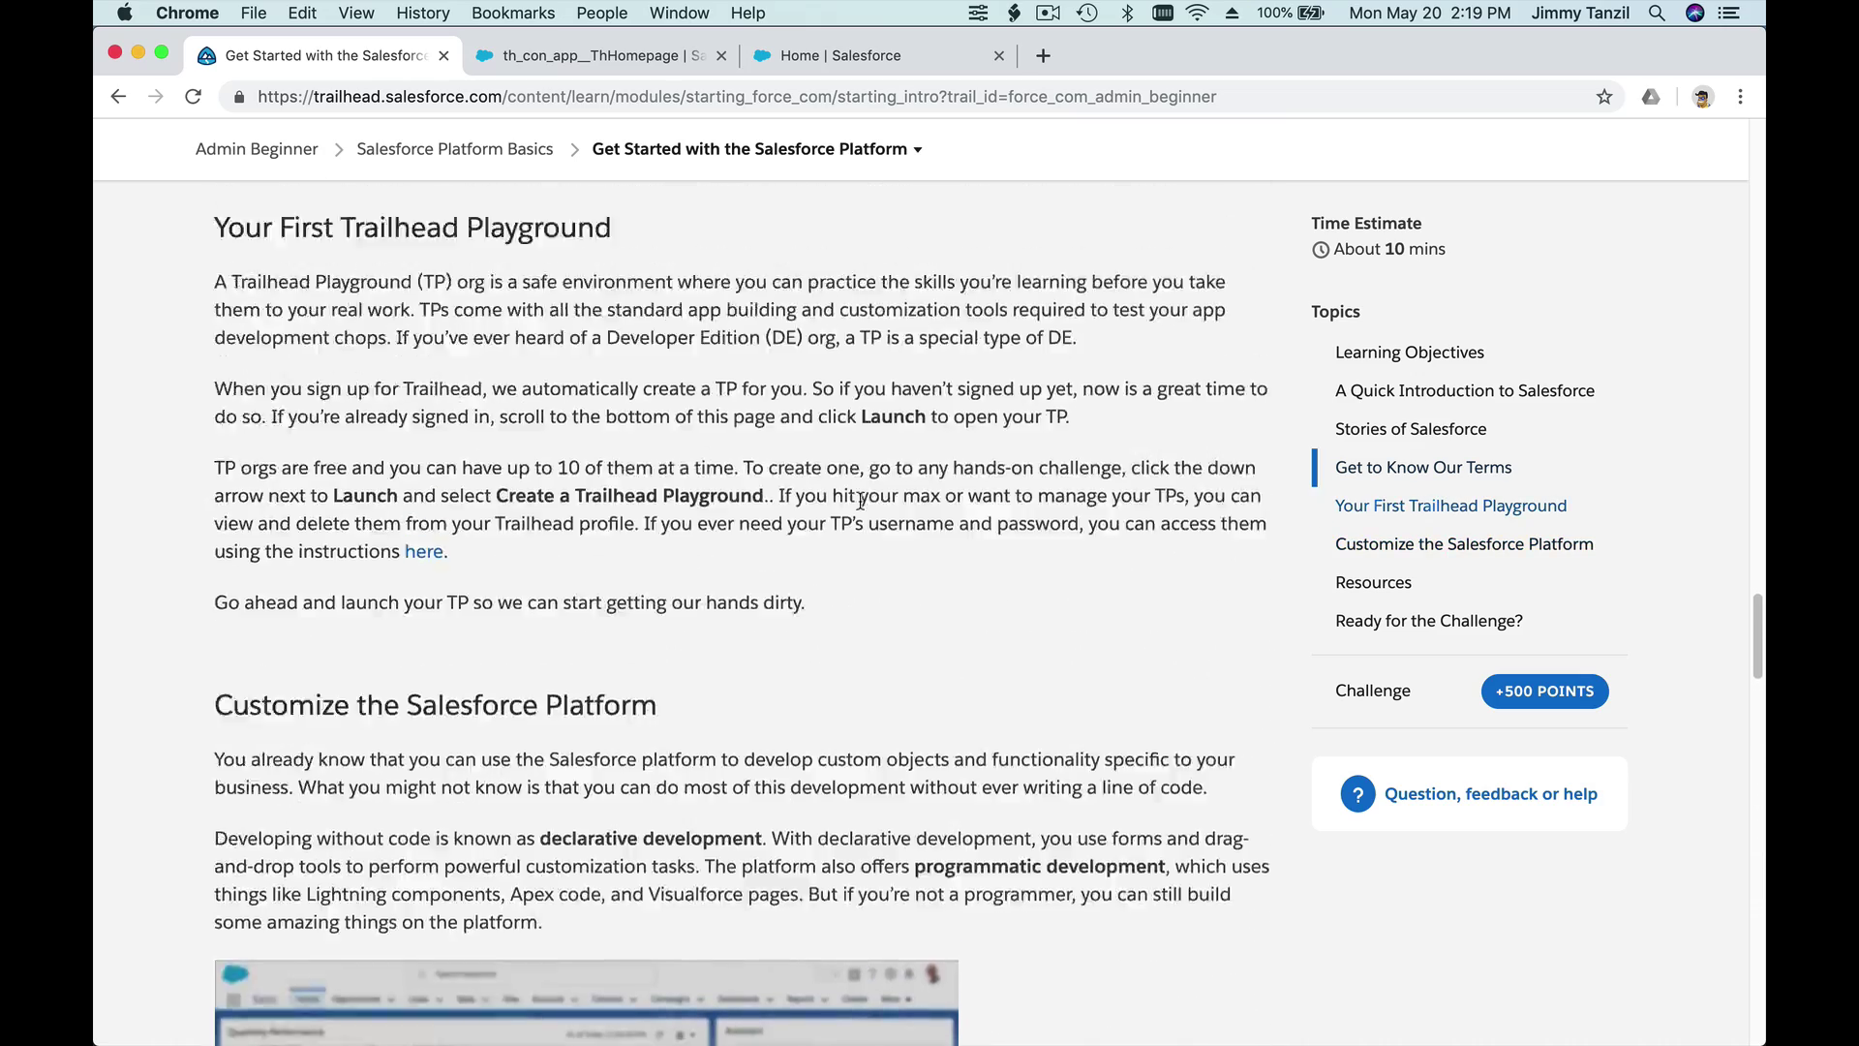
scroll(863, 508, up, 15)
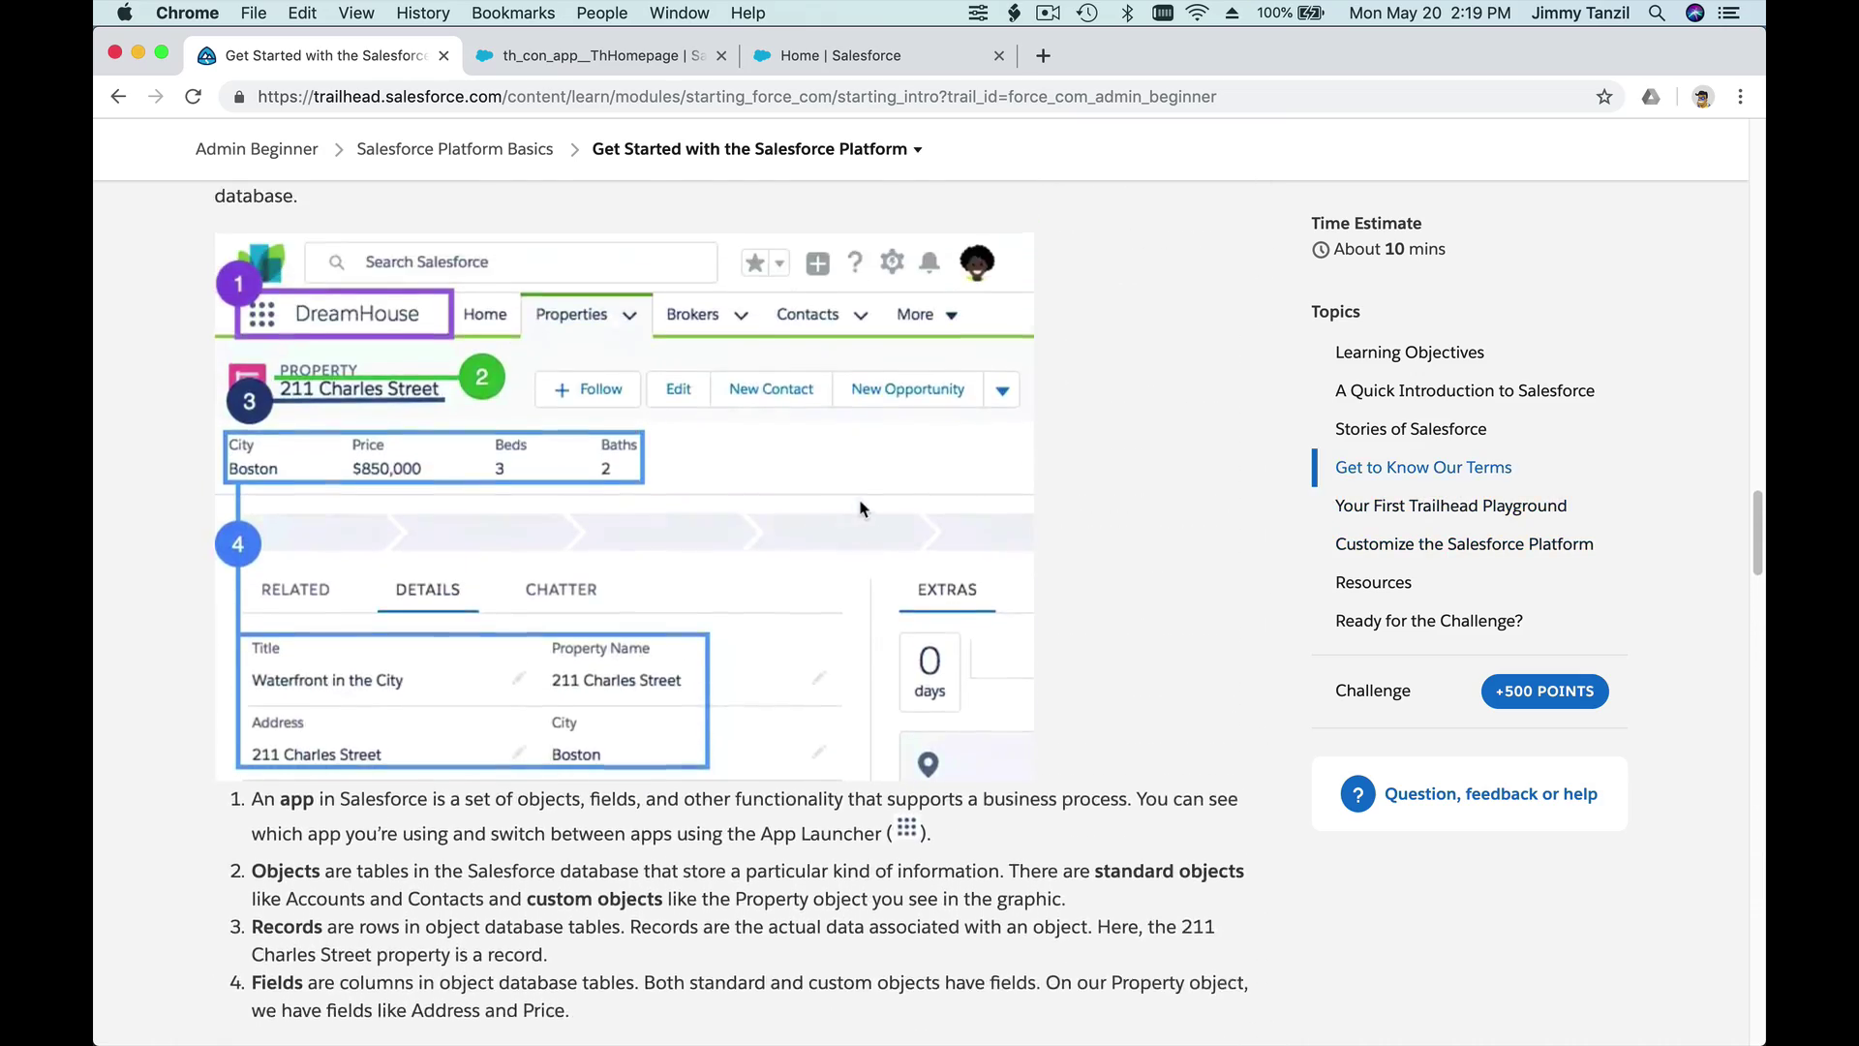
scroll(862, 509, up, 15)
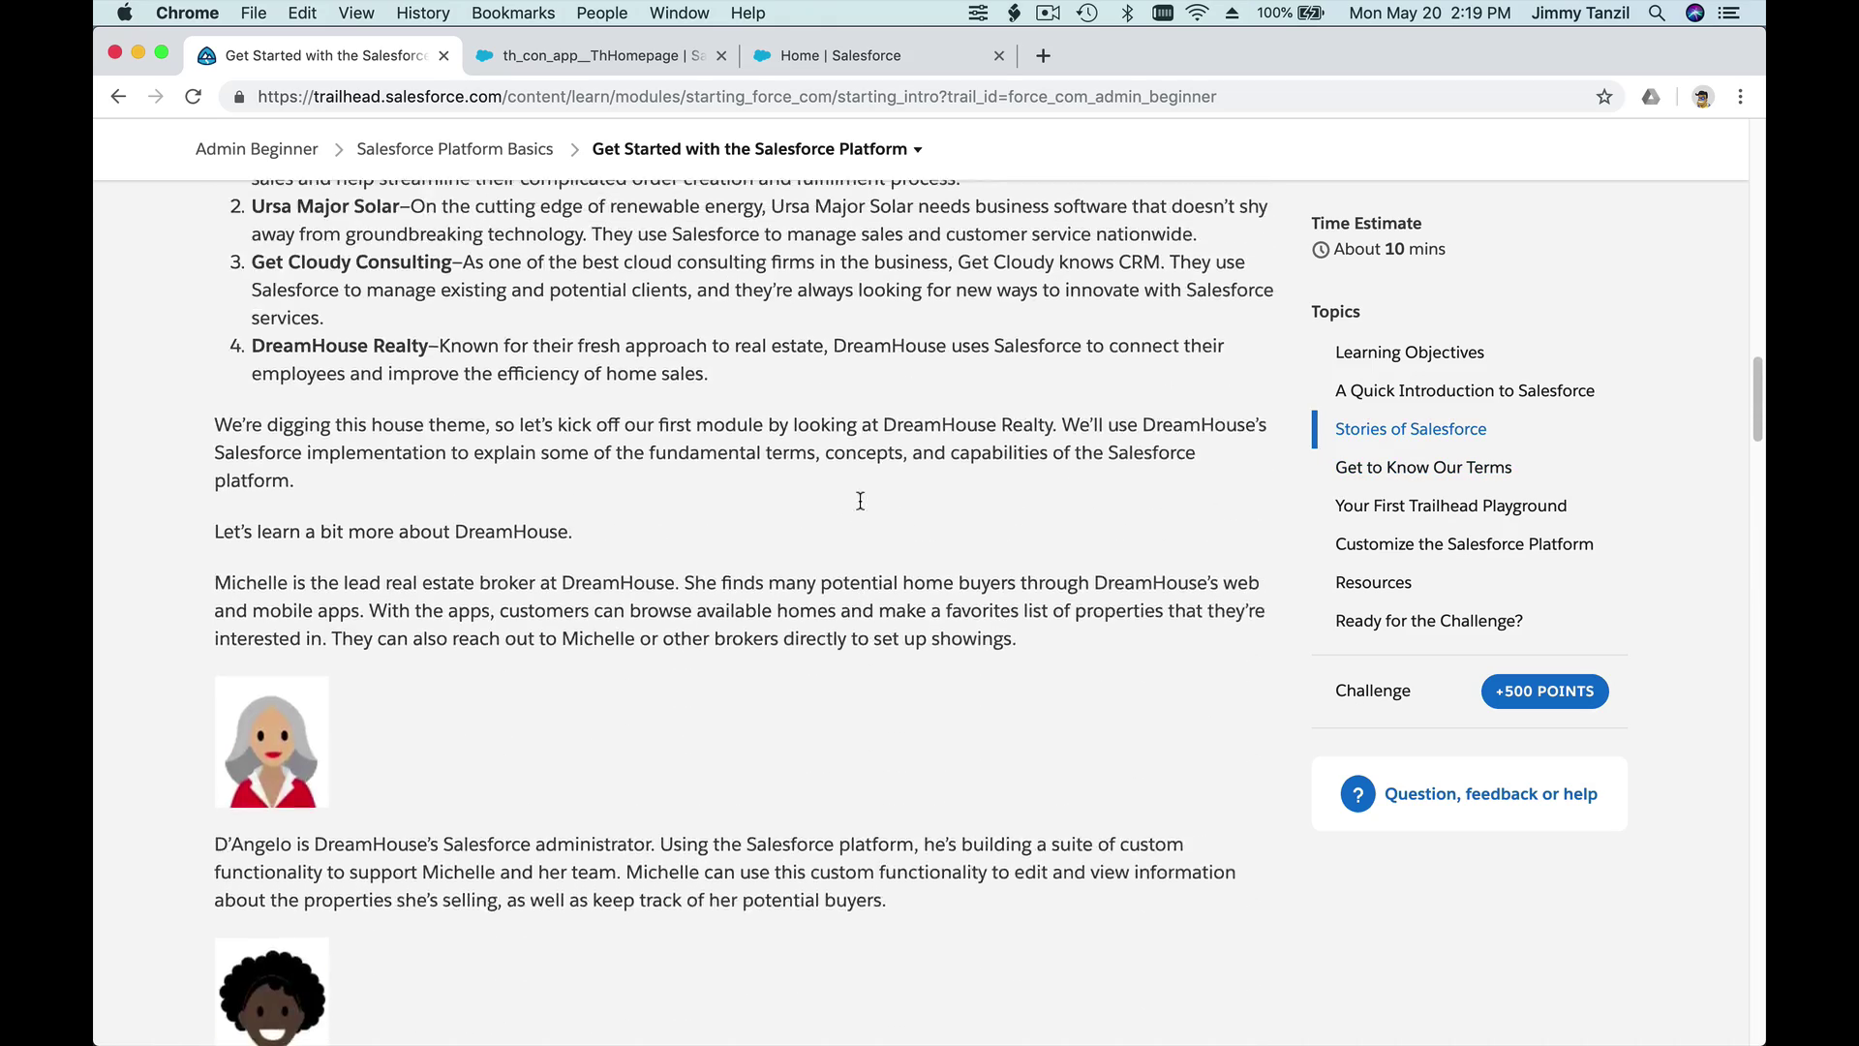
scroll(859, 500, up, 12)
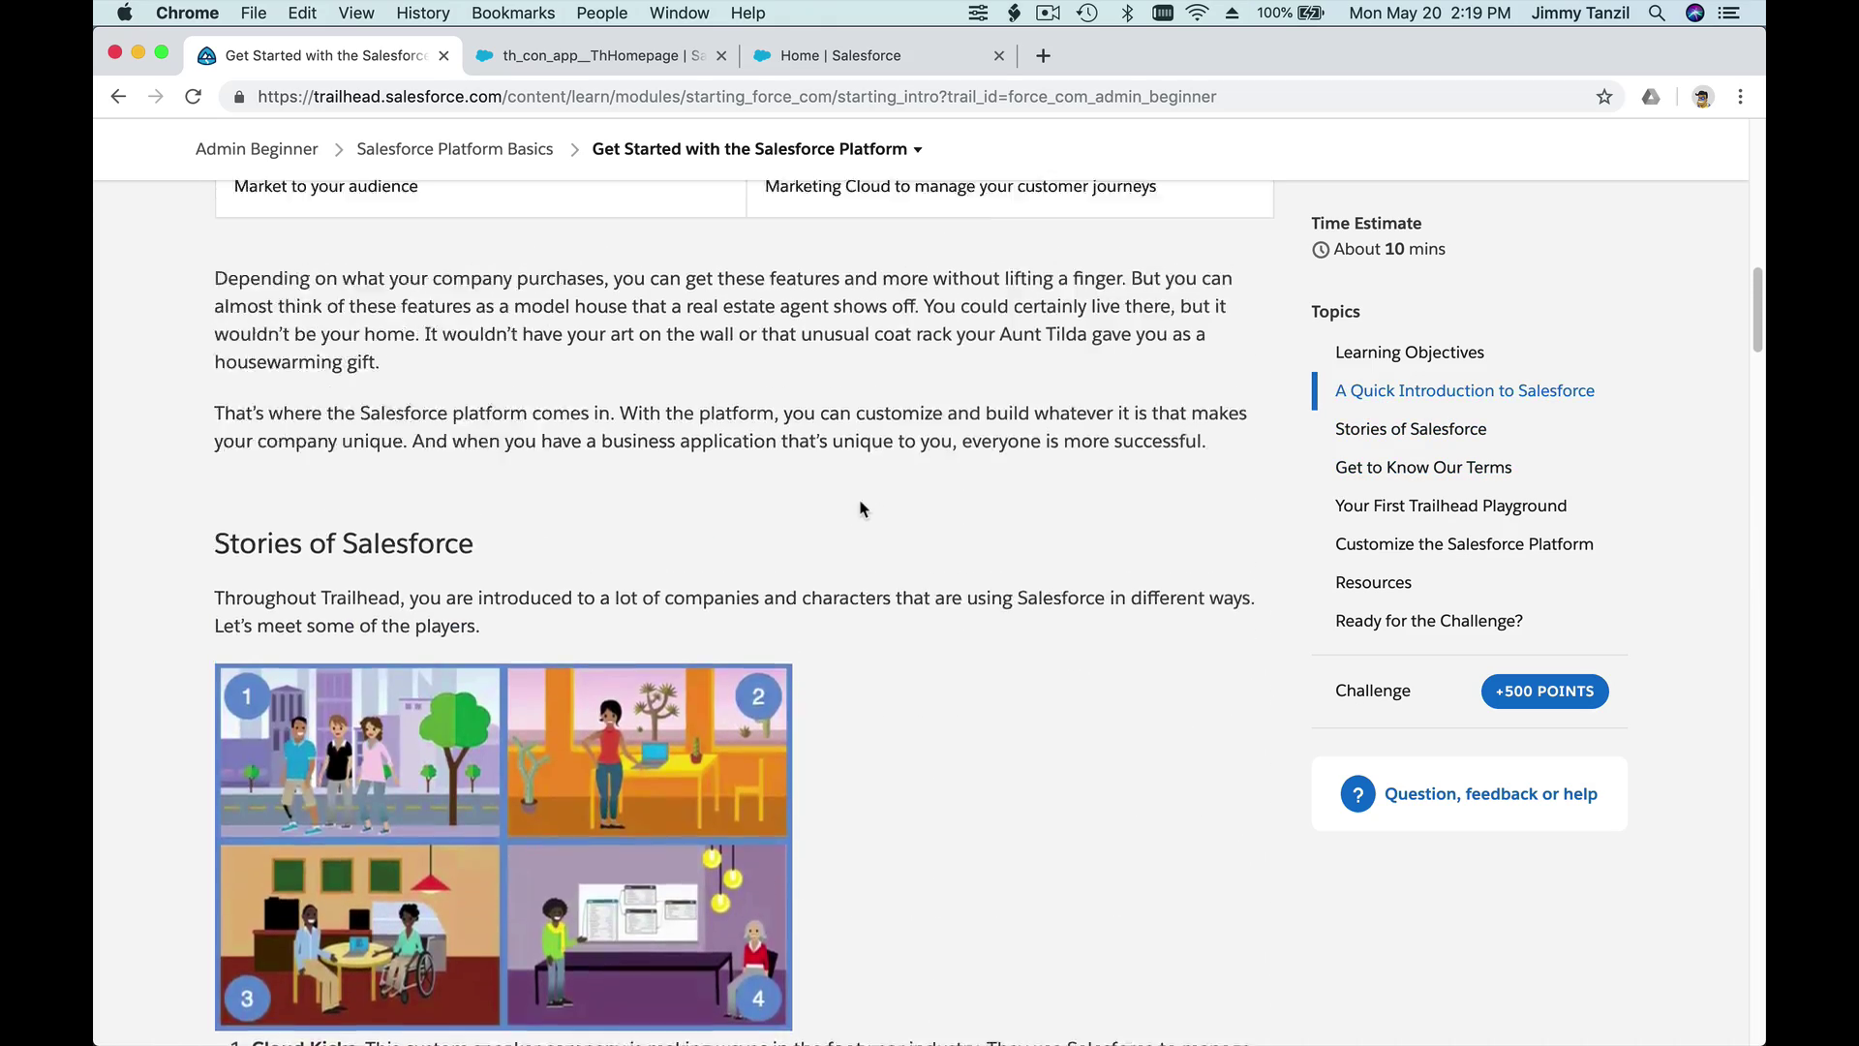
scroll(859, 501, down, 15)
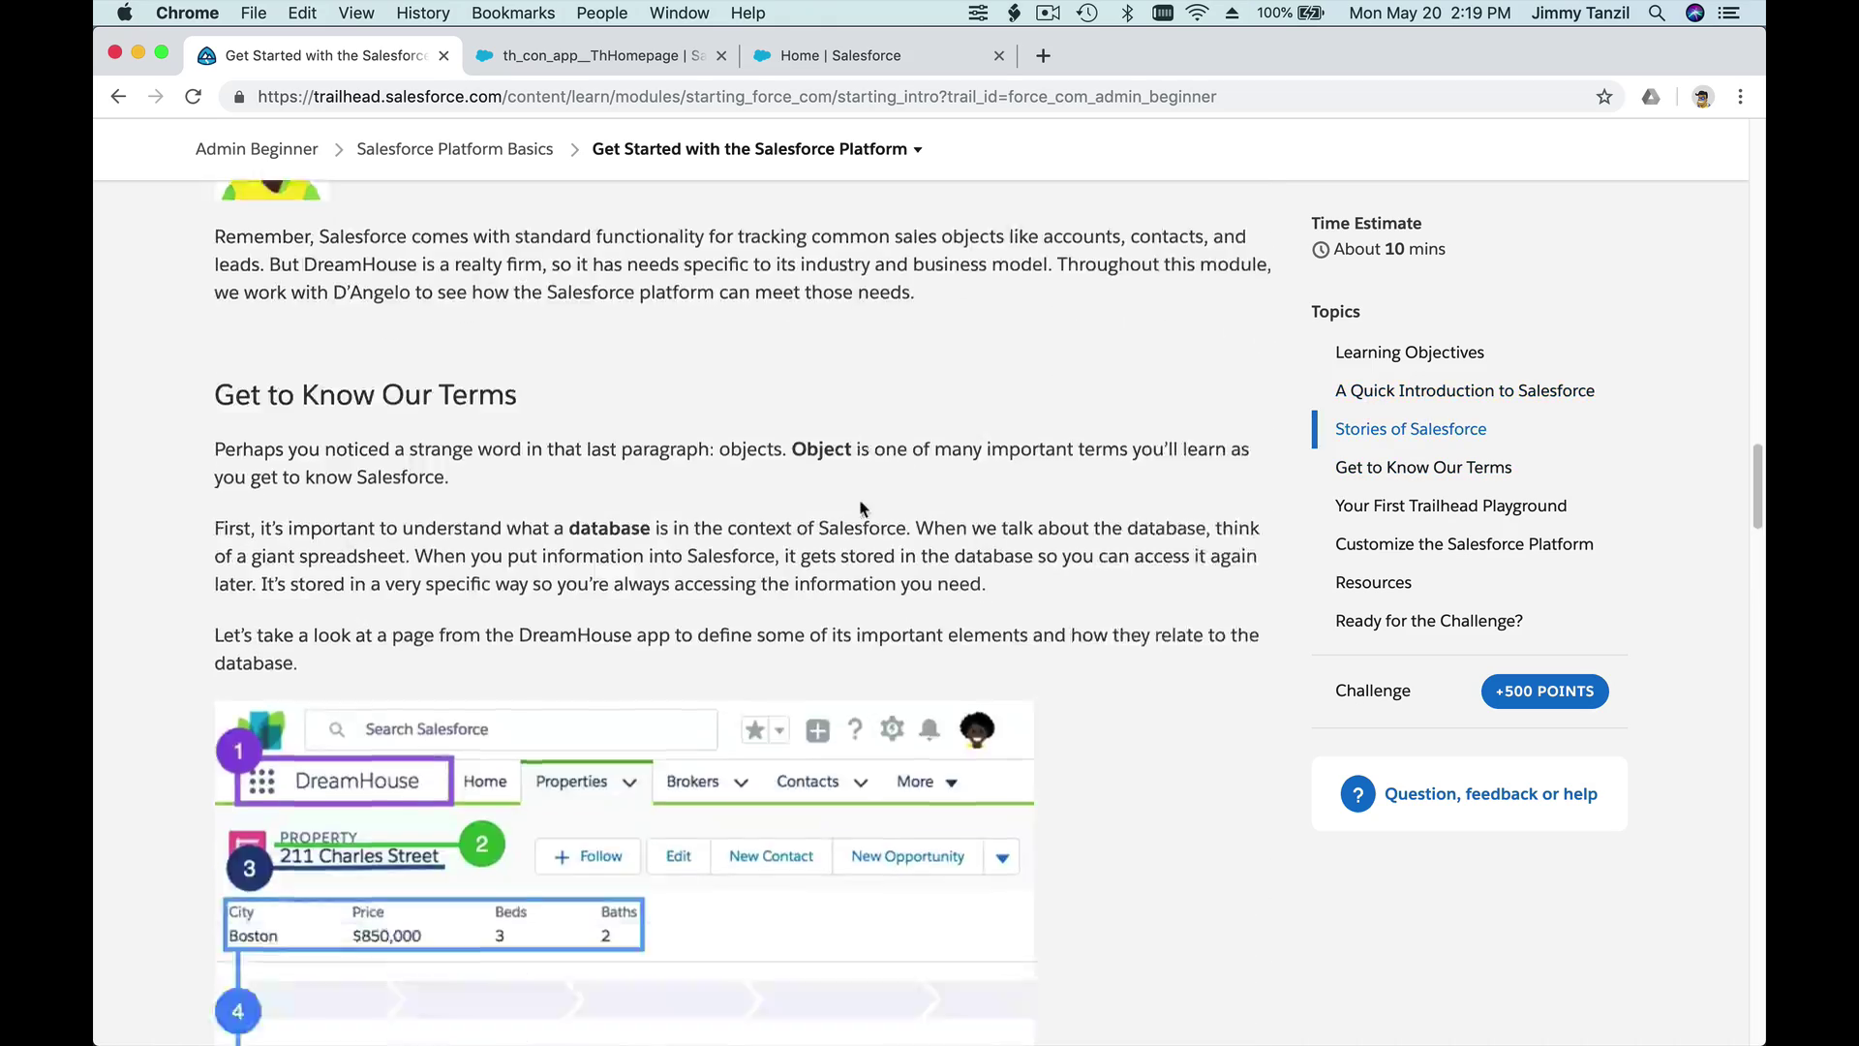
scroll(860, 500, down, 6)
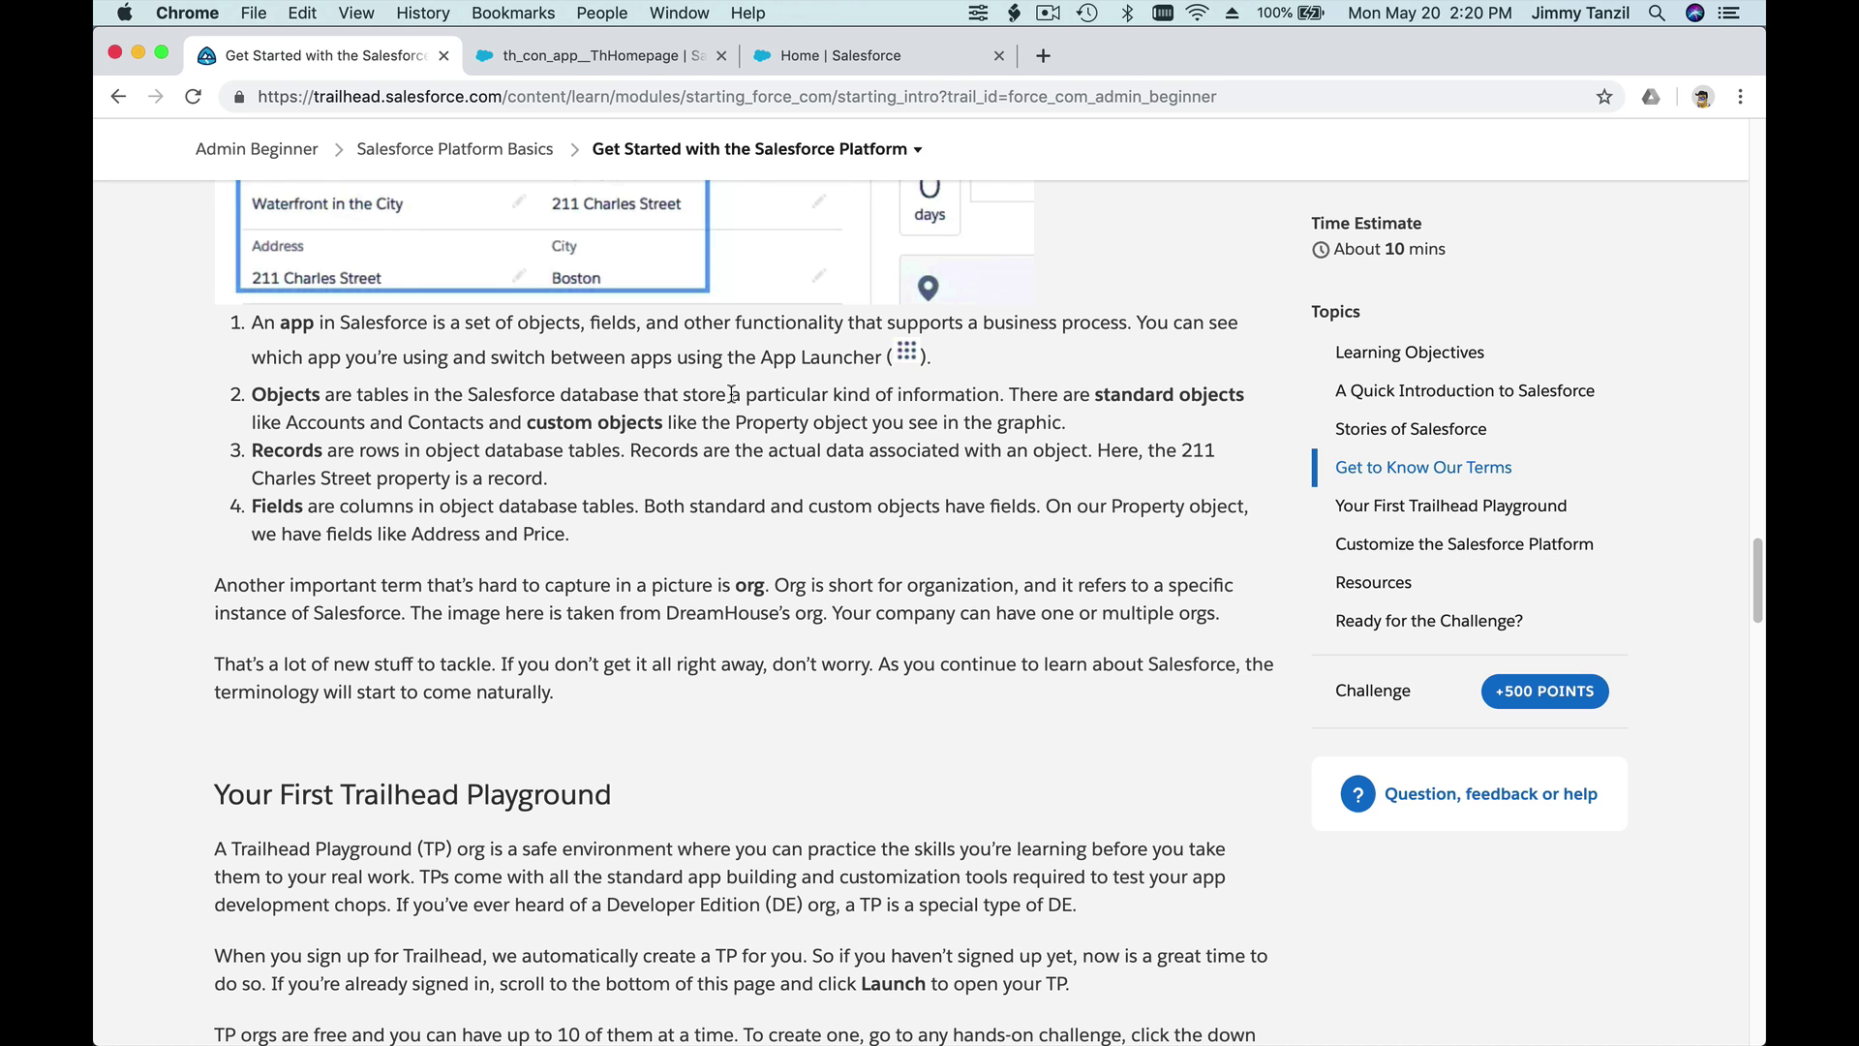
drag(730, 394, 996, 400)
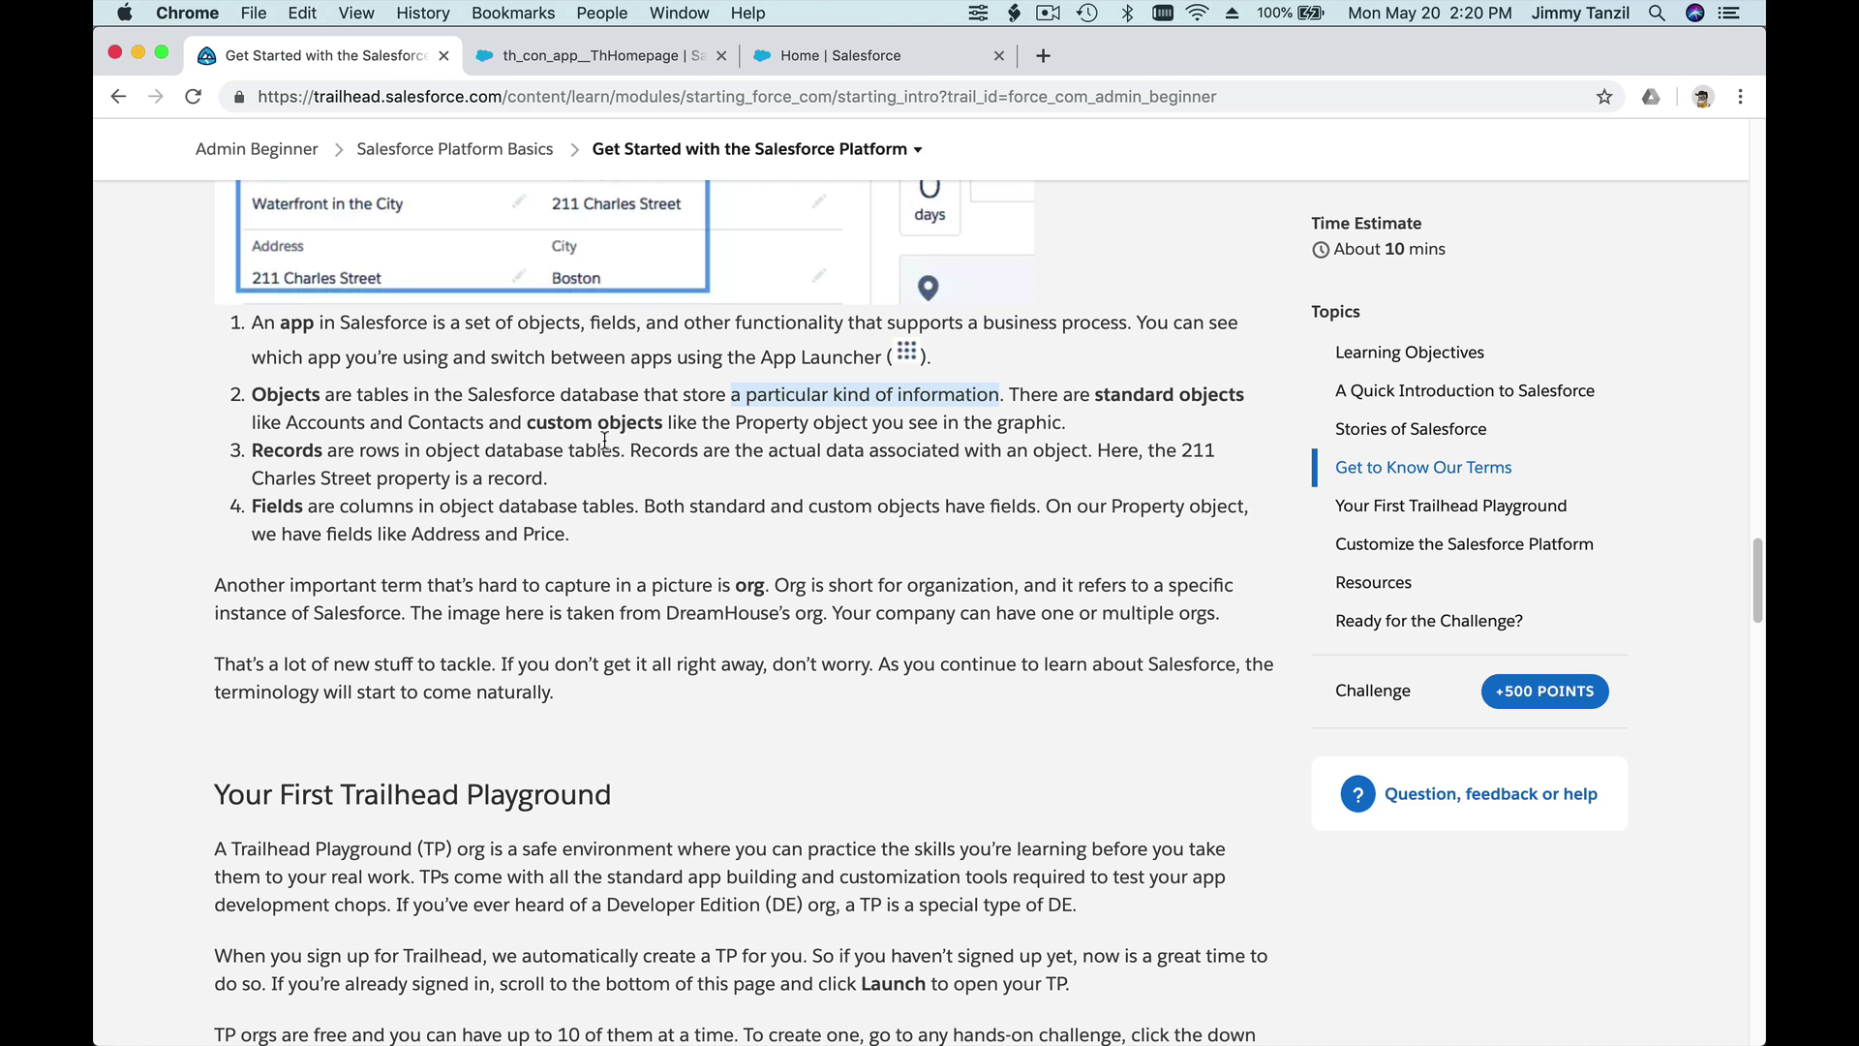
click(1116, 423)
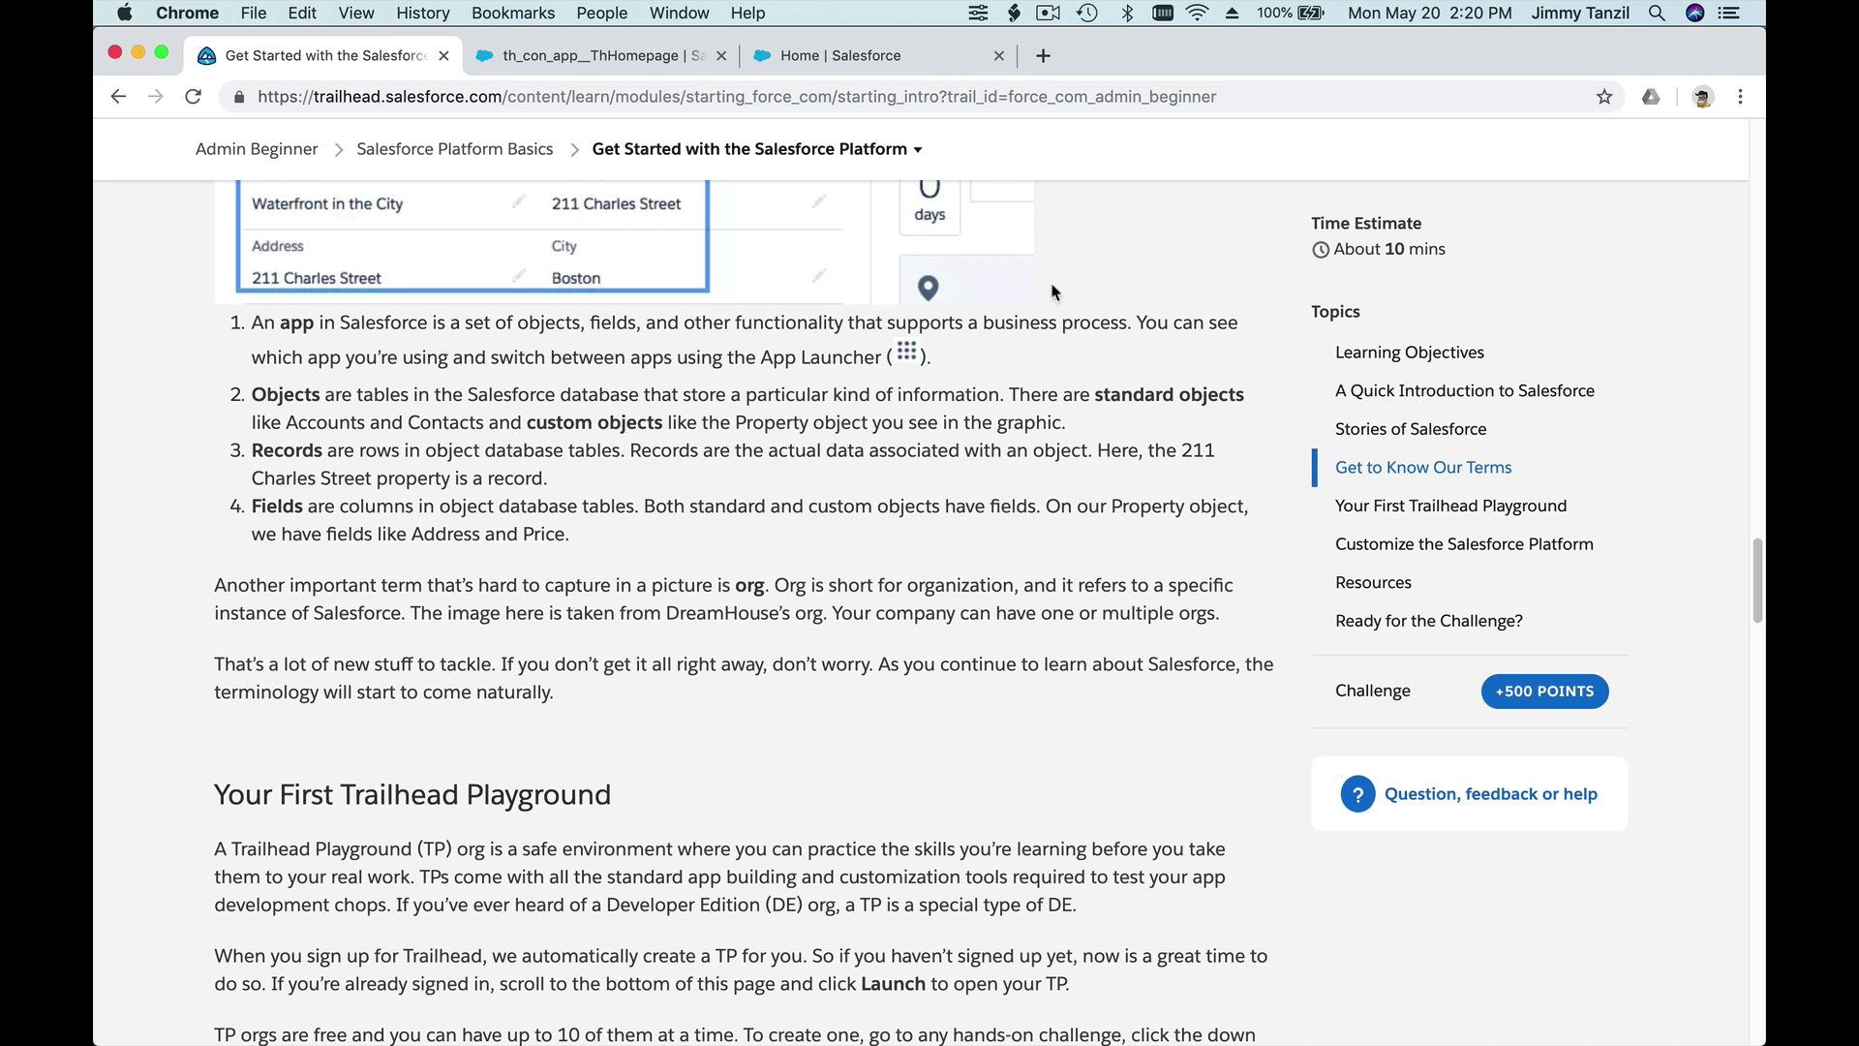
click(894, 64)
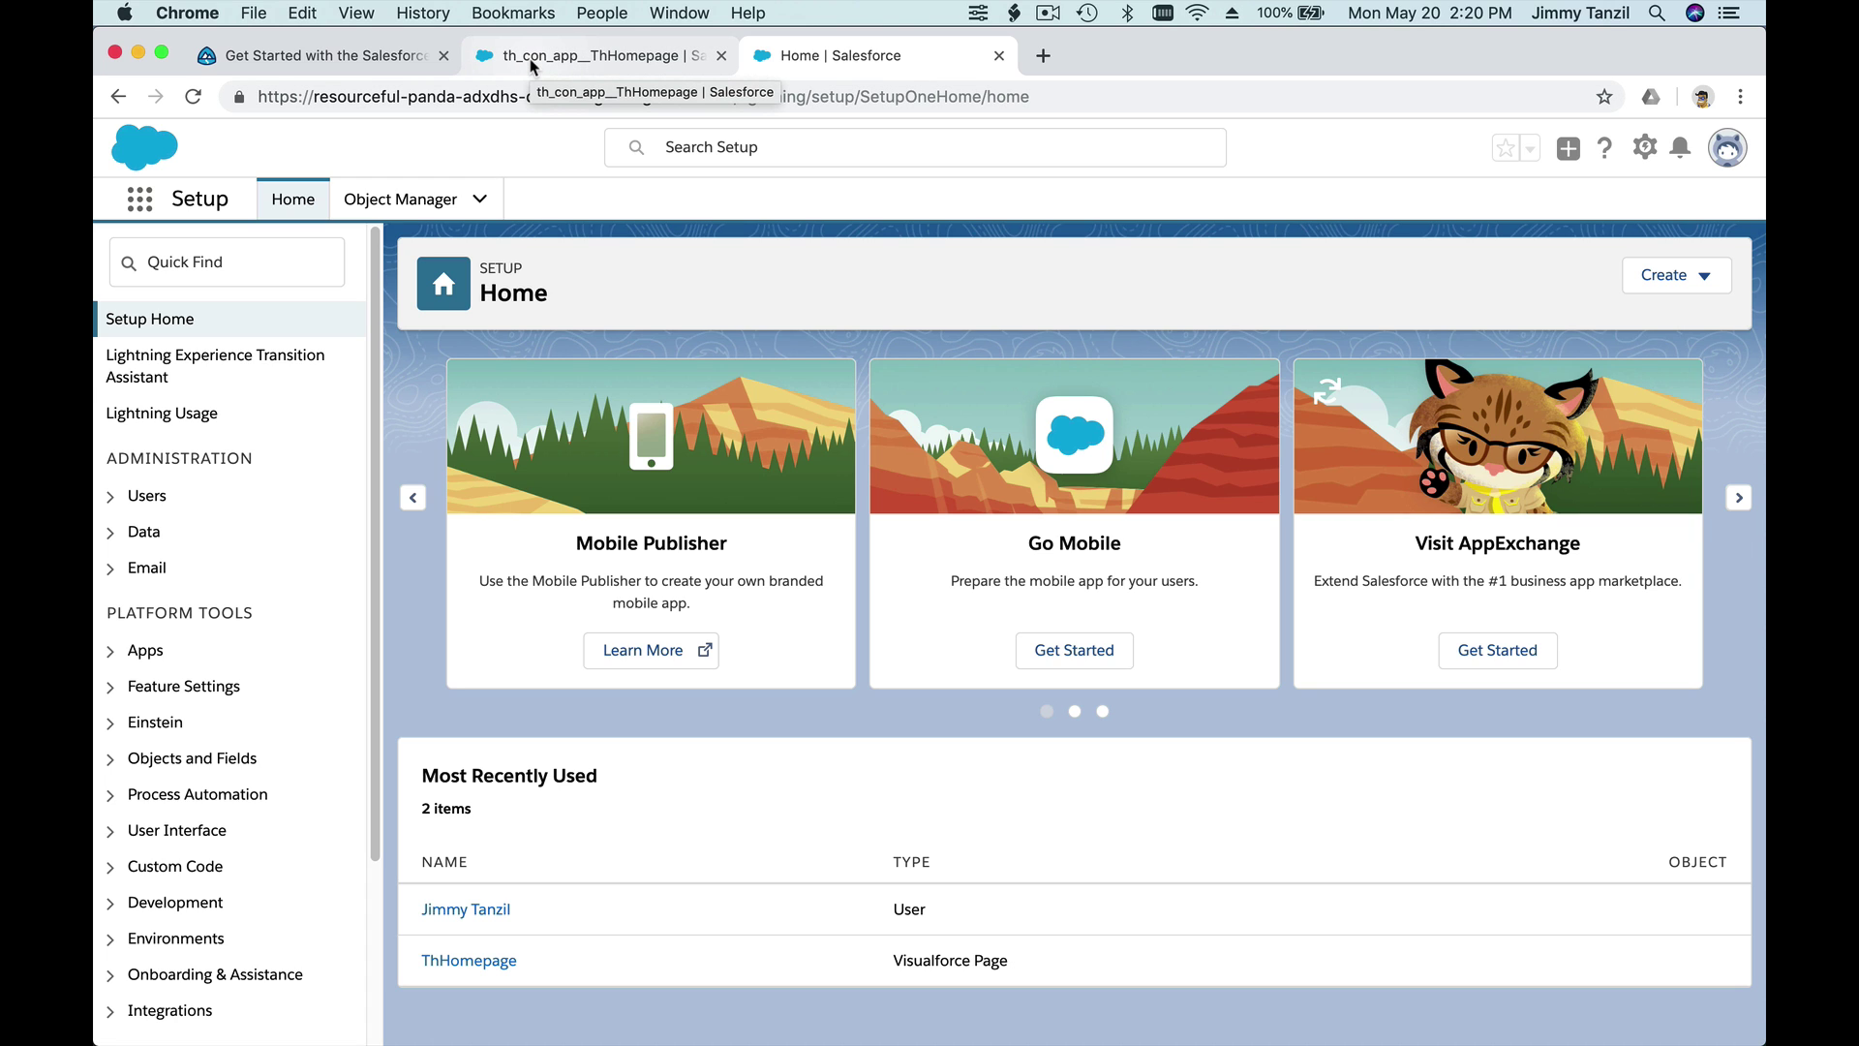
- Return to the Get Started with the Salesforce Platform module tab by way of the Playground tab
click(531, 67)
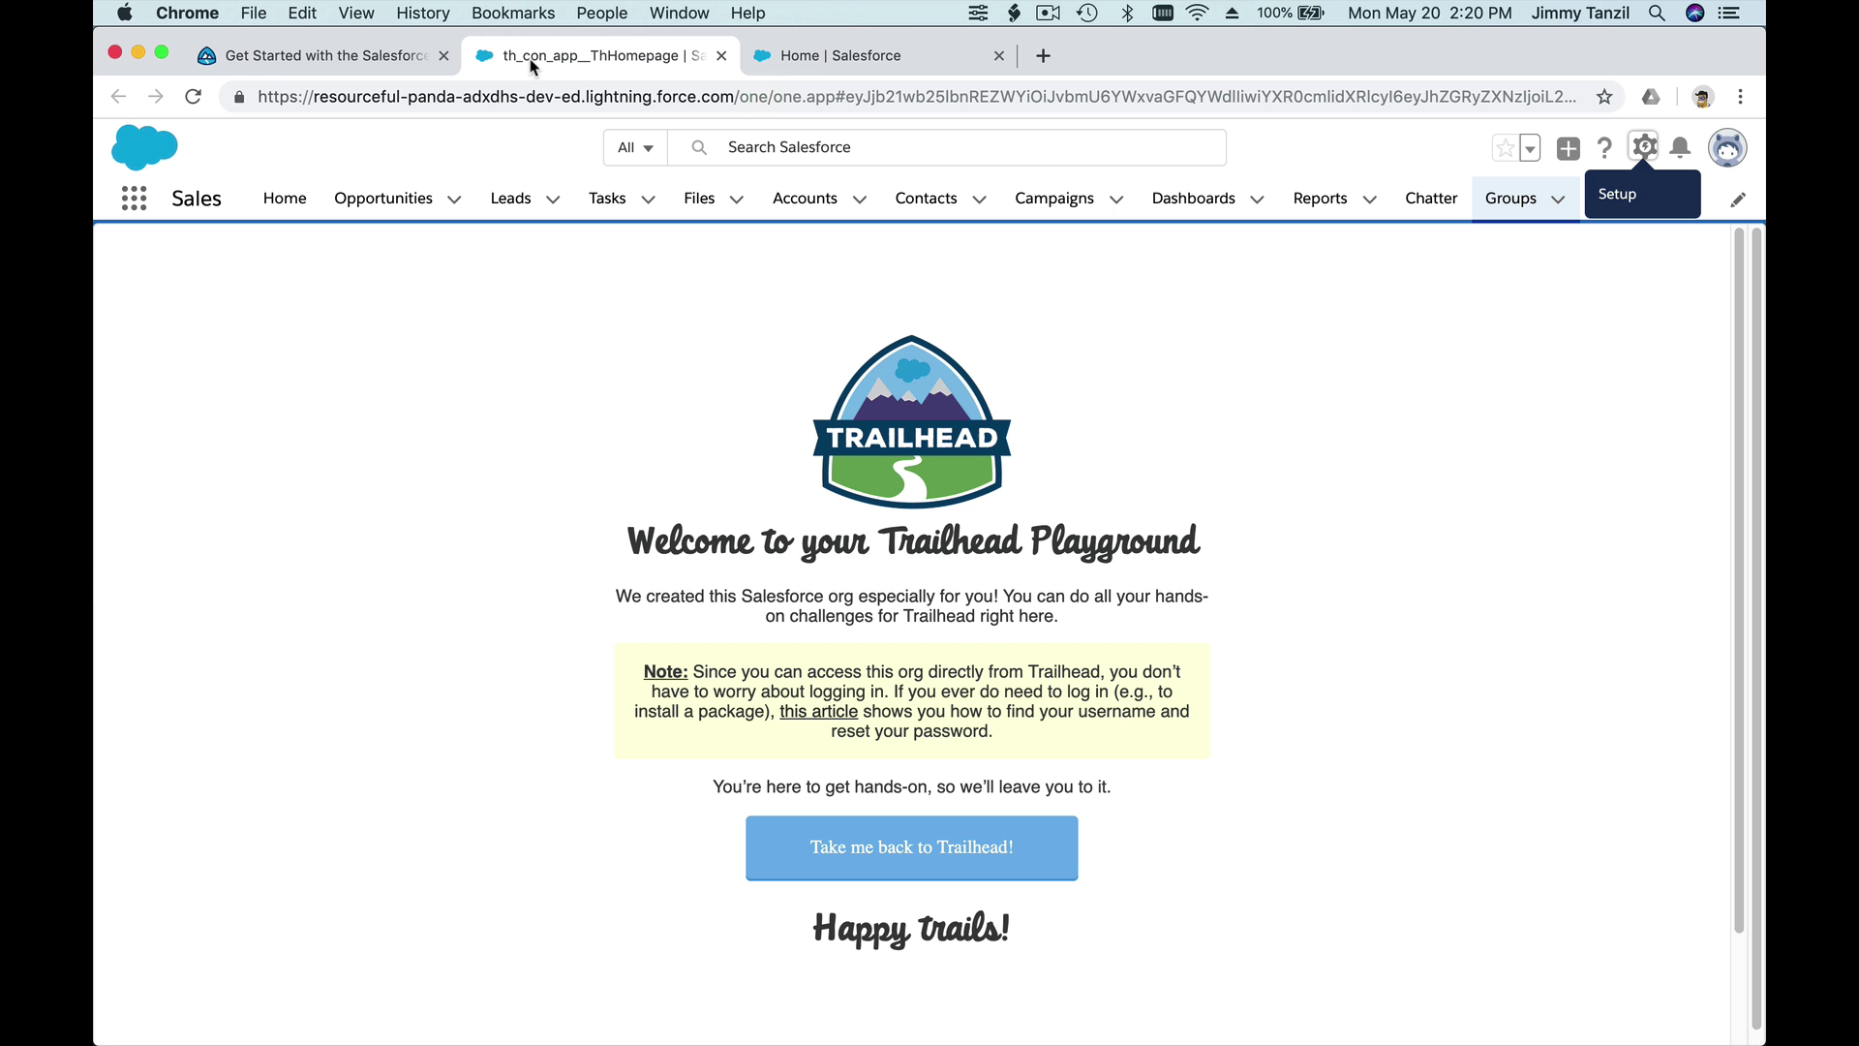
click(385, 64)
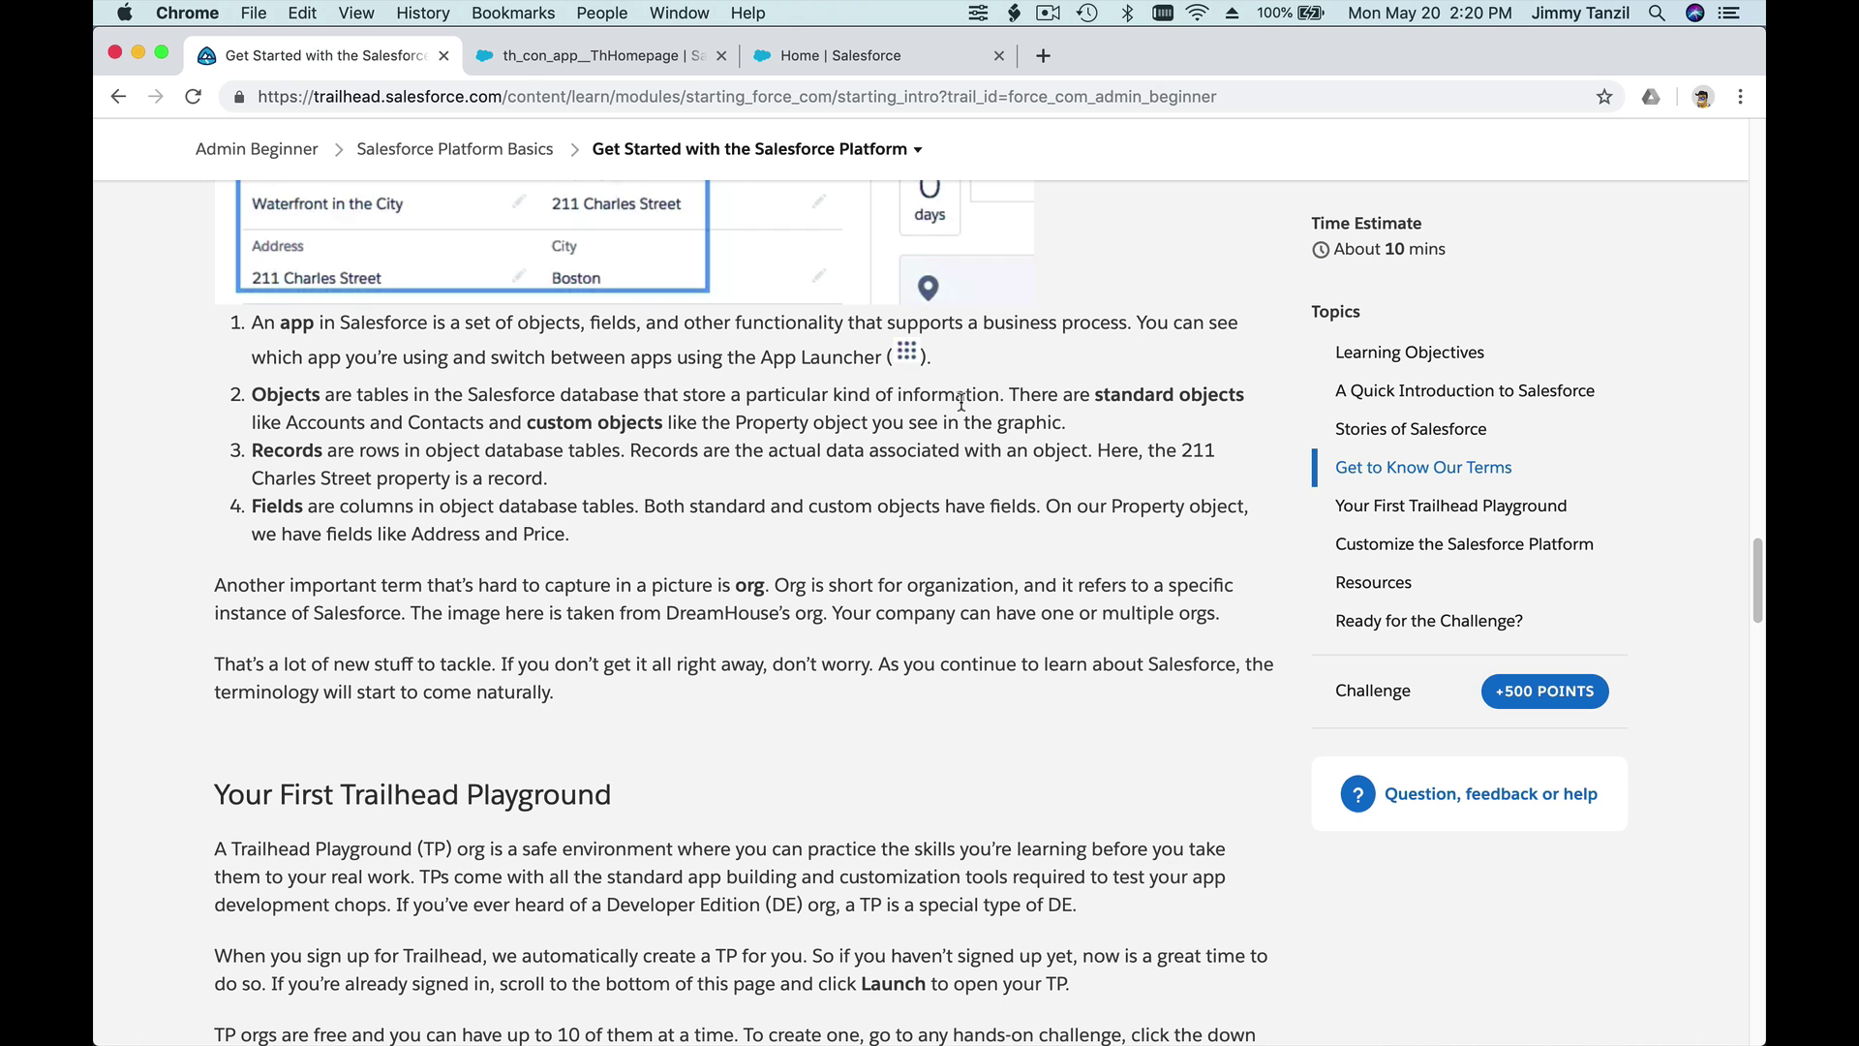
- Switch back to the Home | Salesforce Setup tab
click(882, 68)
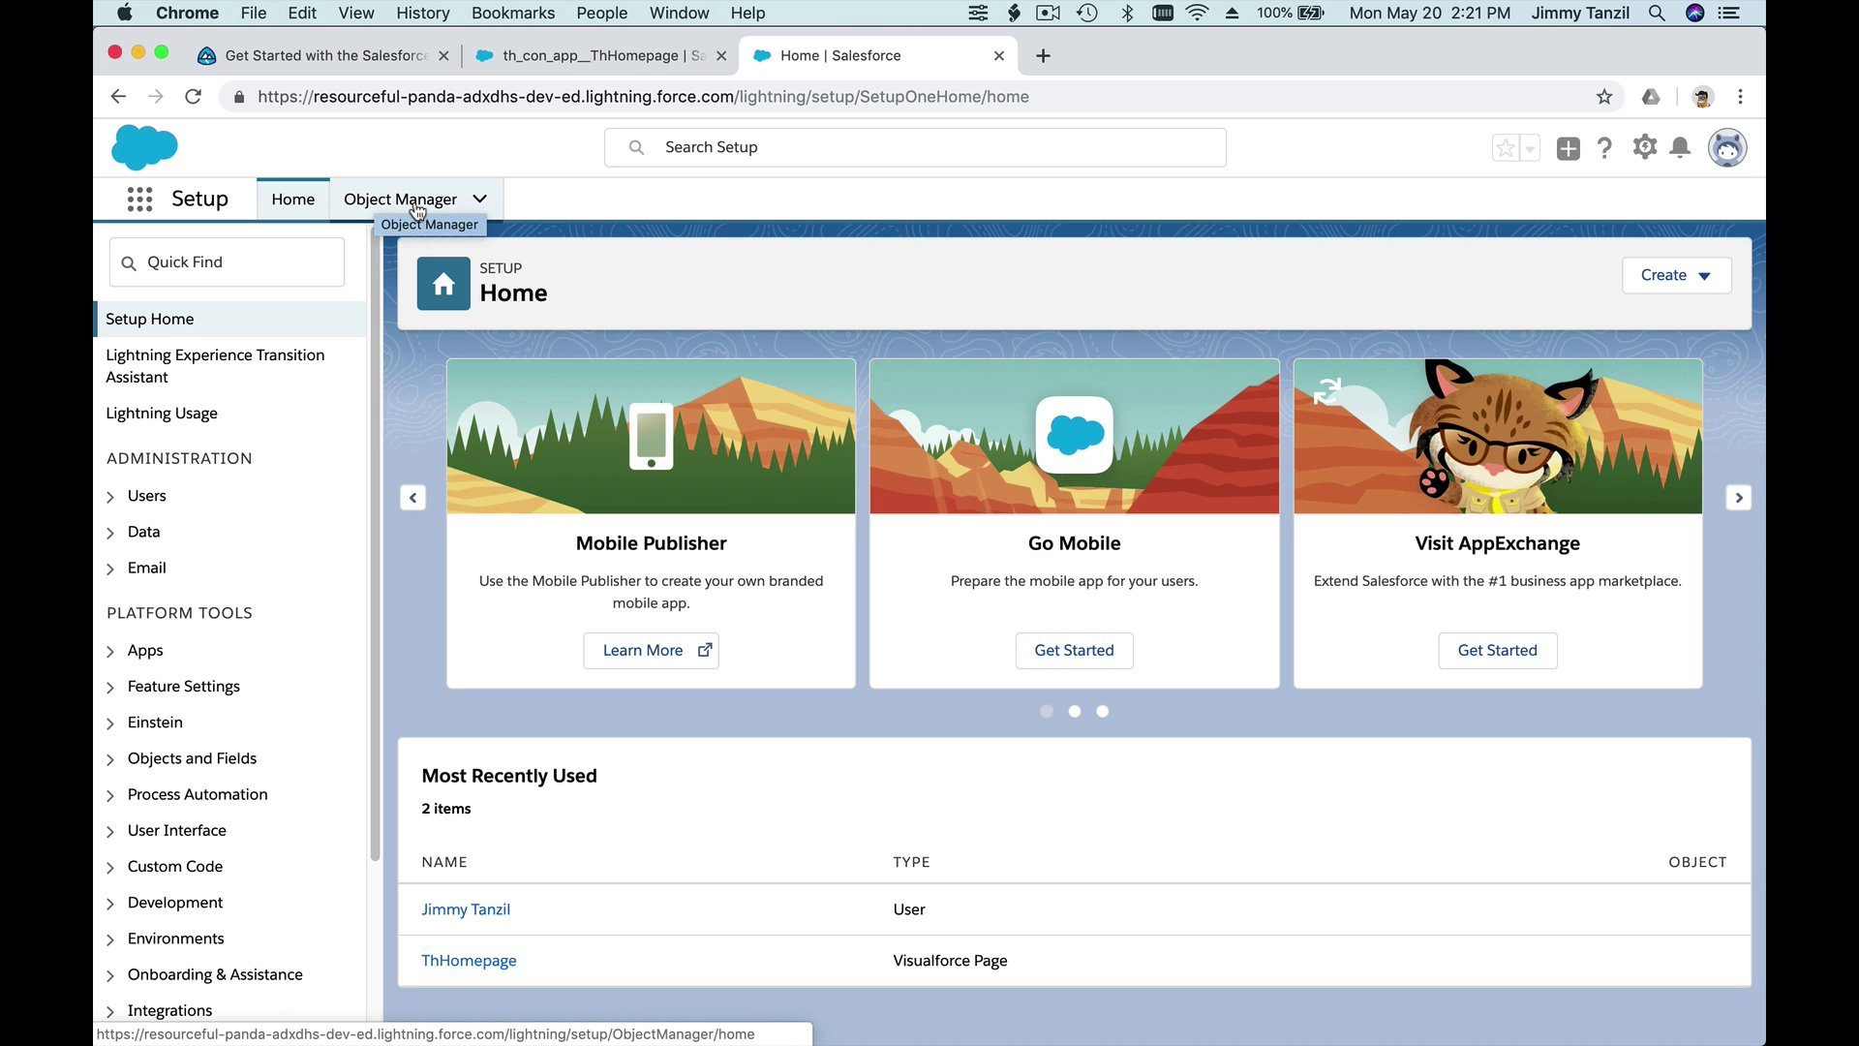
- Open Object Manager and browse its 33 objects, starting from Account, Activity and Asset
click(418, 208)
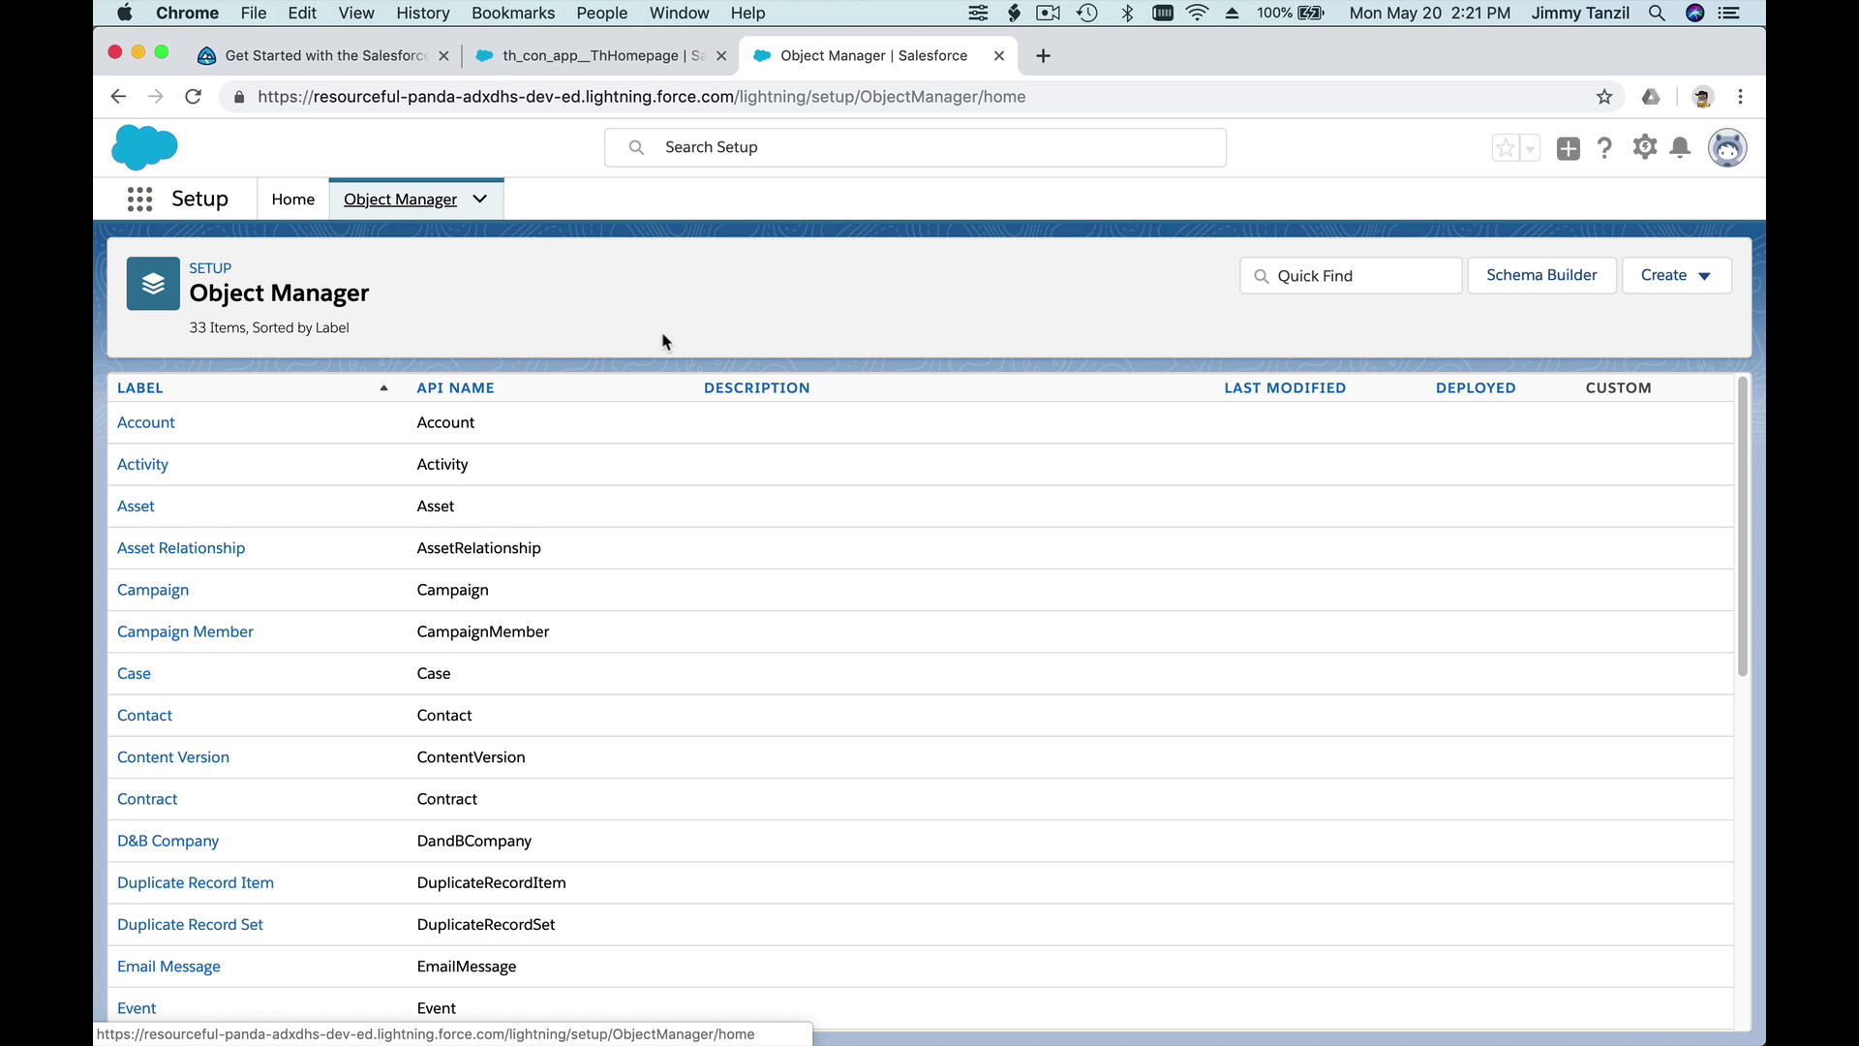
scroll(404, 472, down, 10)
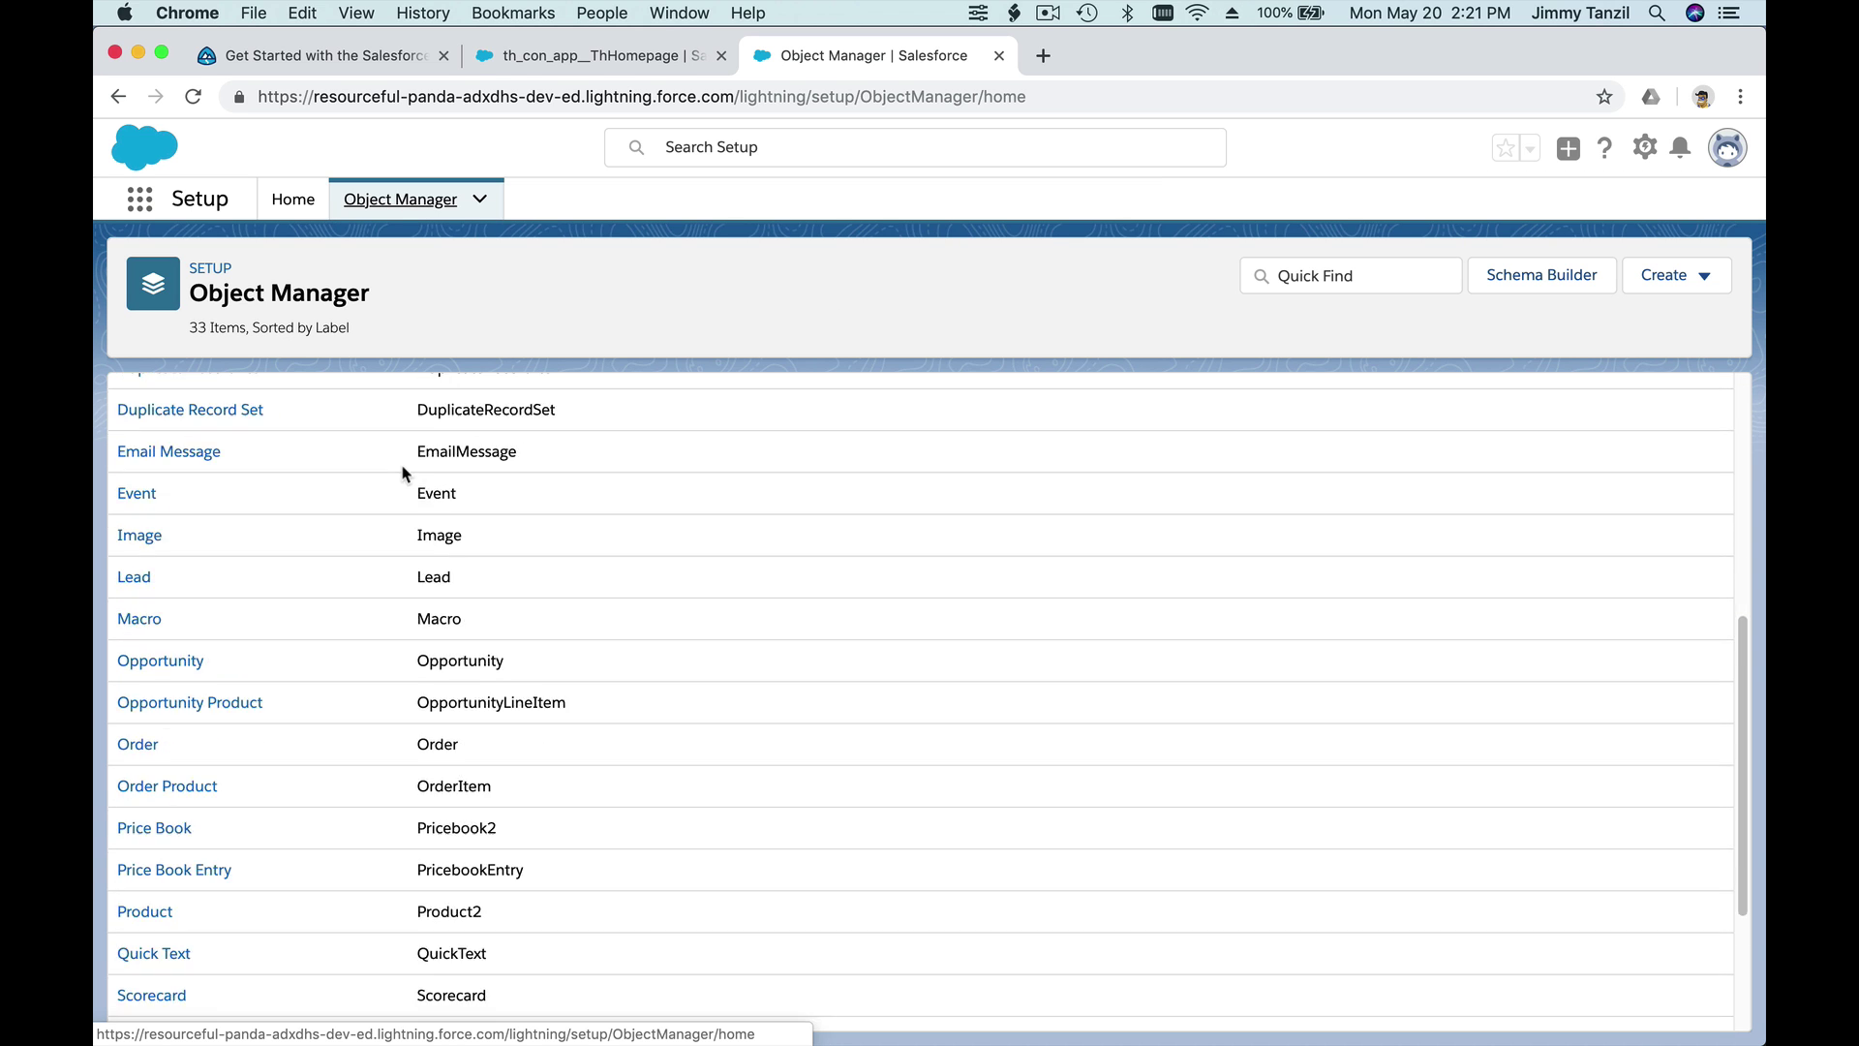
scroll(405, 473, up, 10)
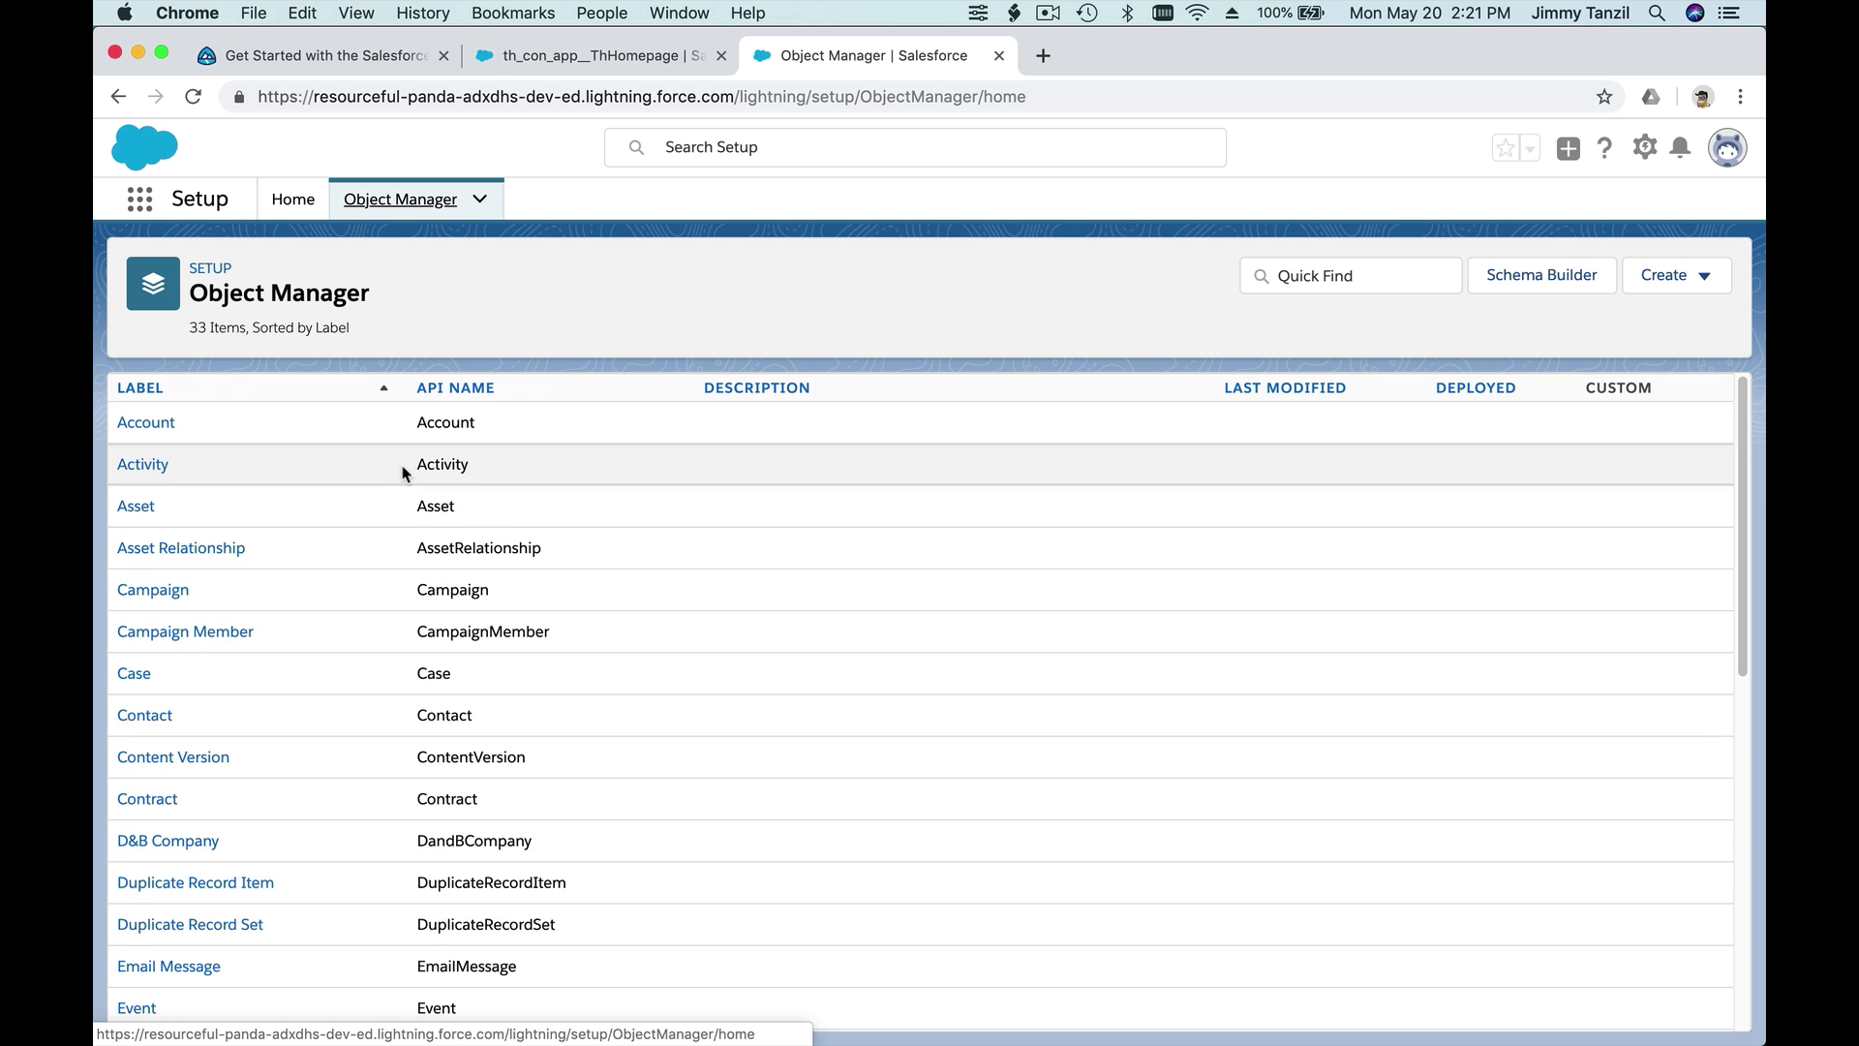
scroll(227, 434, down, 1)
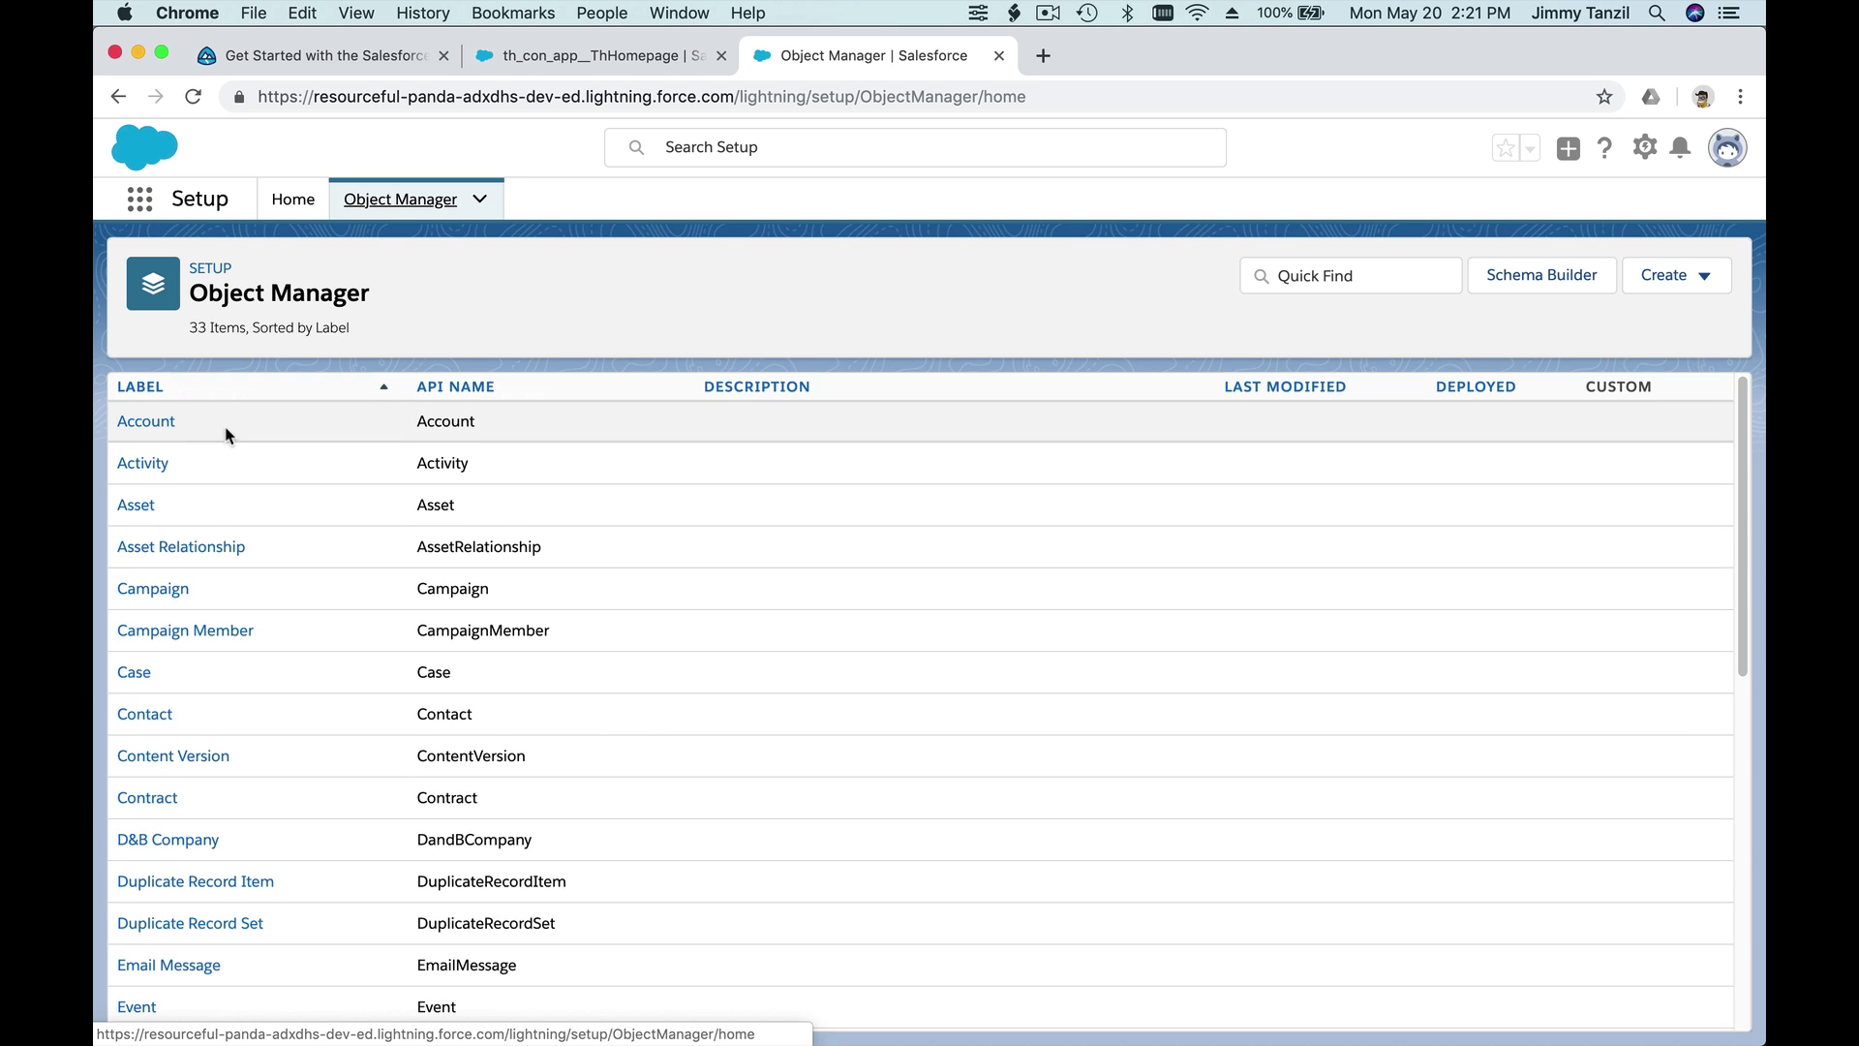
scroll(212, 643, down, 2)
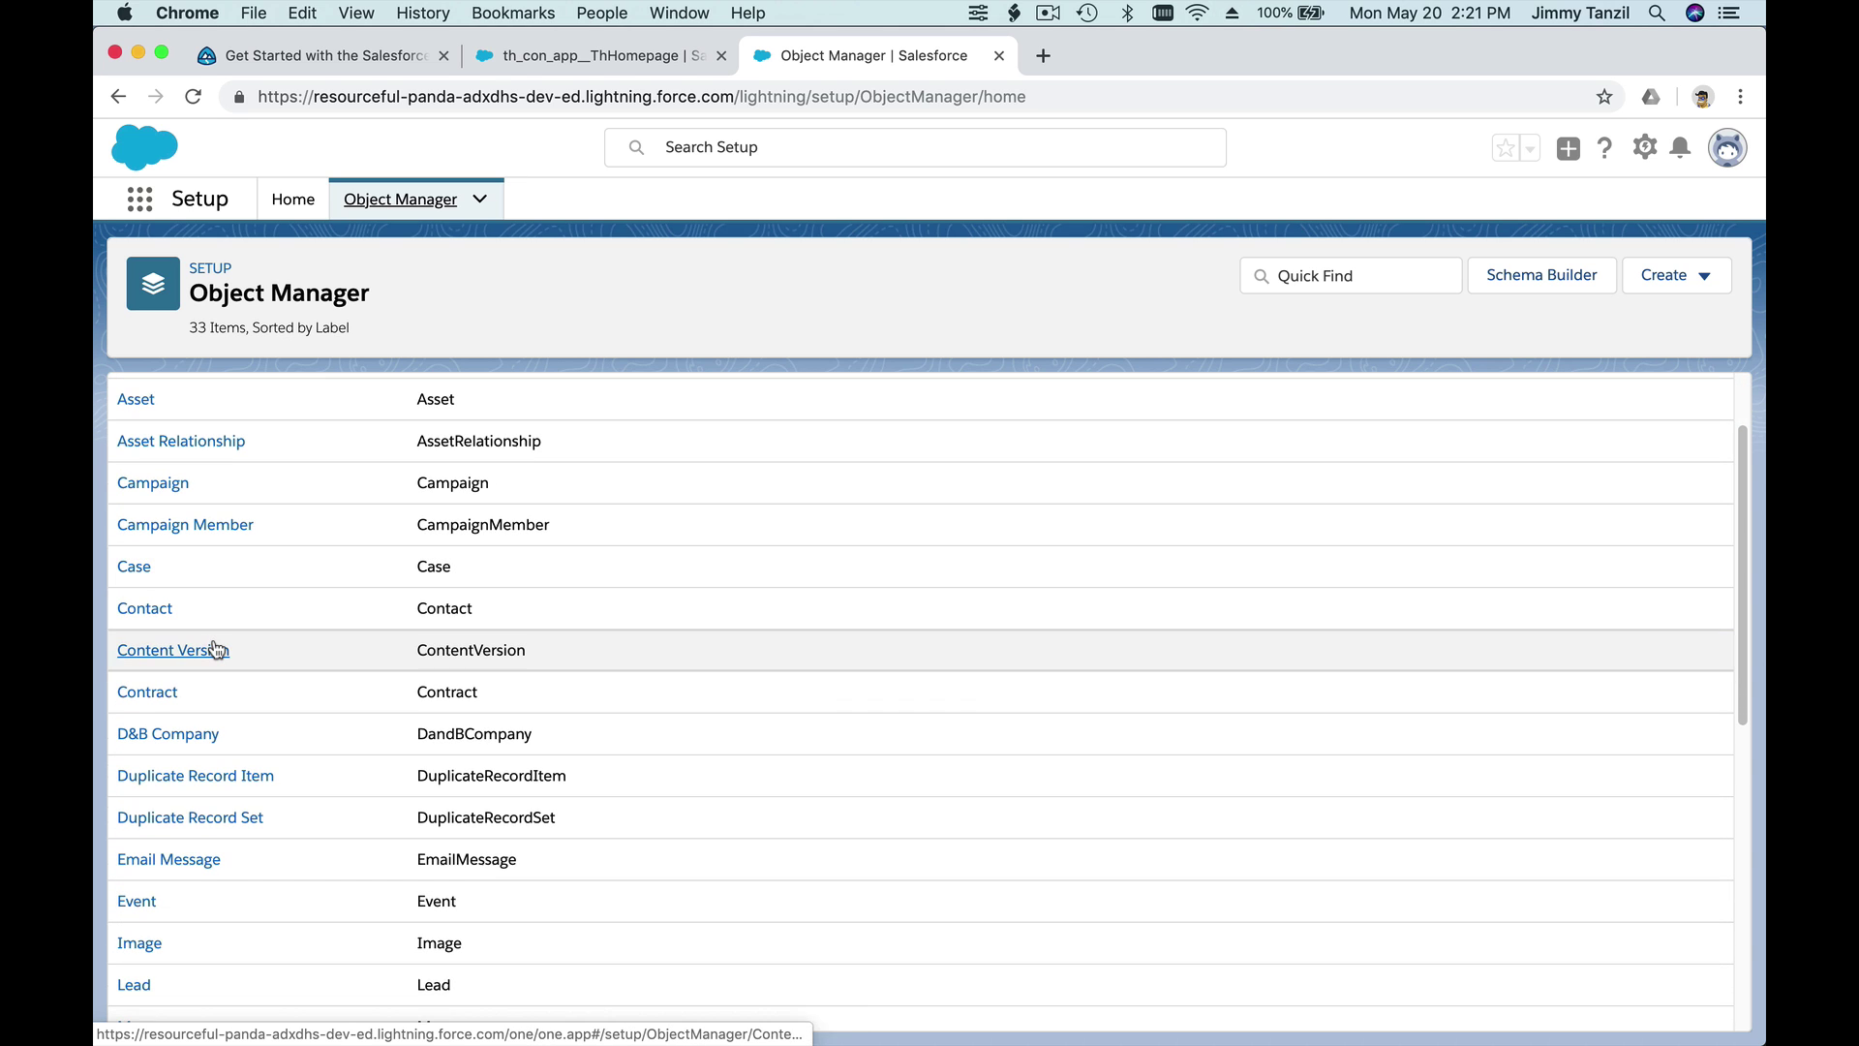
scroll(214, 647, down, 1)
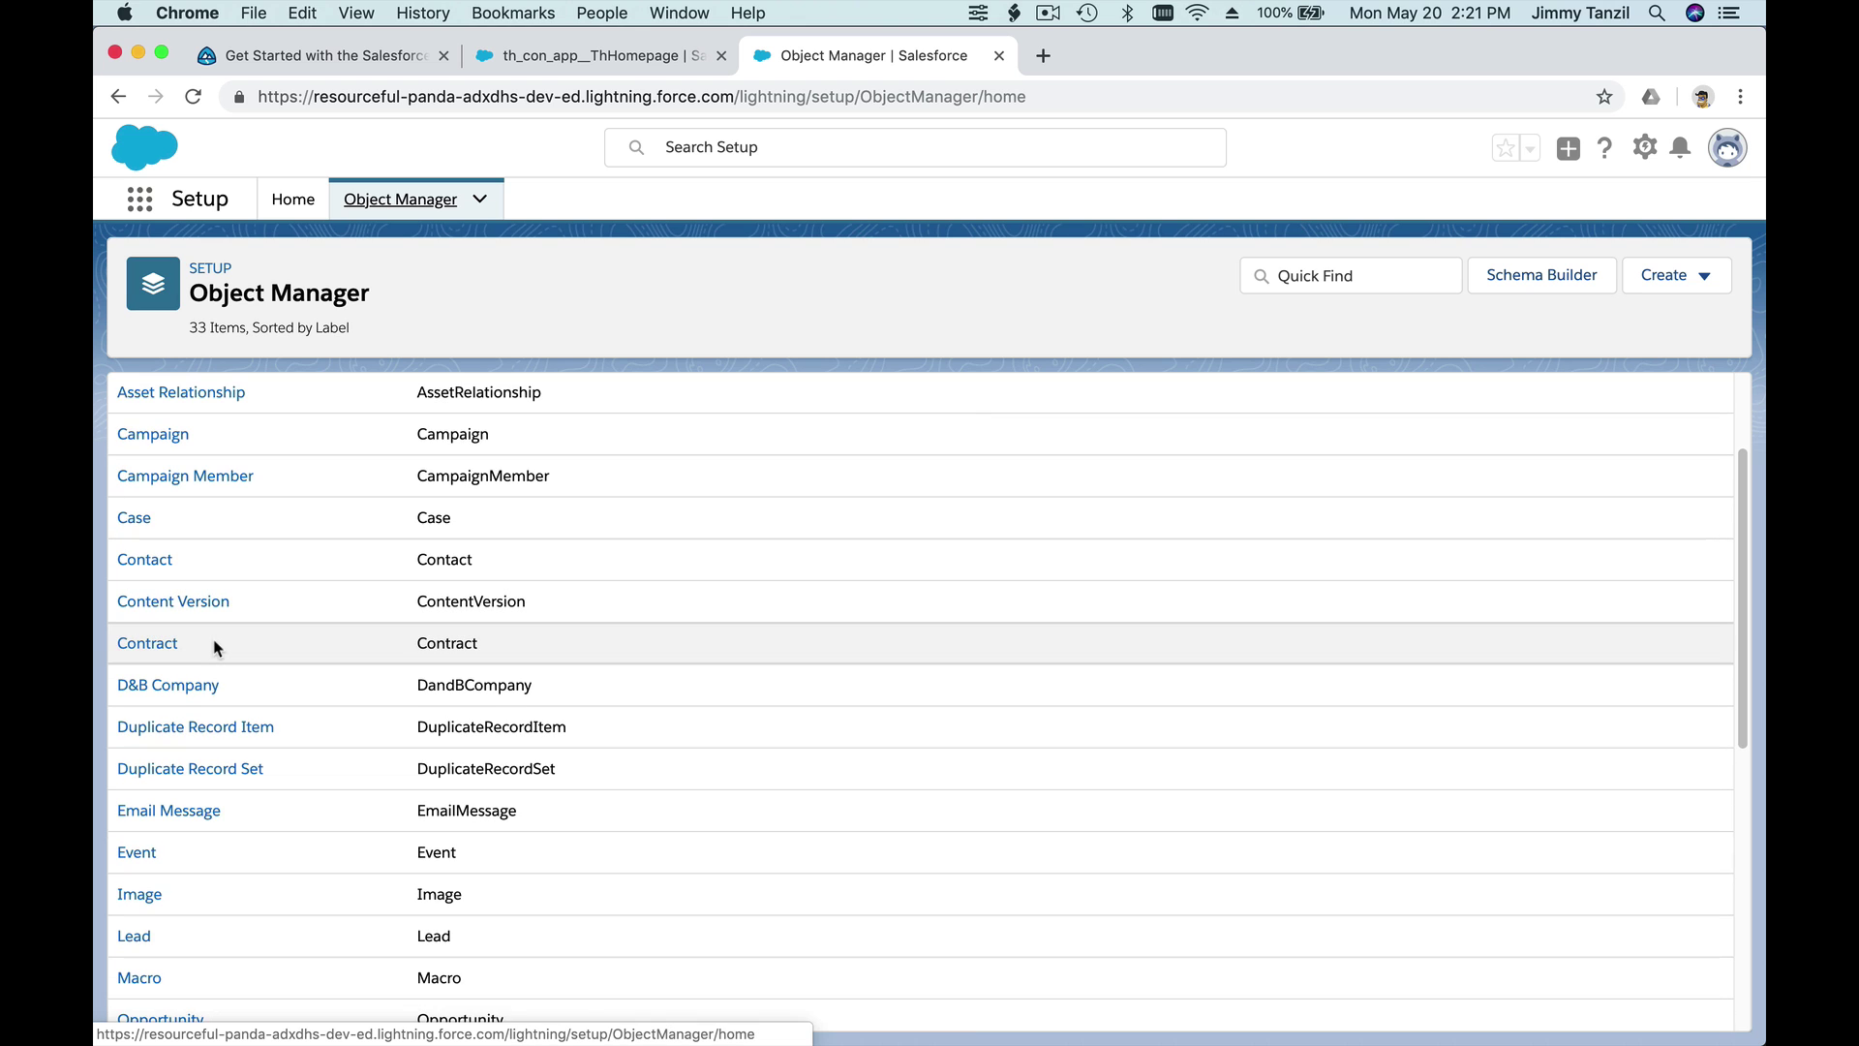
scroll(214, 648, down, 10)
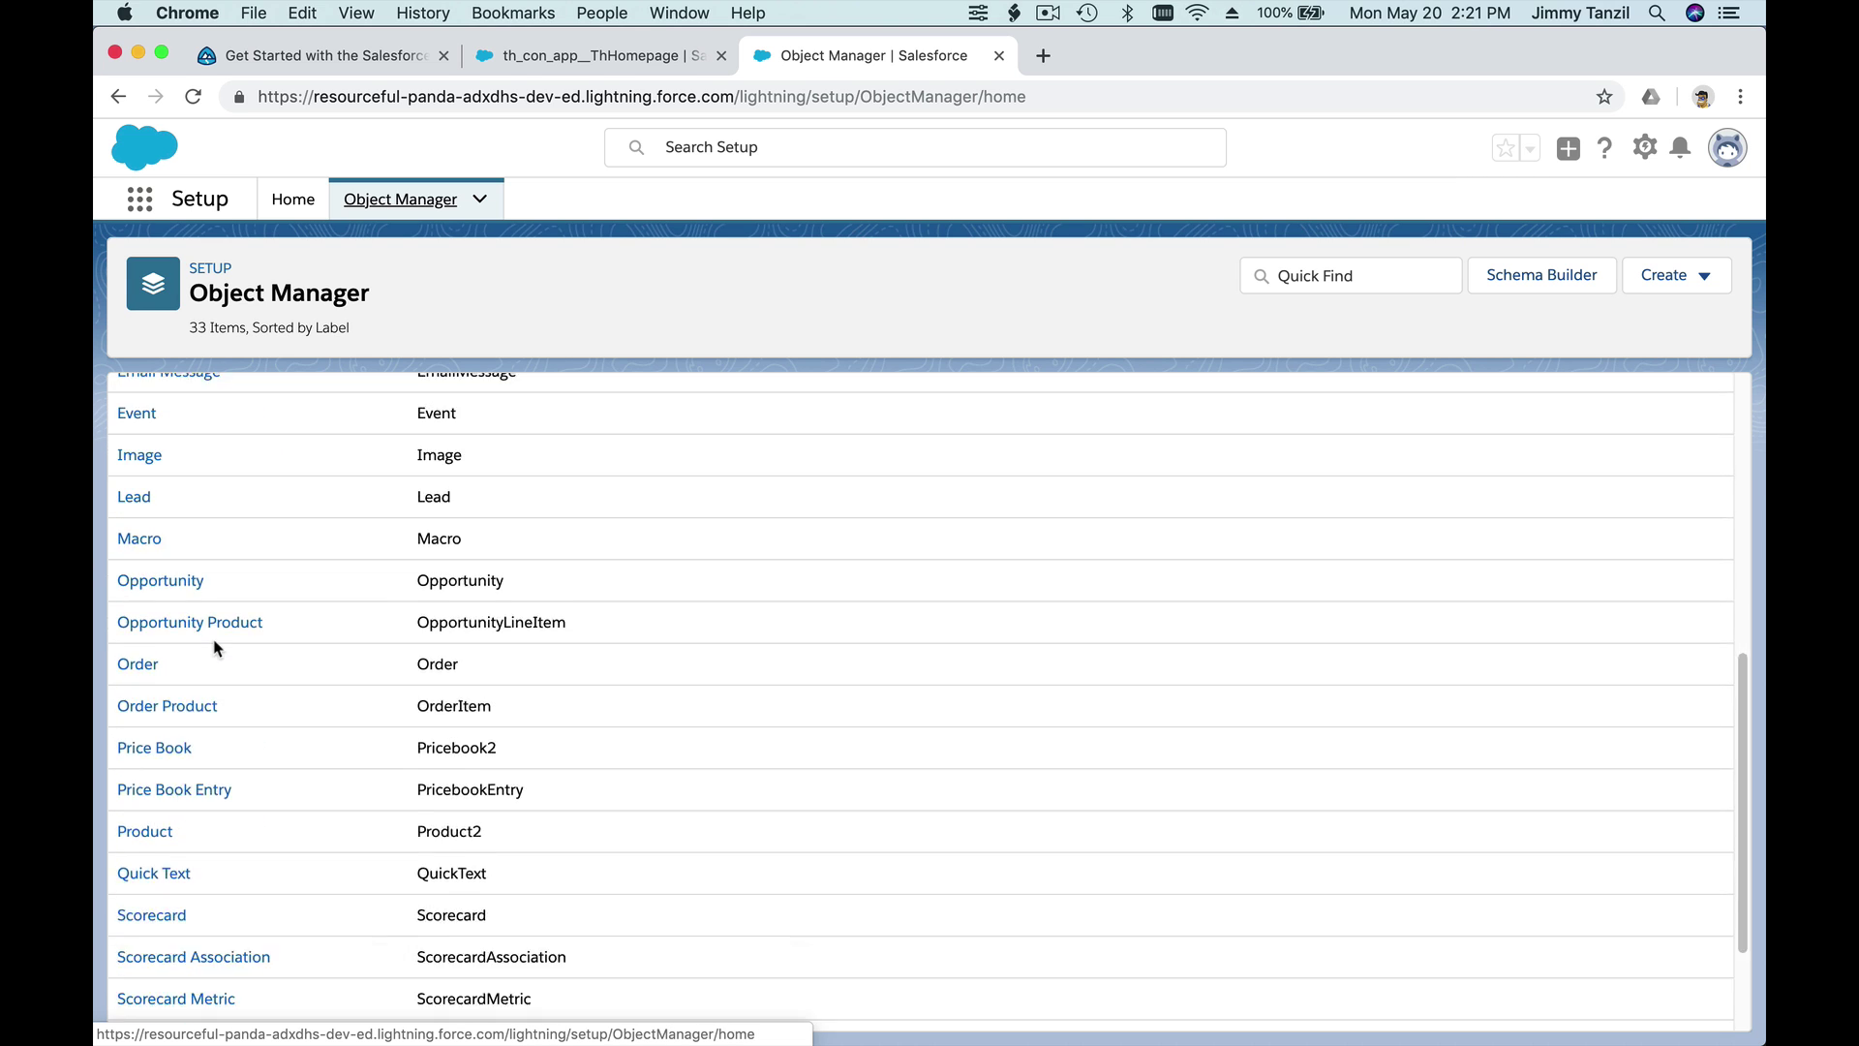
scroll(217, 648, up, 3)
scroll(217, 648, up, 10)
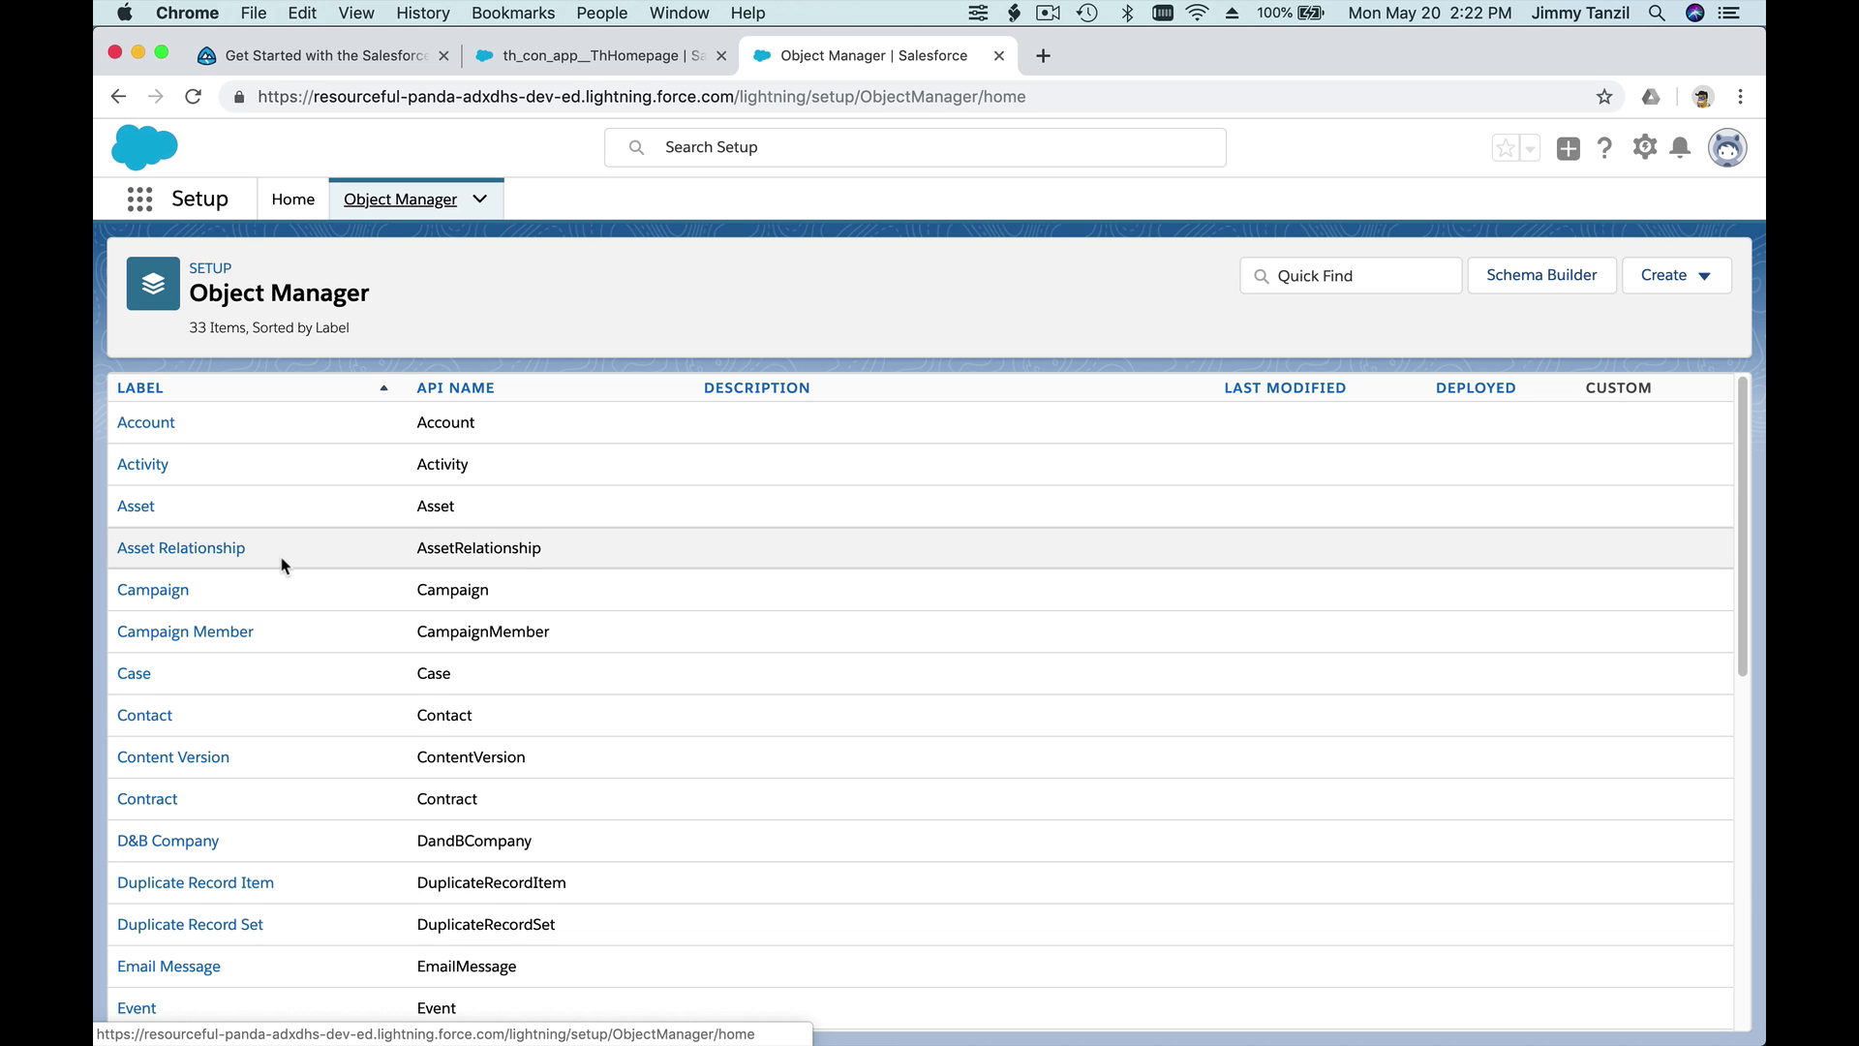
scroll(283, 564, down, 1)
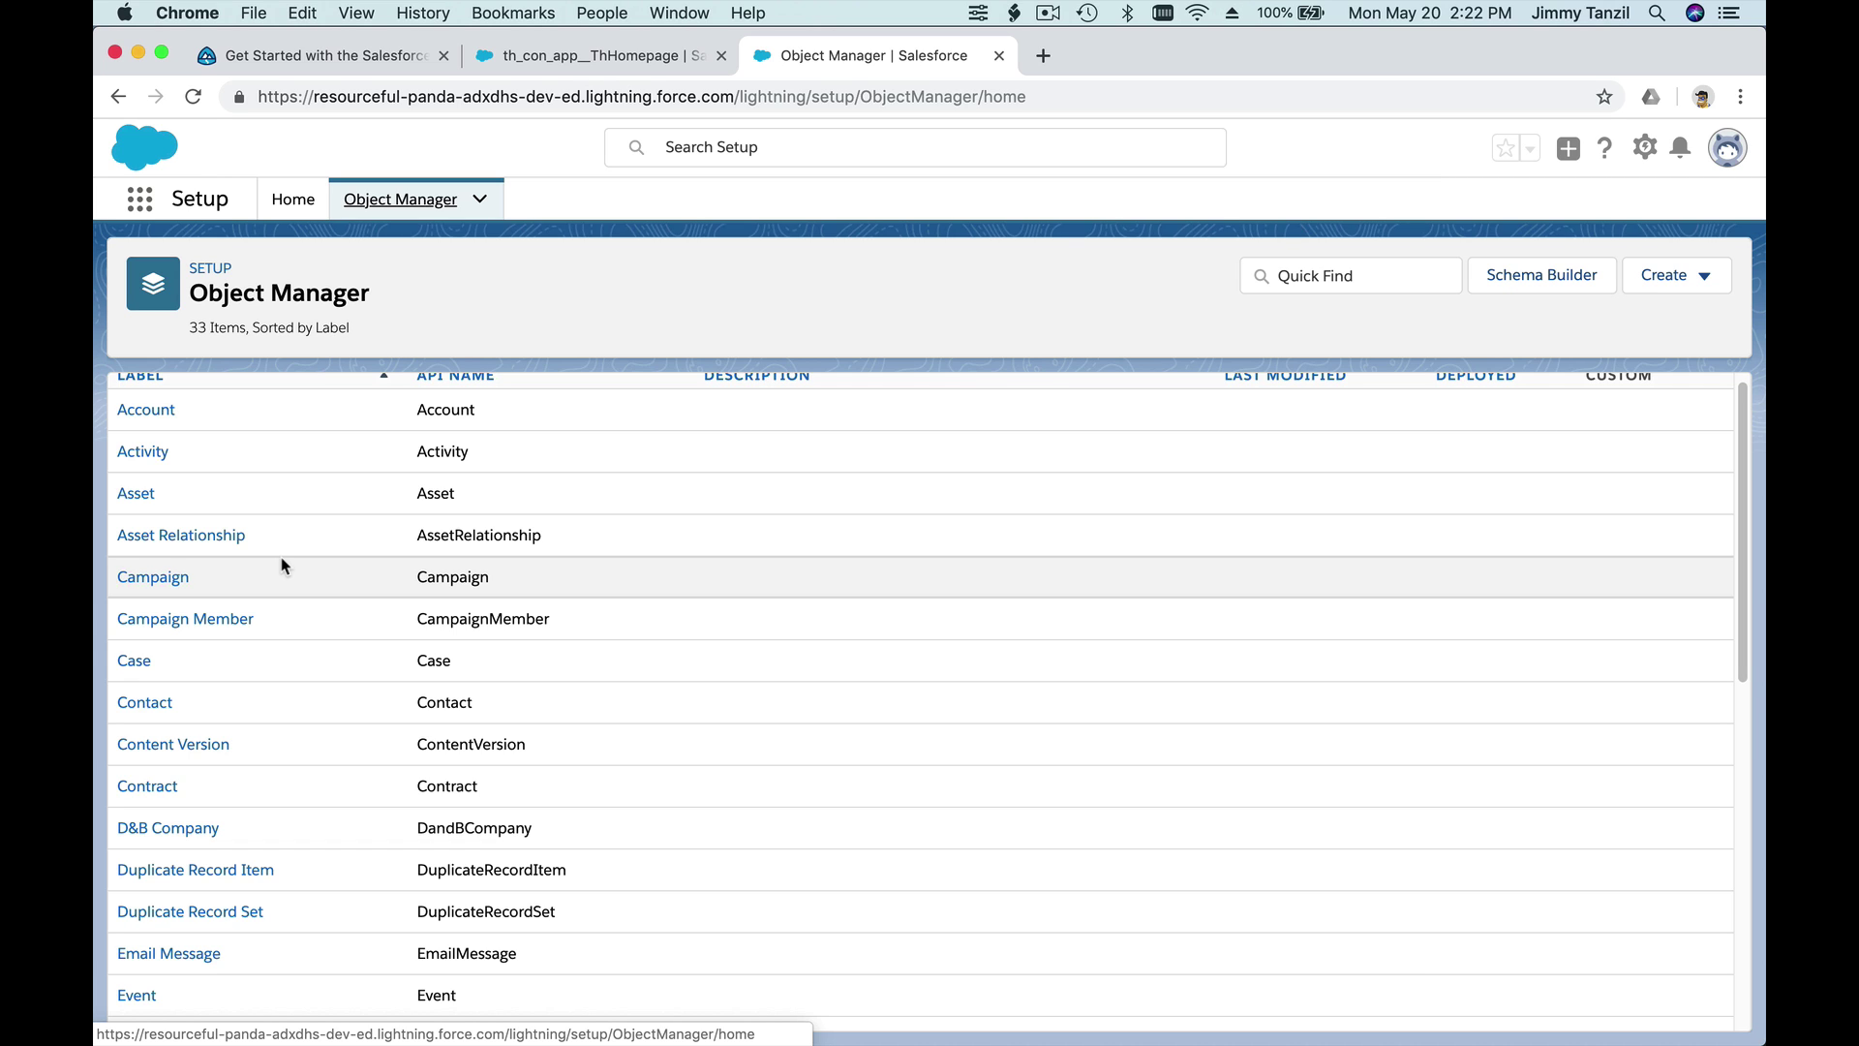
scroll(281, 565, down, 1)
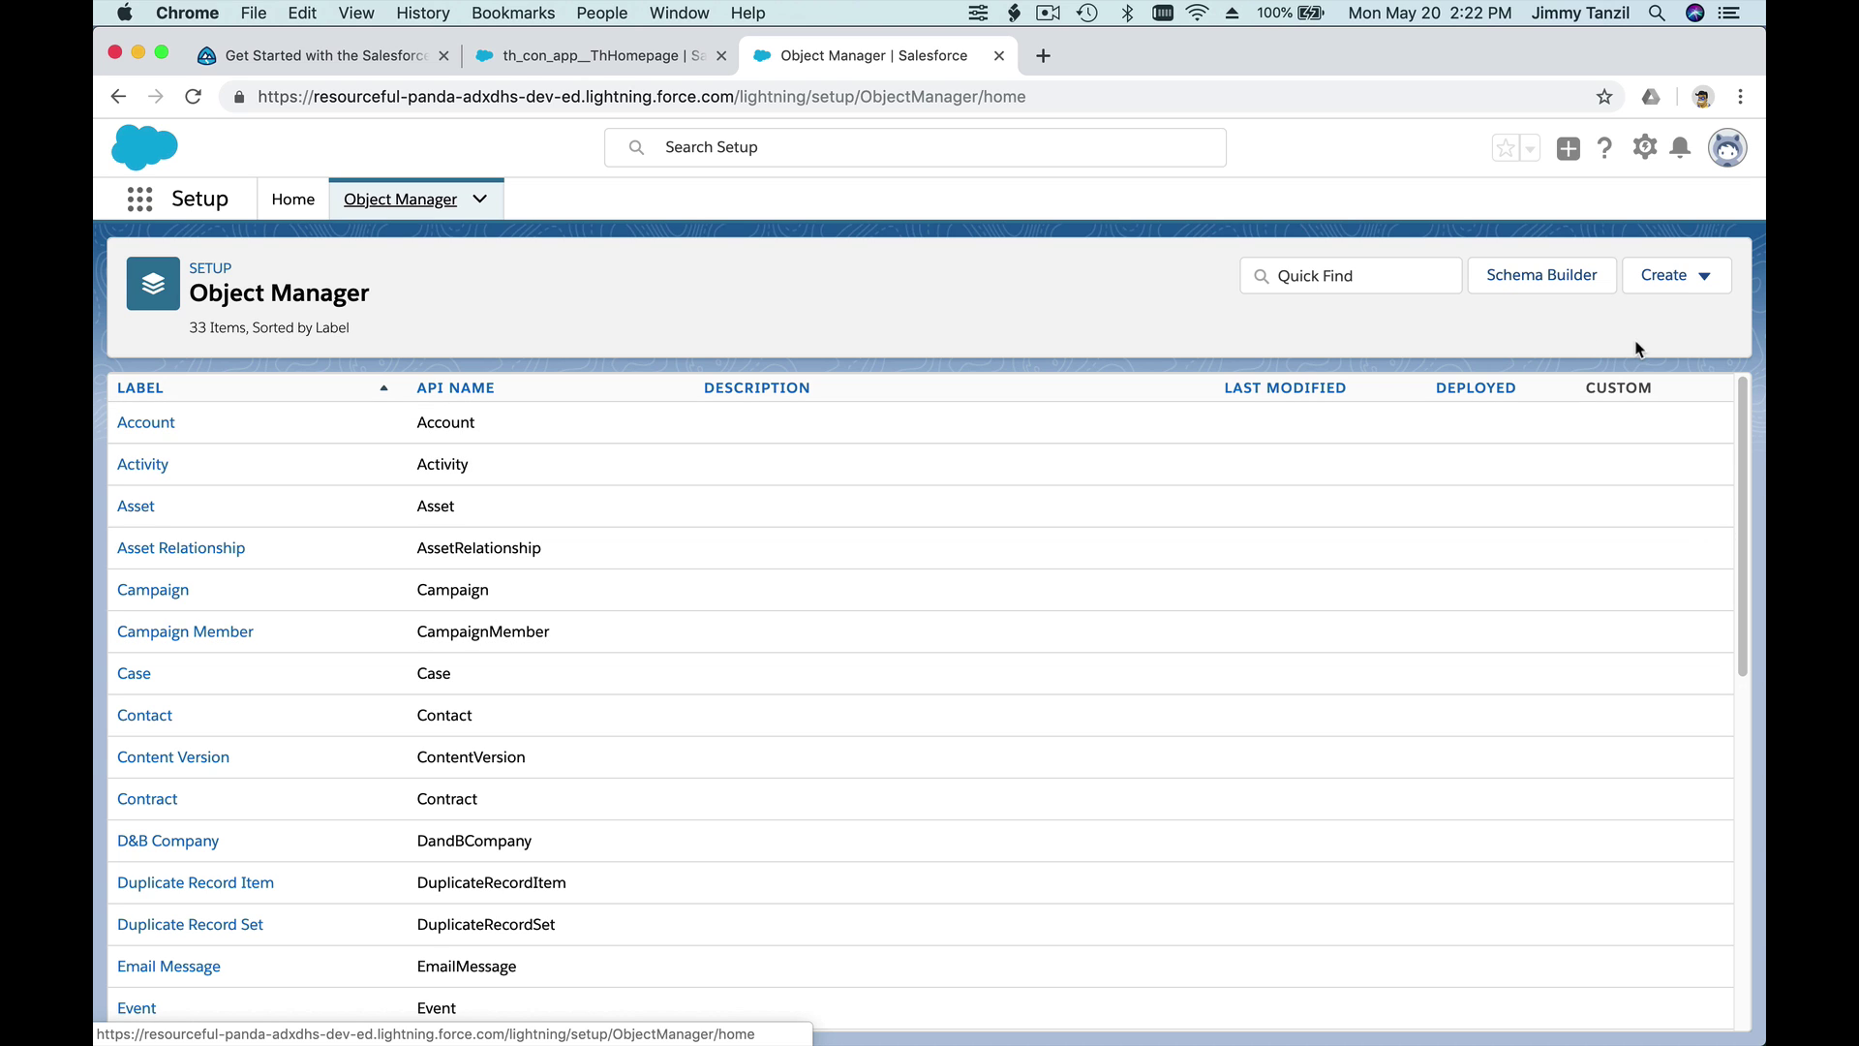
- Start a custom object labelled Student, plural Students, with record name Student Name
click(1689, 279)
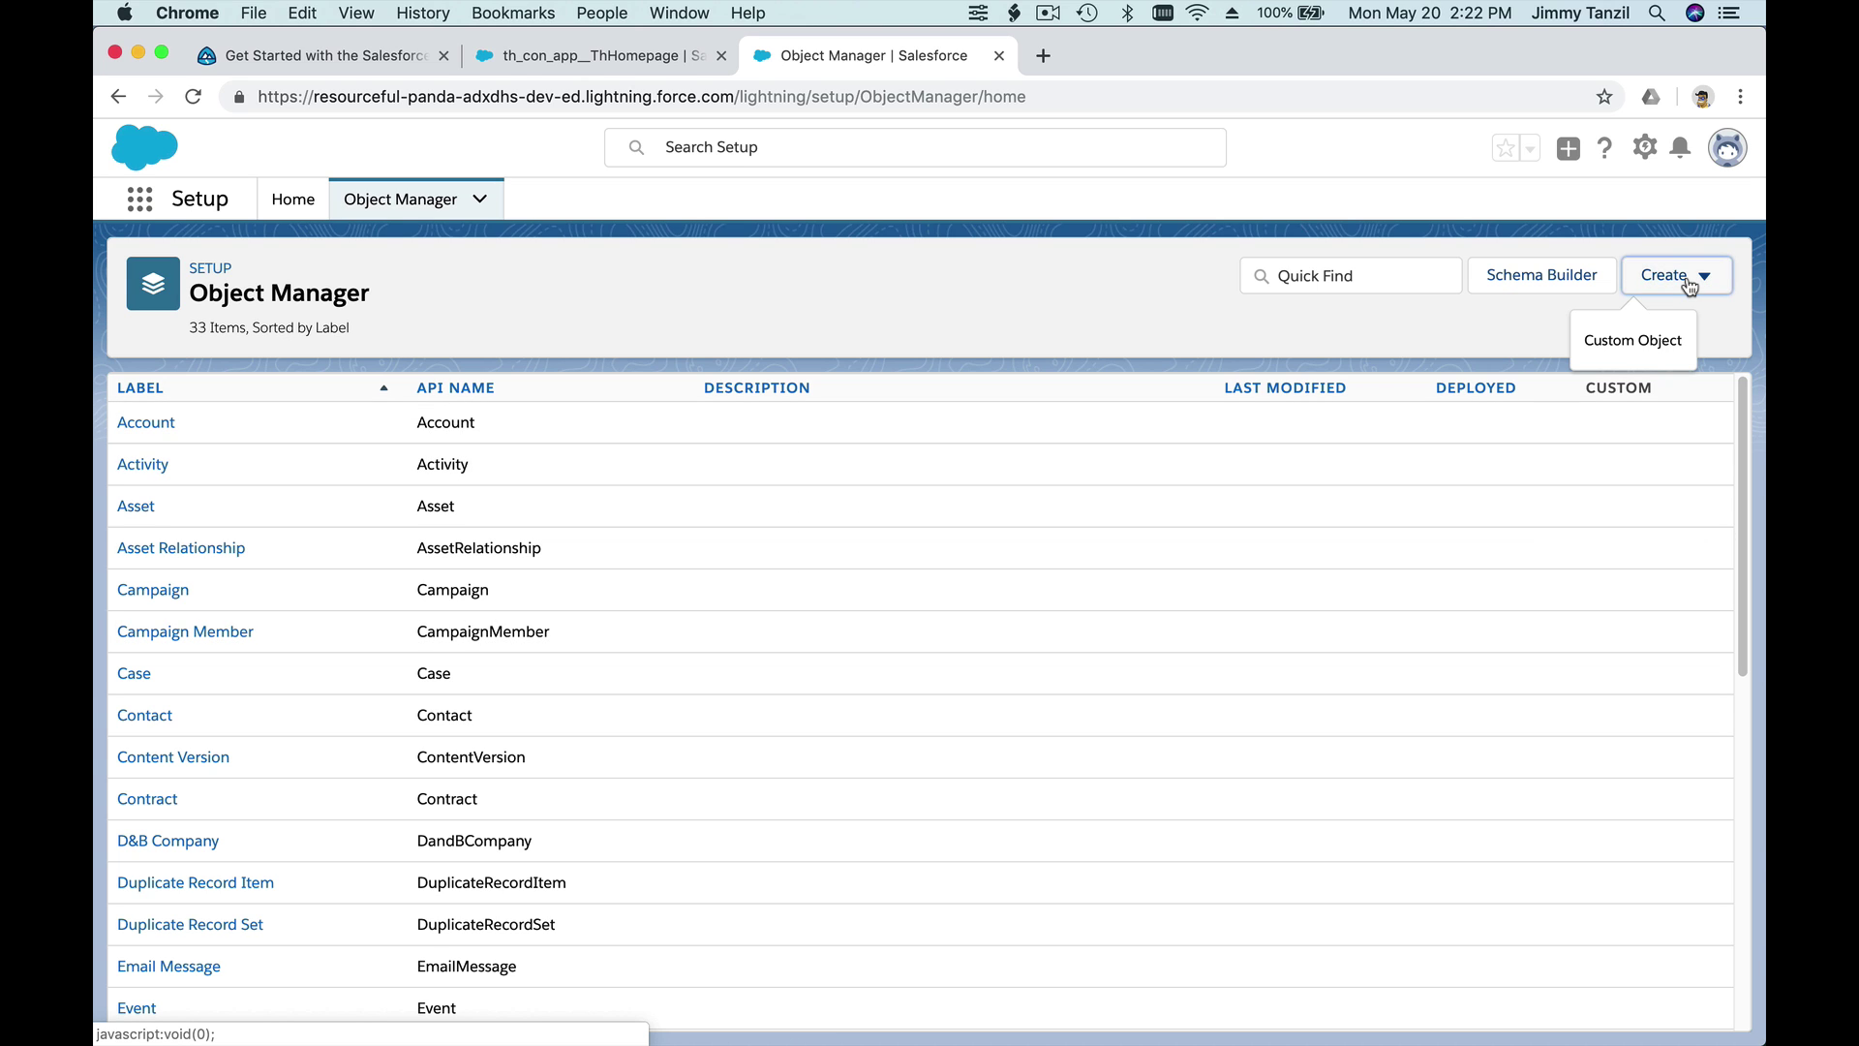
click(1646, 356)
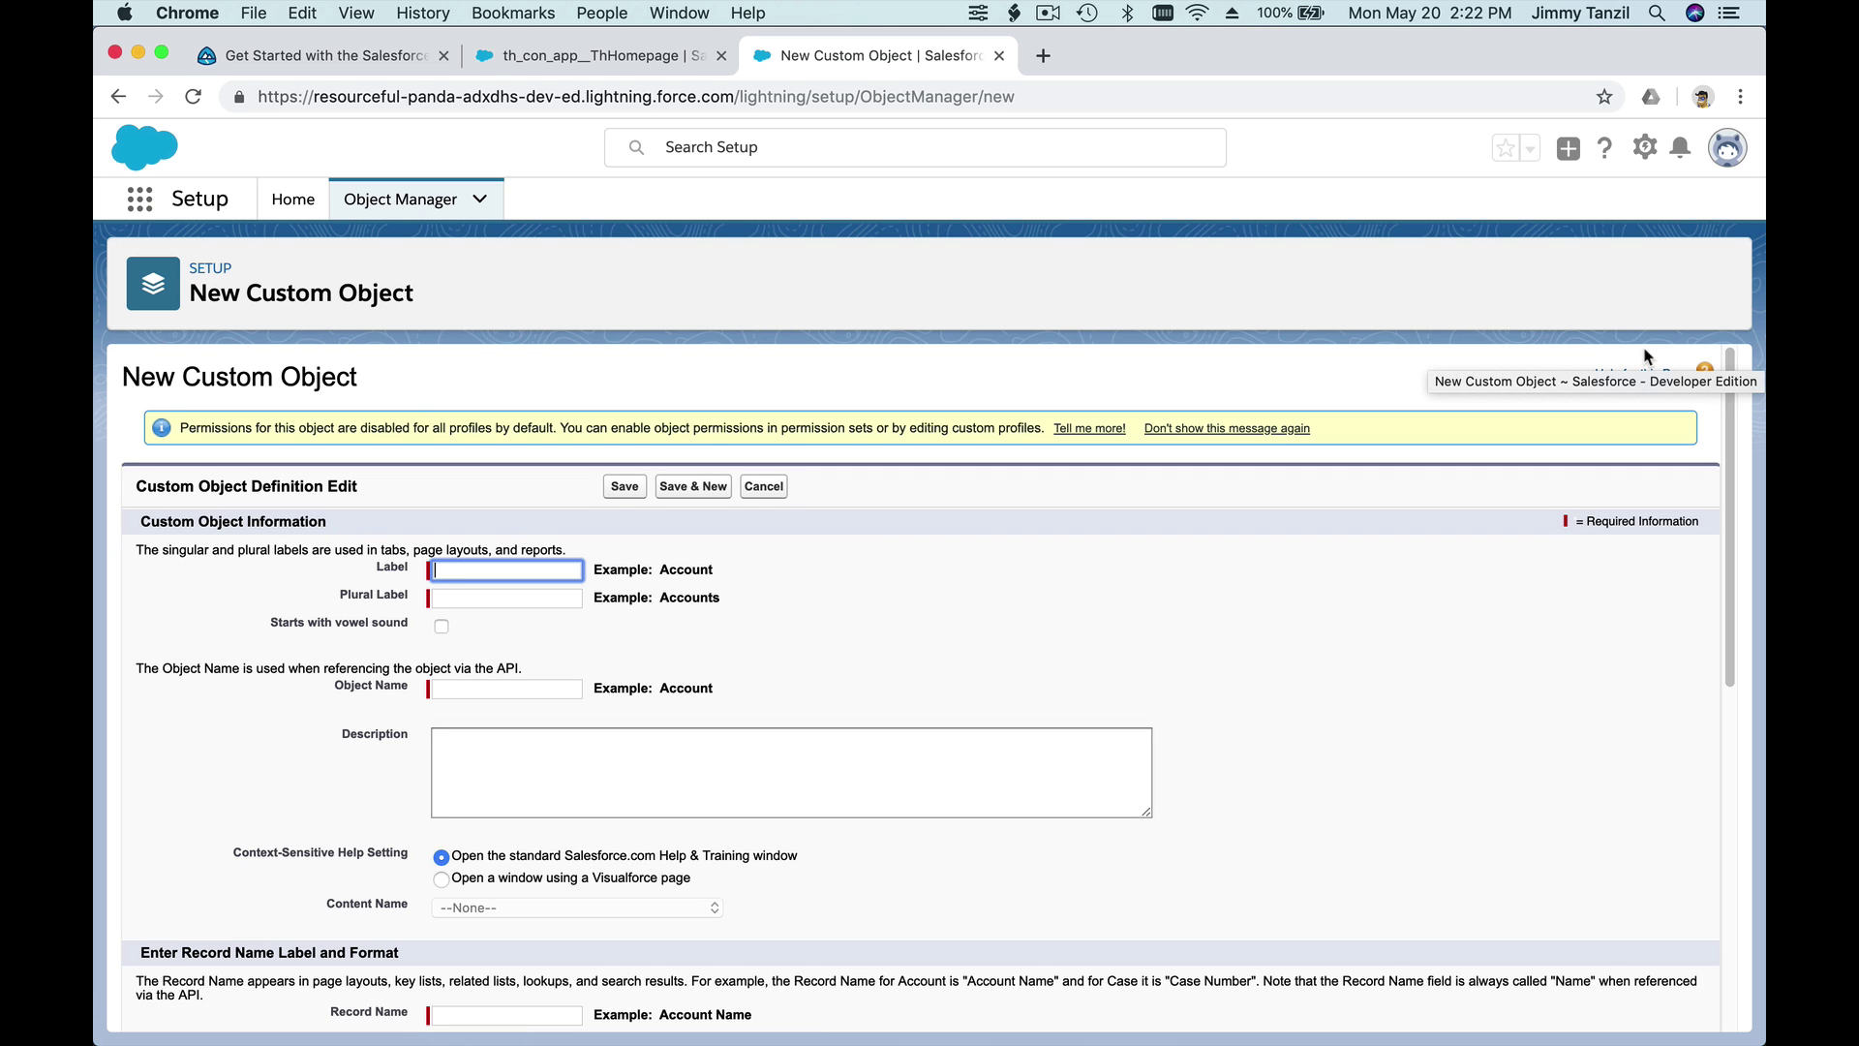
text(Student)
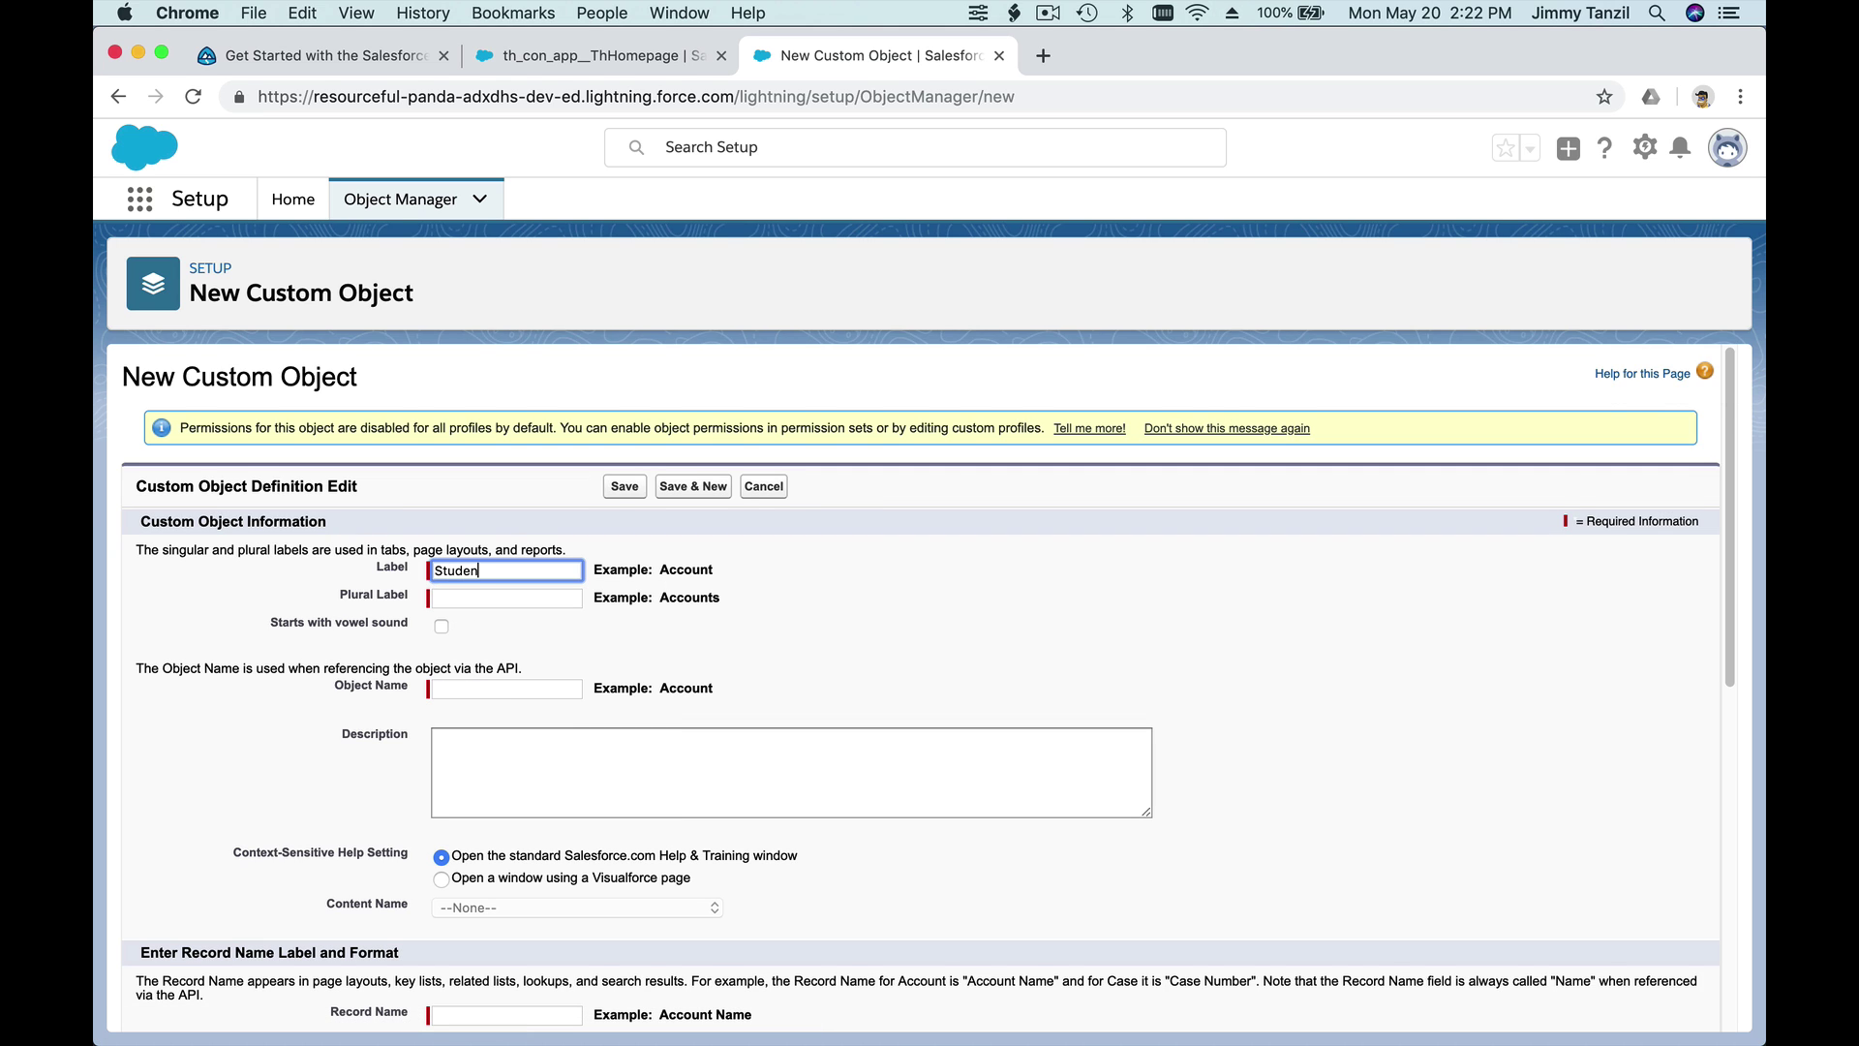
click(506, 597)
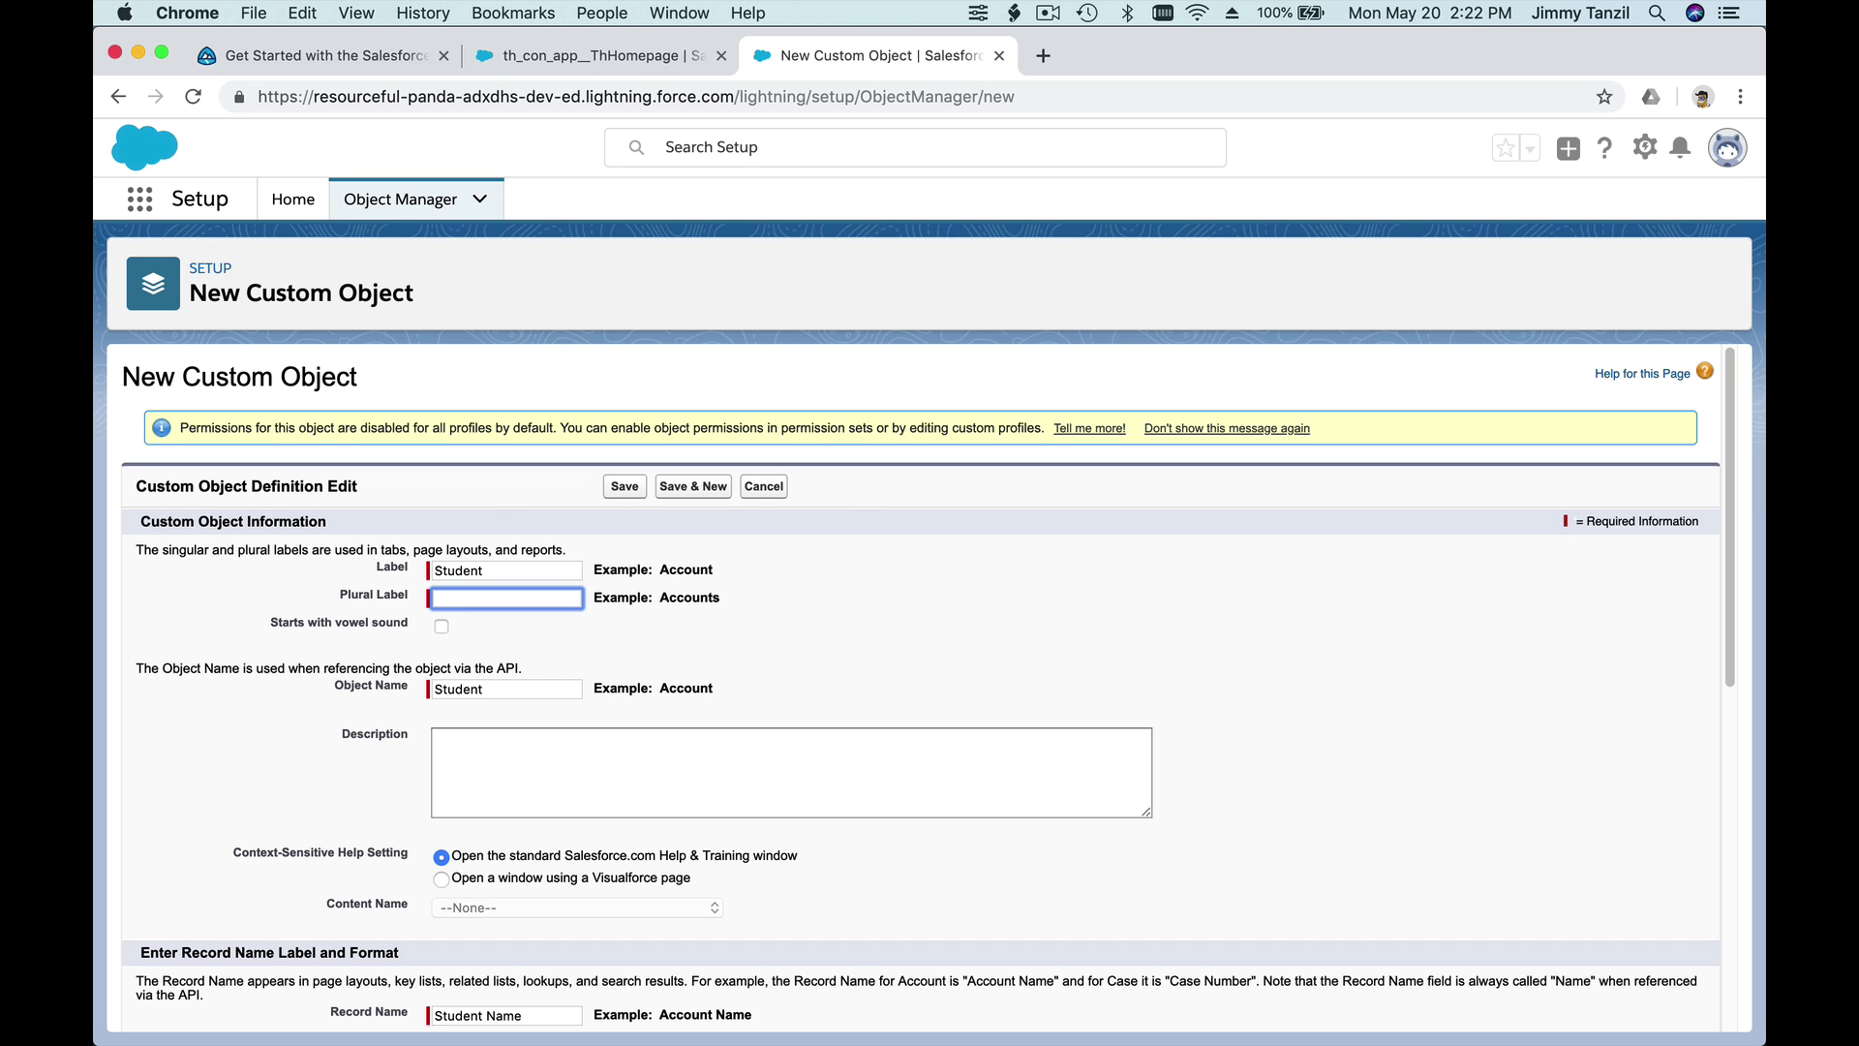
text(Students)
click(1491, 576)
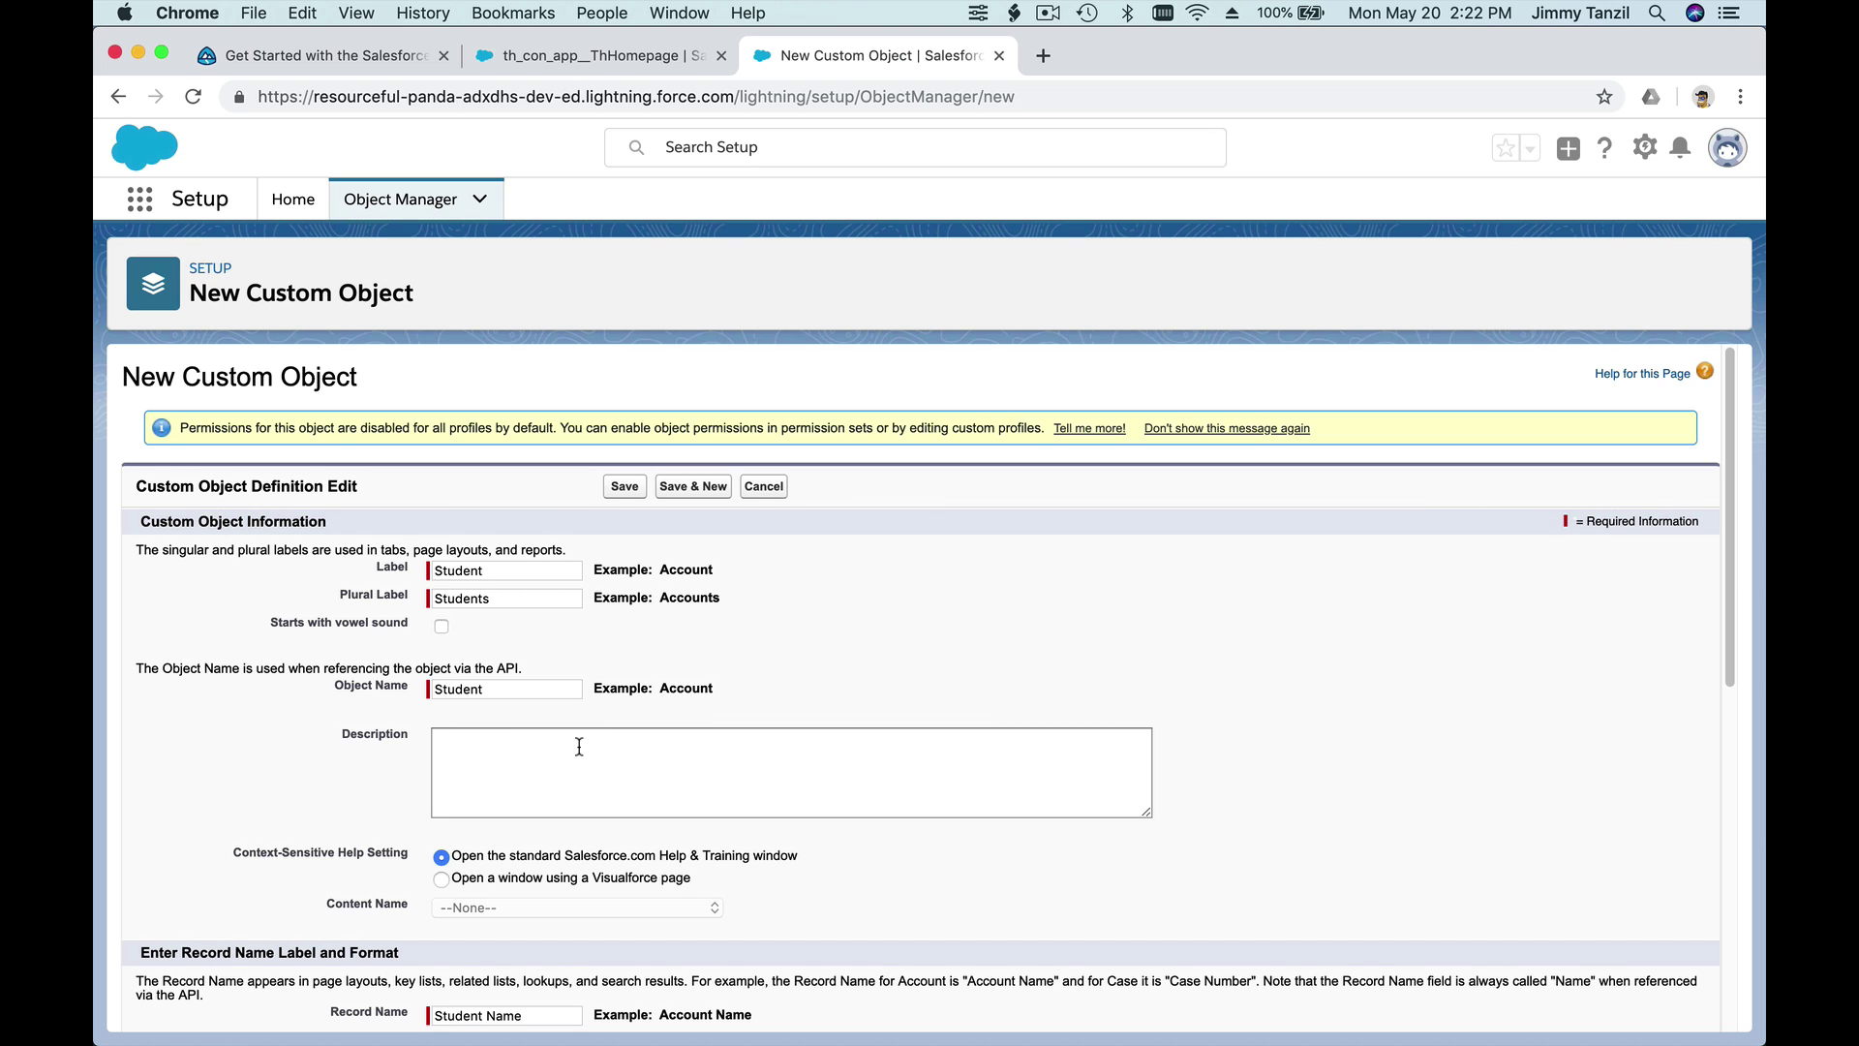
scroll(579, 748, down, 1)
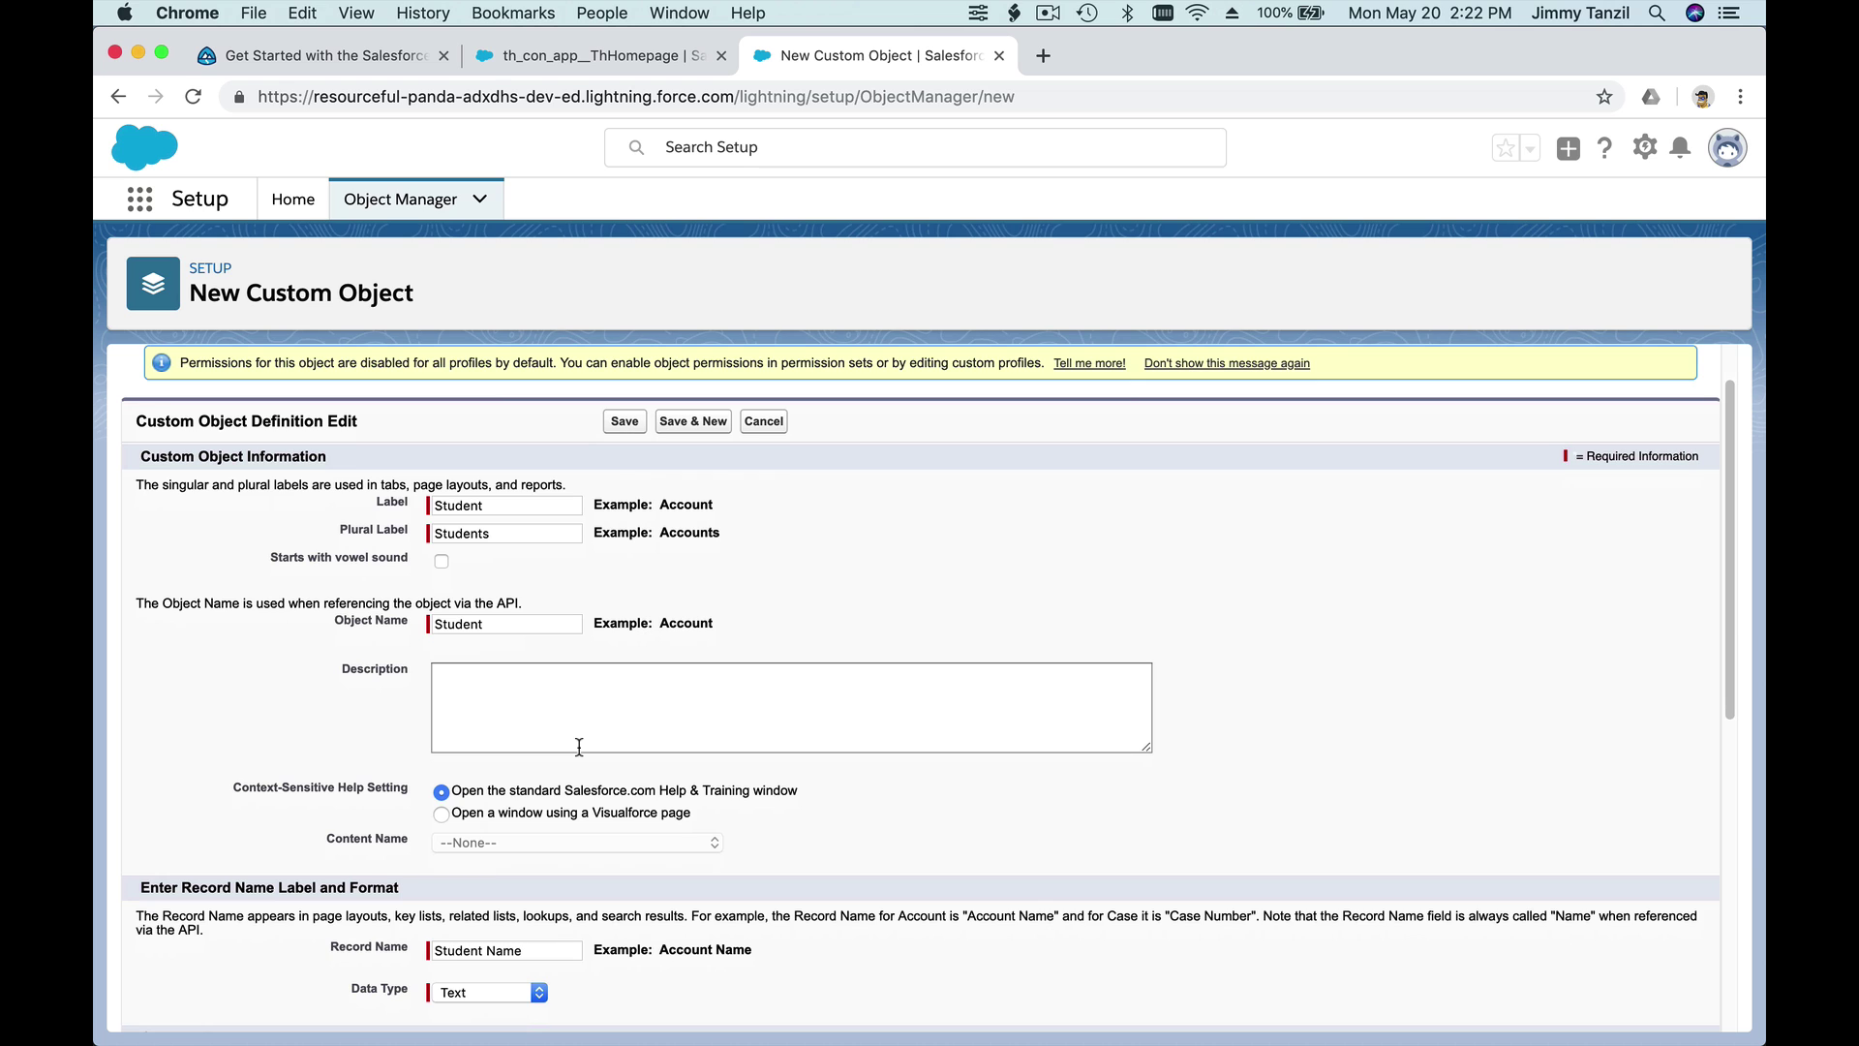
scroll(579, 747, down, 2)
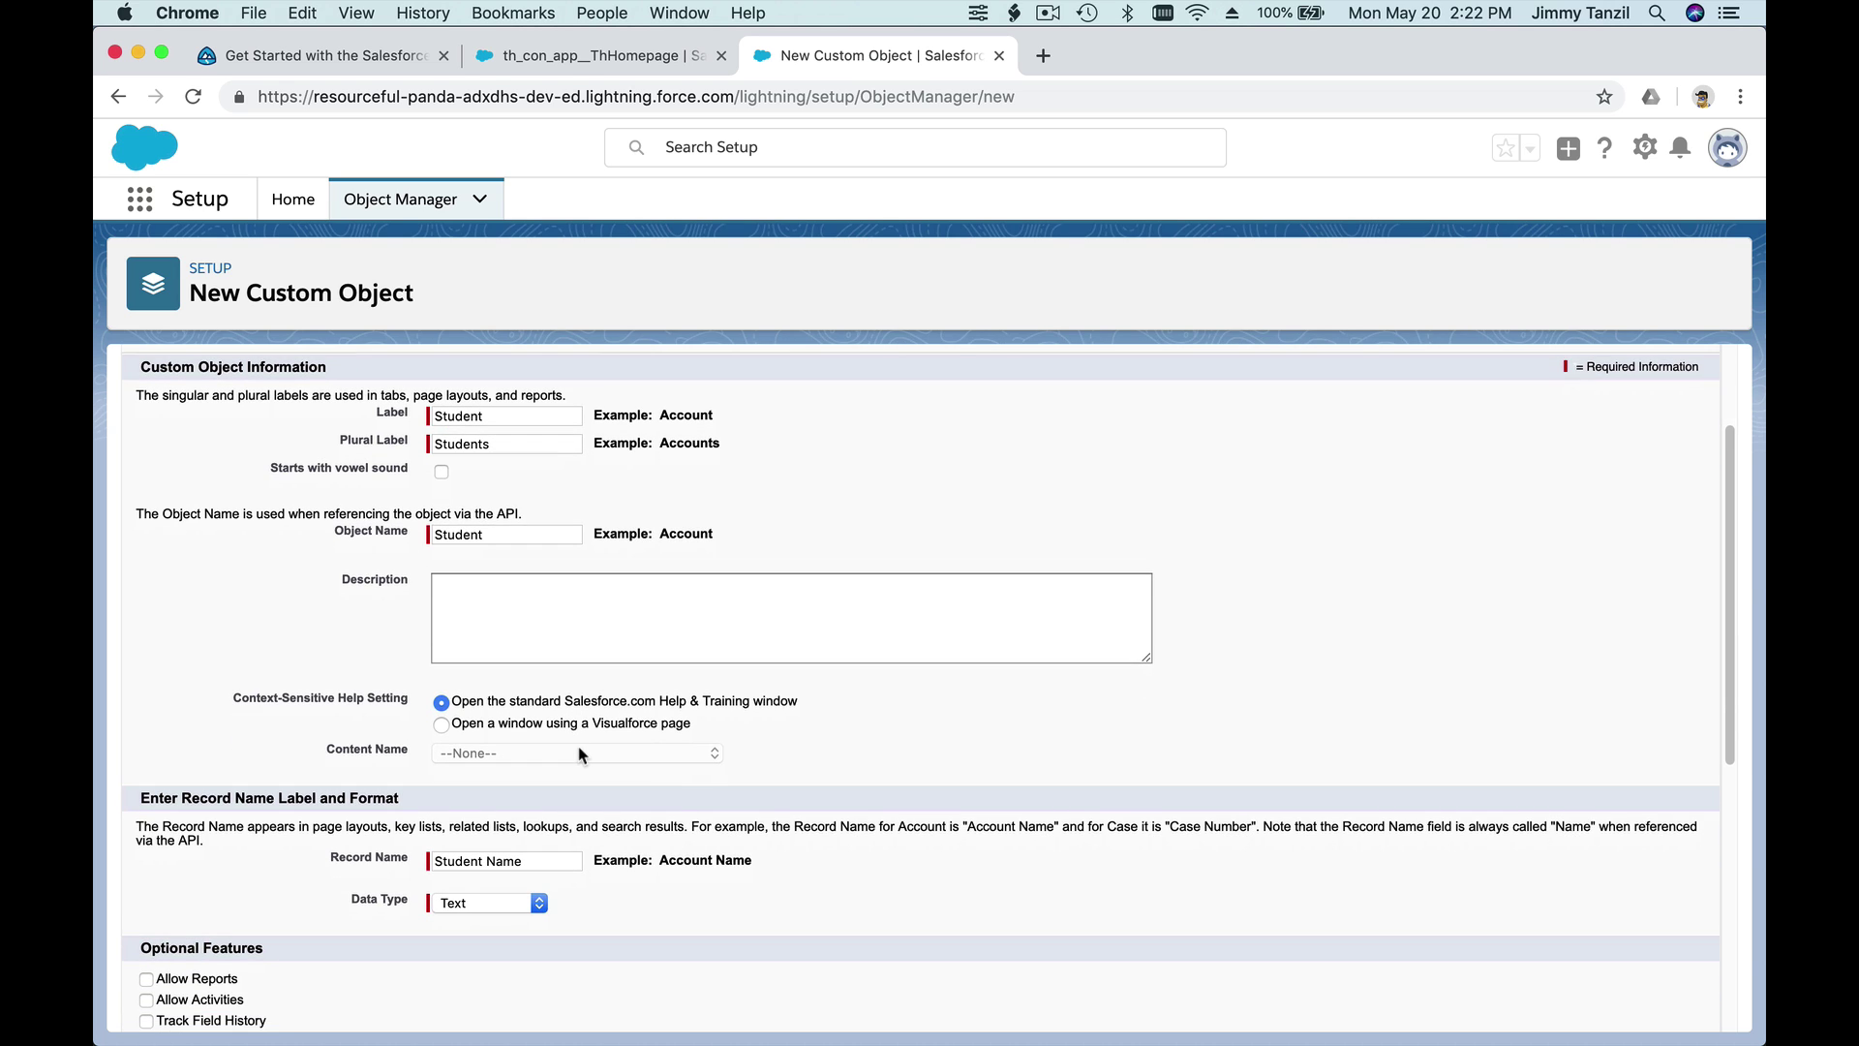
scroll(579, 753, down, 3)
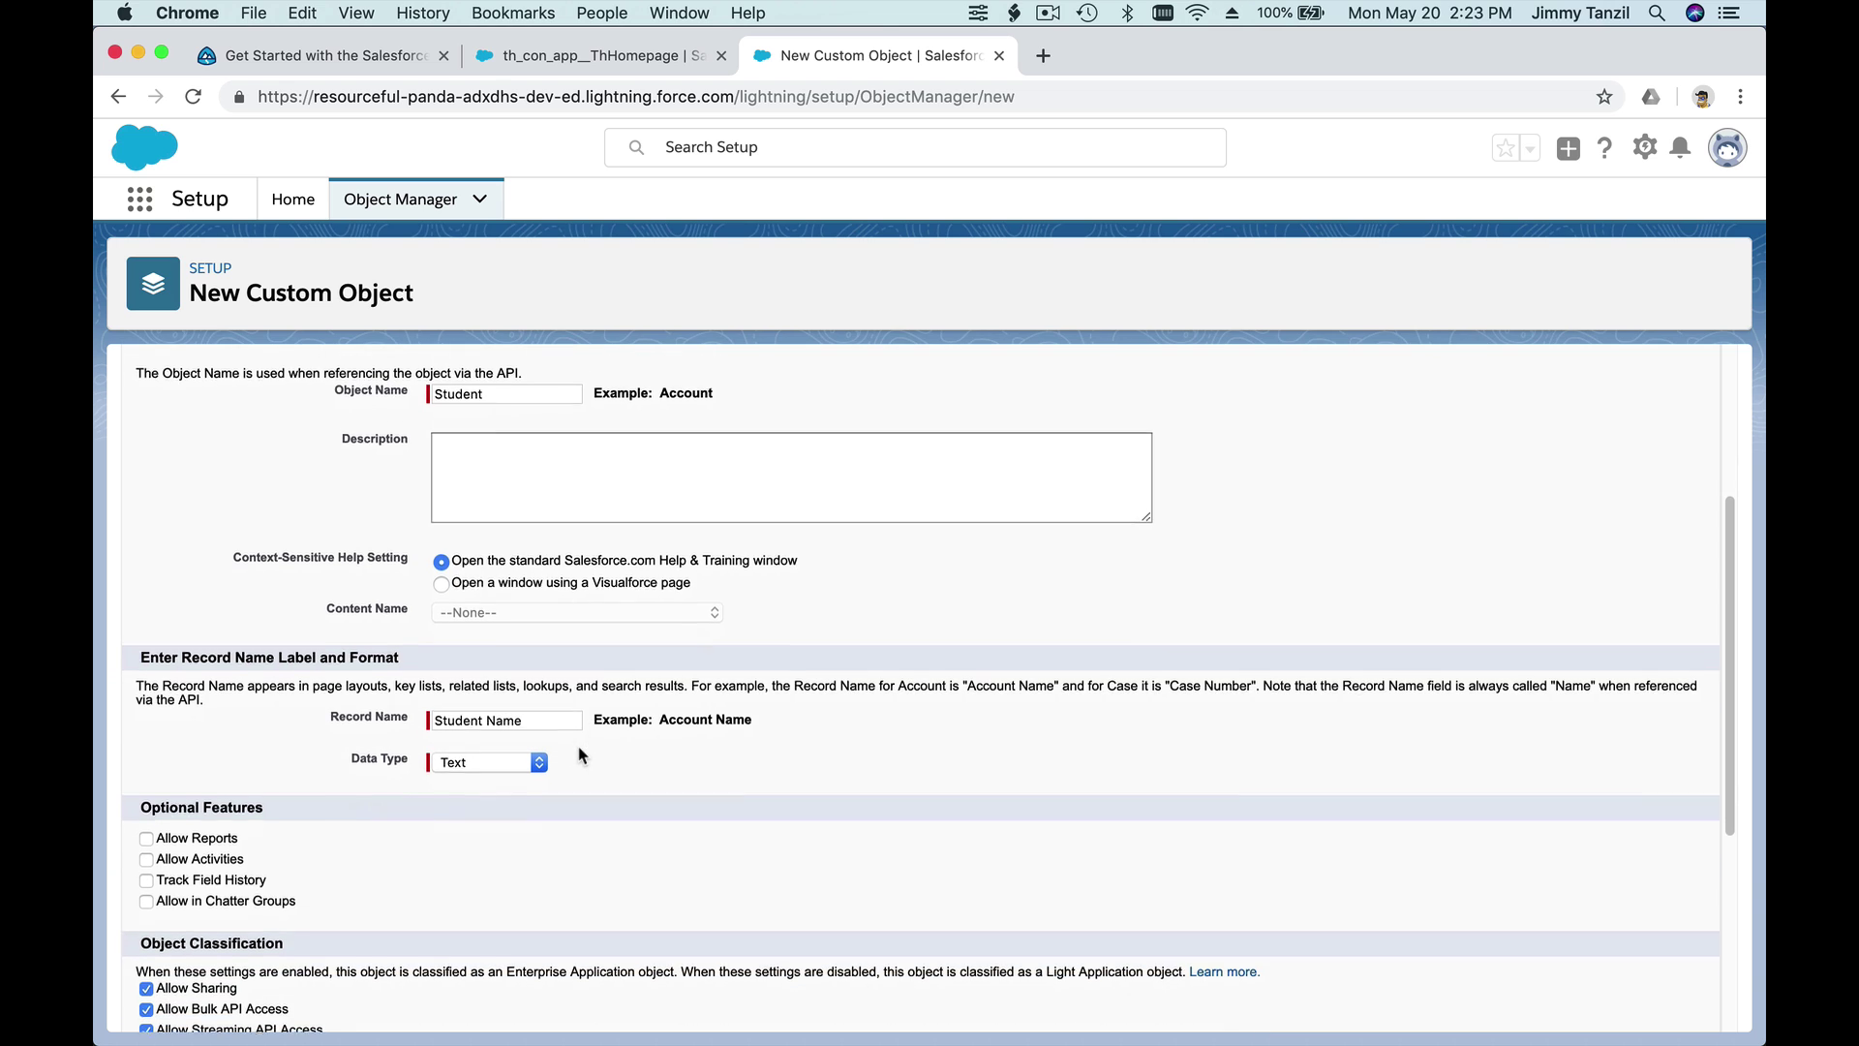
scroll(579, 755, up, 3)
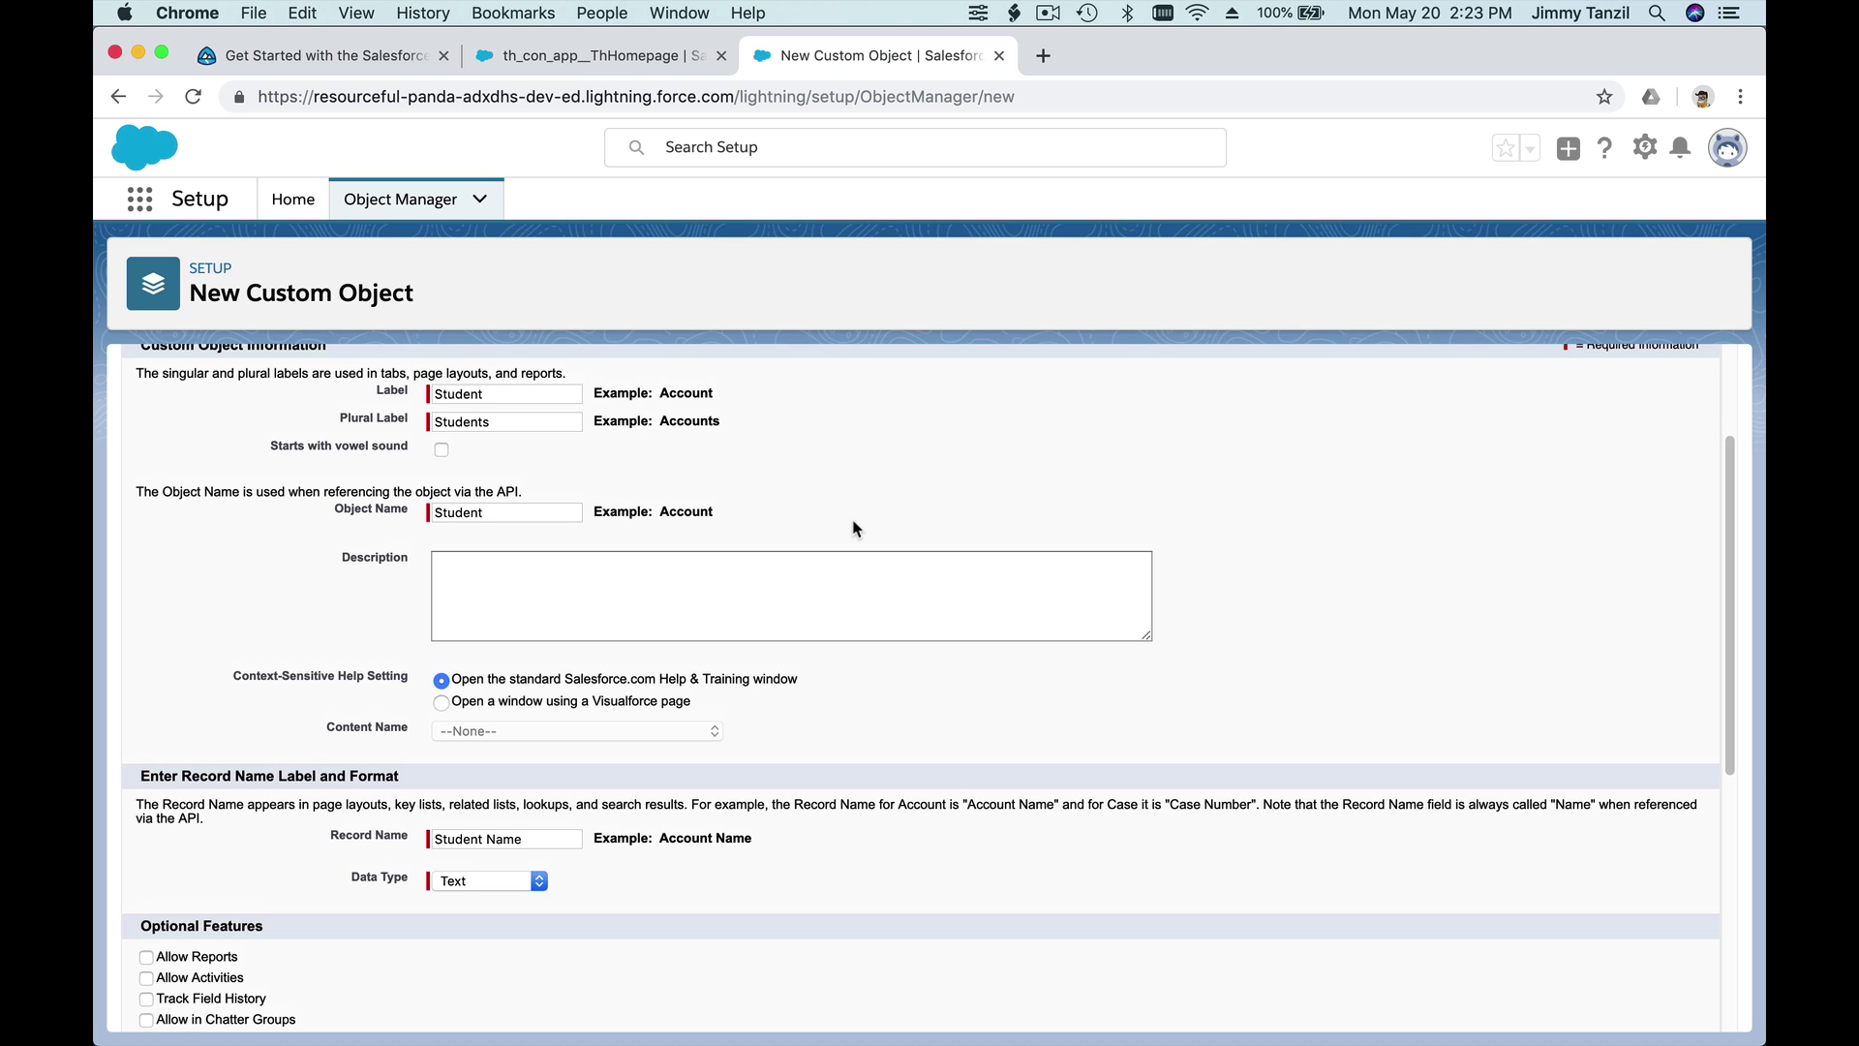
scroll(856, 529, down, 1)
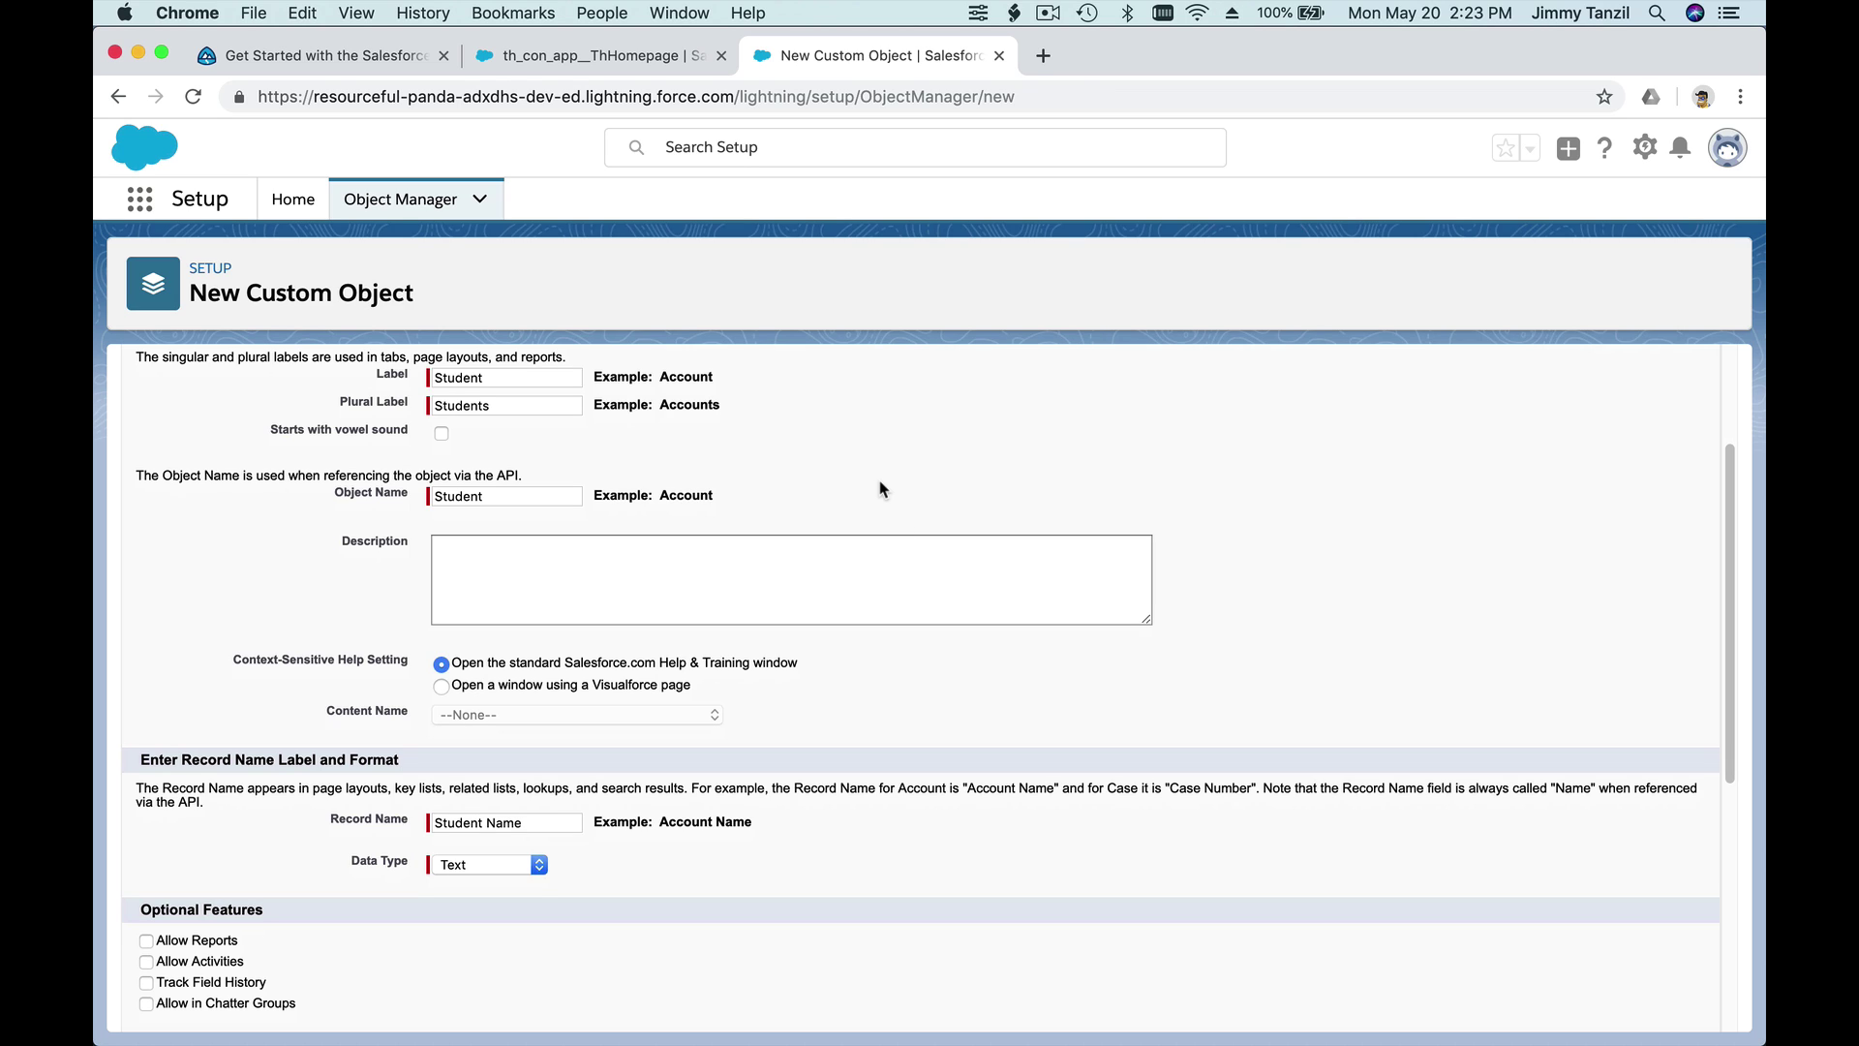
scroll(883, 489, down, 1)
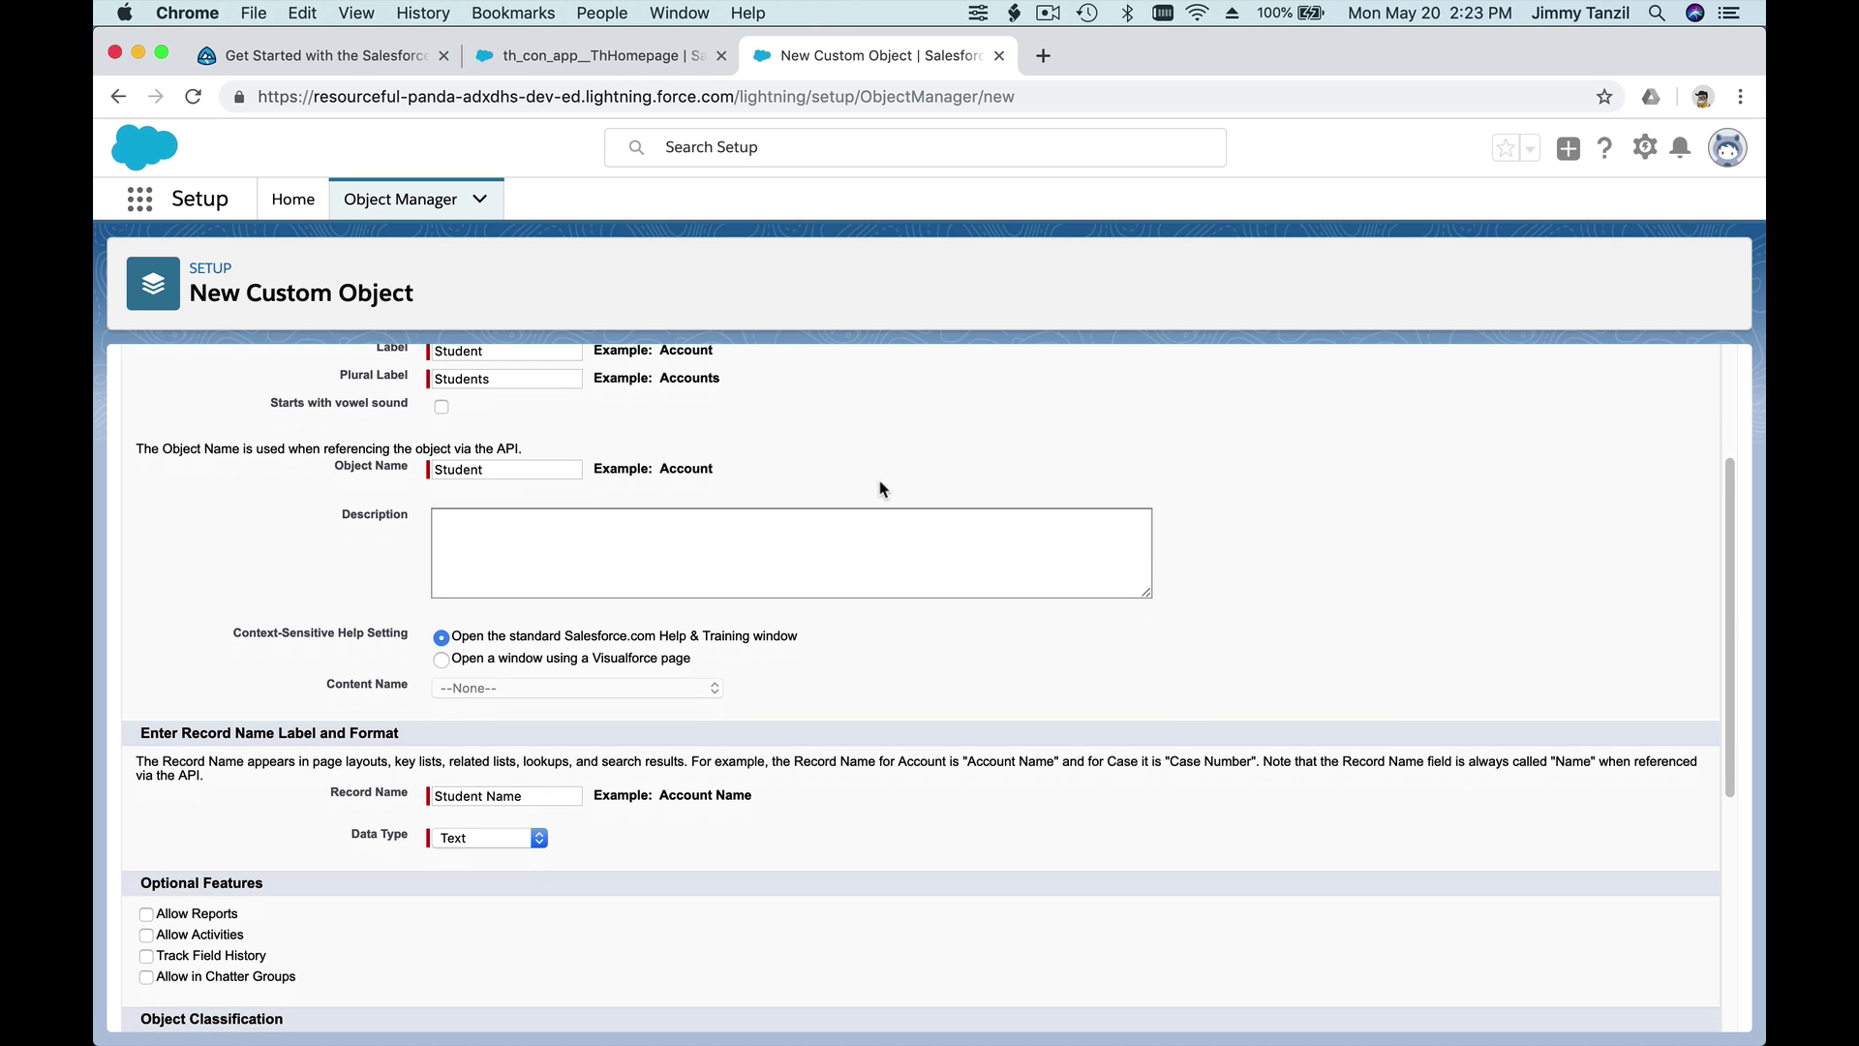
scroll(883, 489, down, 1)
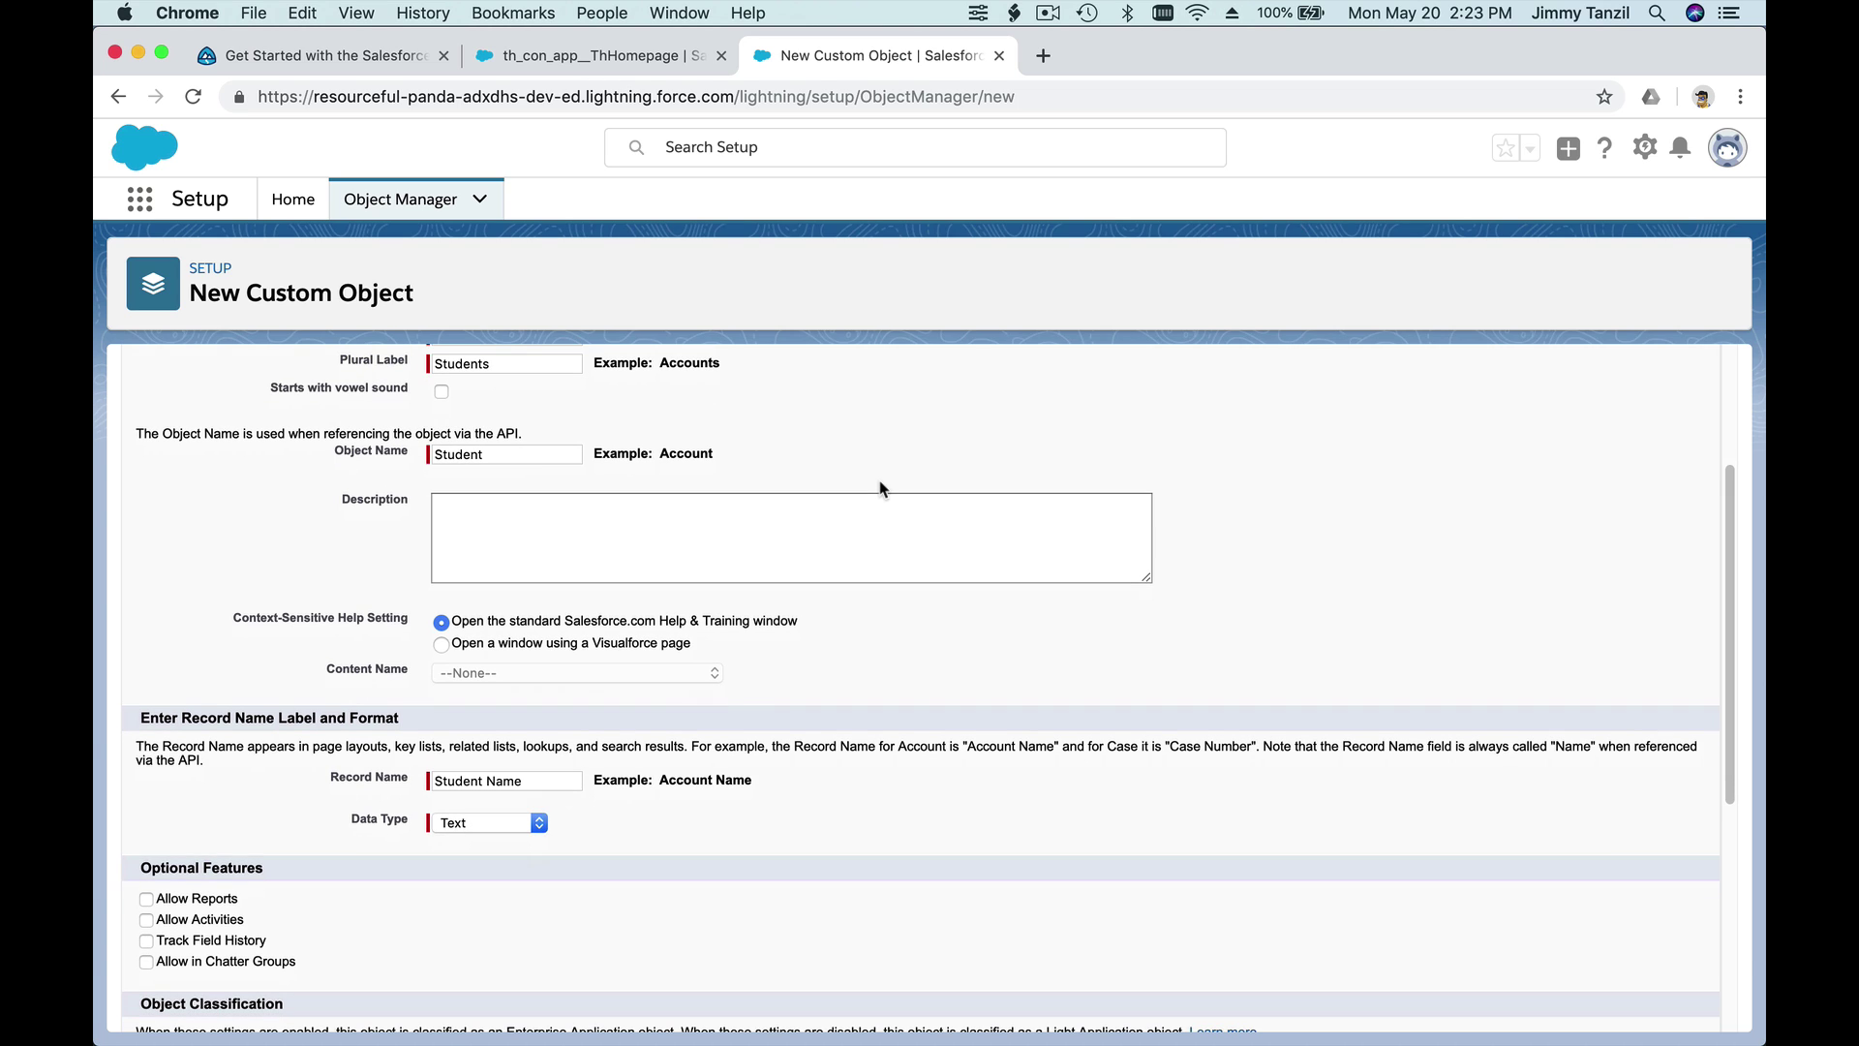
- Enter the Student object description 'A person who is enrolled in a school'
click(864, 533)
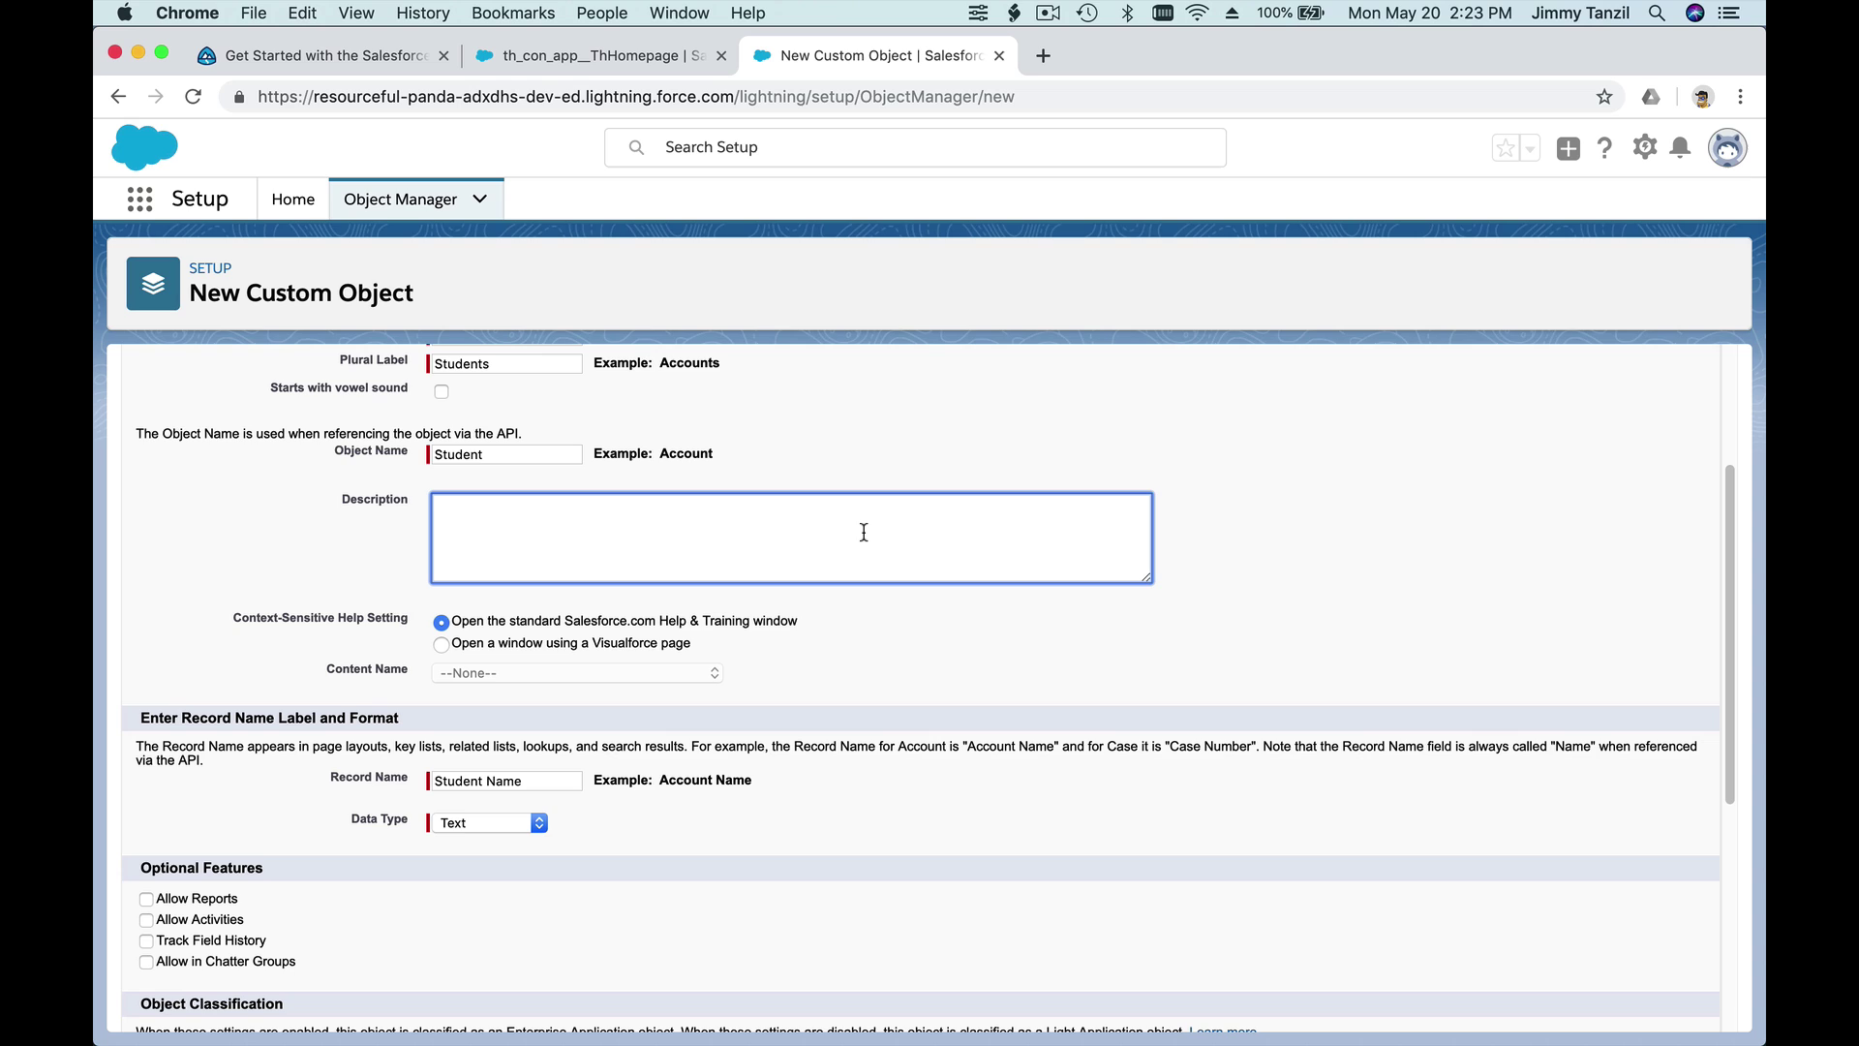
text(A person whi)
key(BackSpace)
text(o is enrolled in a school)
- Enable reports, activities, field history, Chatter groups, search and the New Custom Tab Wizard
scroll(992, 646, down, 5)
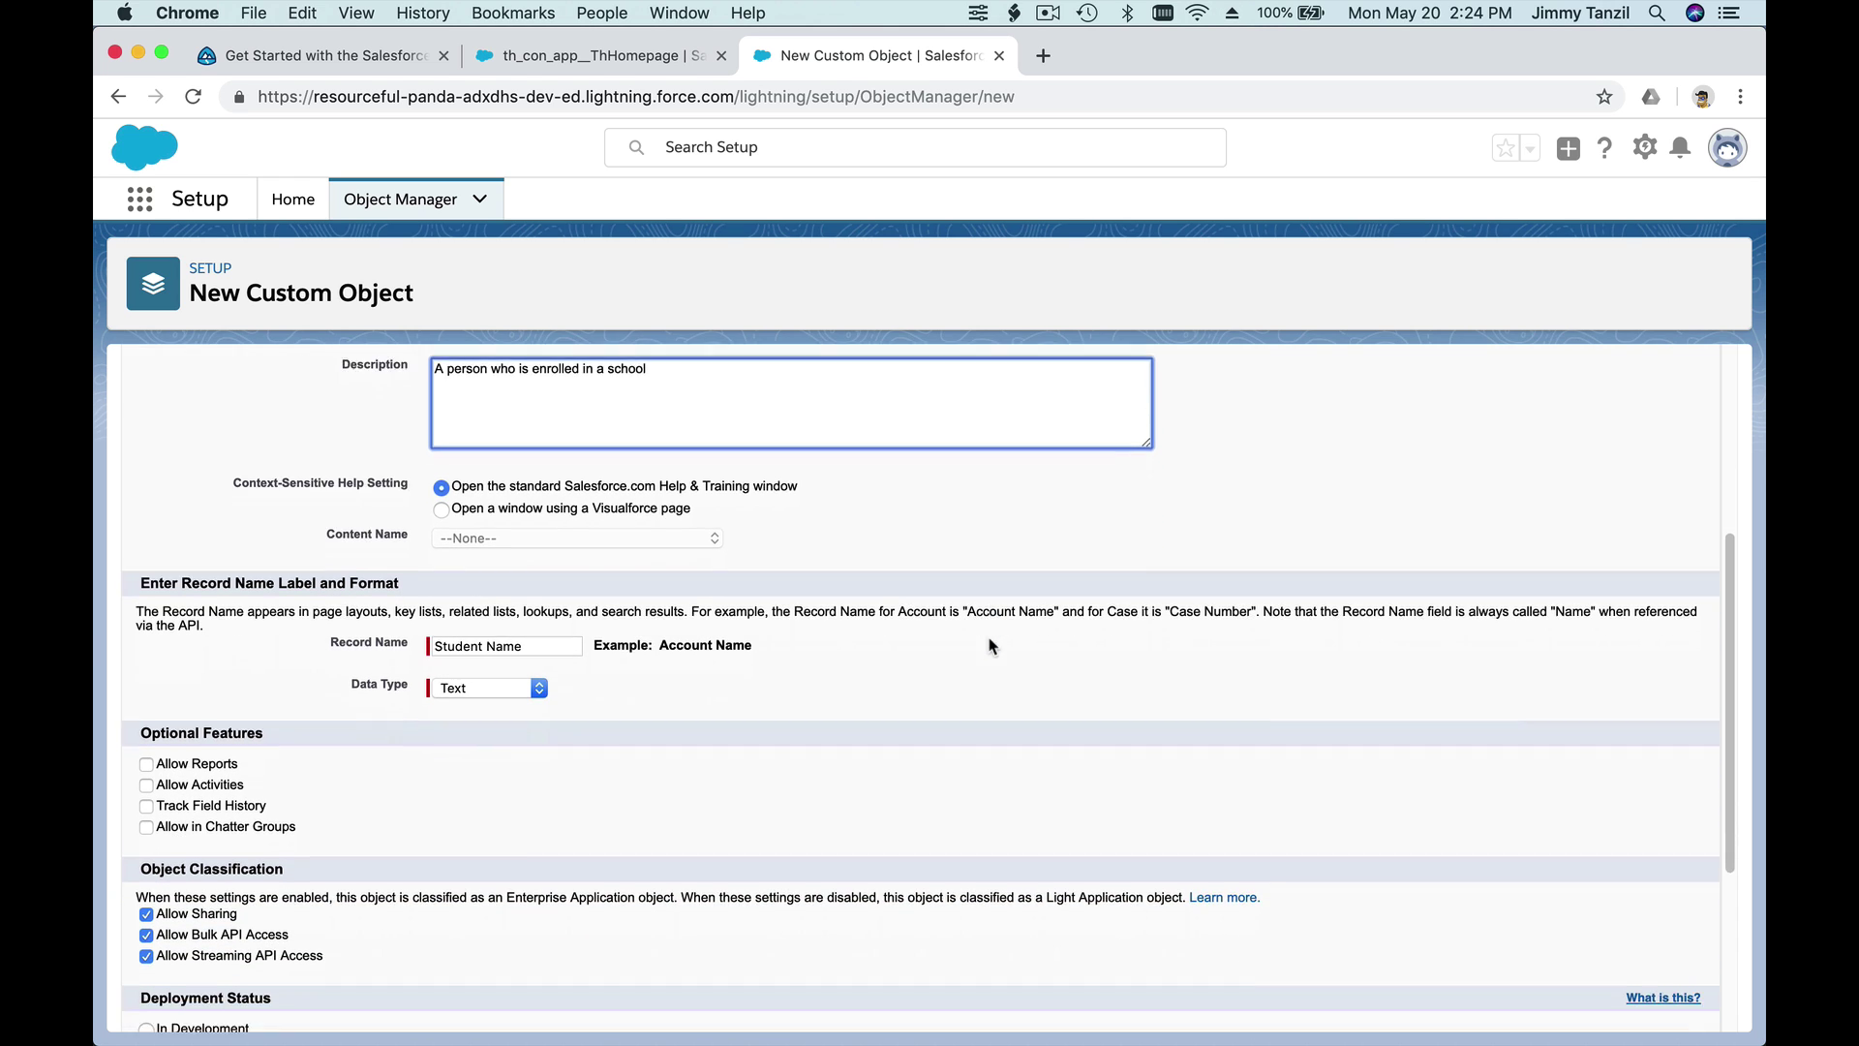
click(224, 595)
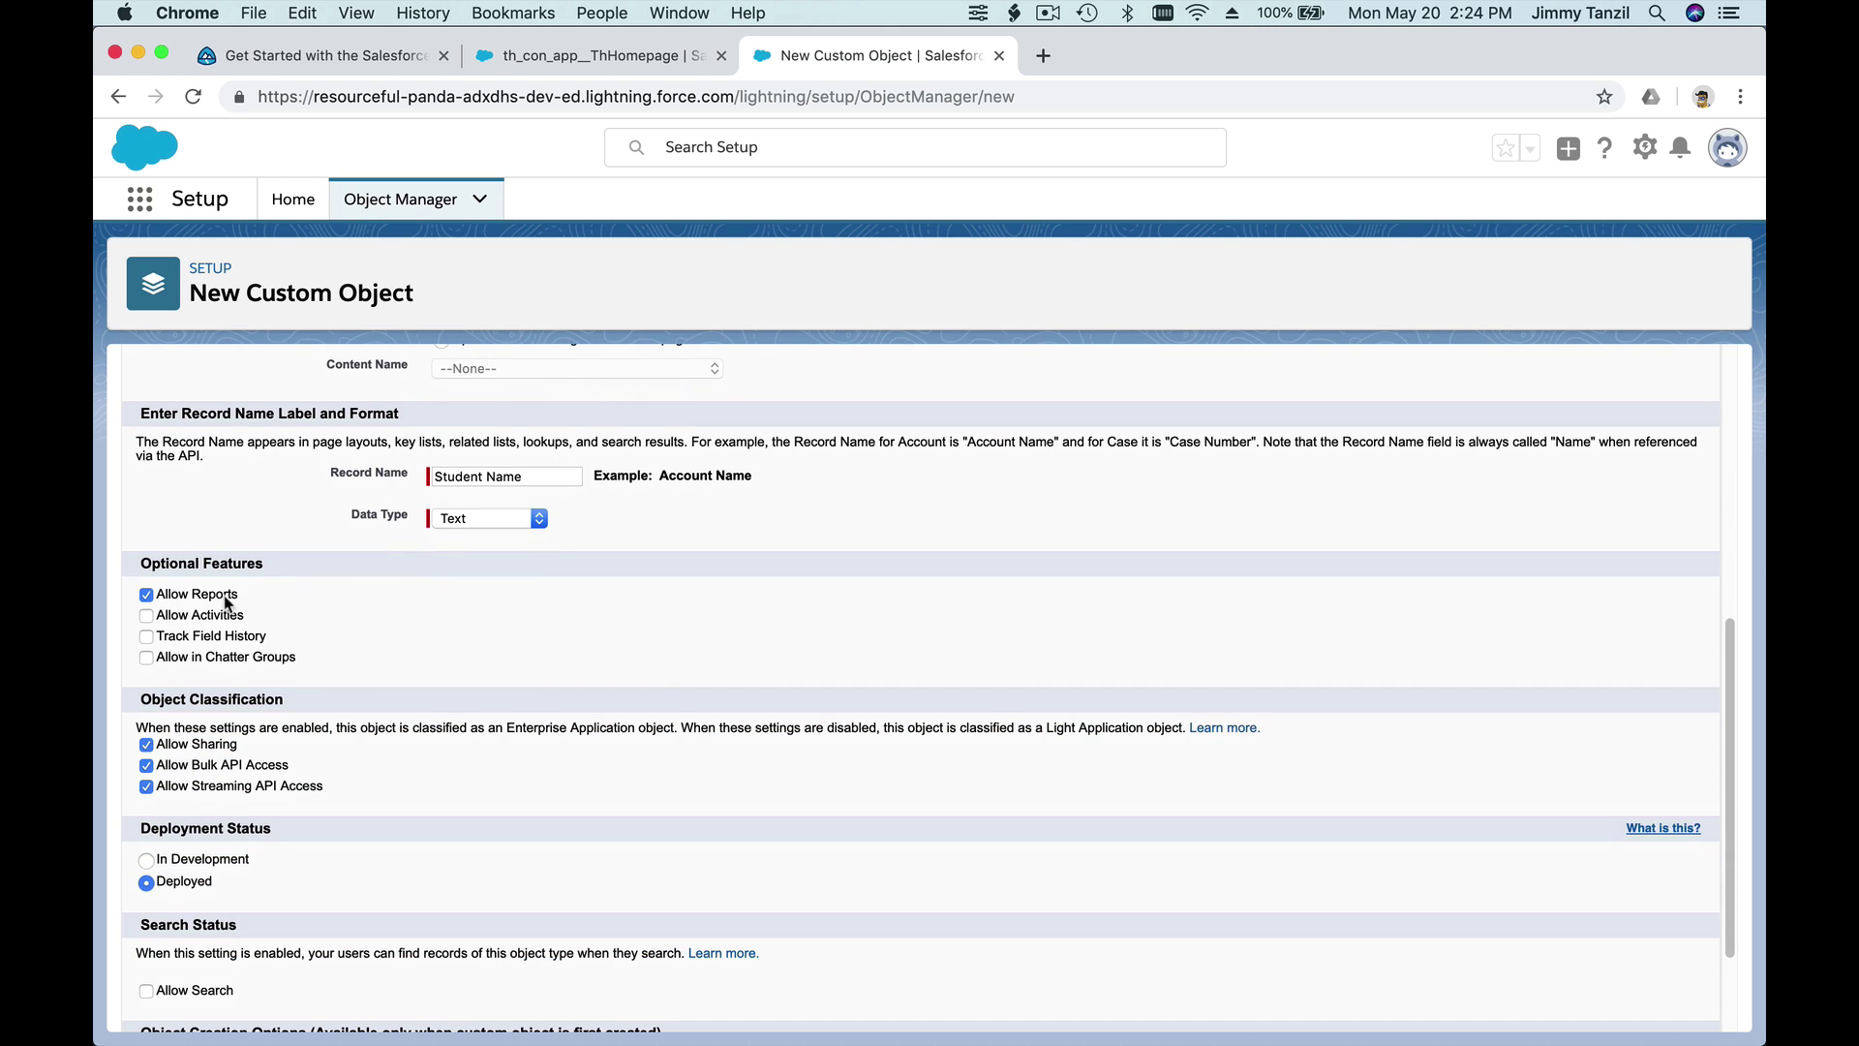
click(224, 616)
click(235, 642)
click(238, 659)
scroll(542, 655, down, 3)
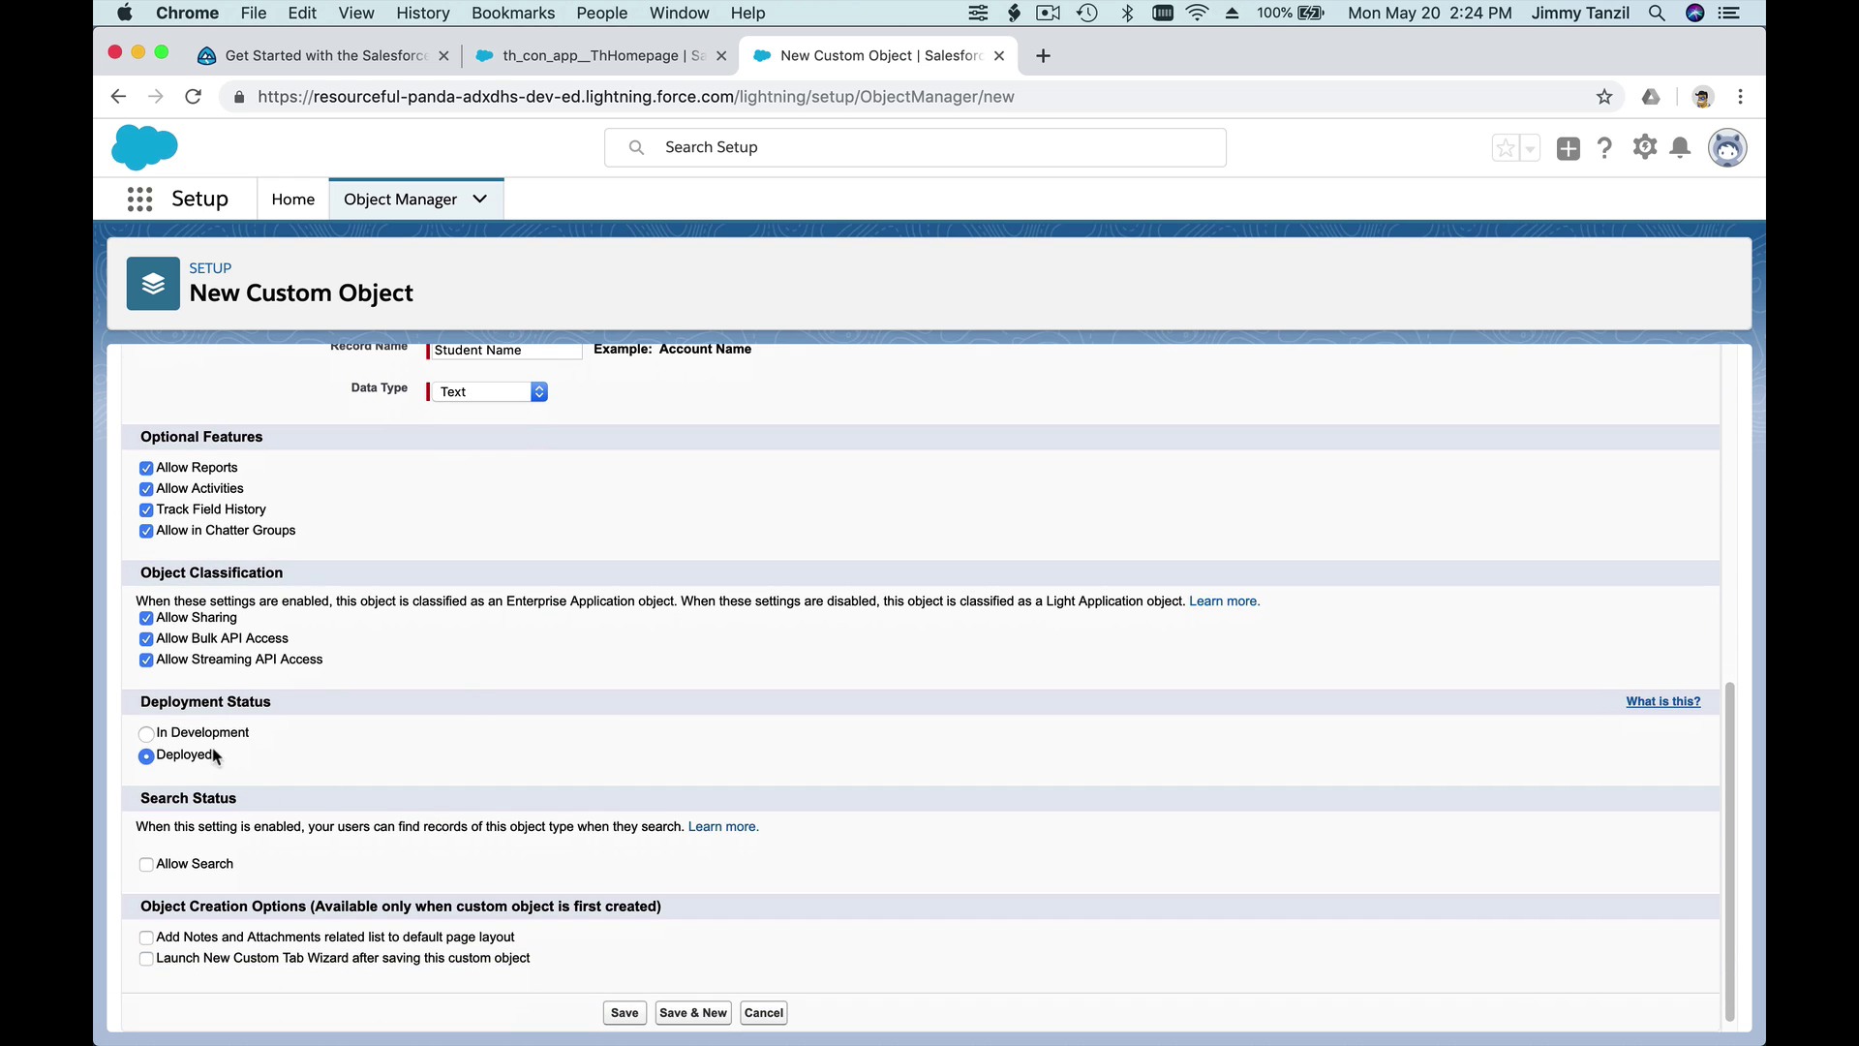
click(184, 867)
scroll(460, 848, down, 1)
click(350, 948)
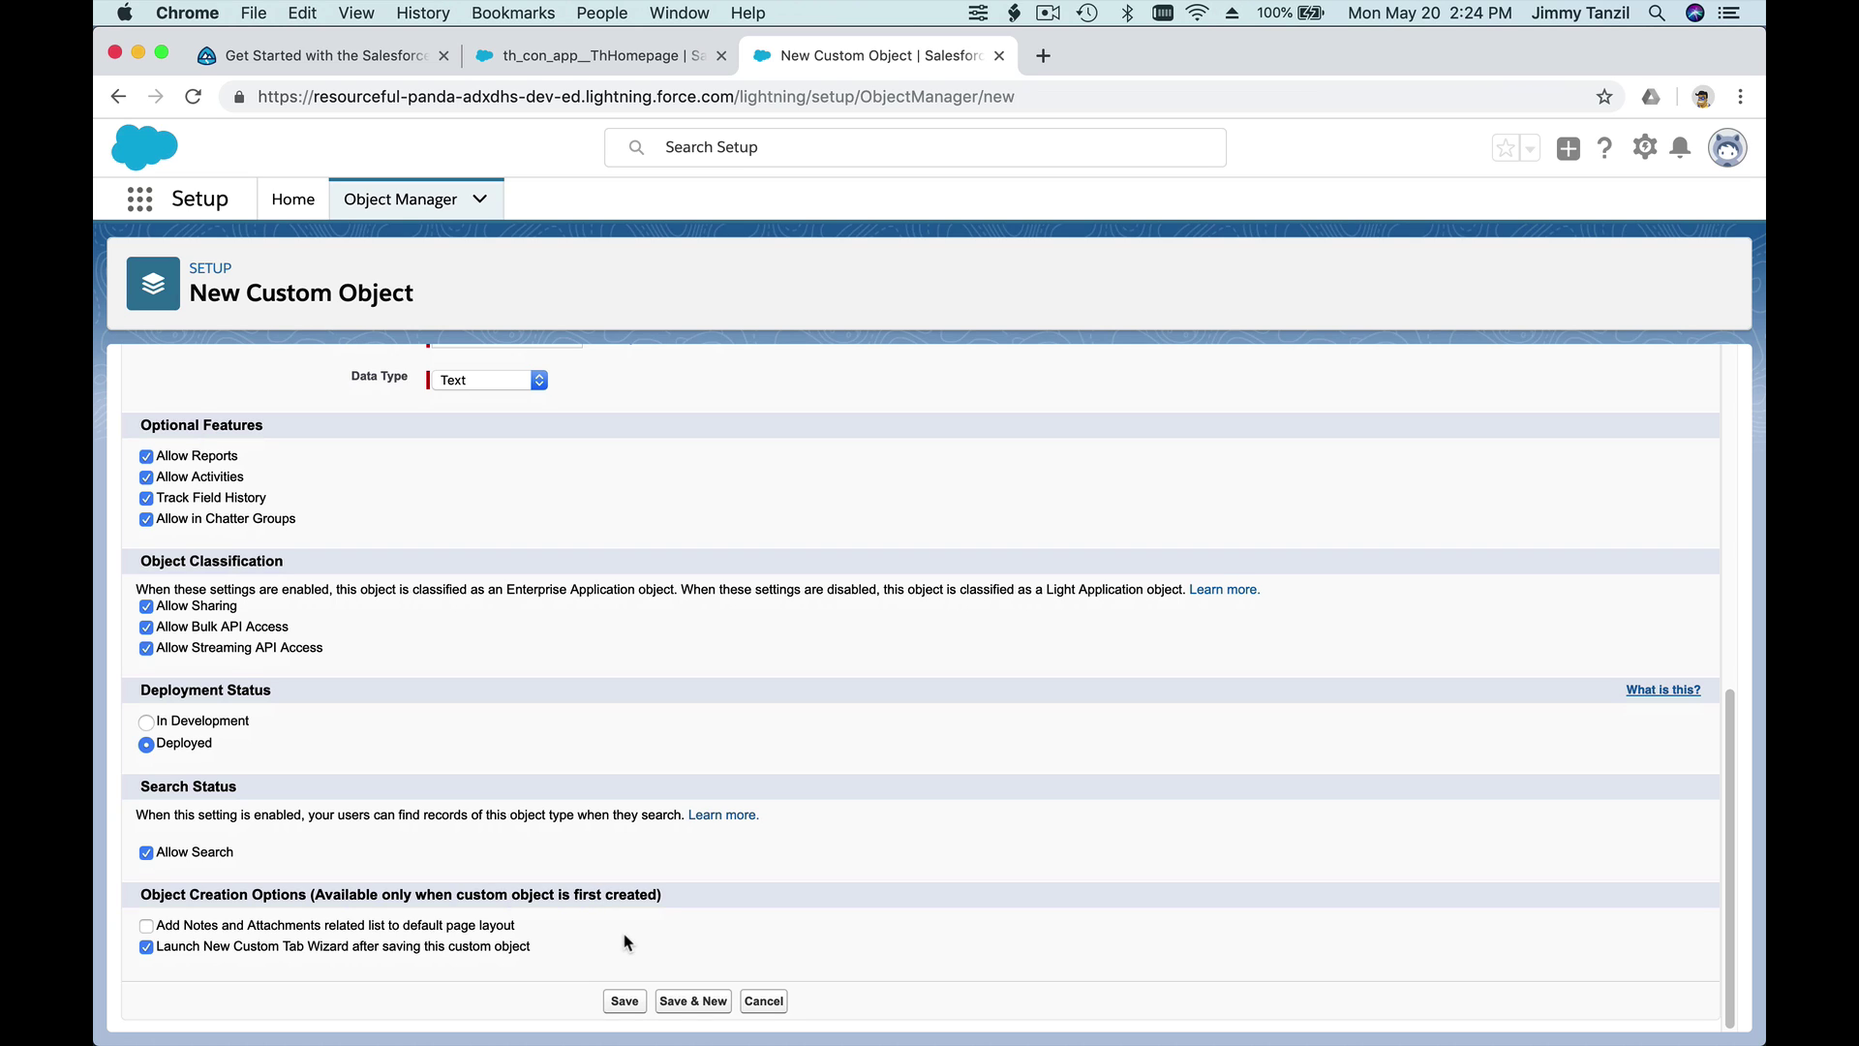
- Save the Student object and choose the Presenter style for its tab
click(624, 1001)
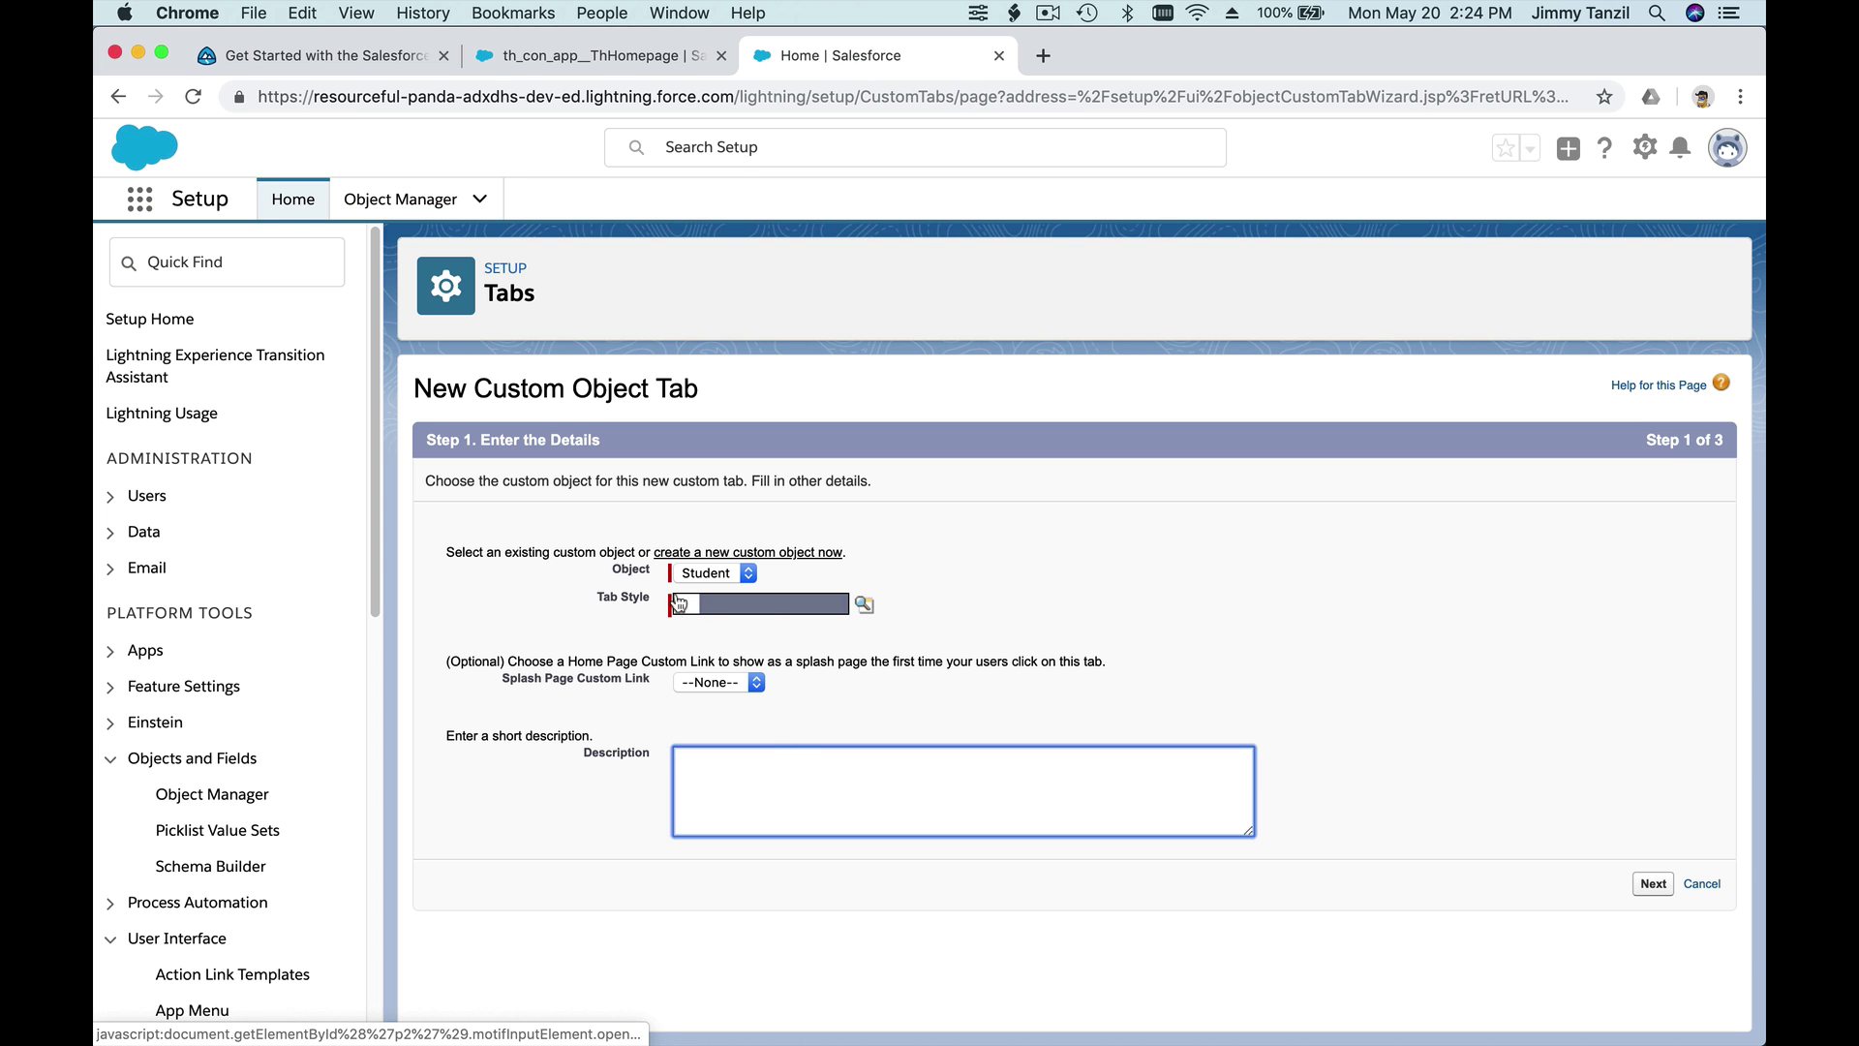
click(863, 605)
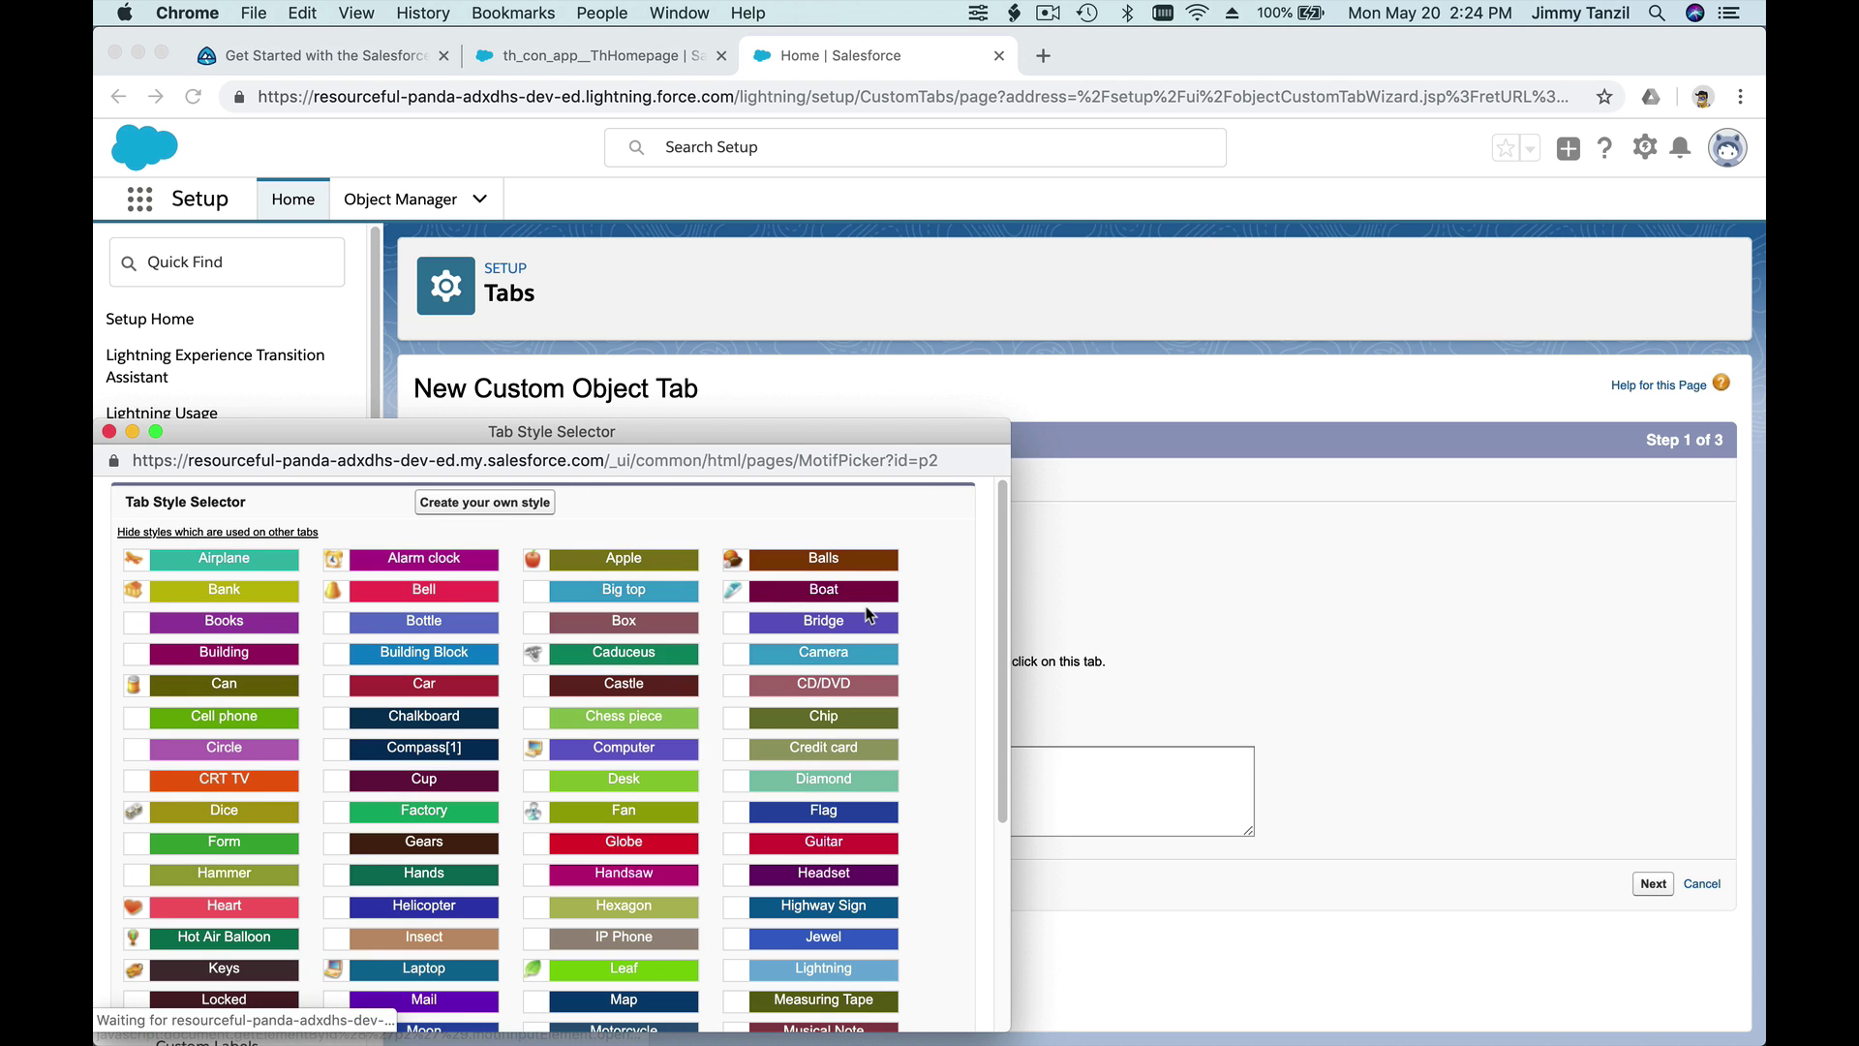
drag(652, 422, 816, 219)
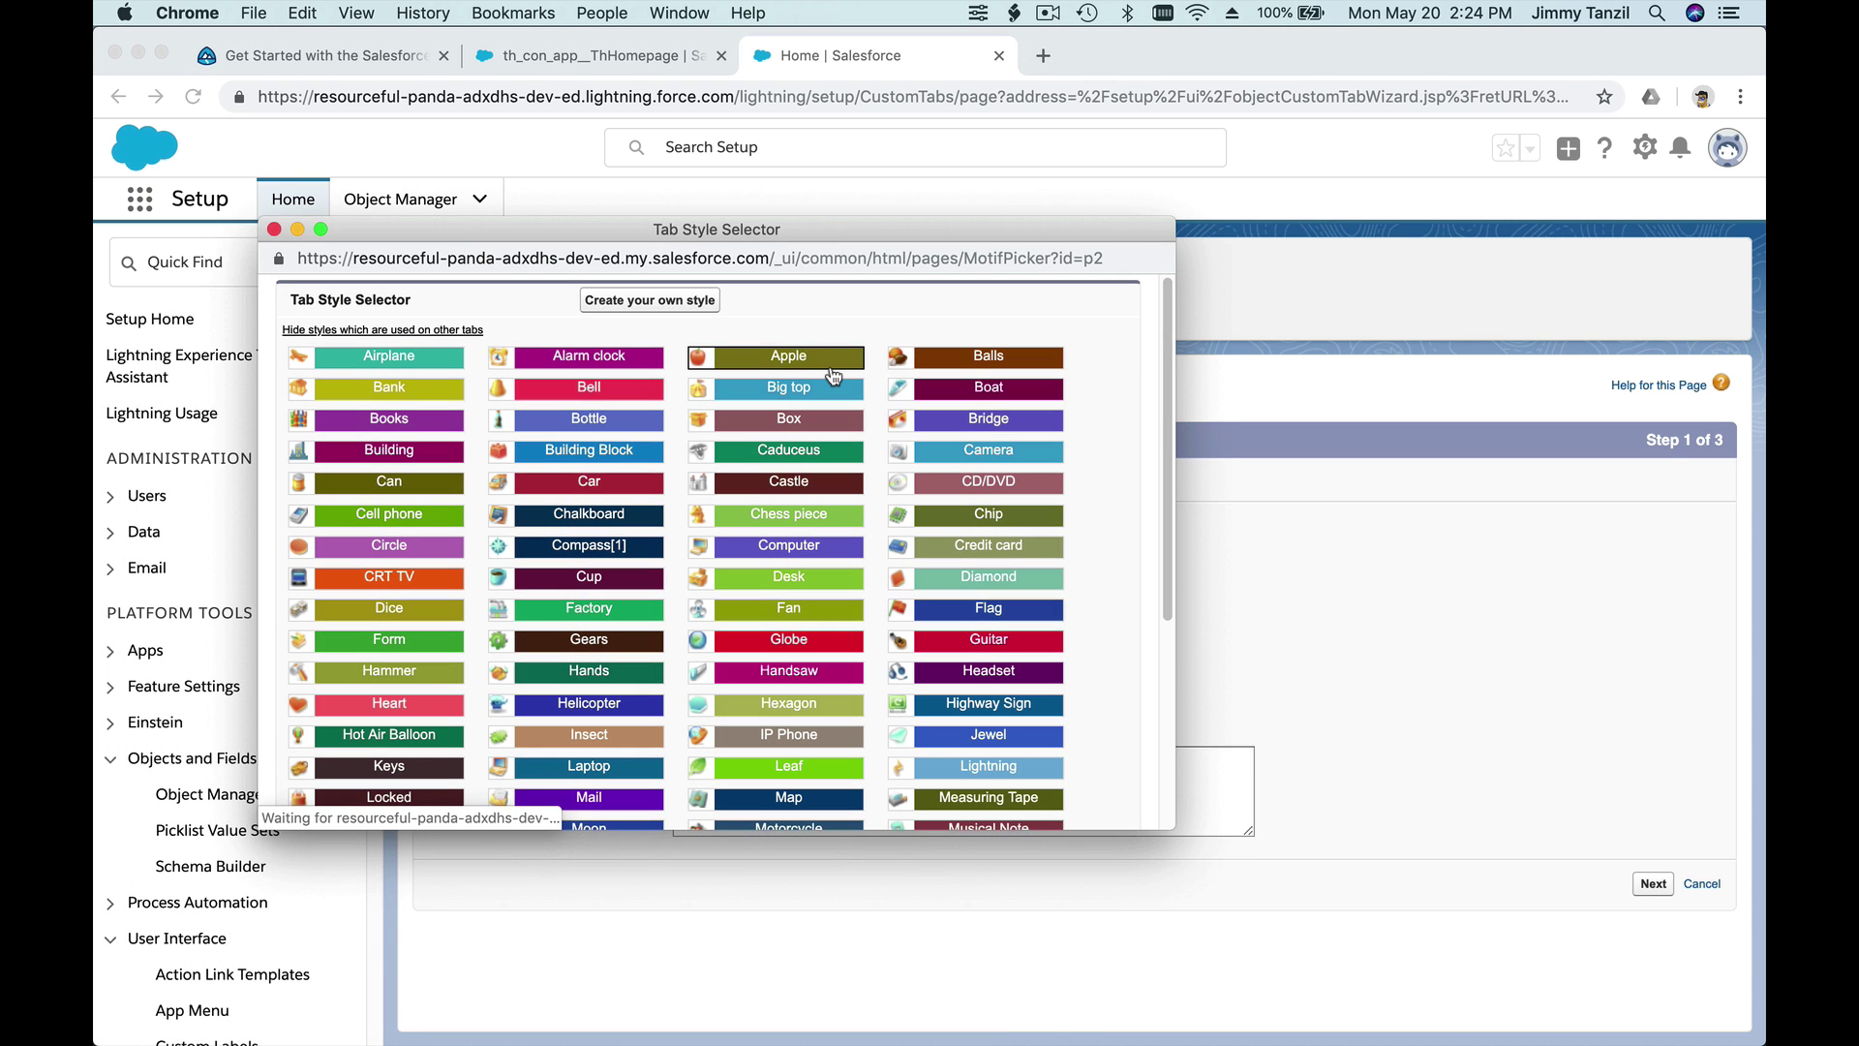
scroll(850, 431, down, 3)
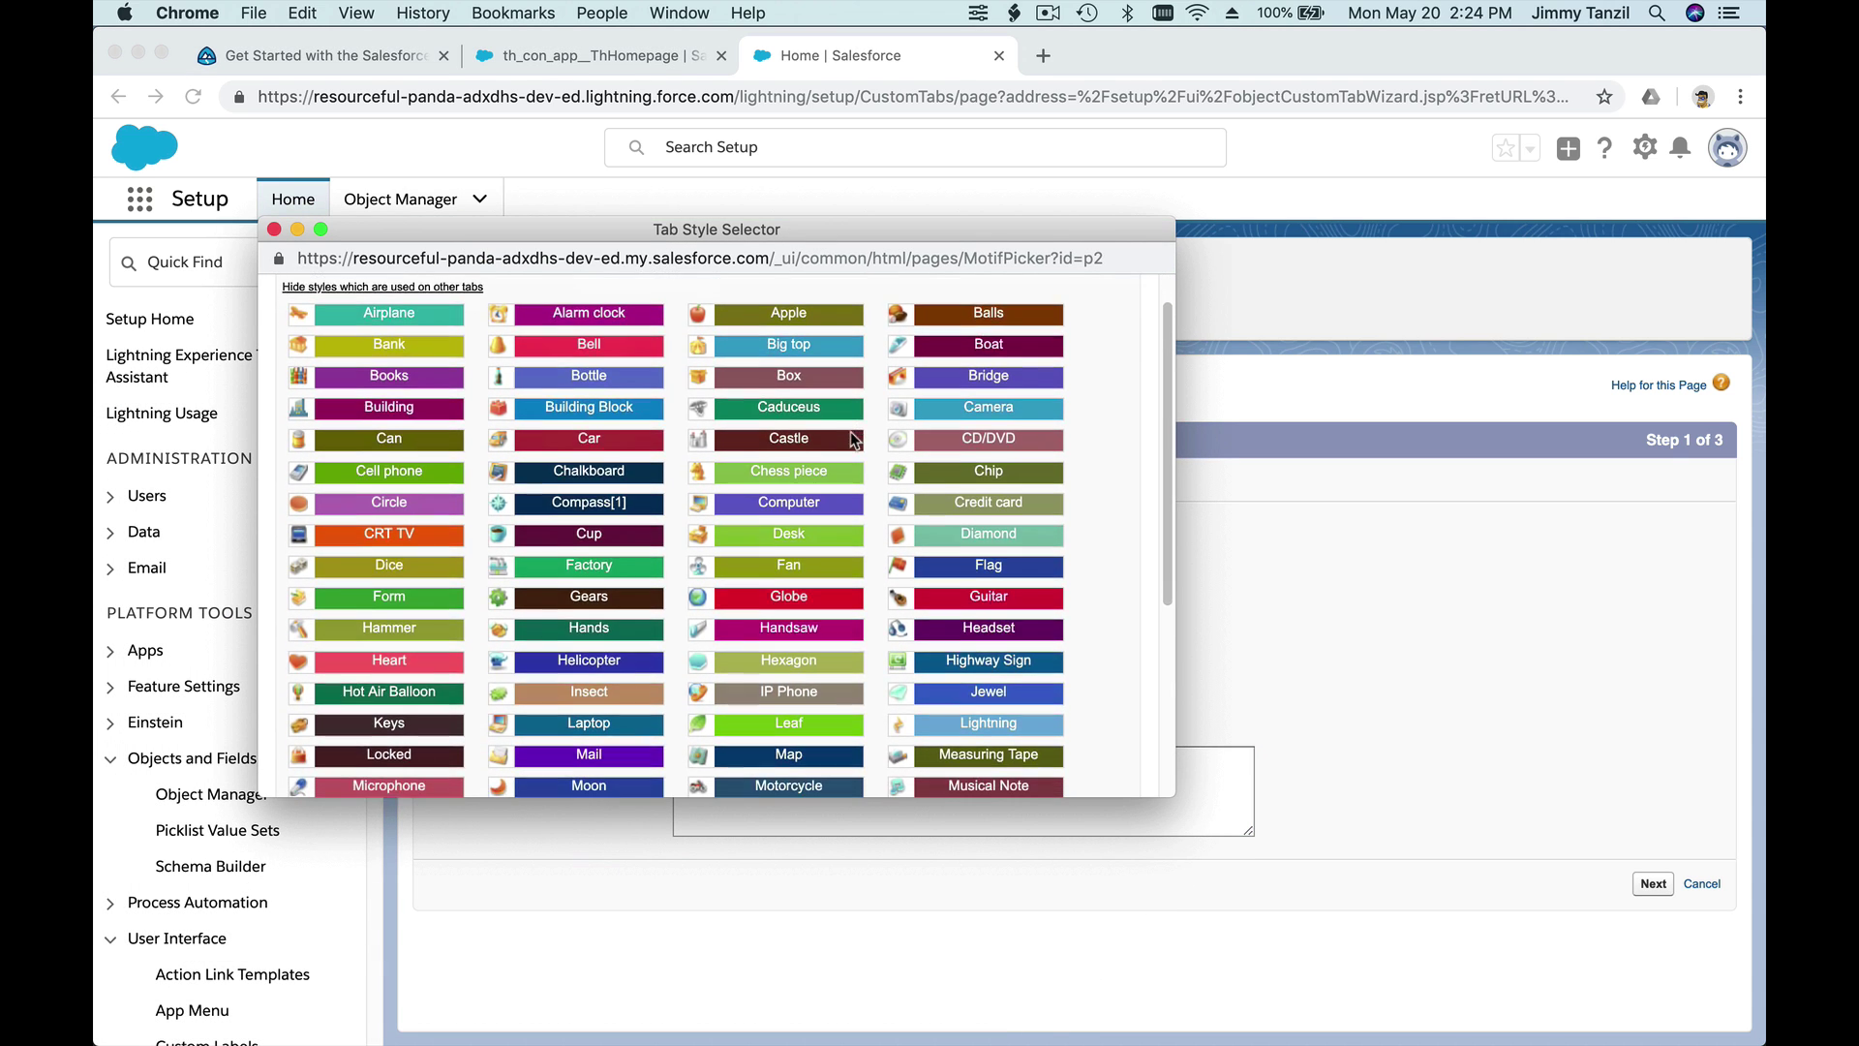
scroll(850, 432, down, 5)
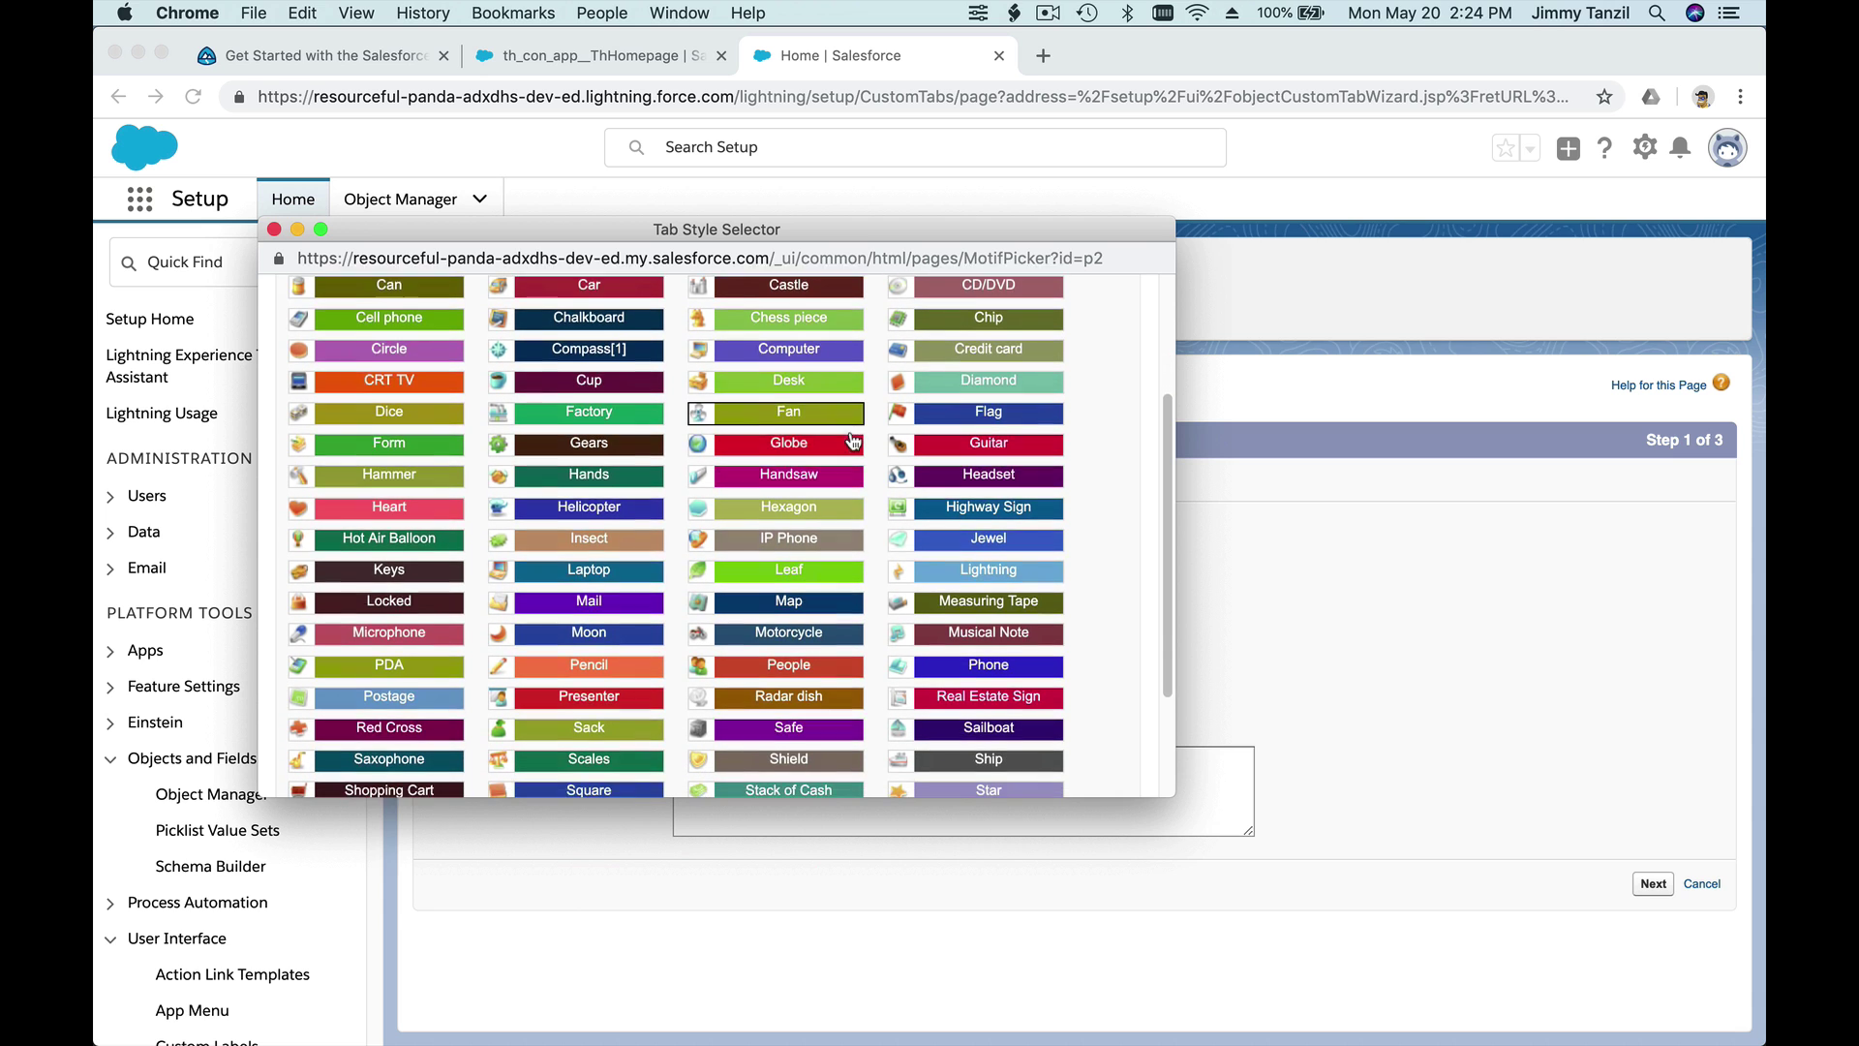
scroll(852, 440, down, 2)
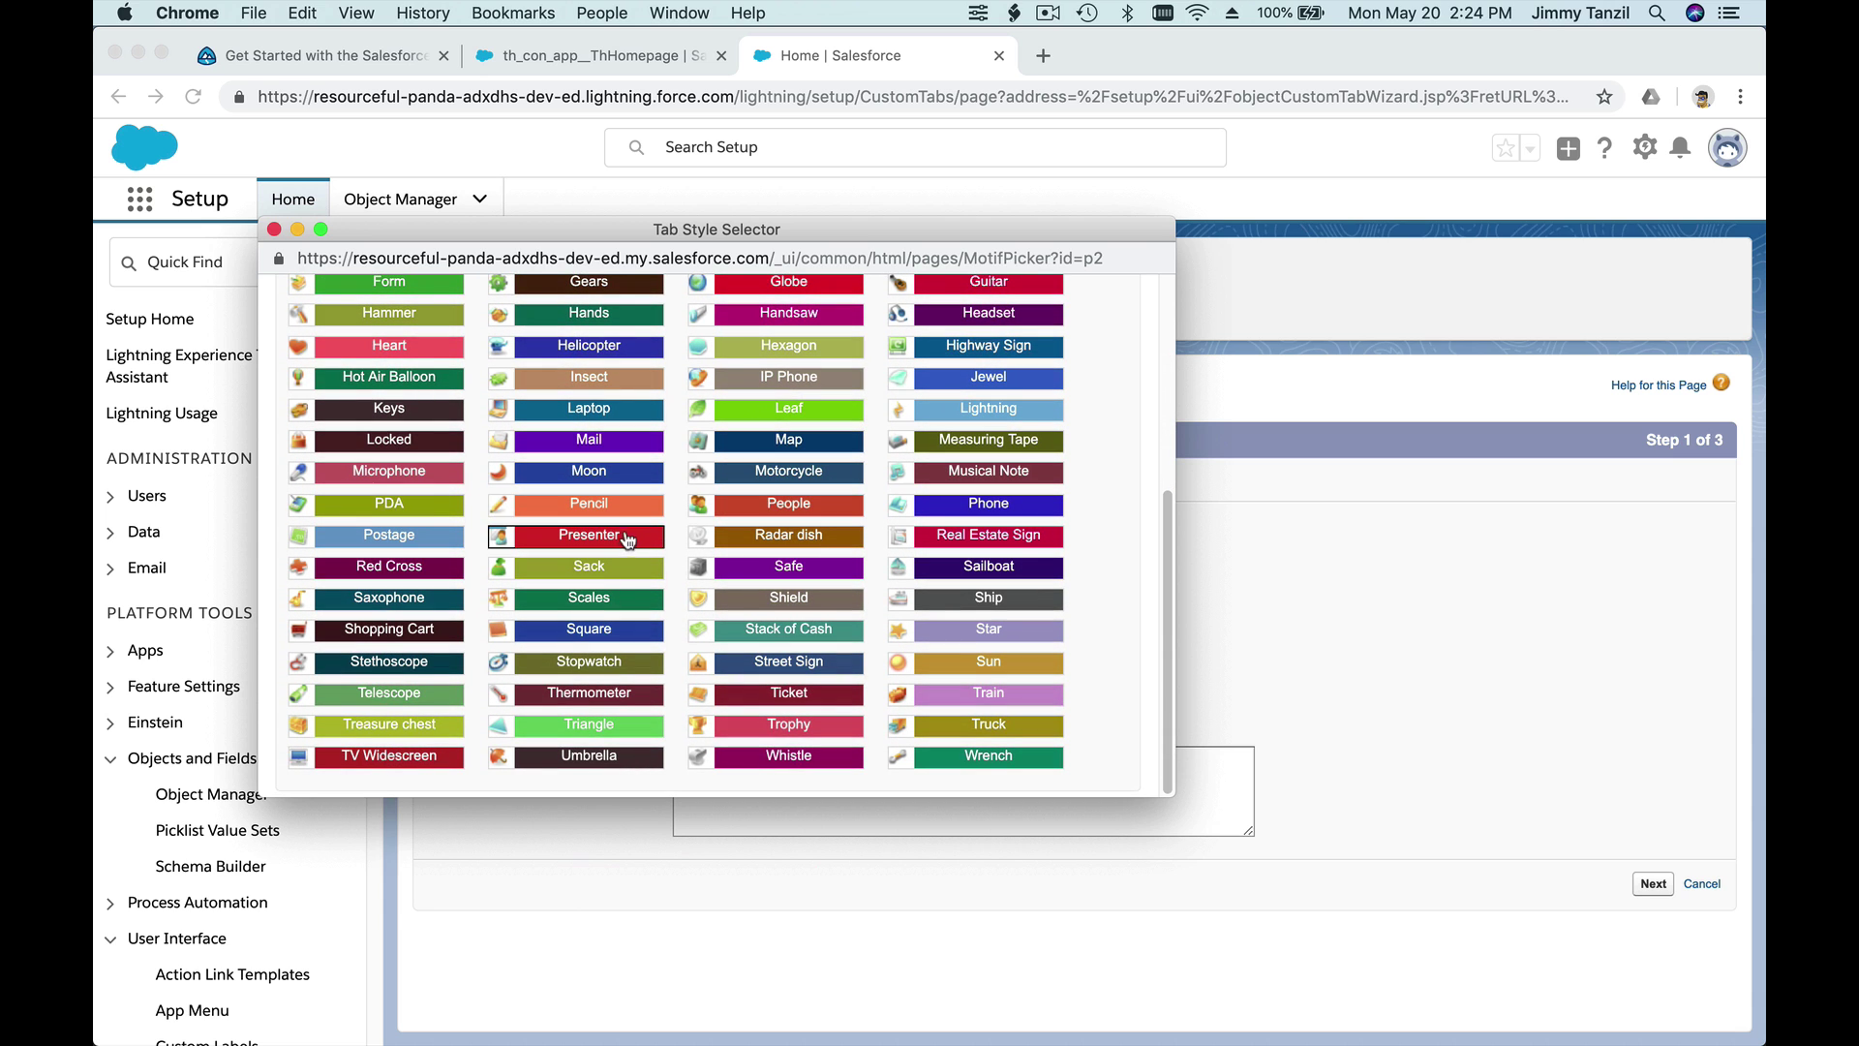
click(588, 534)
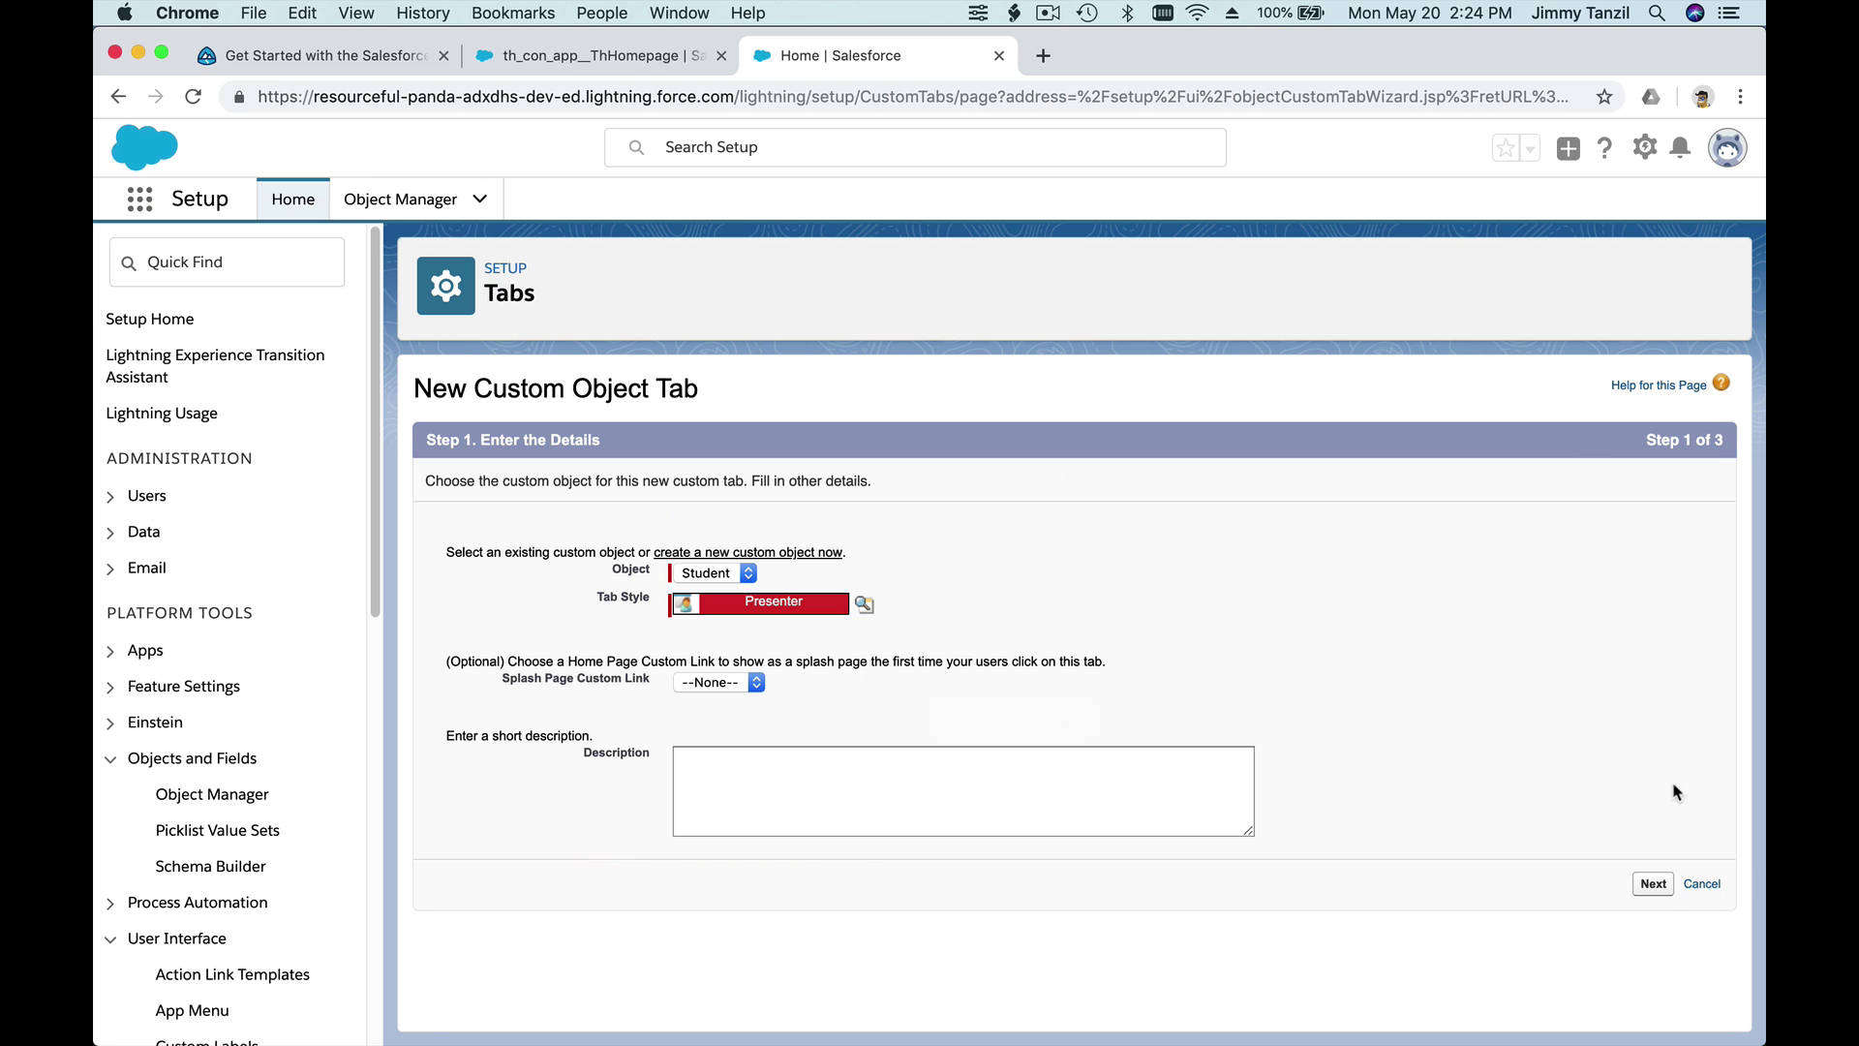
click(1657, 884)
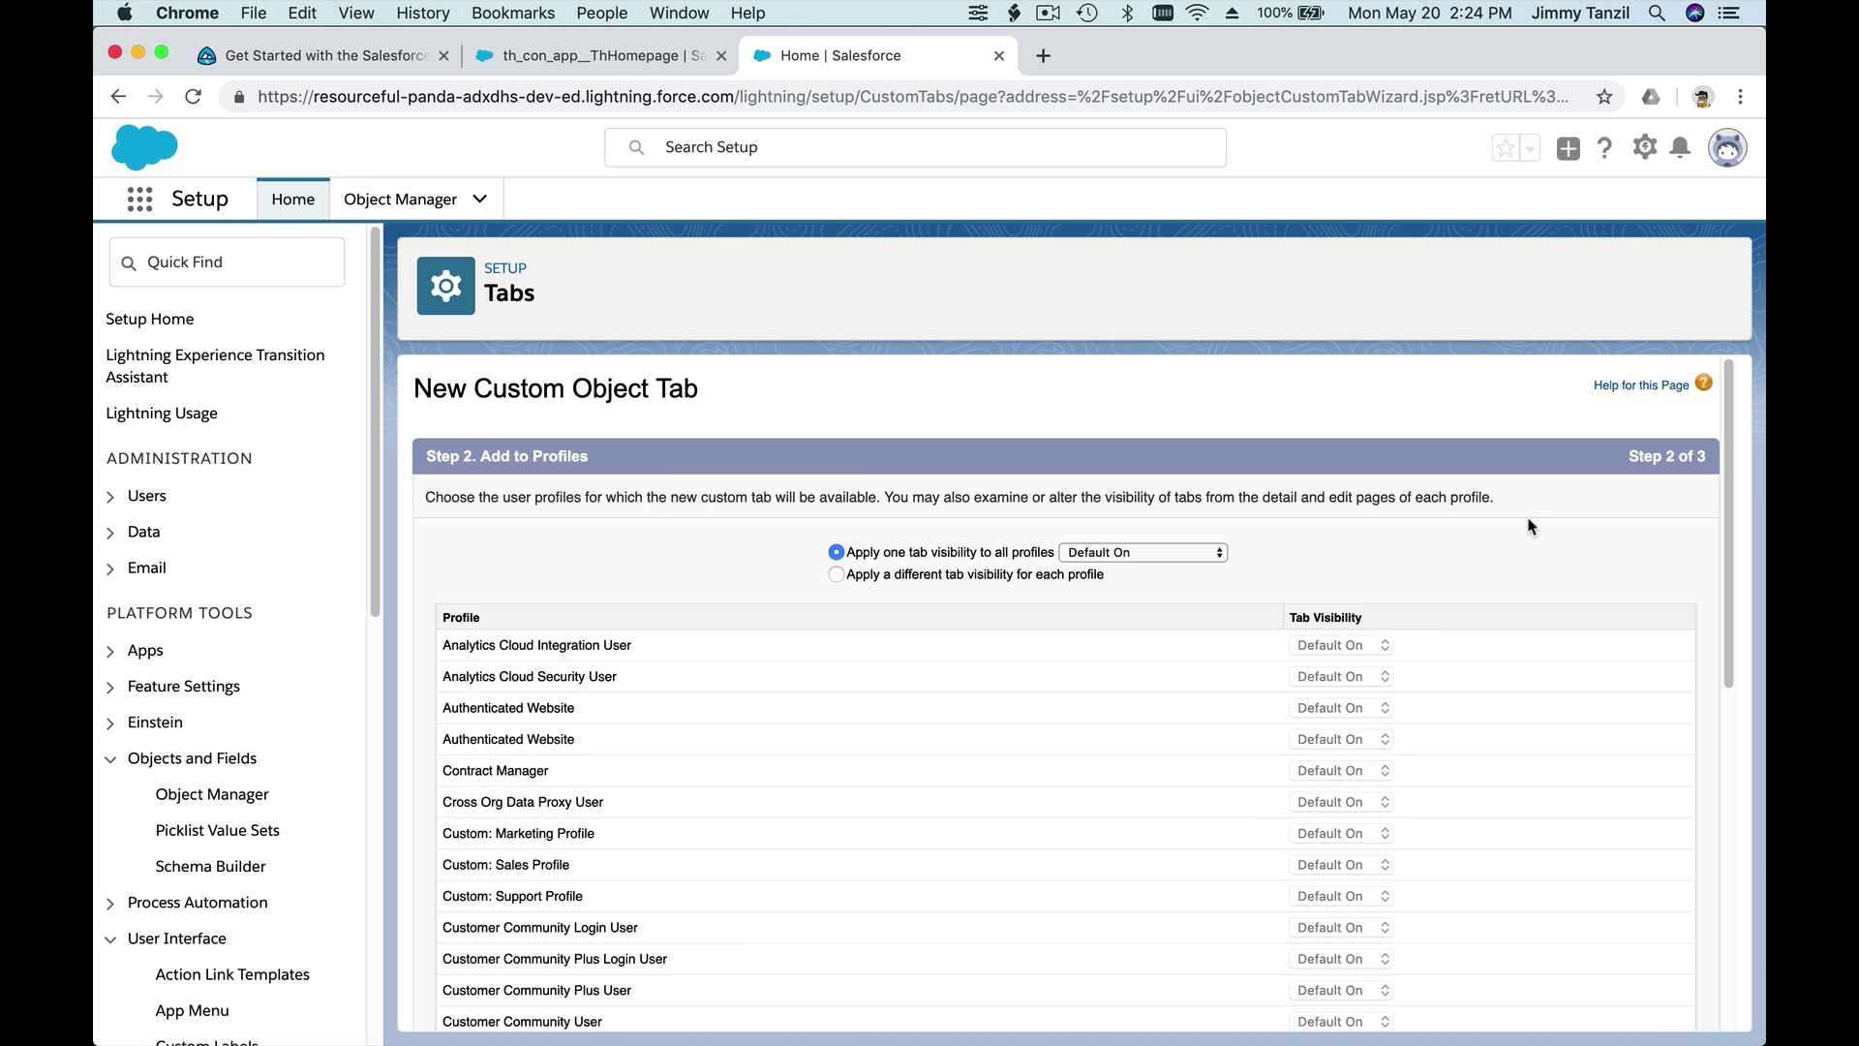
- Keep Default On visibility for all profiles and all custom apps, then save the tab
scroll(1527, 526, down, 2)
scroll(1297, 799, down, 10)
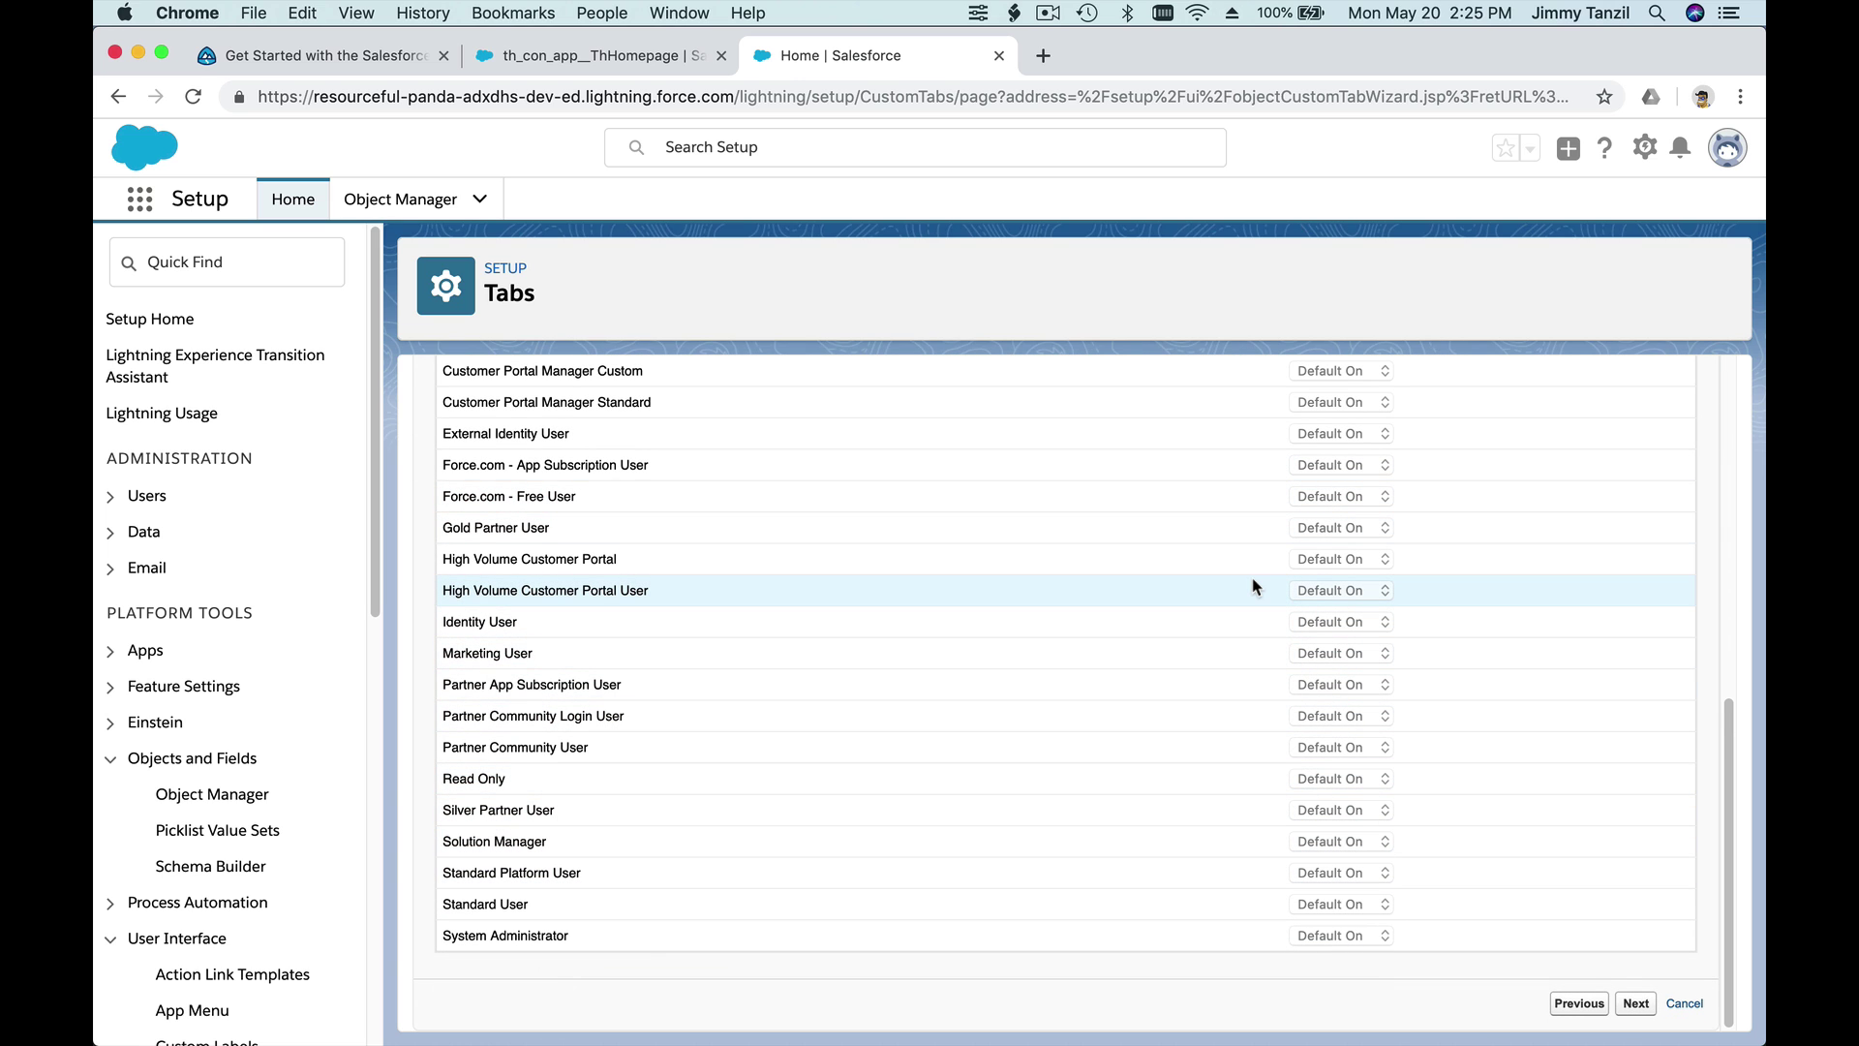
scroll(1254, 586, up, 10)
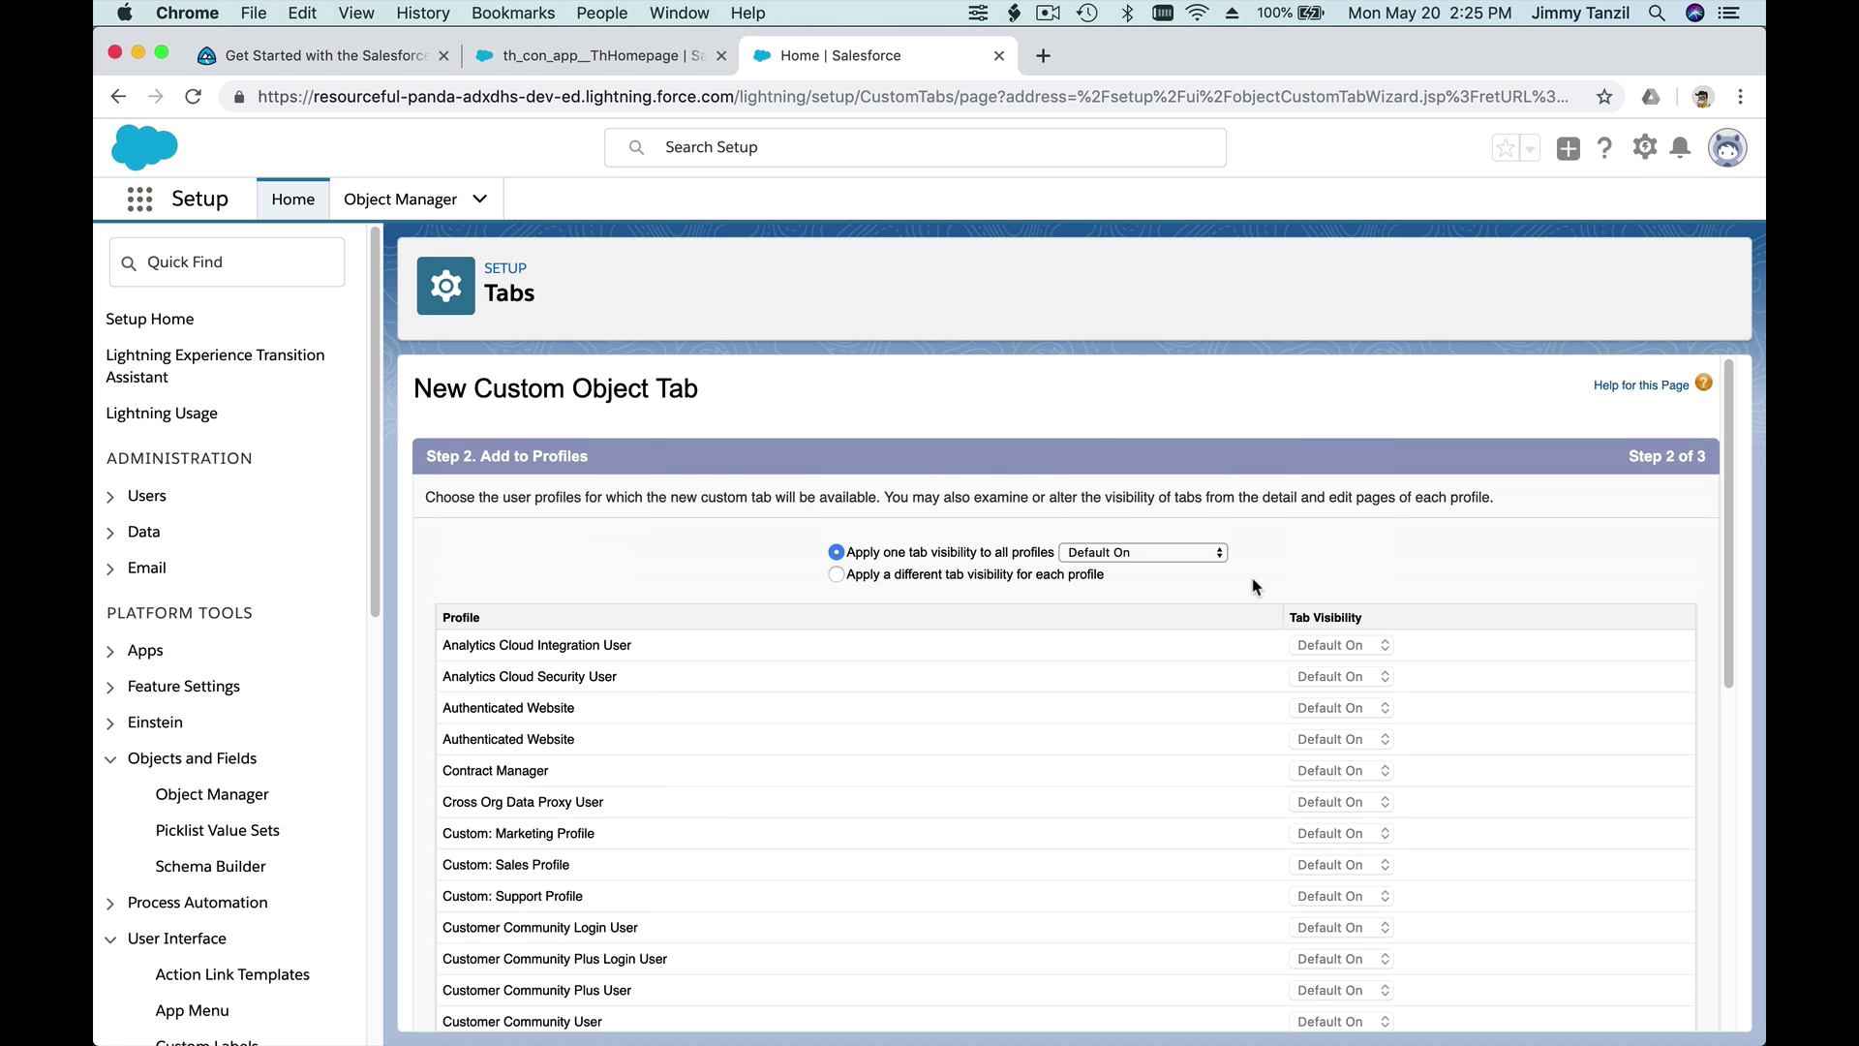
scroll(1253, 586, down, 10)
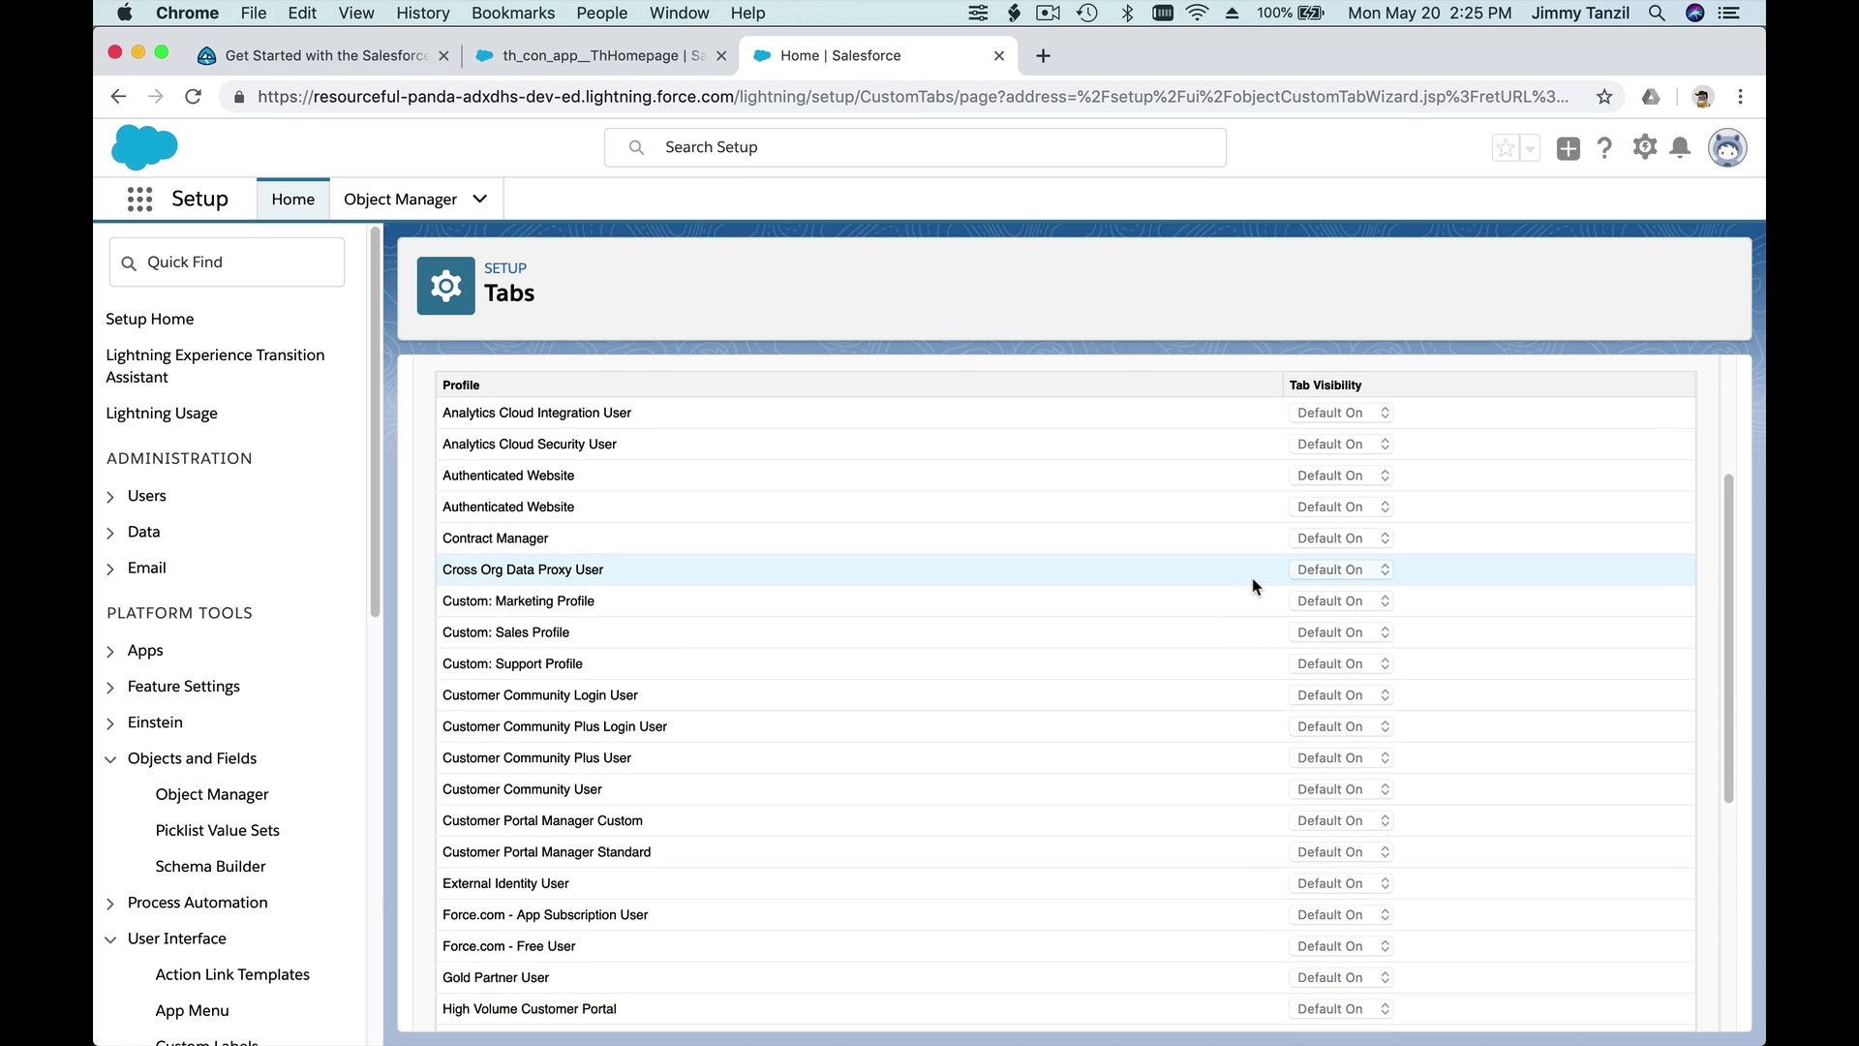
scroll(1254, 586, down, 3)
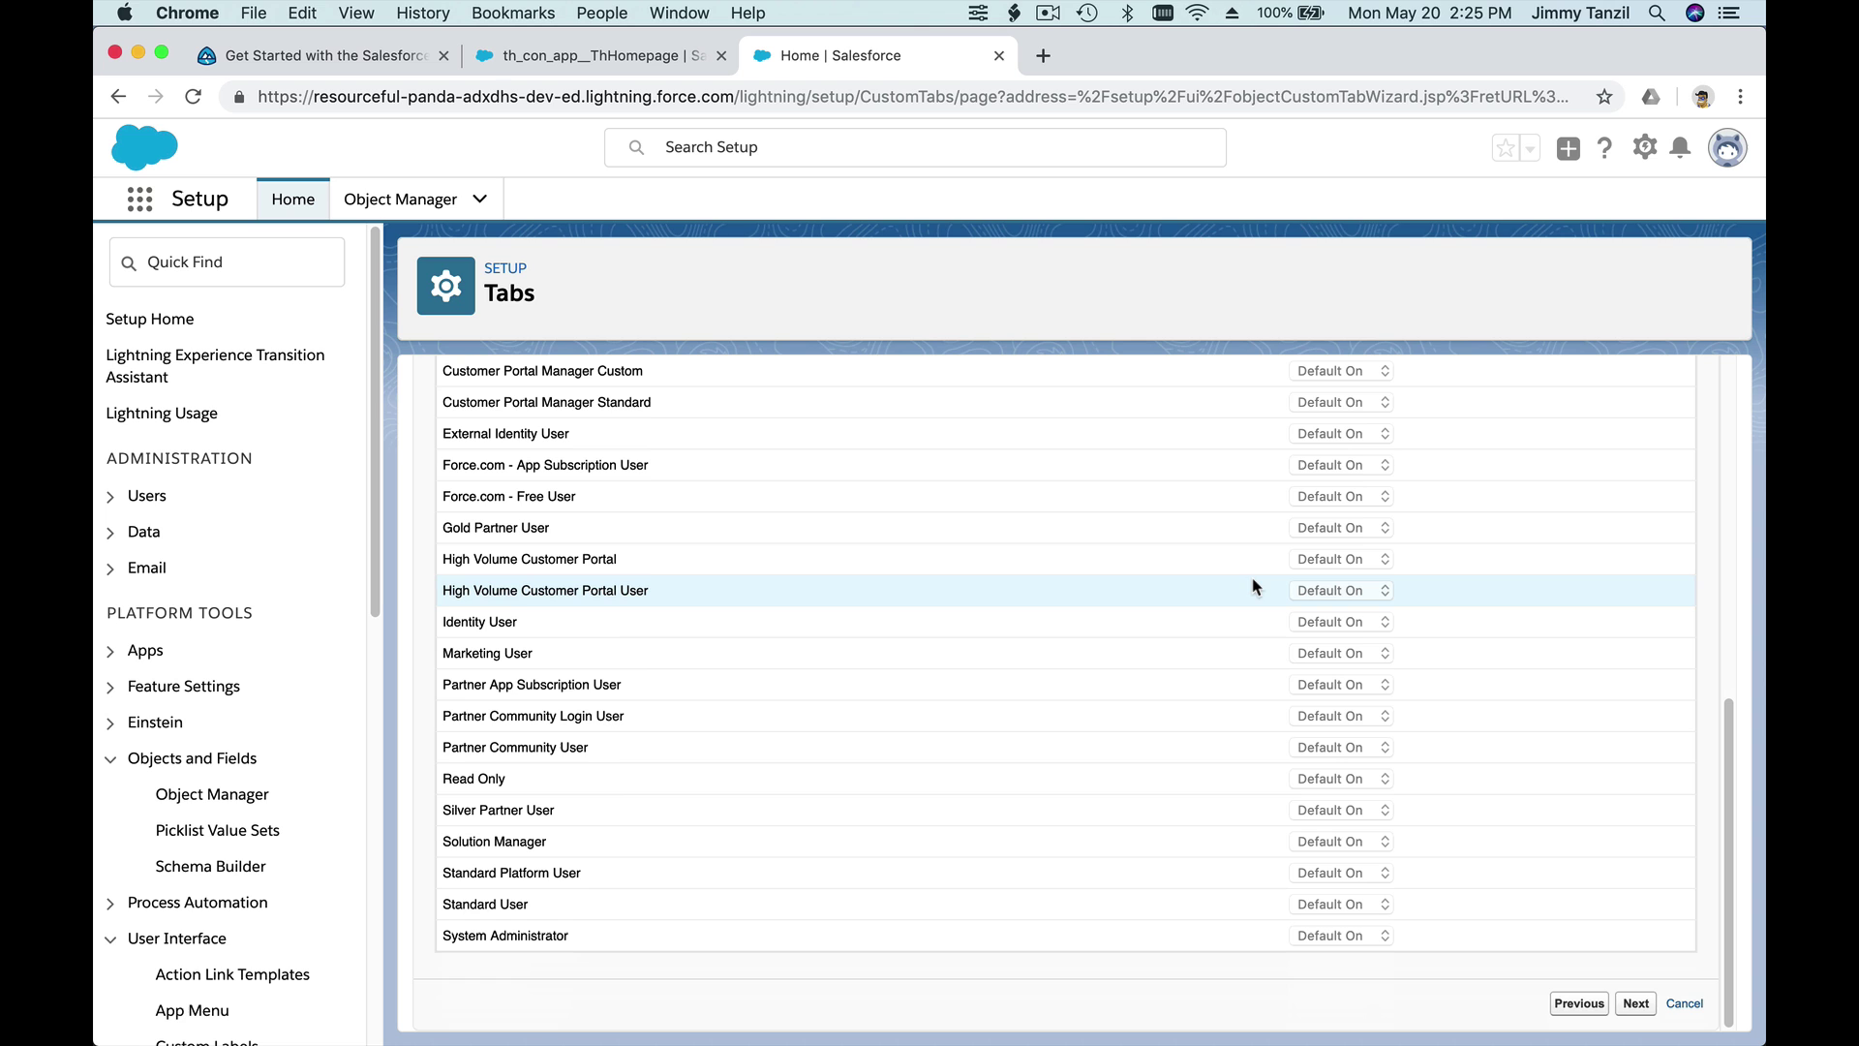
scroll(1256, 588, up, 13)
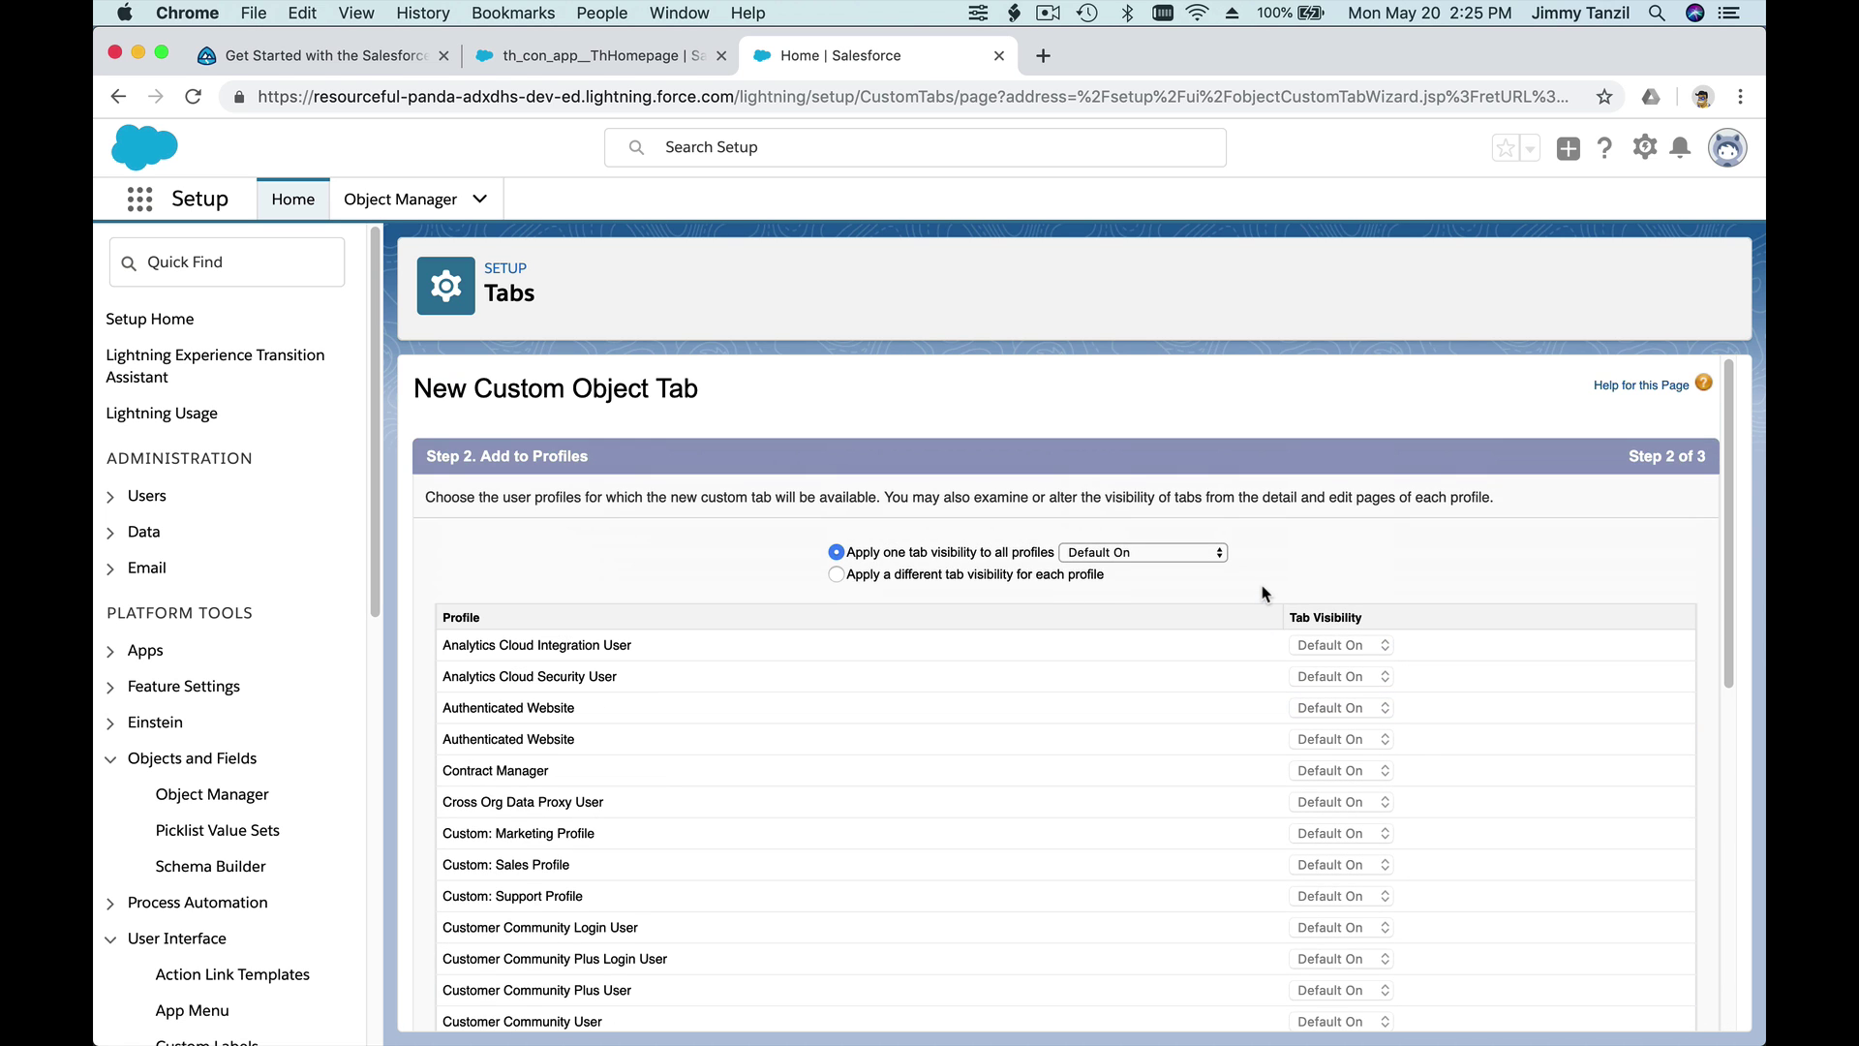
scroll(1261, 593, down, 13)
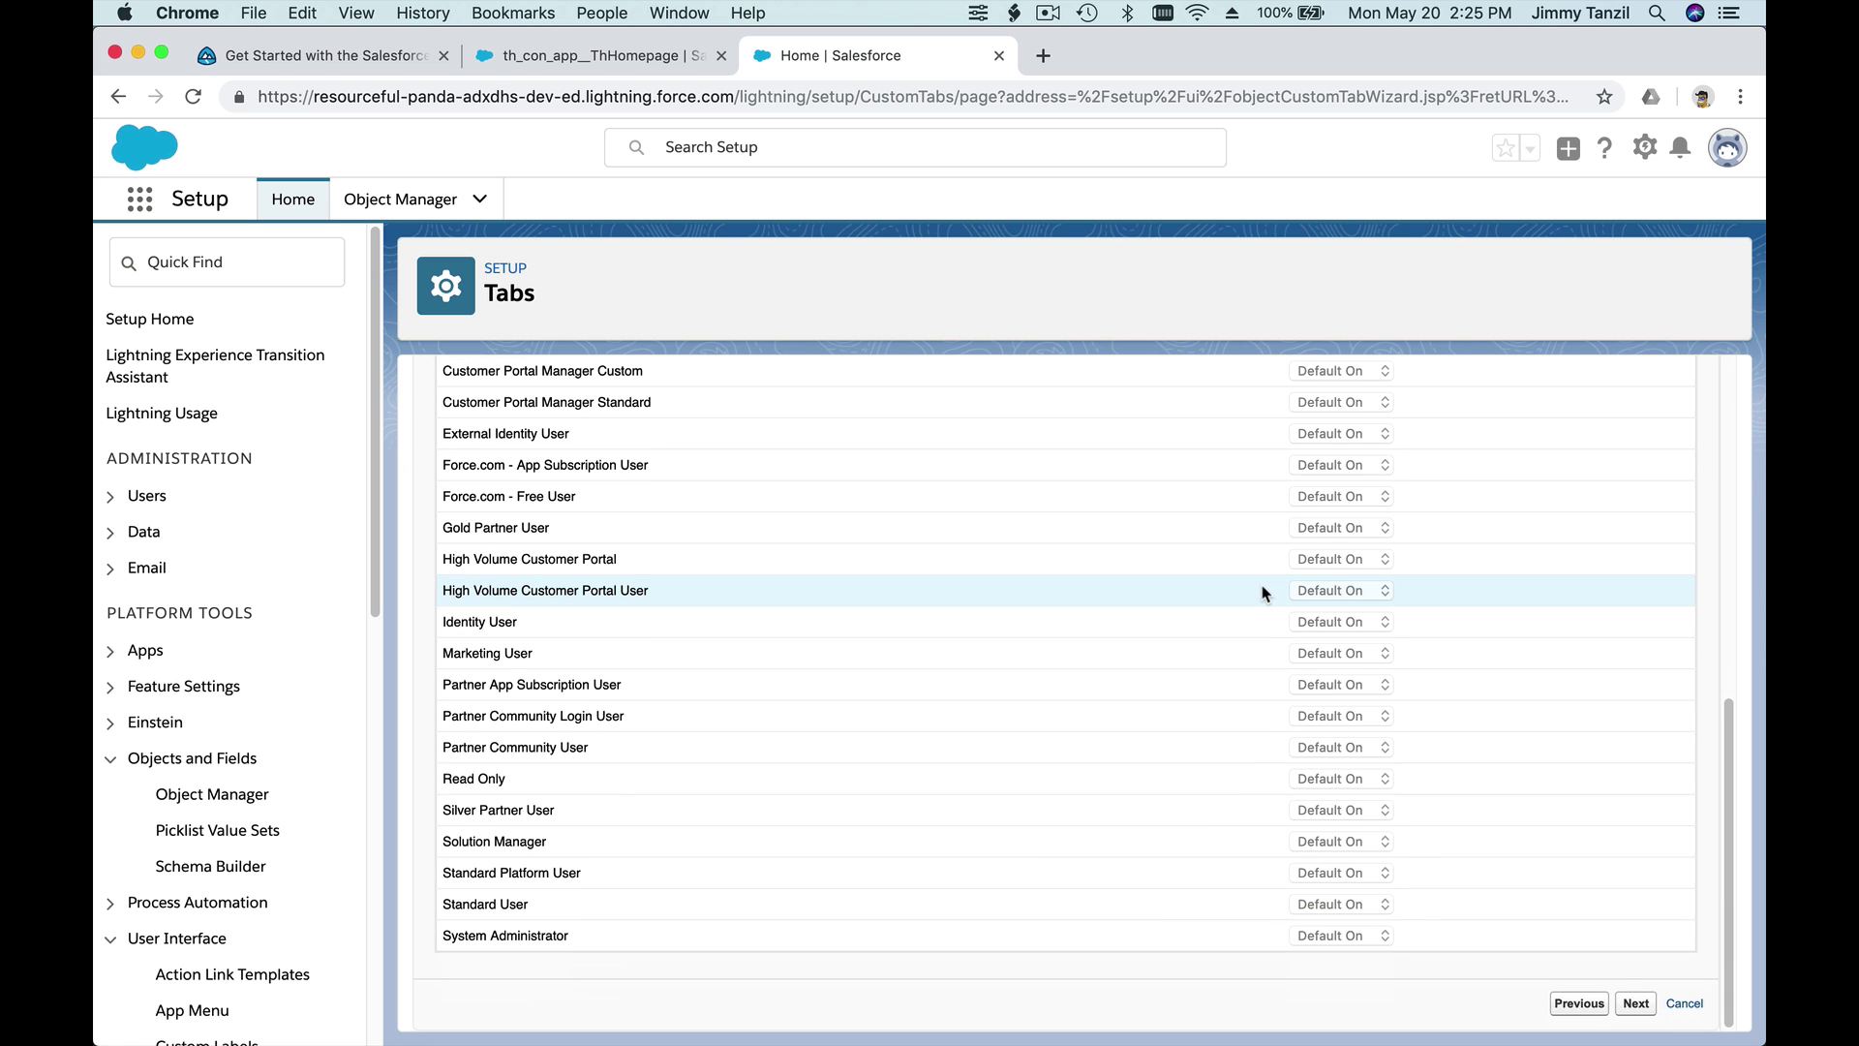
scroll(1261, 592, up, 13)
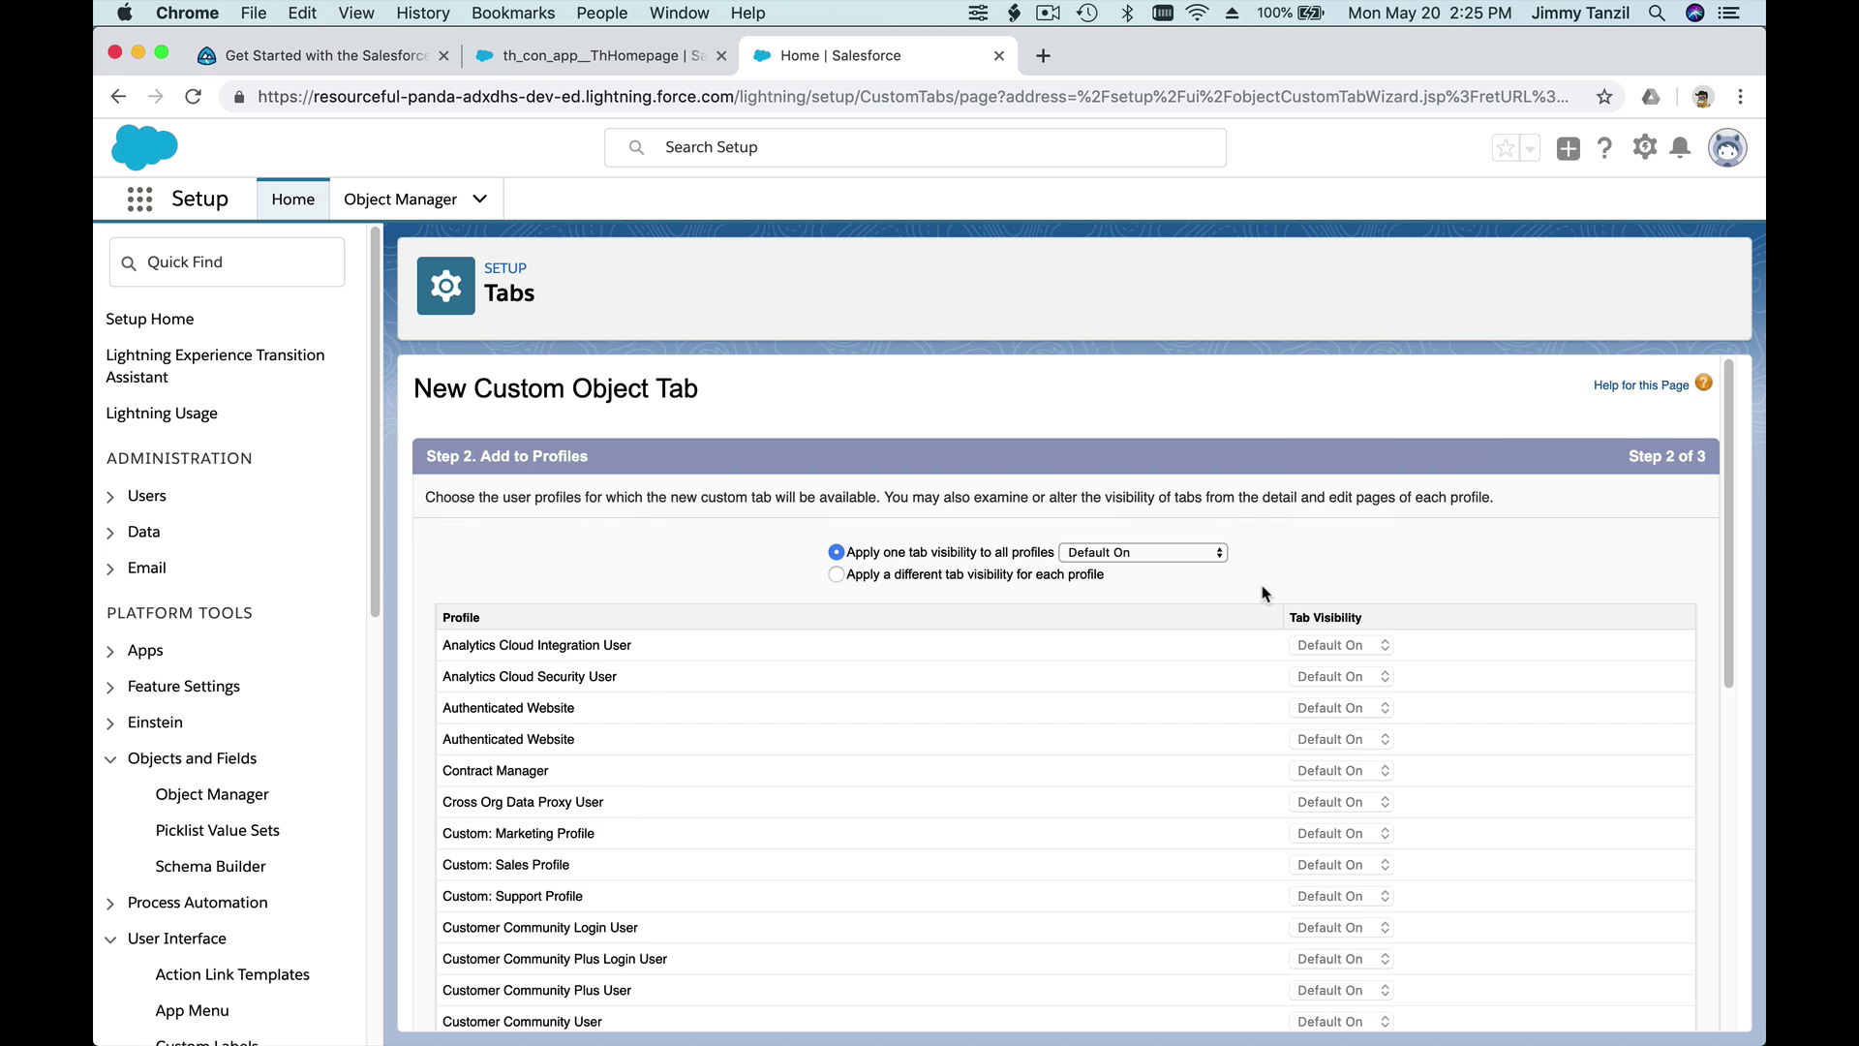
scroll(1261, 592, down, 13)
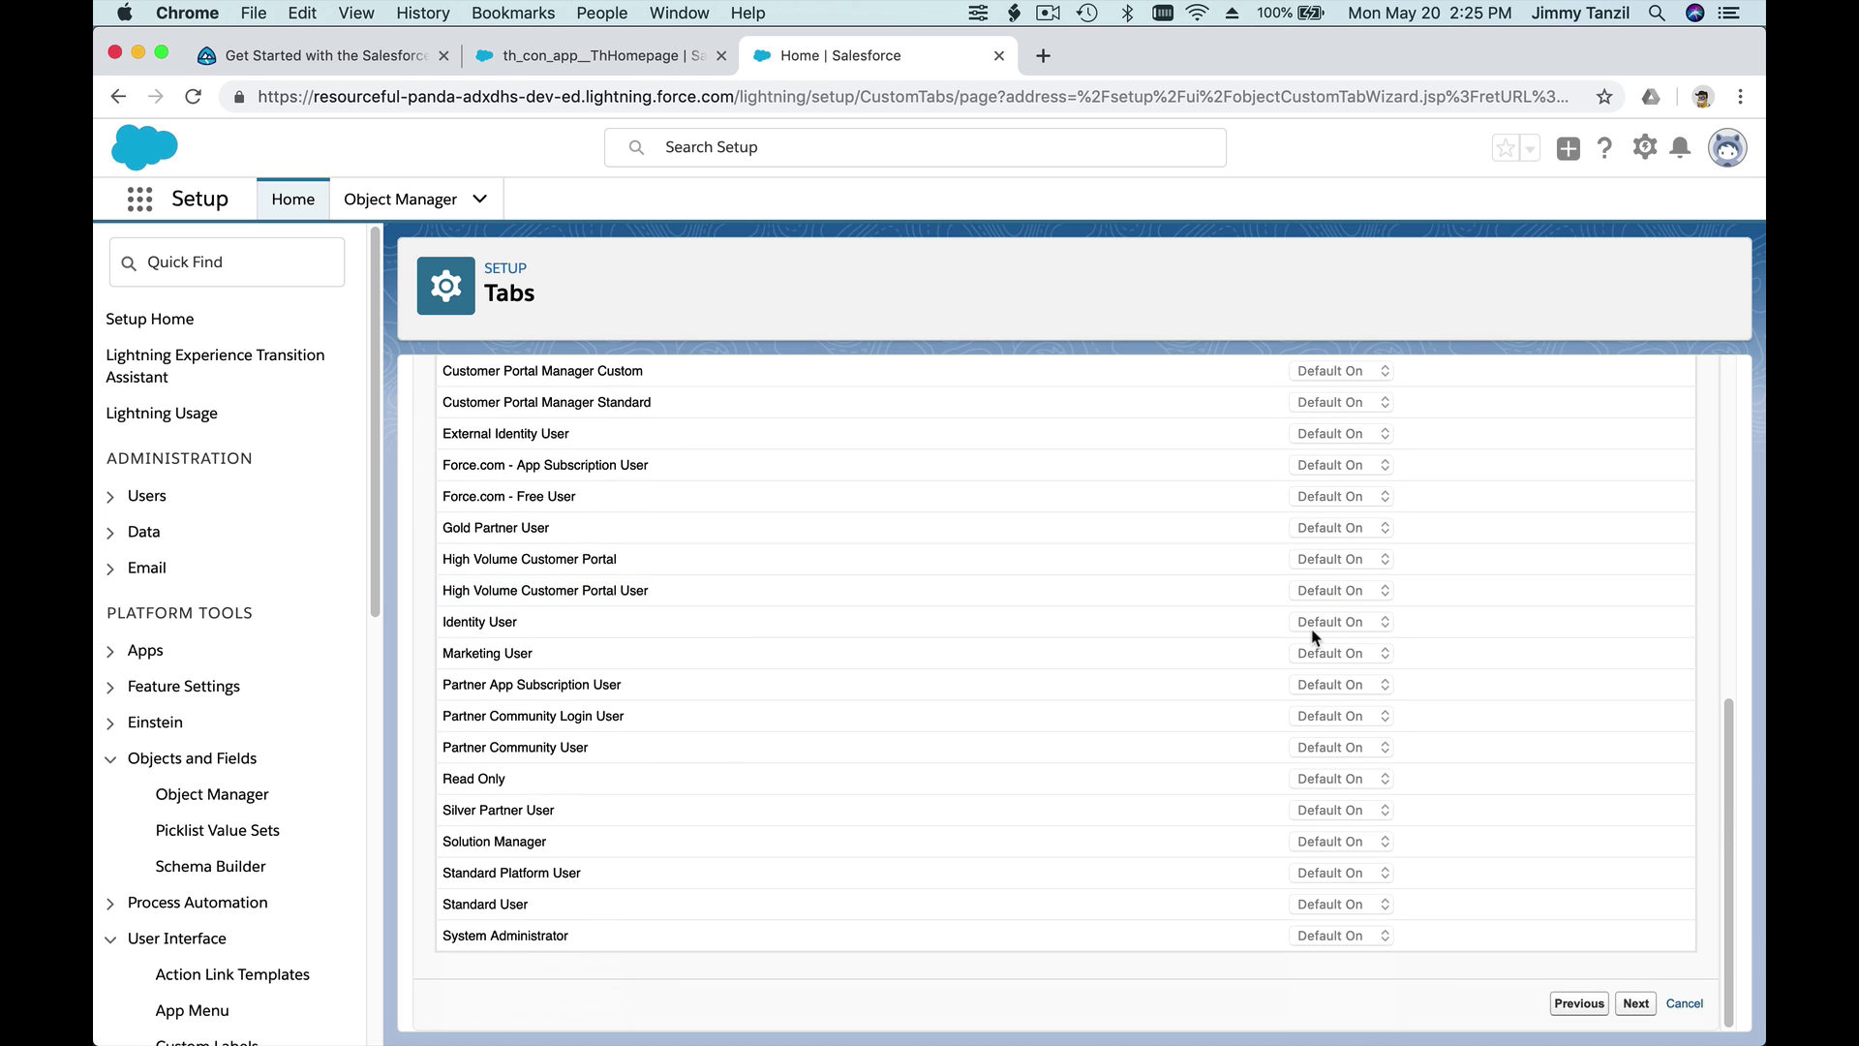
scroll(1314, 636, up, 13)
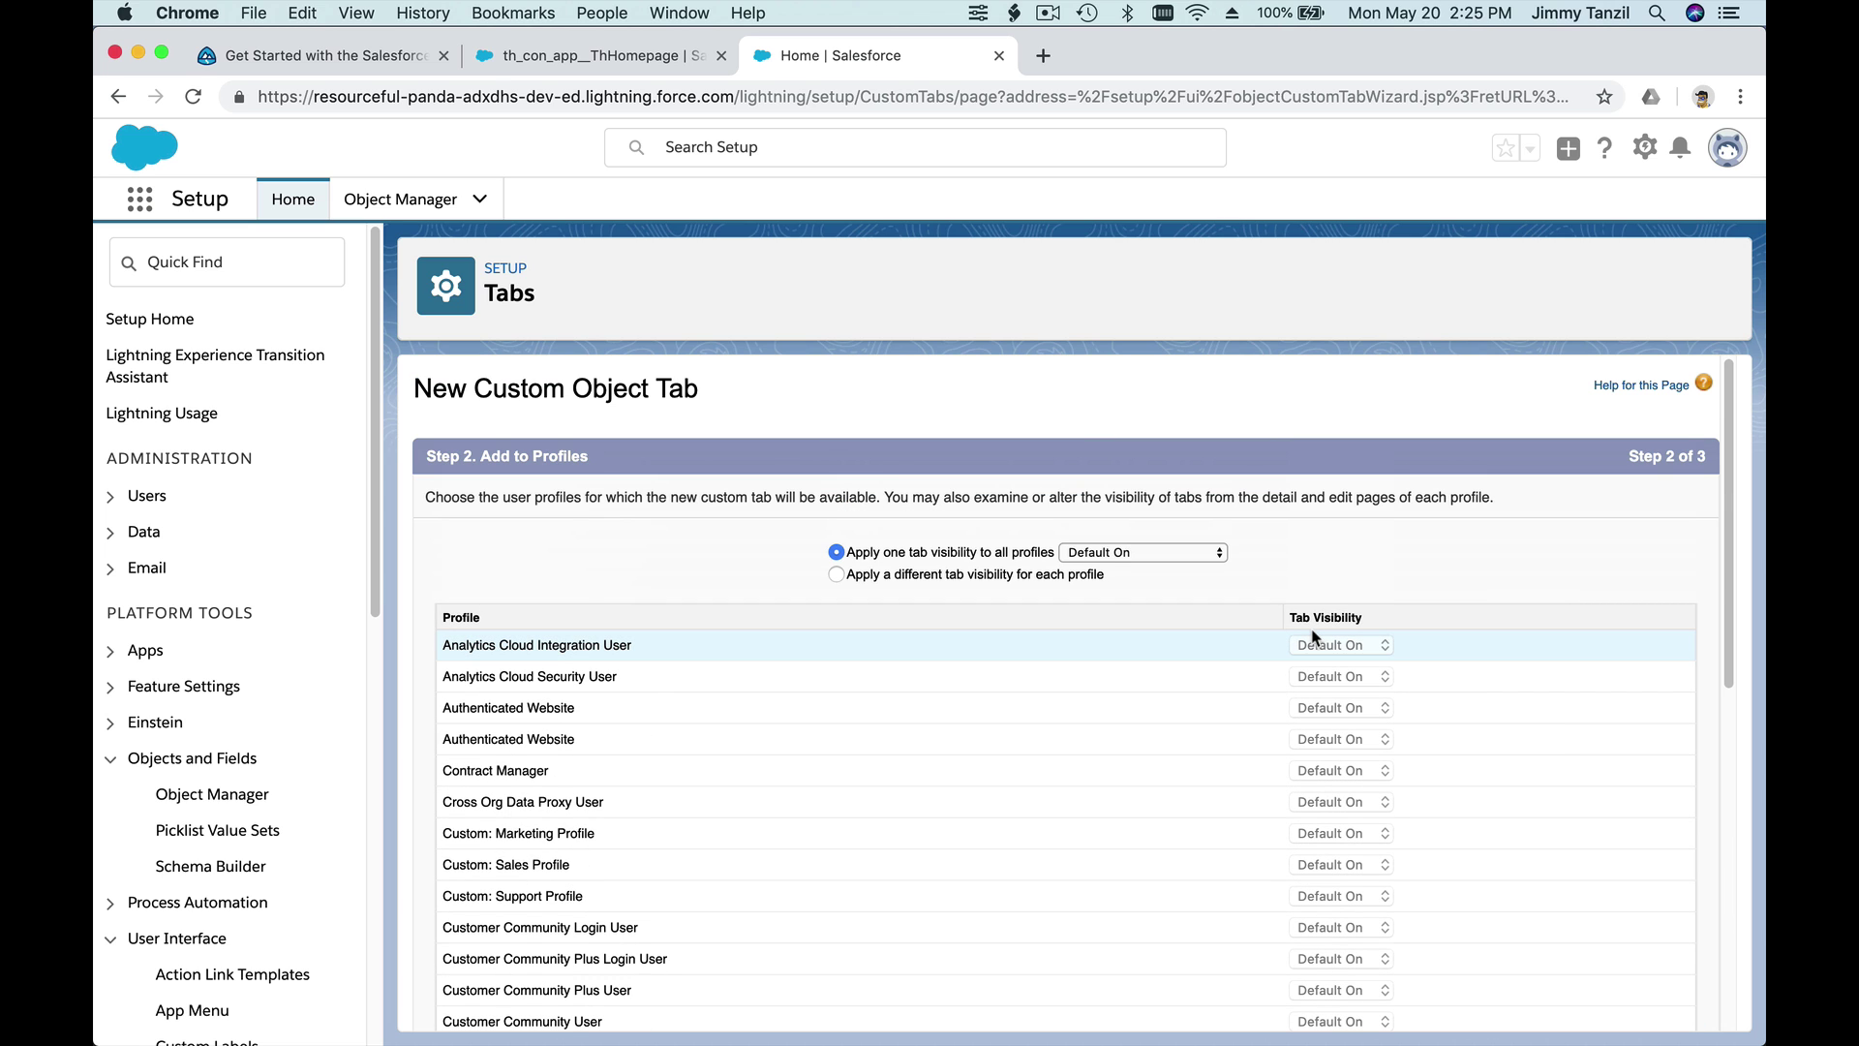
scroll(1065, 596, down, 2)
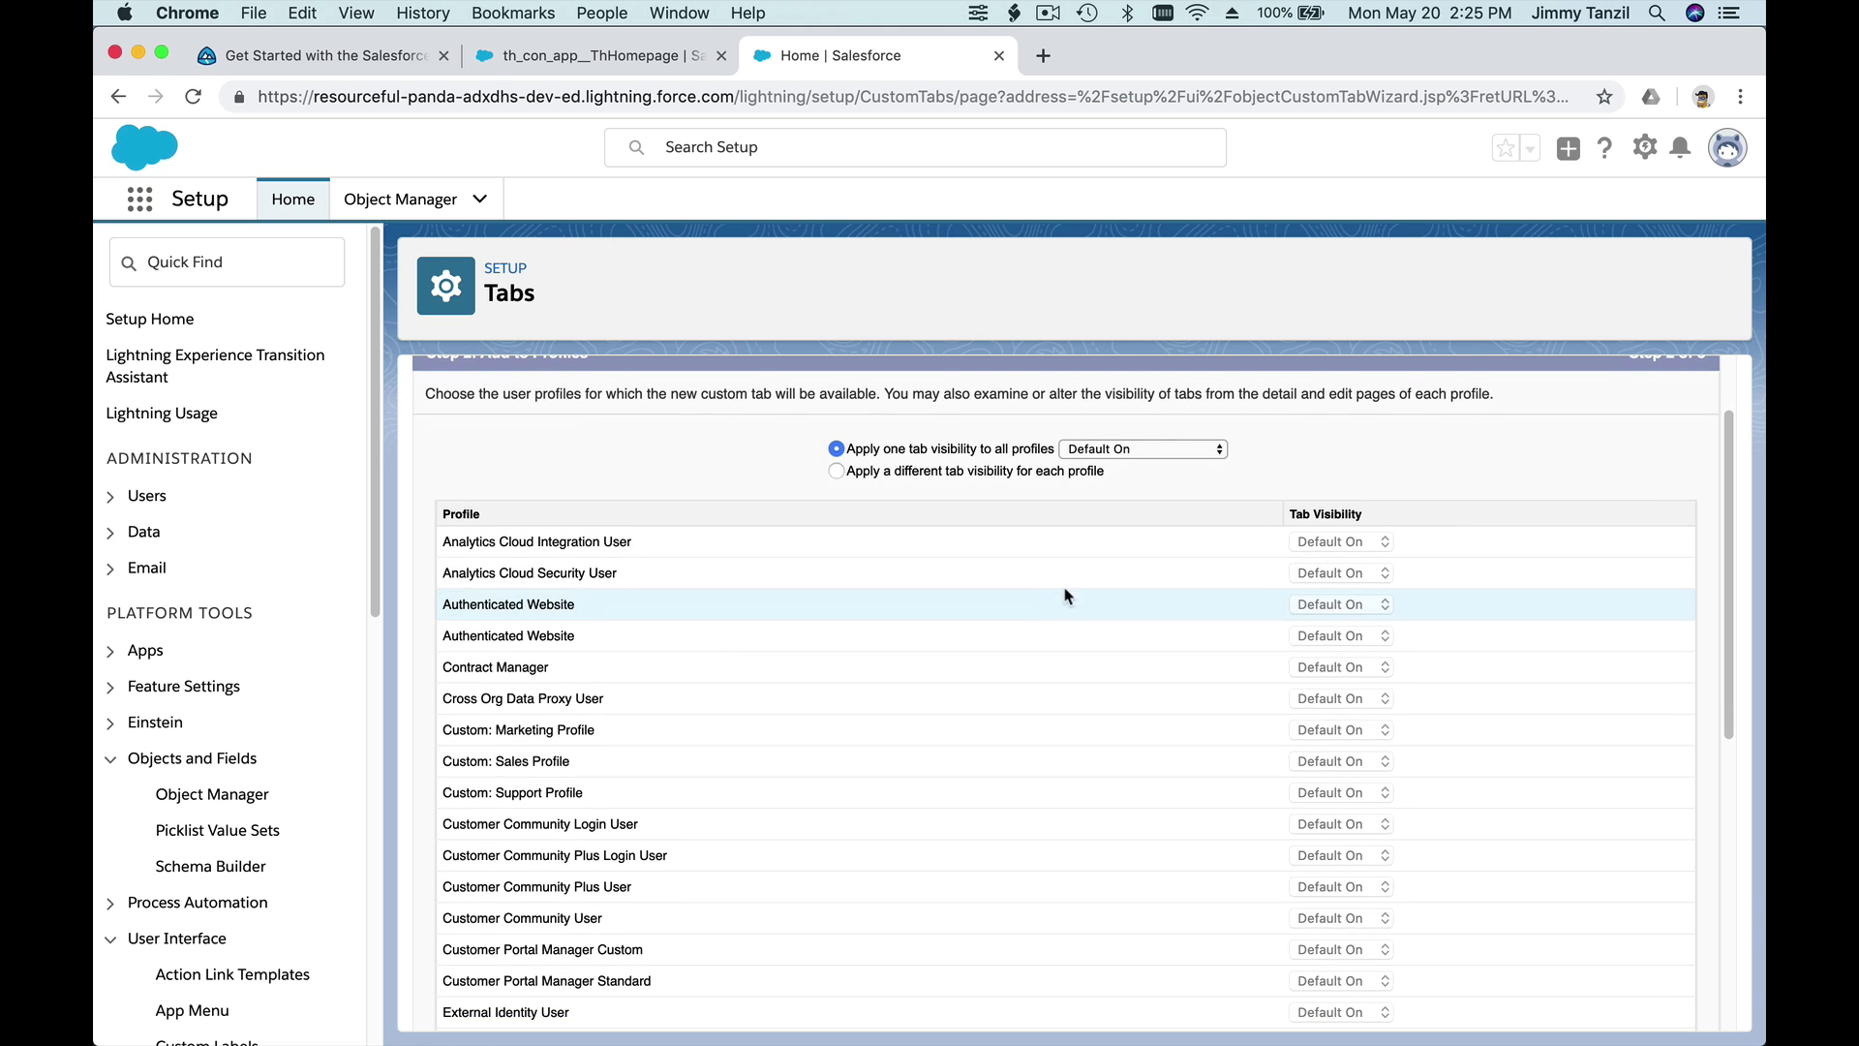
scroll(1261, 594, down, 11)
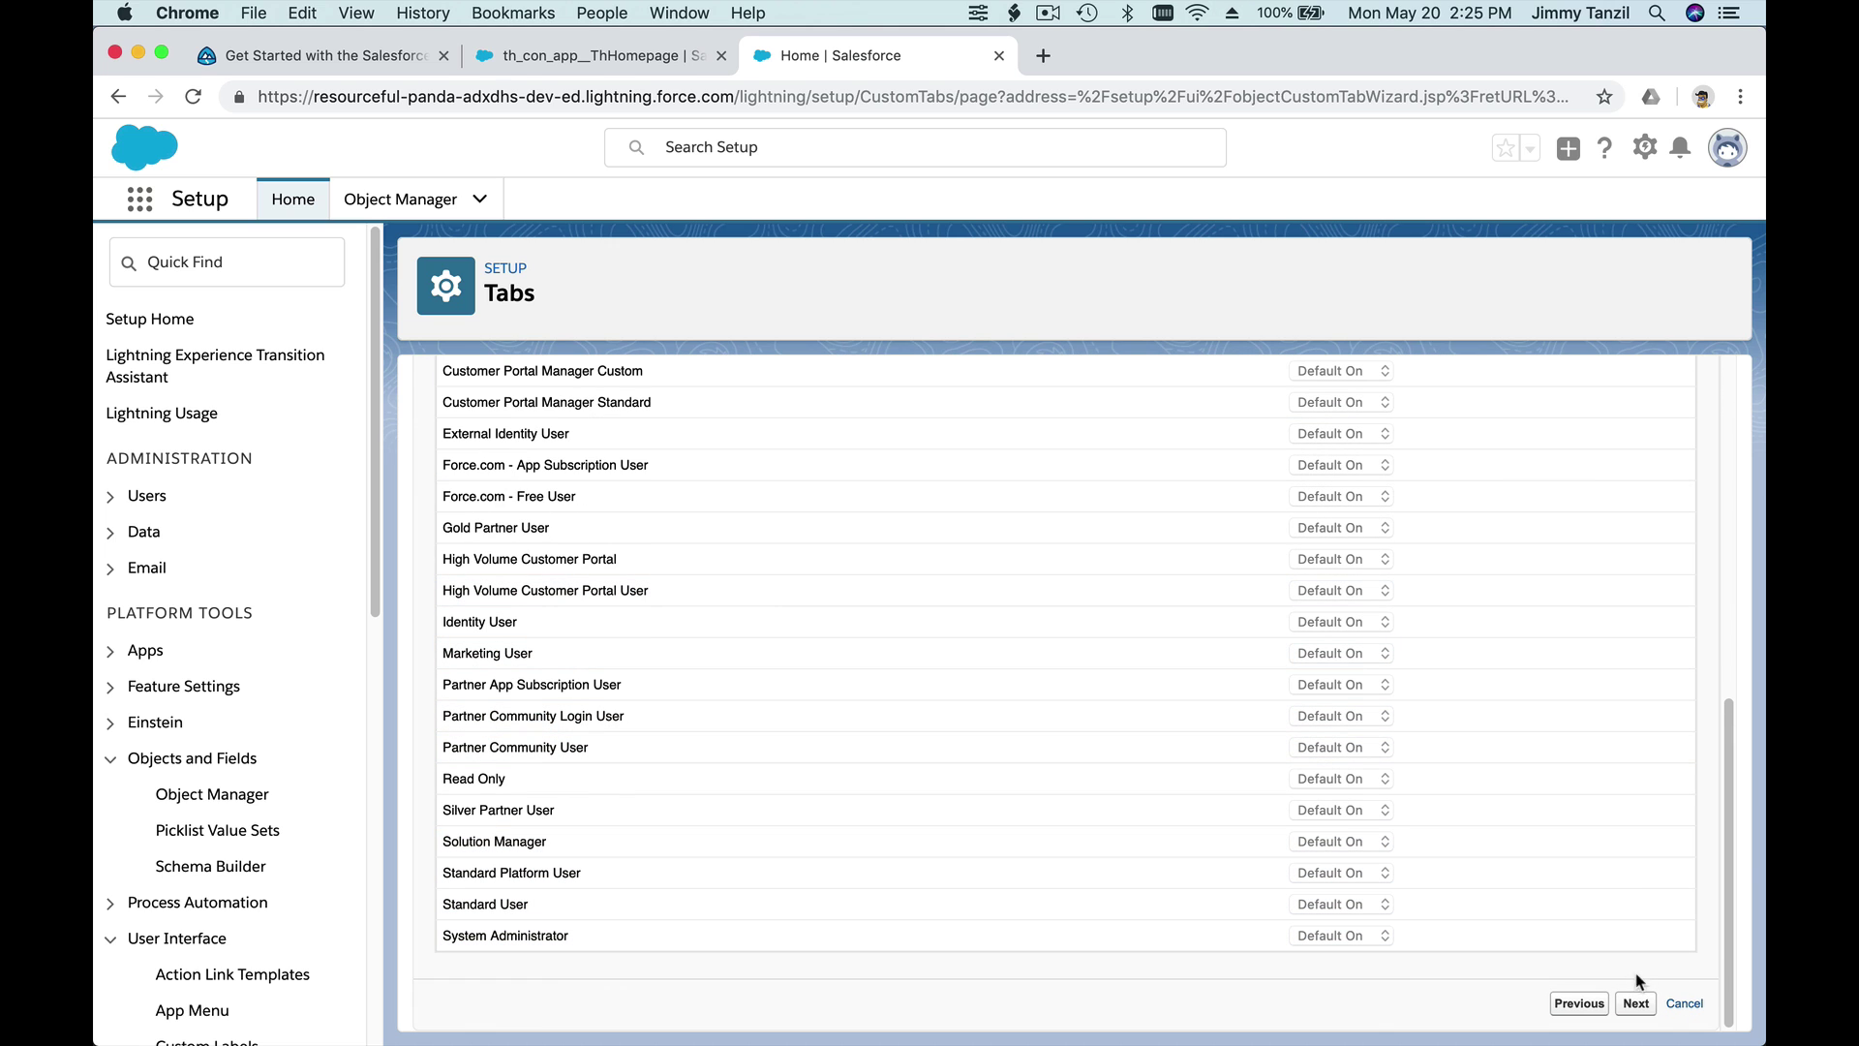
click(1635, 1003)
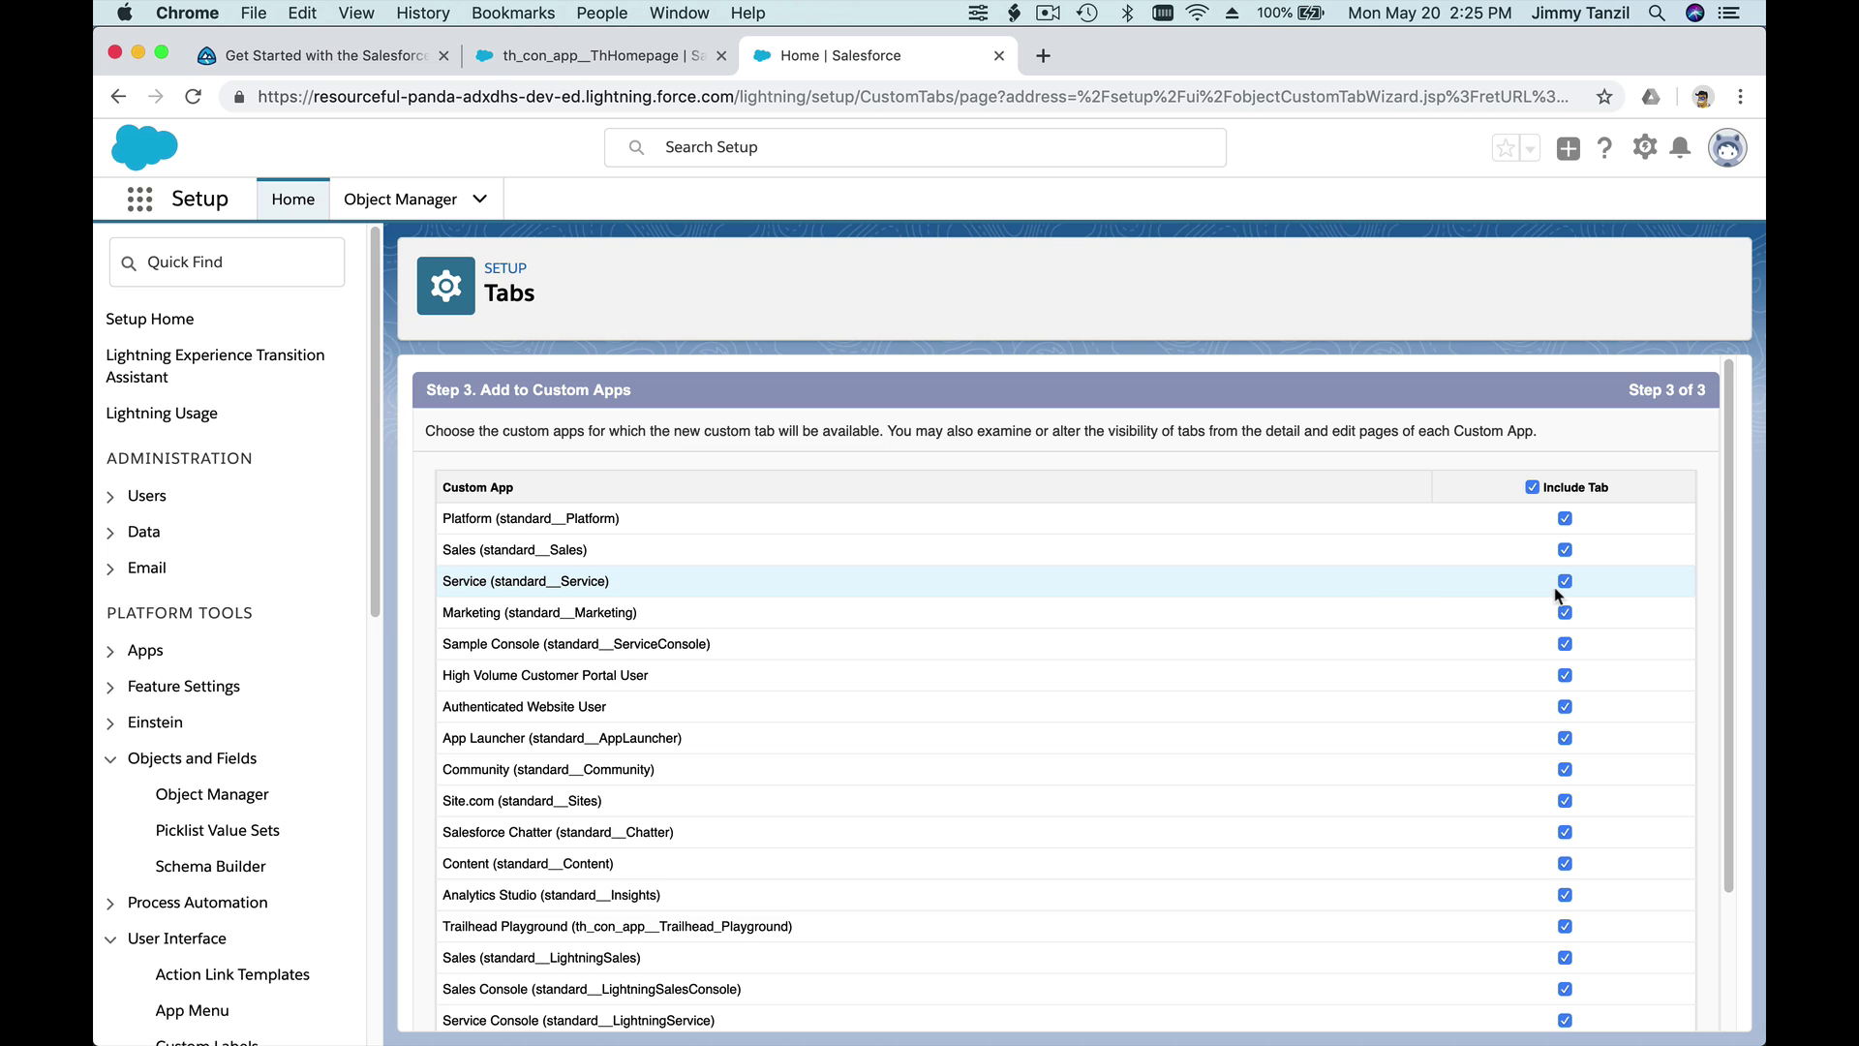
scroll(1500, 727, down, 4)
click(1630, 1004)
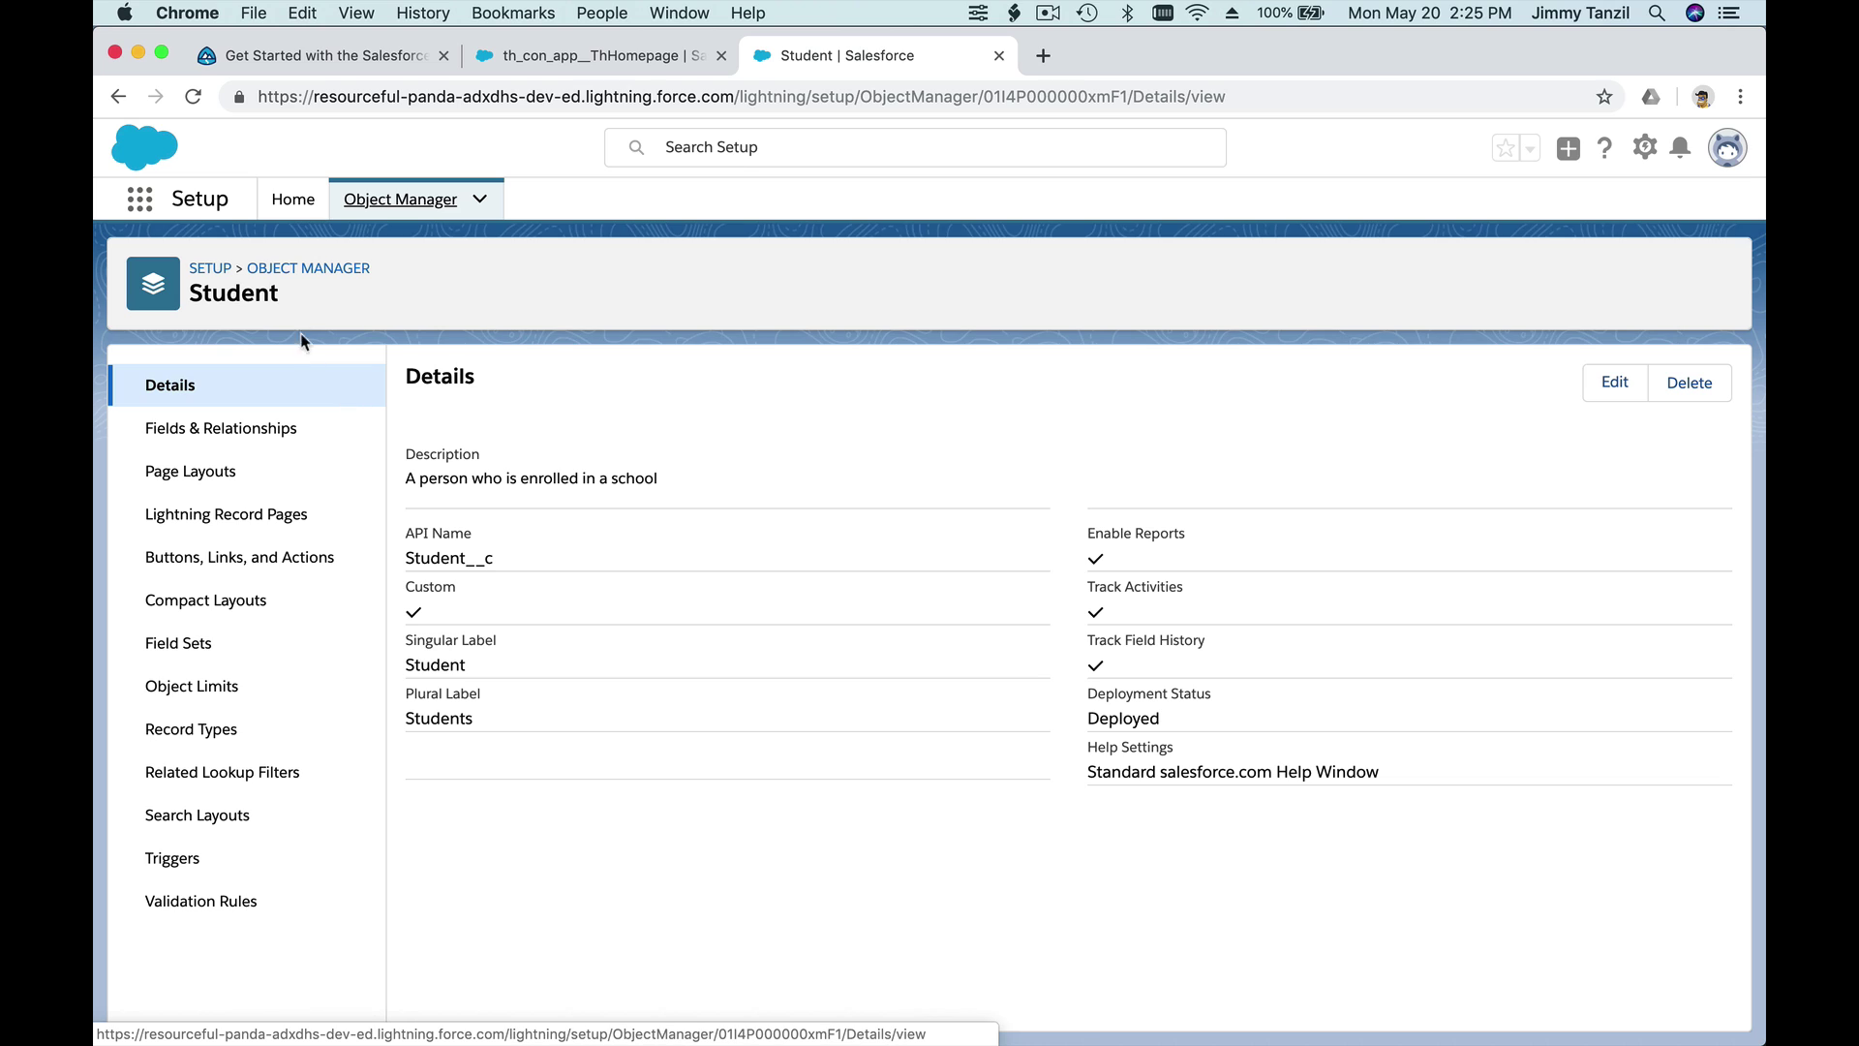
- Go to the Student object's Fields & Relationships list
double_click(229, 296)
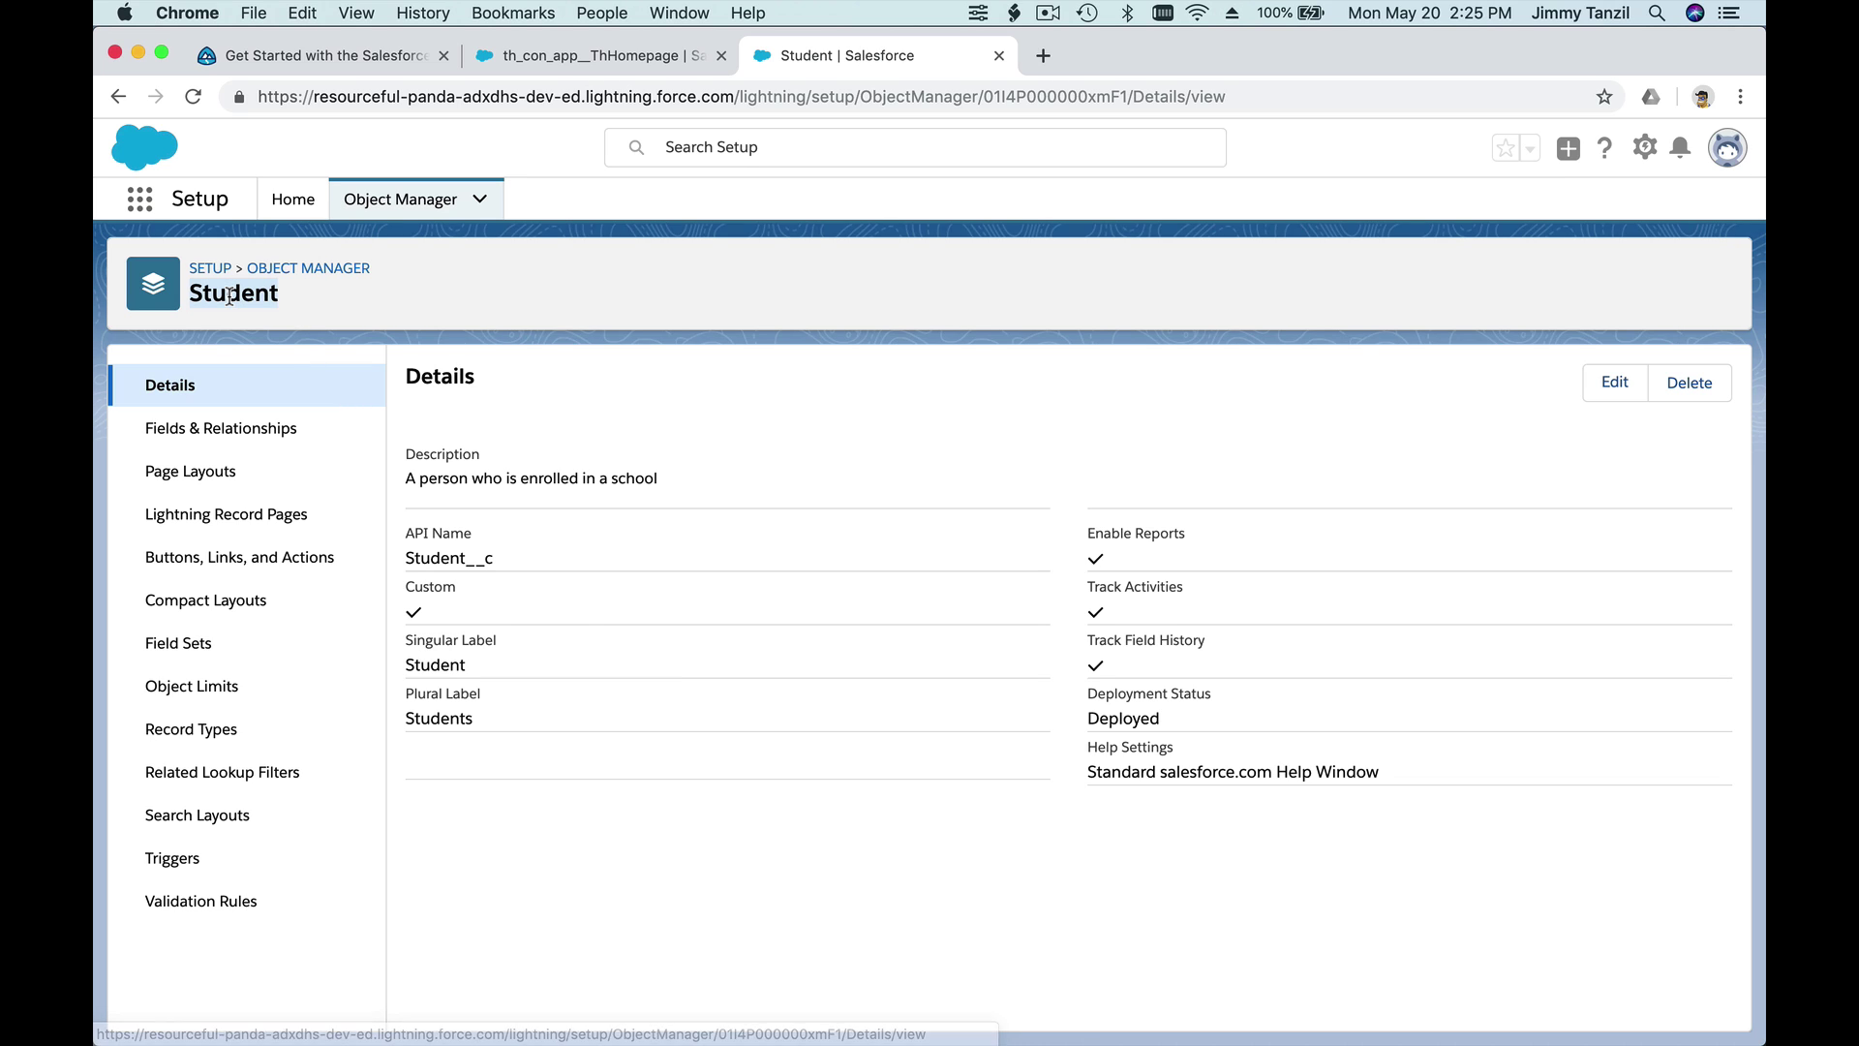
click(278, 318)
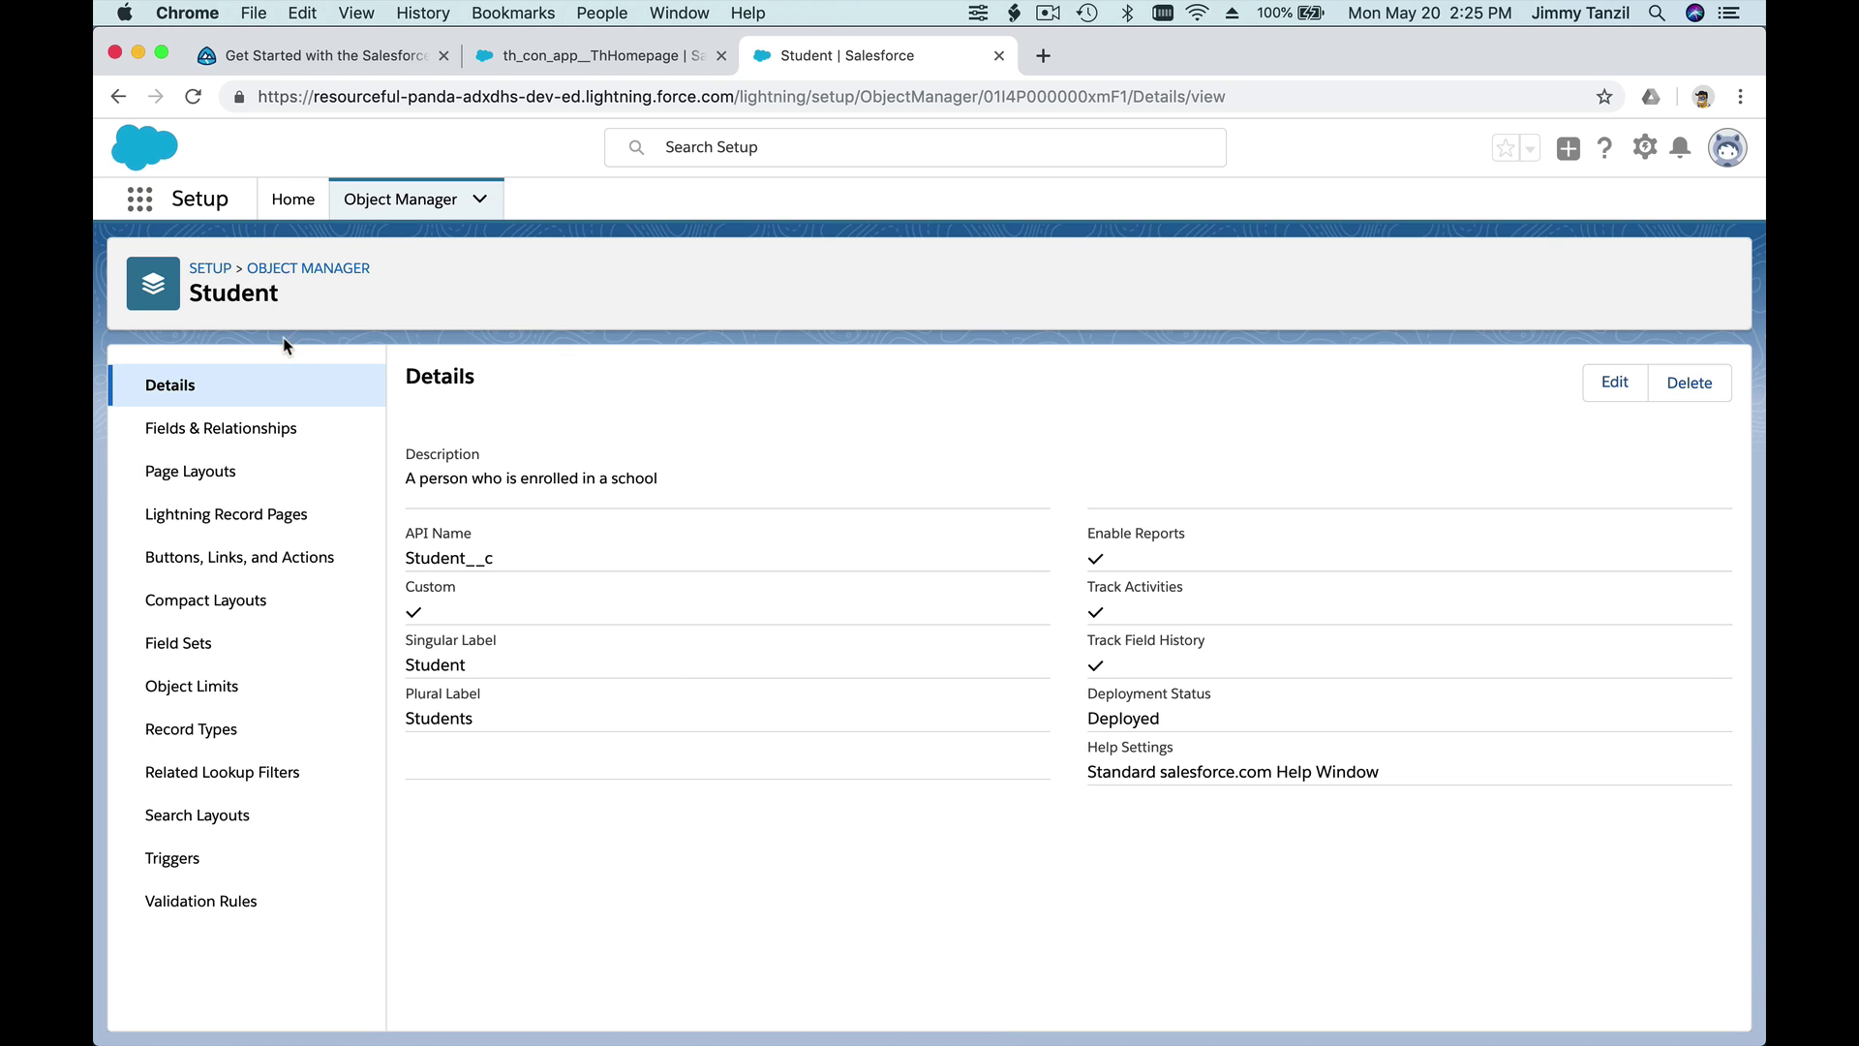
click(259, 438)
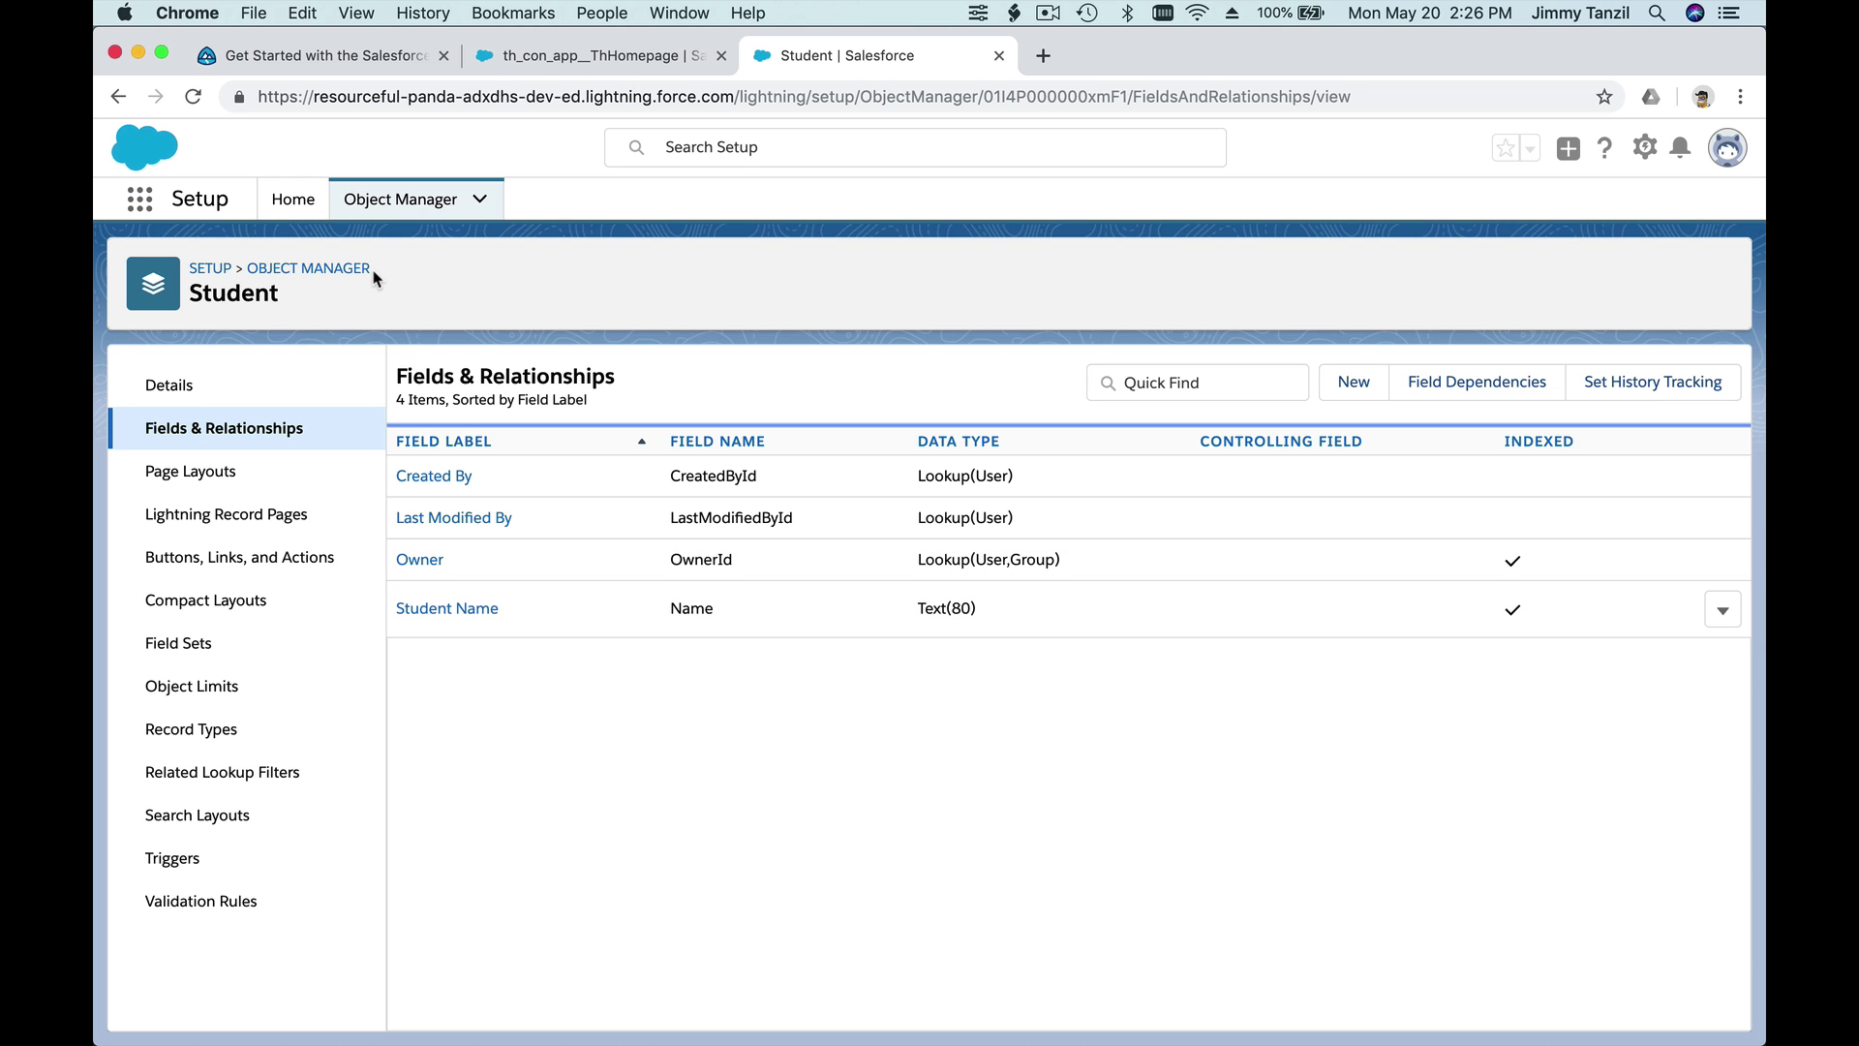
- Start a new custom field on Student with the Date data type
click(1359, 387)
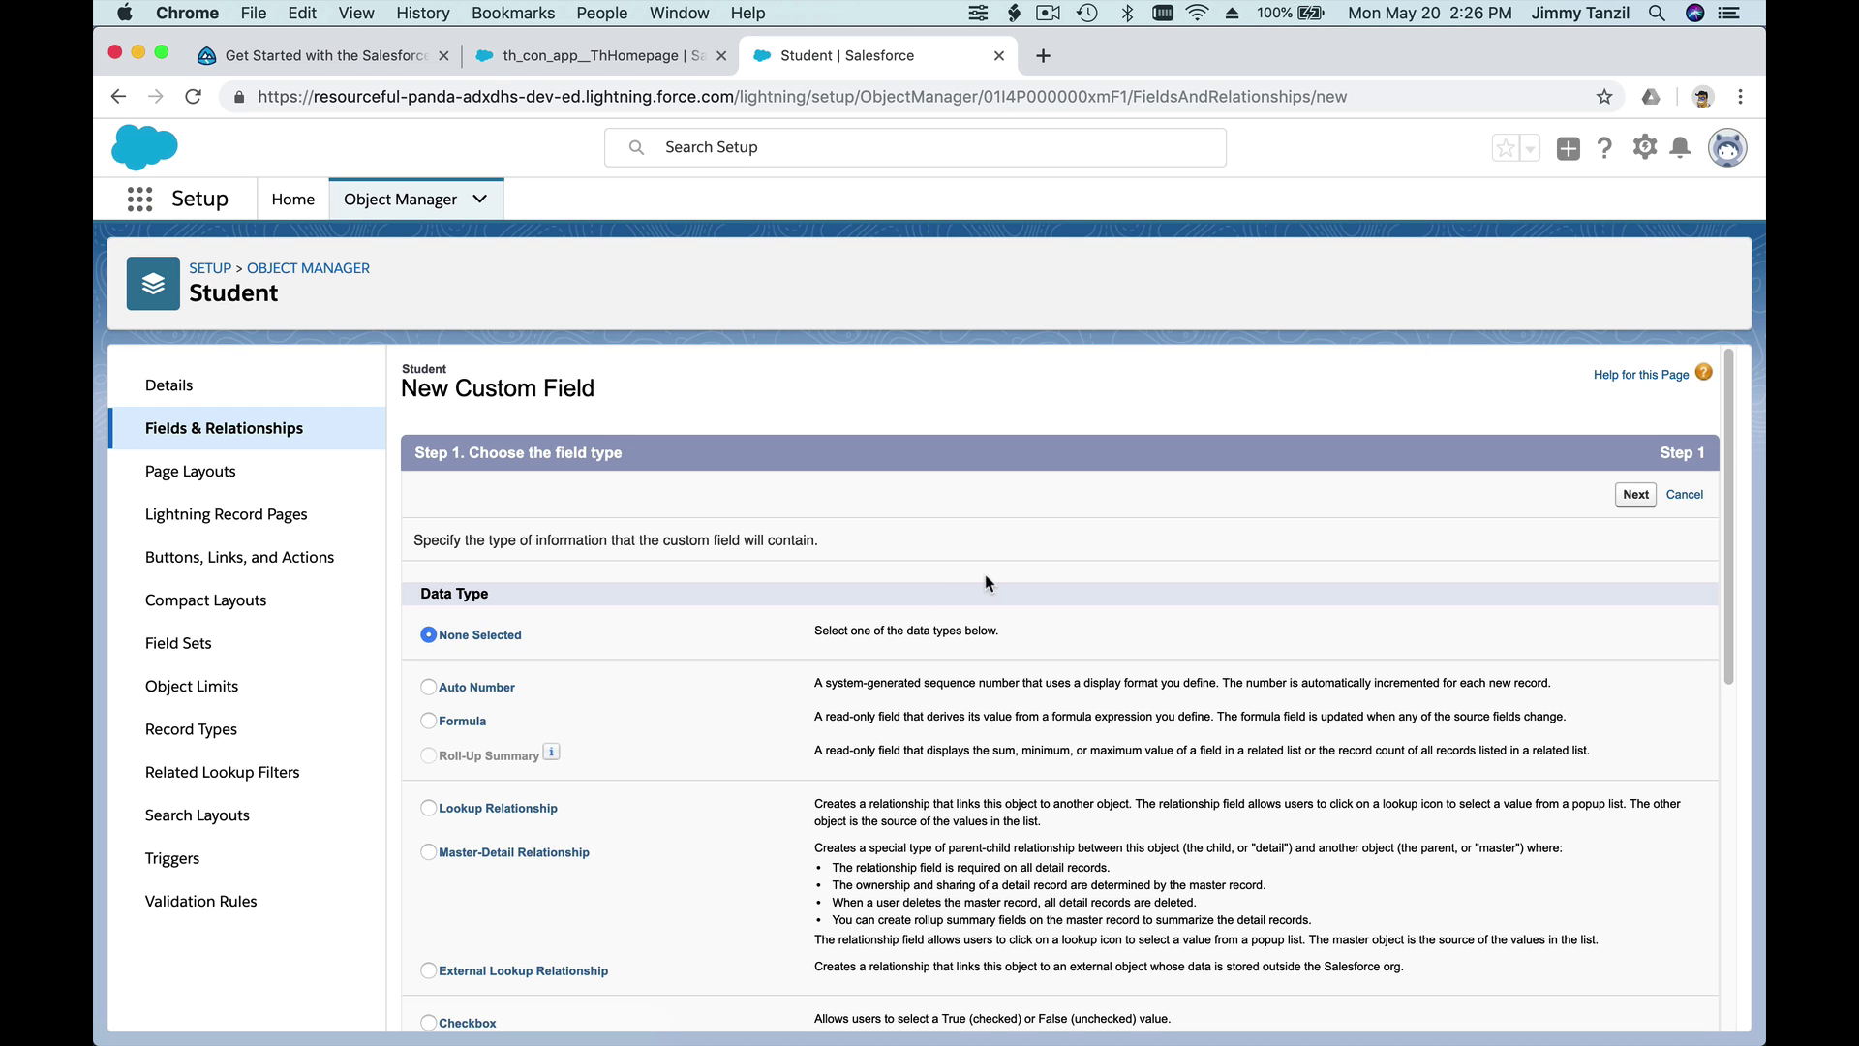
scroll(985, 581, down, 5)
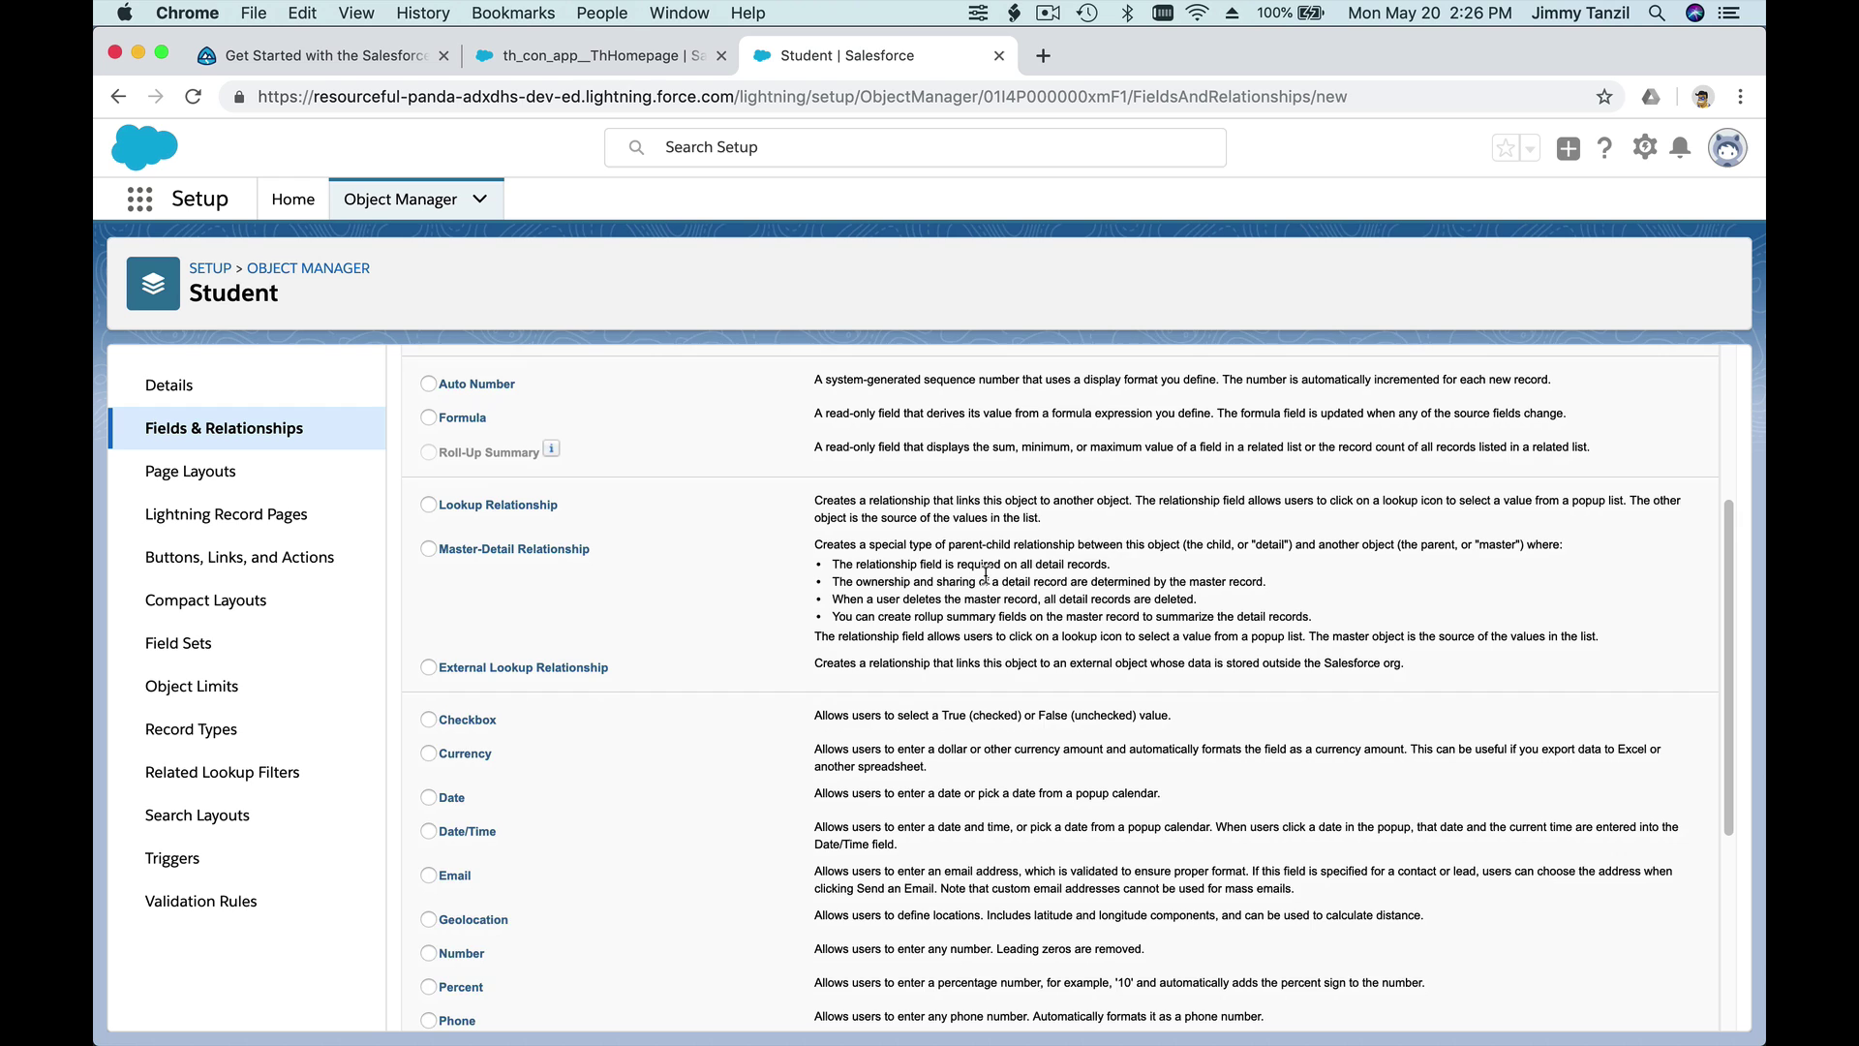
scroll(984, 574, down, 2)
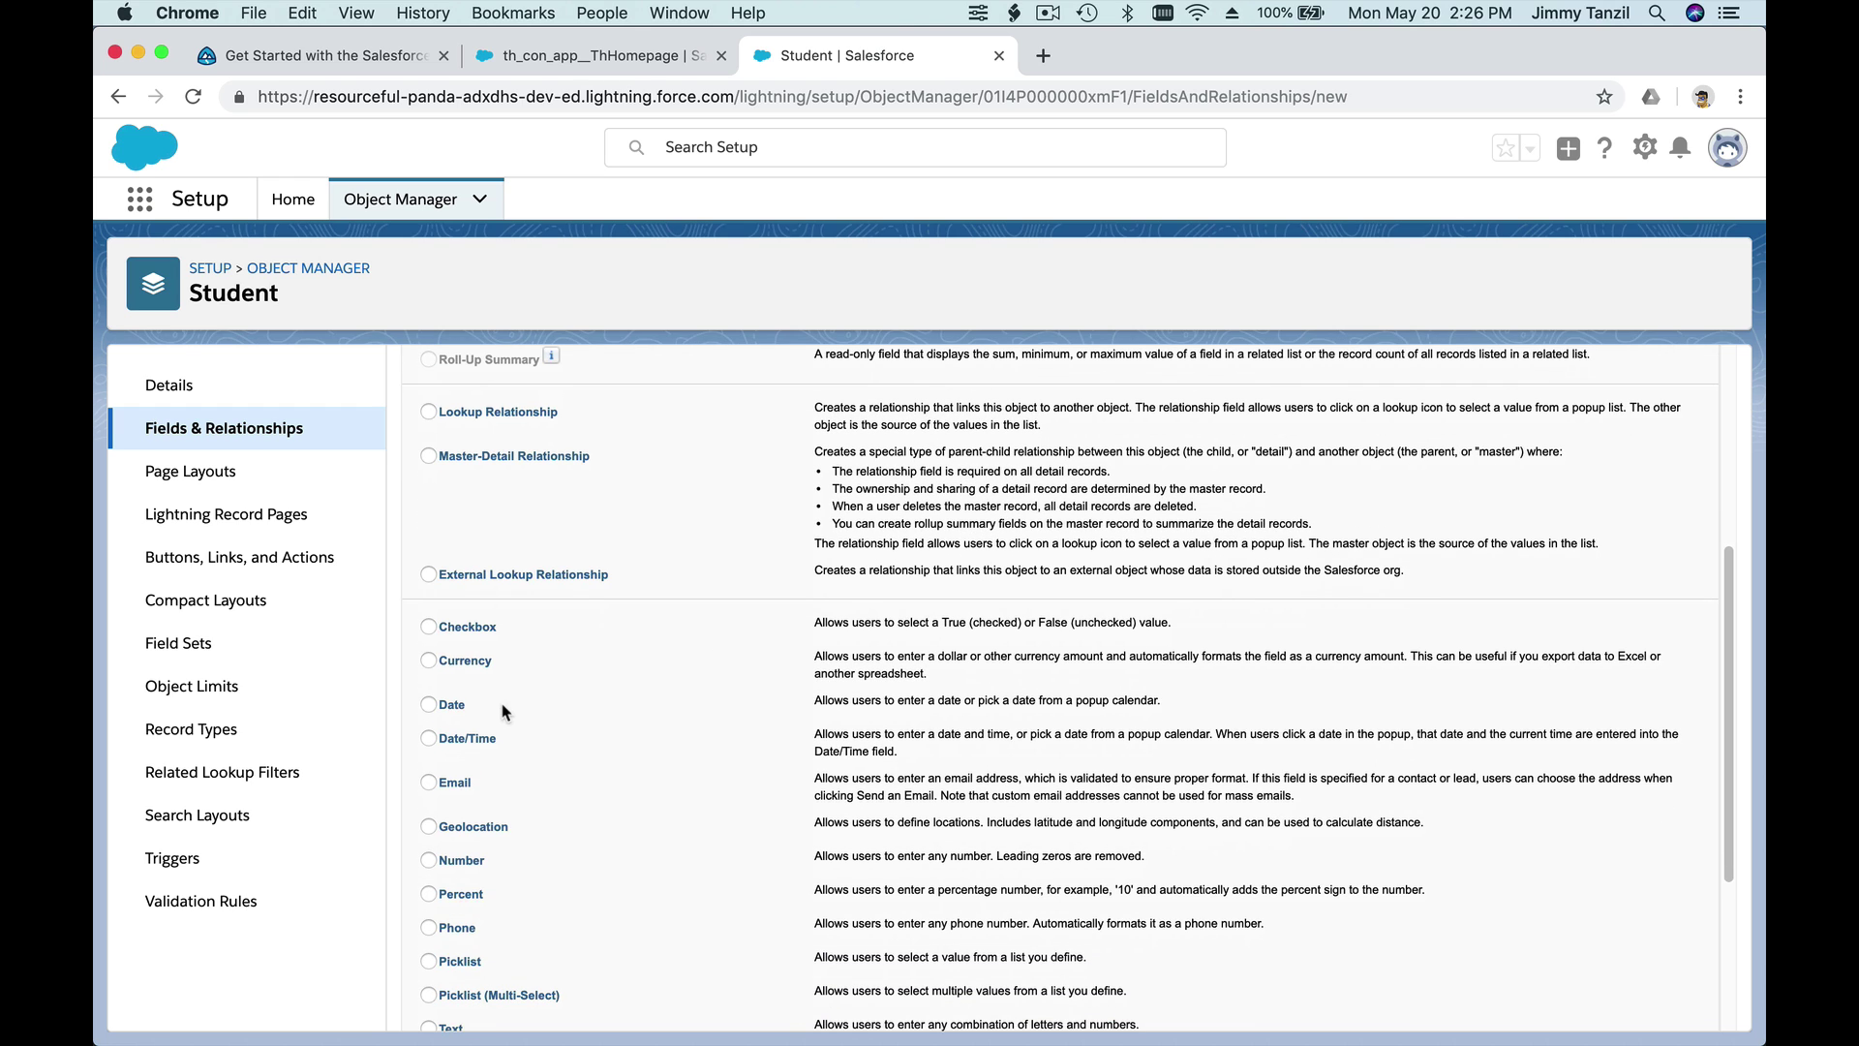
click(427, 706)
scroll(733, 717, down, 5)
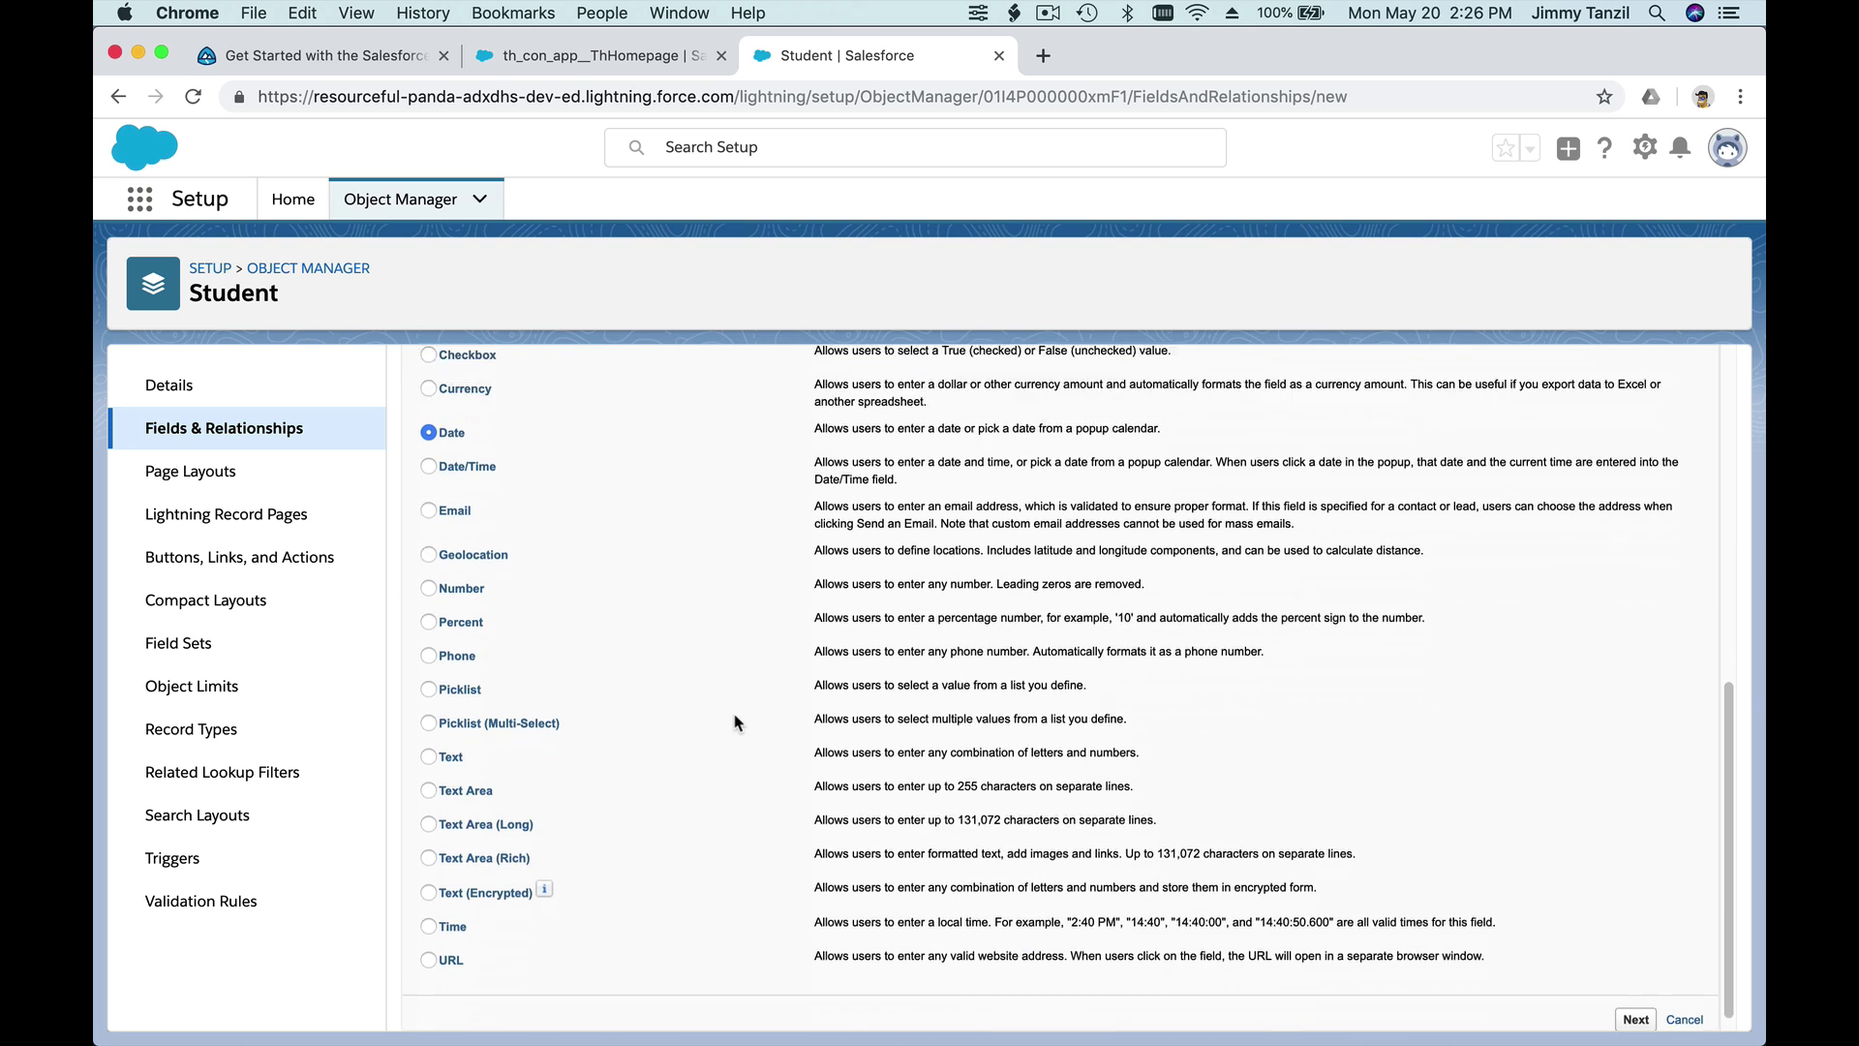
click(1626, 1012)
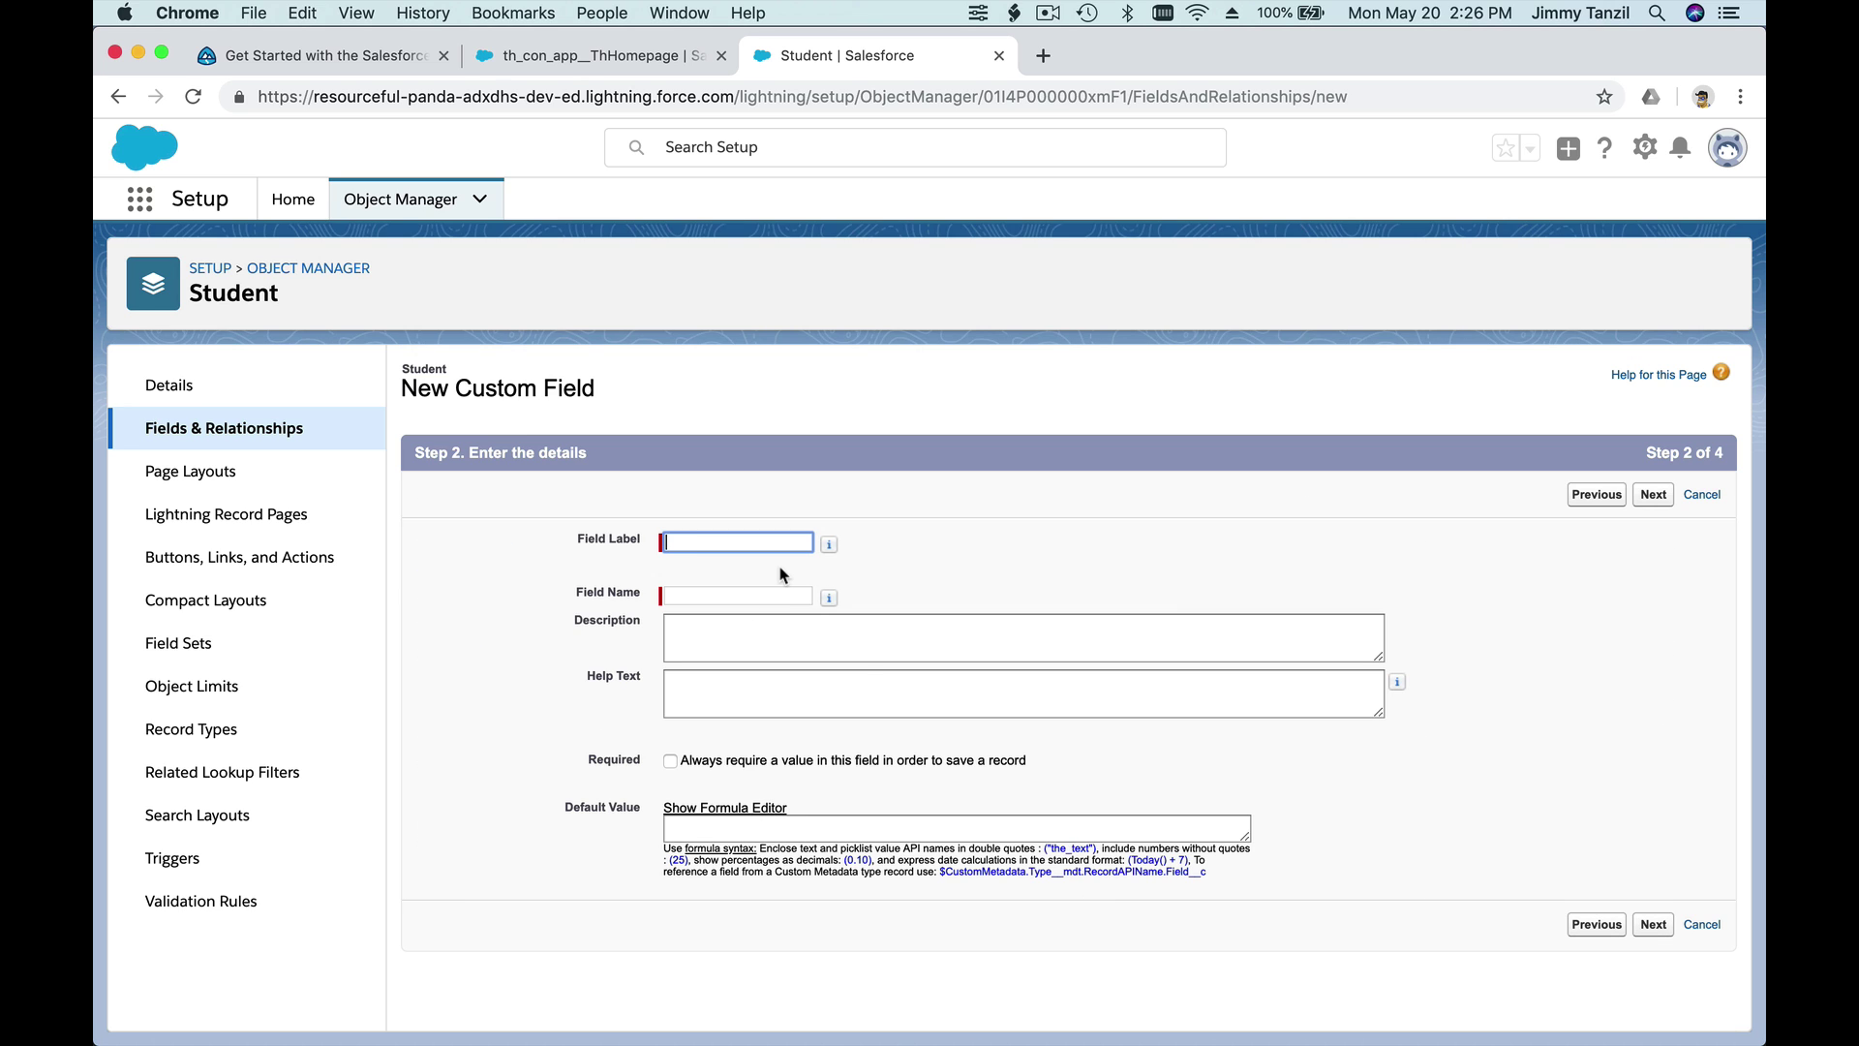
- Label it Birth Date, make it visible to all profiles, and save it to Student Layout
text(Birth Date)
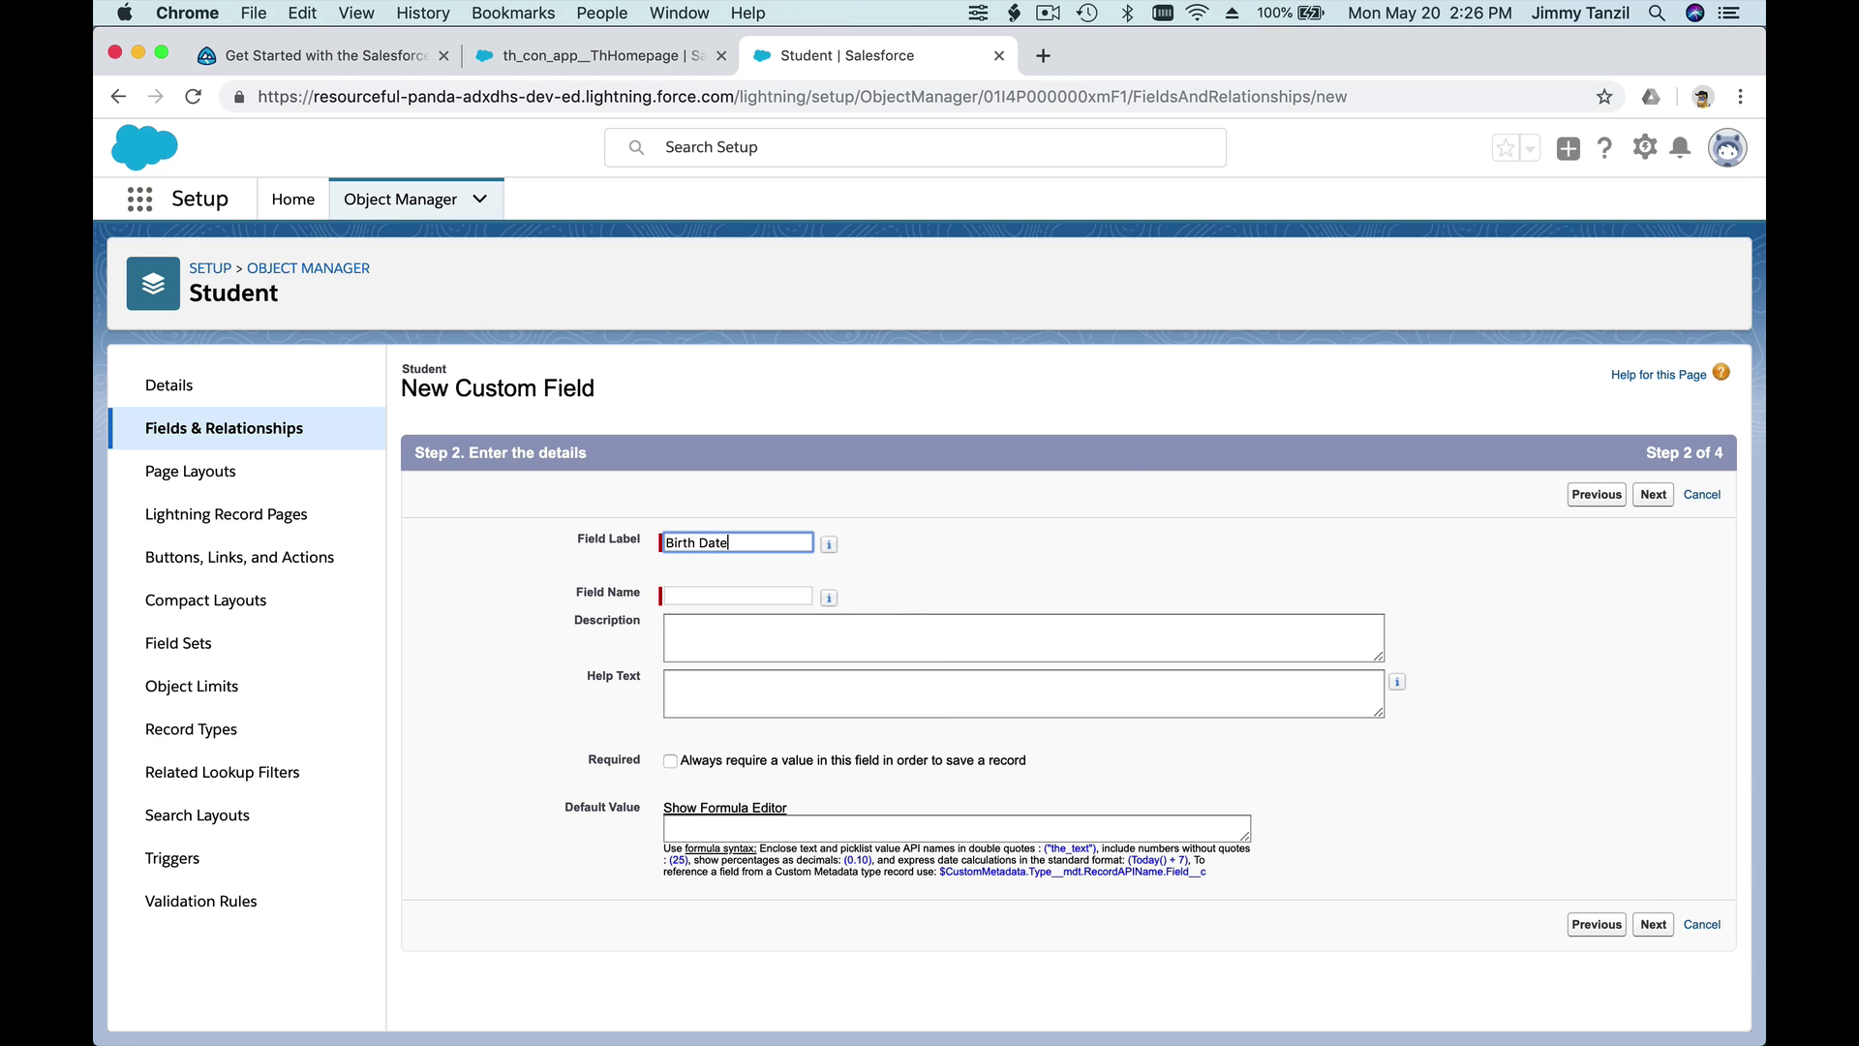
key(Tab)
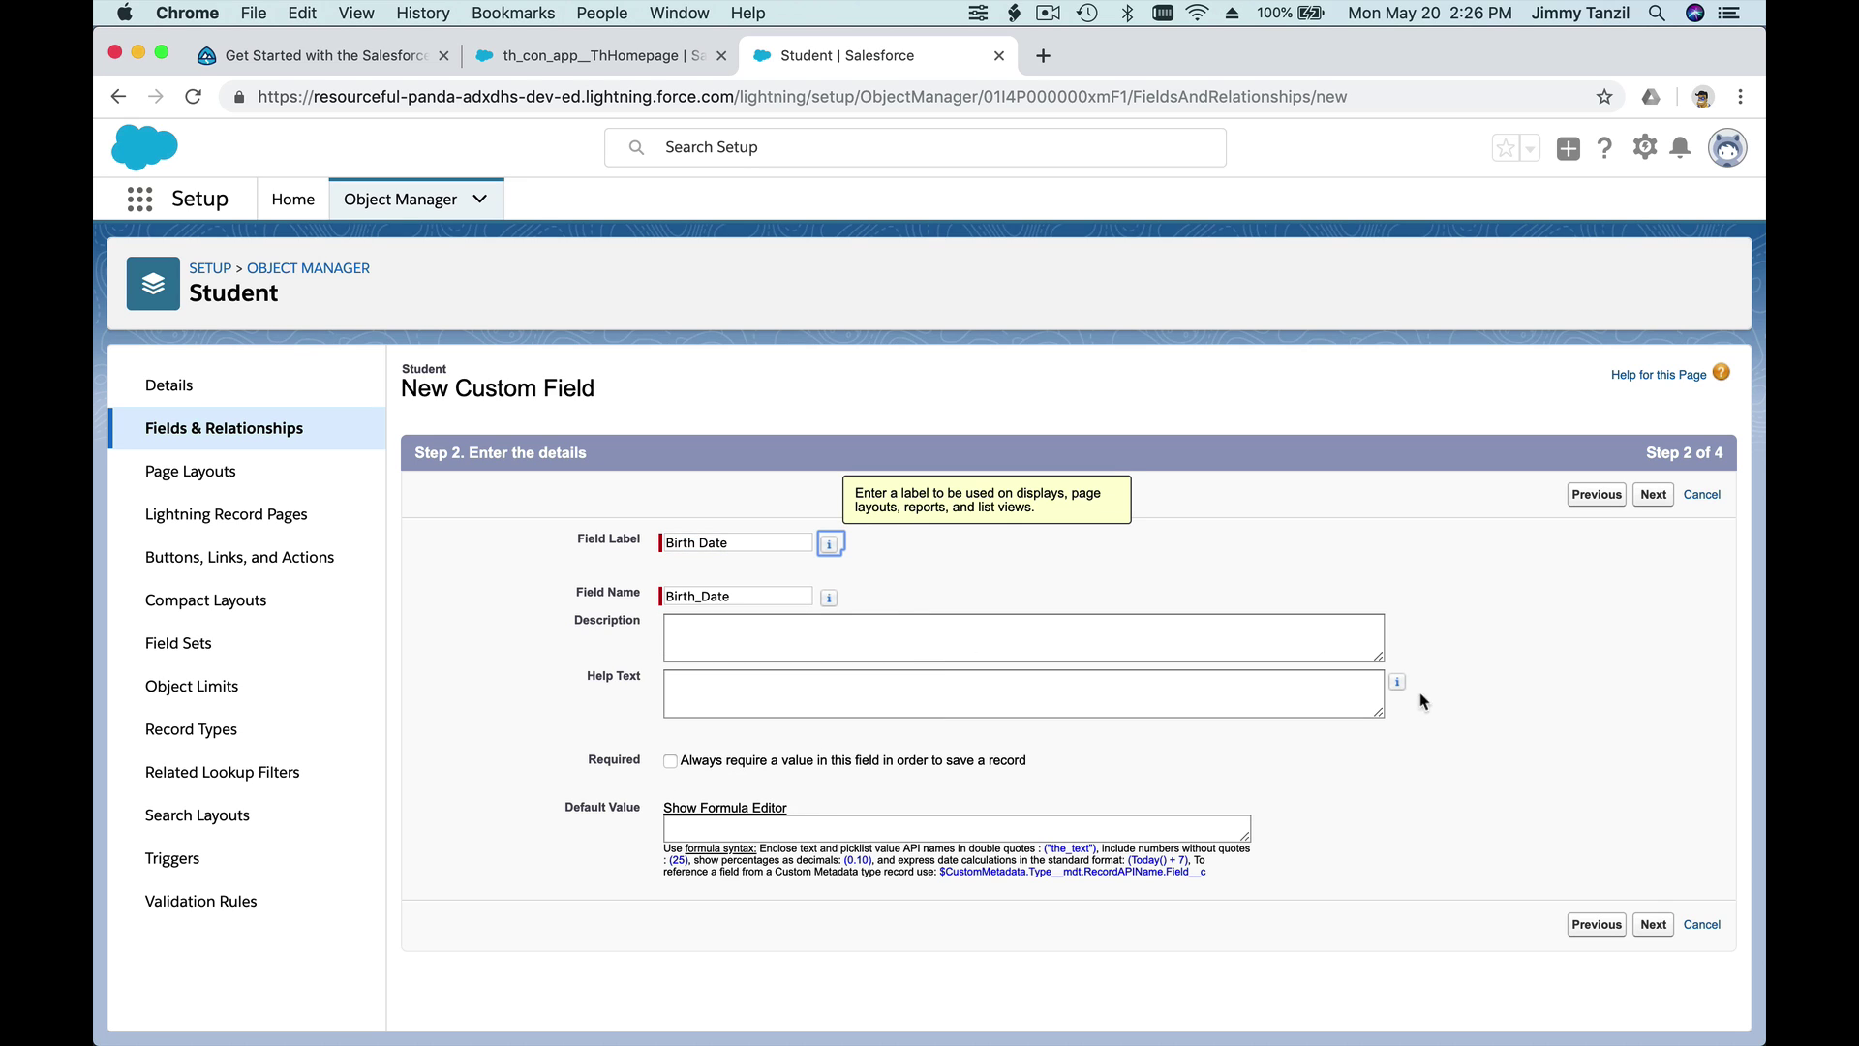
click(1489, 699)
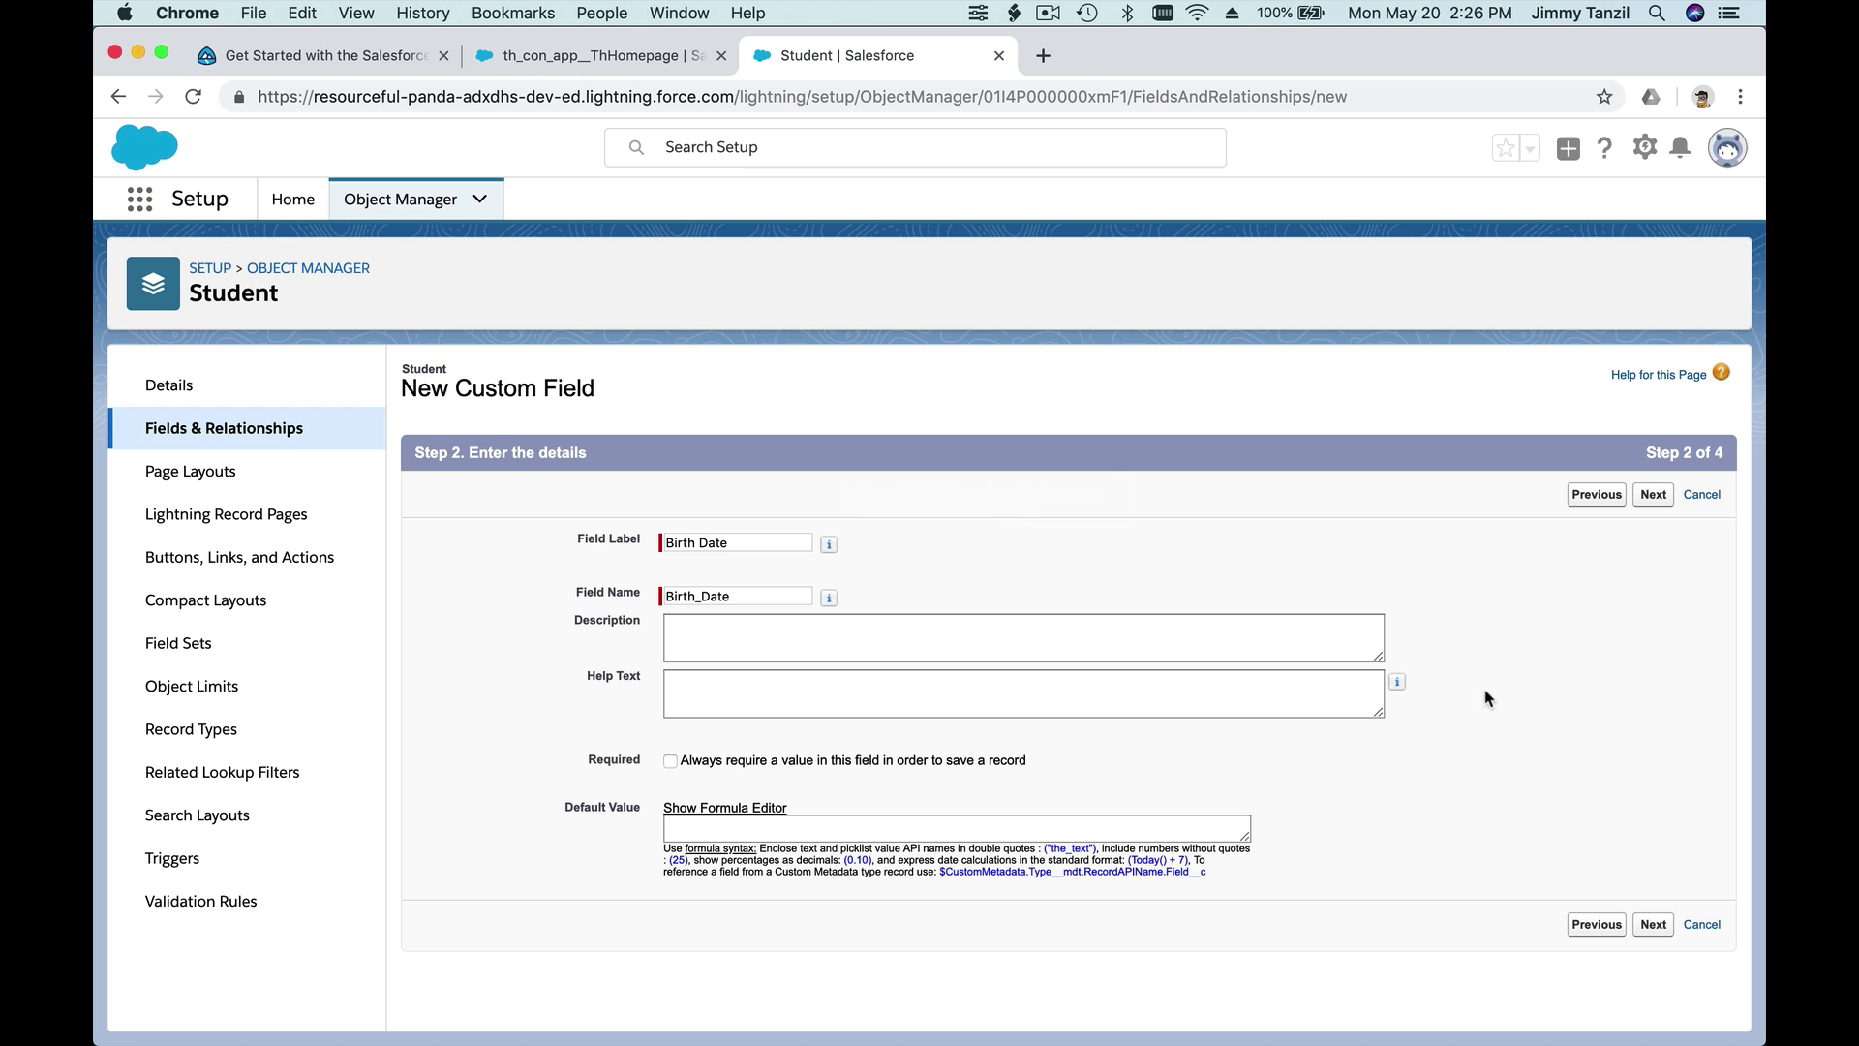
click(1655, 500)
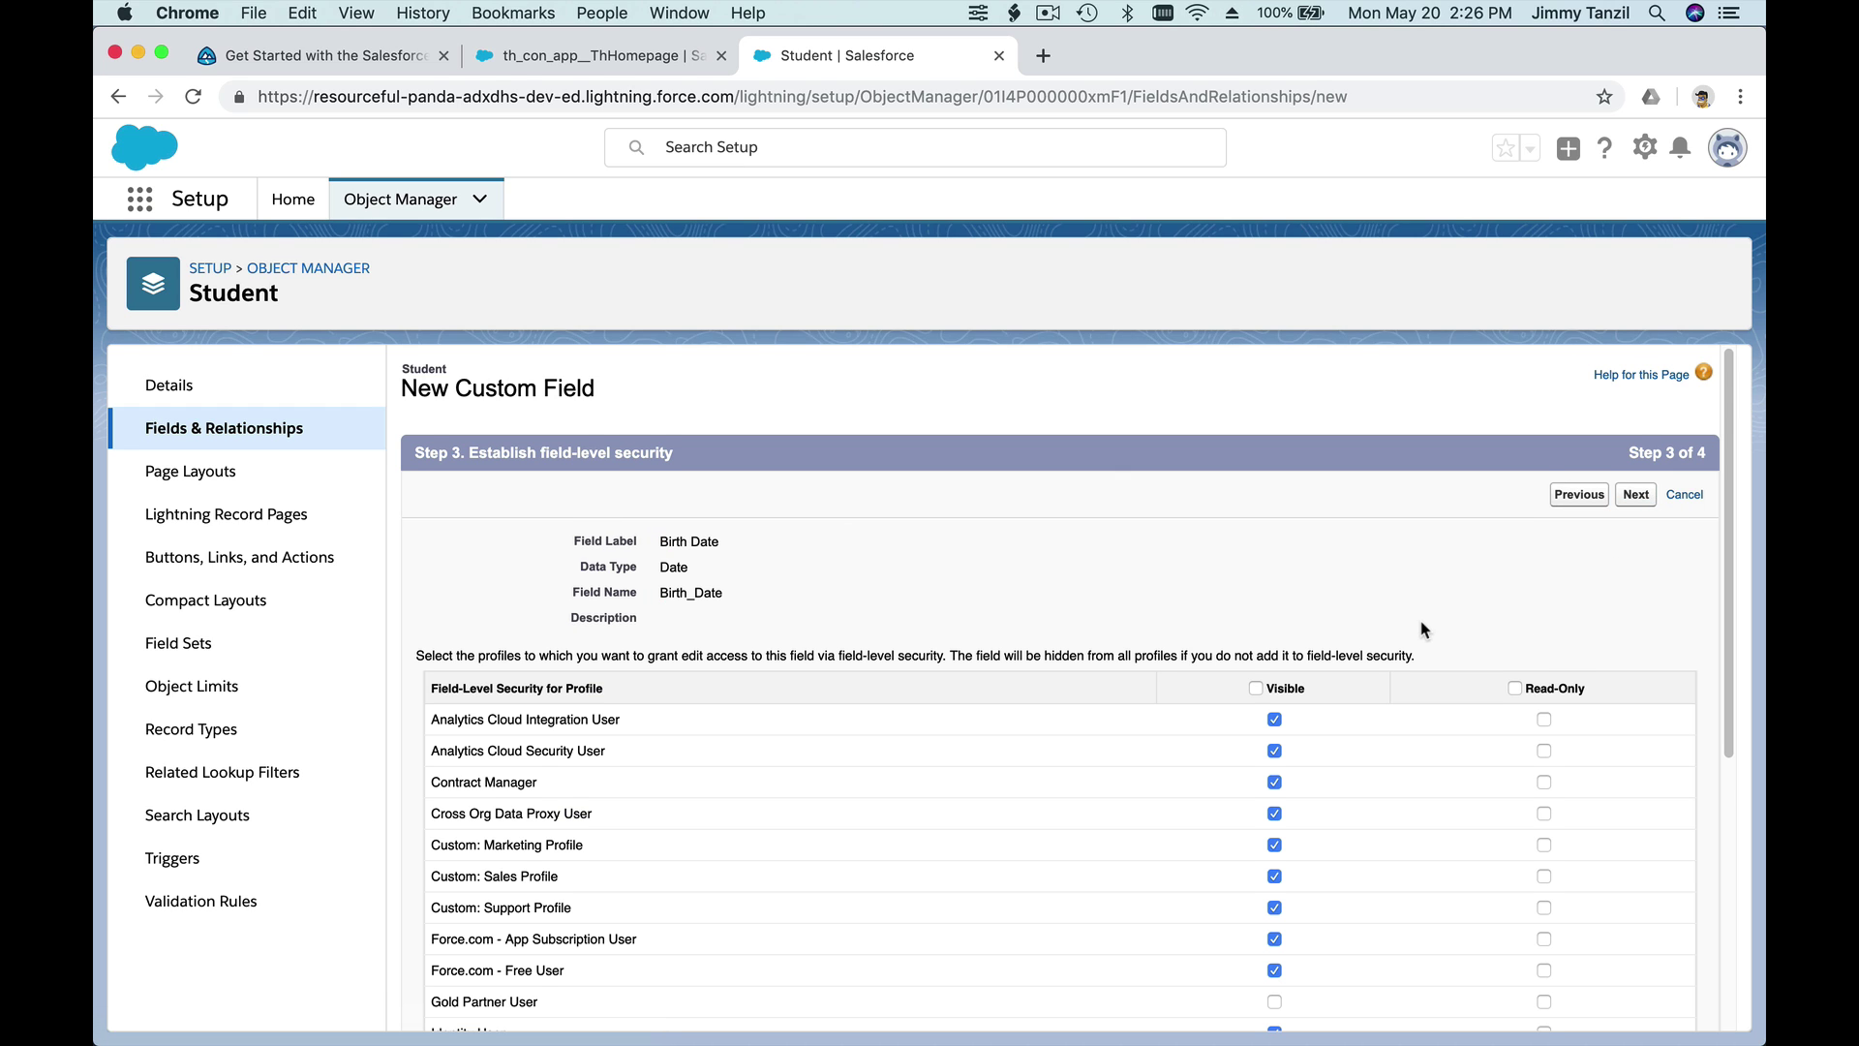
scroll(1422, 629, down, 2)
click(1256, 624)
click(1635, 430)
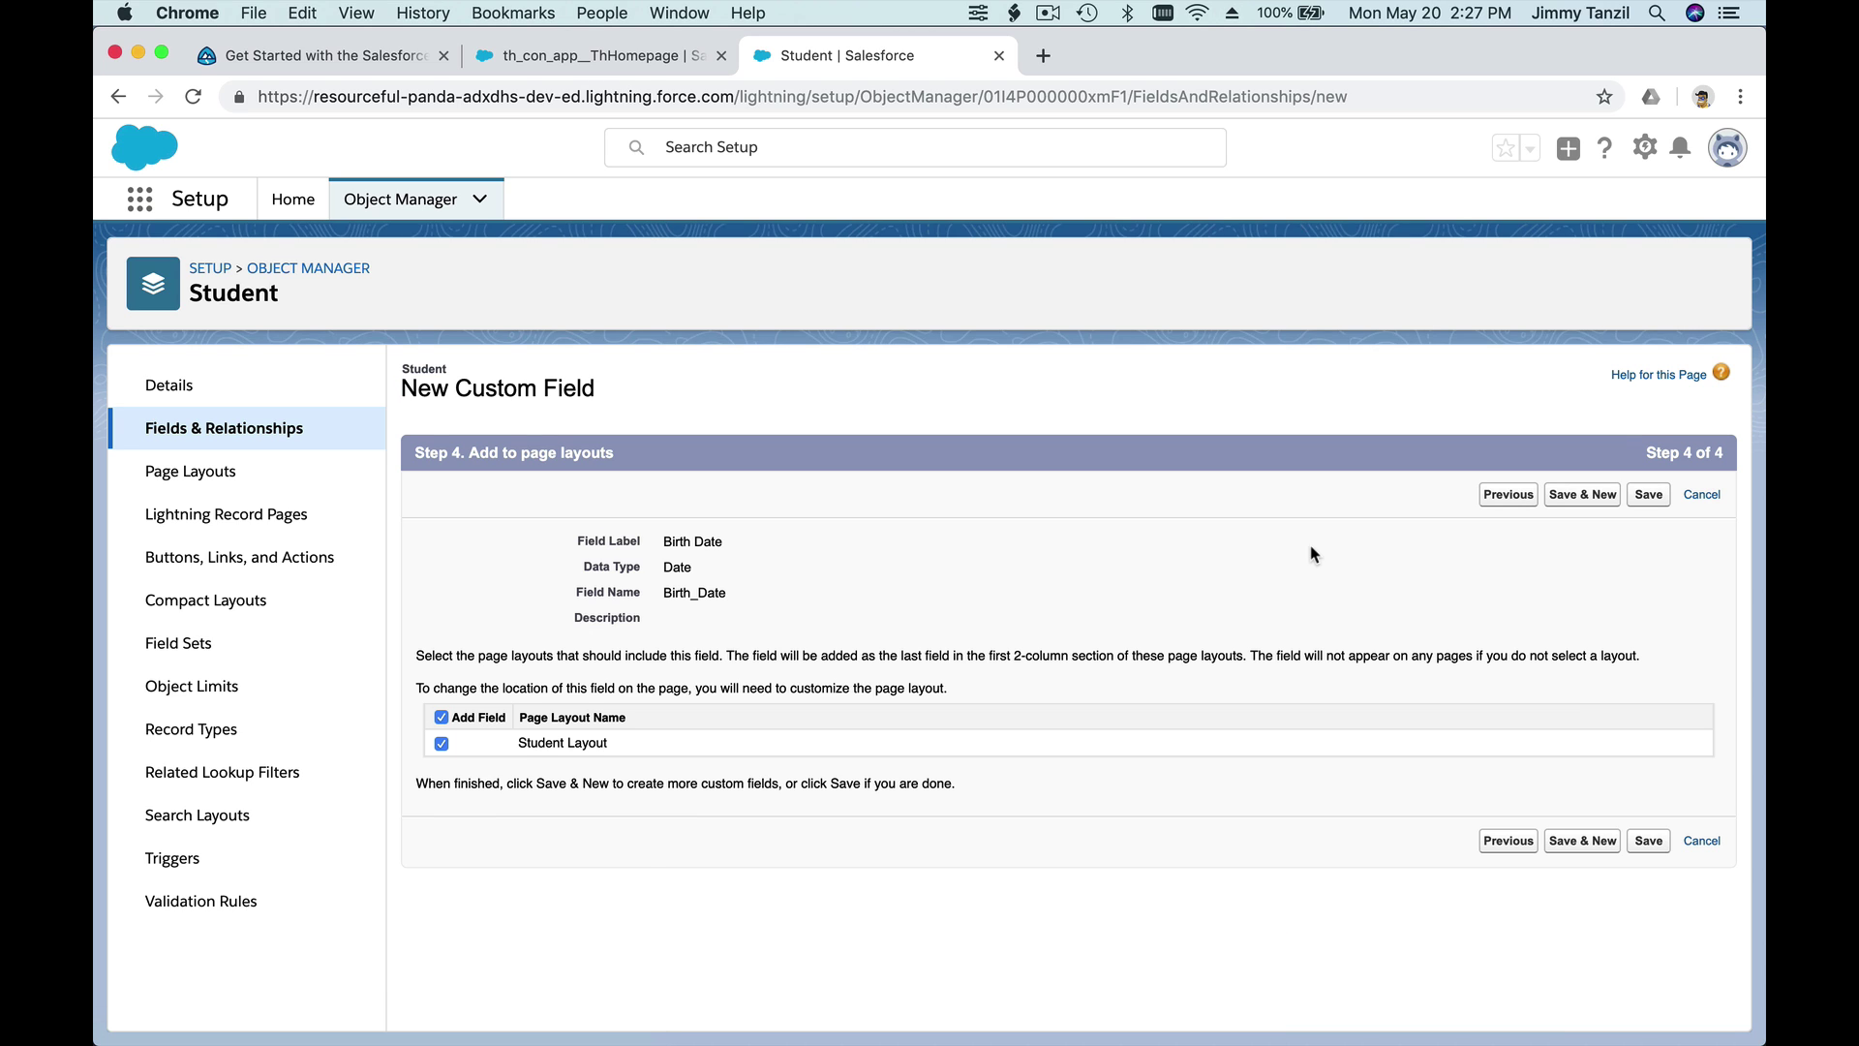
click(1586, 496)
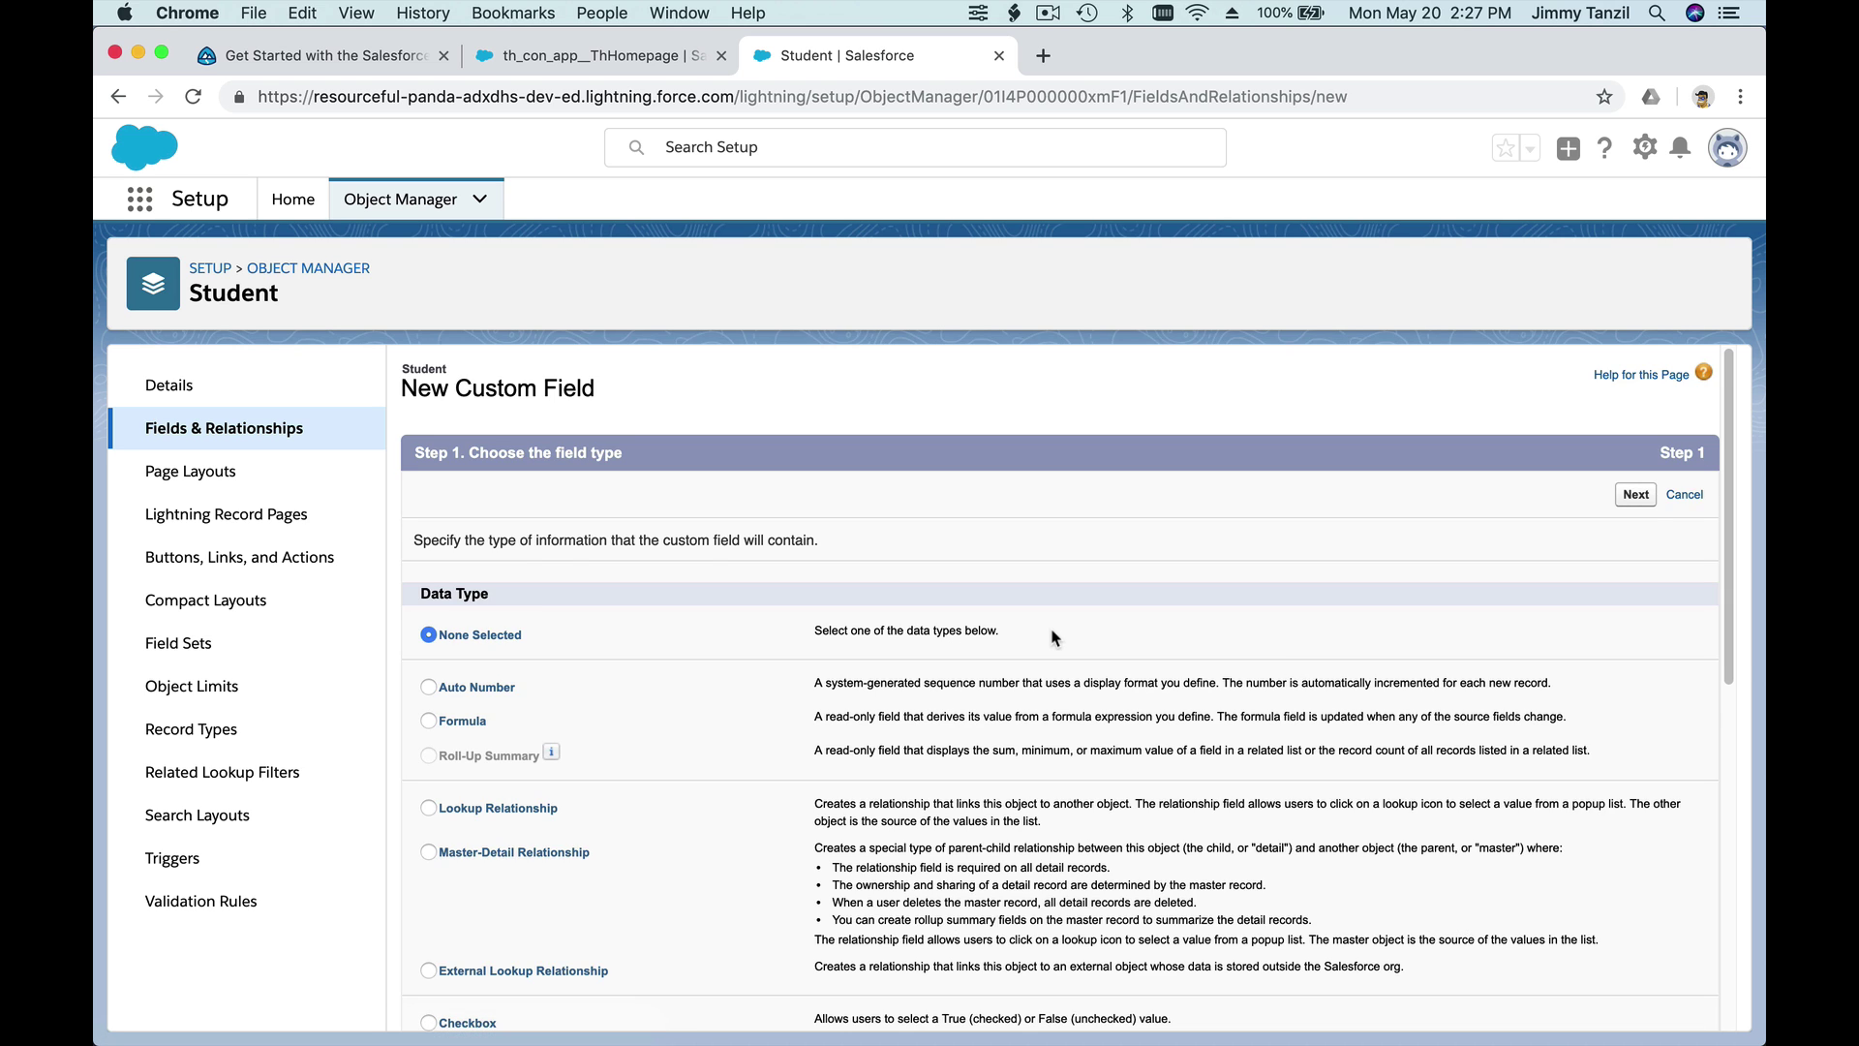
- Choose Picklist as the new field's data type and continue to Step 2
scroll(1055, 637, down, 2)
scroll(1055, 637, down, 1)
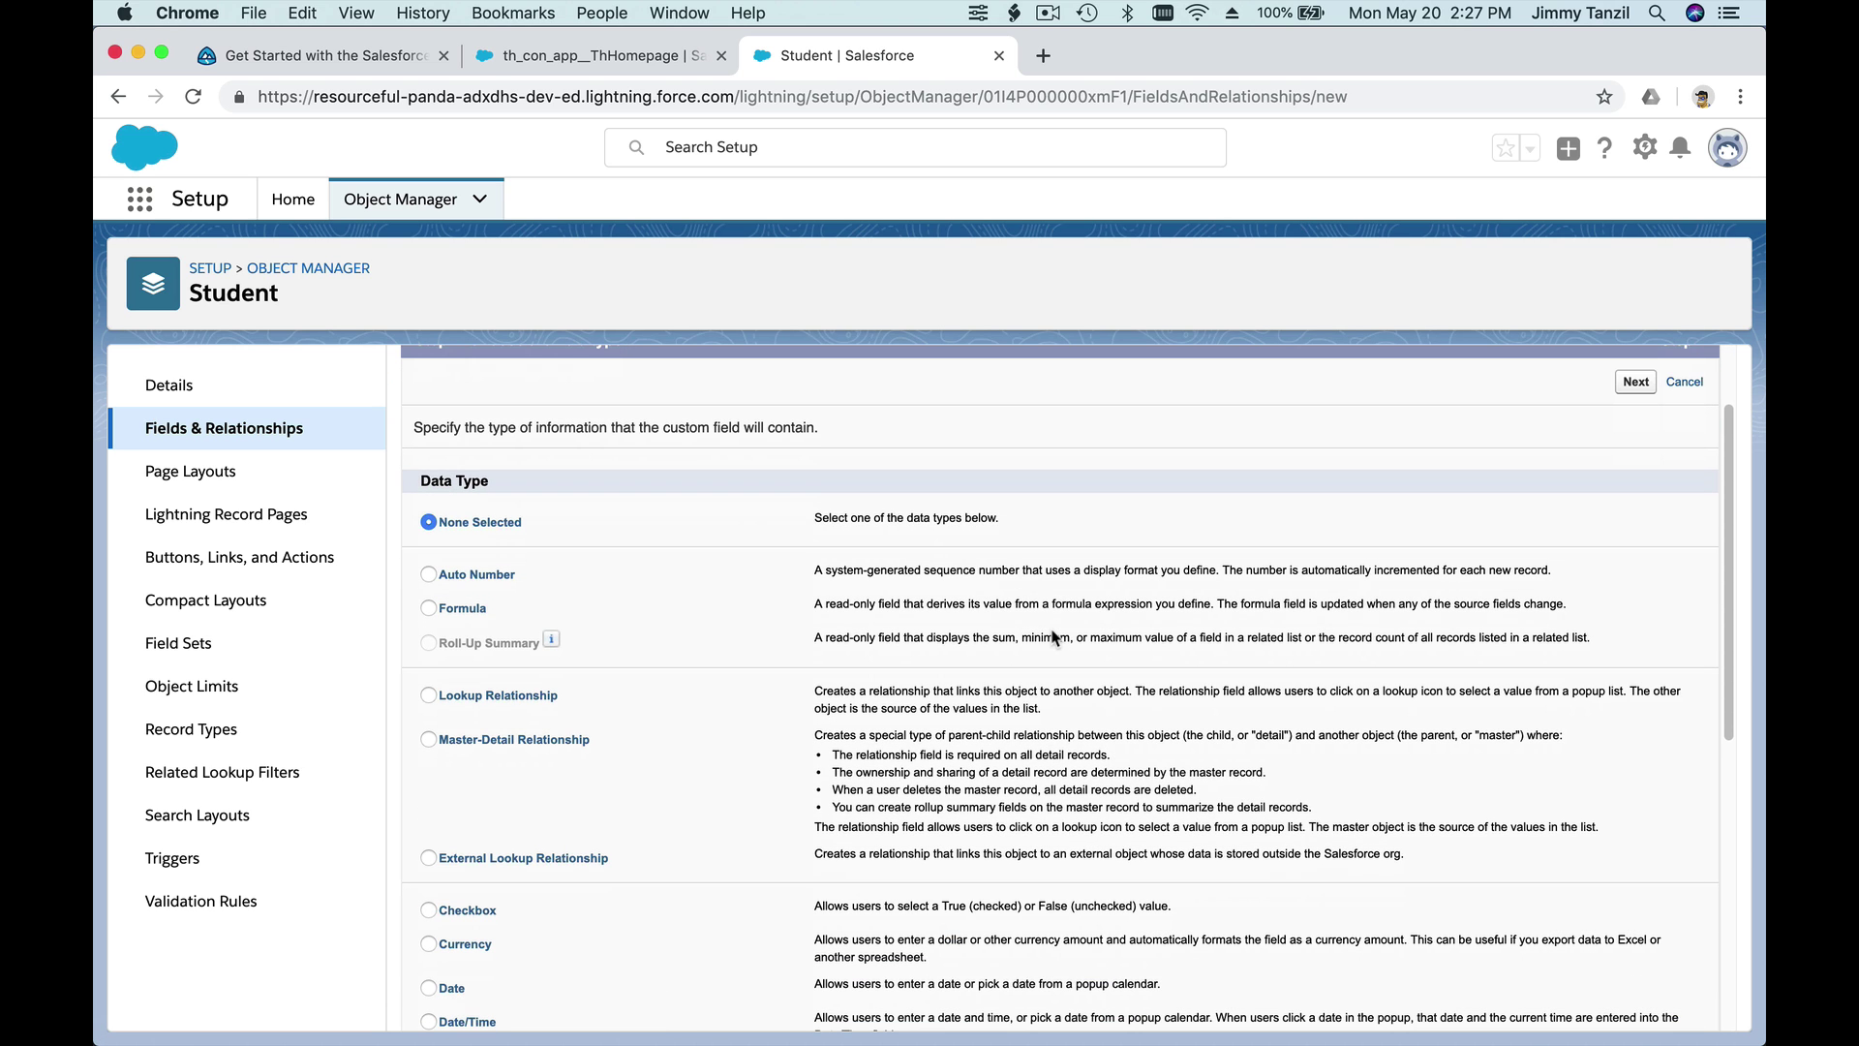
scroll(1056, 637, down, 2)
scroll(1052, 629, down, 3)
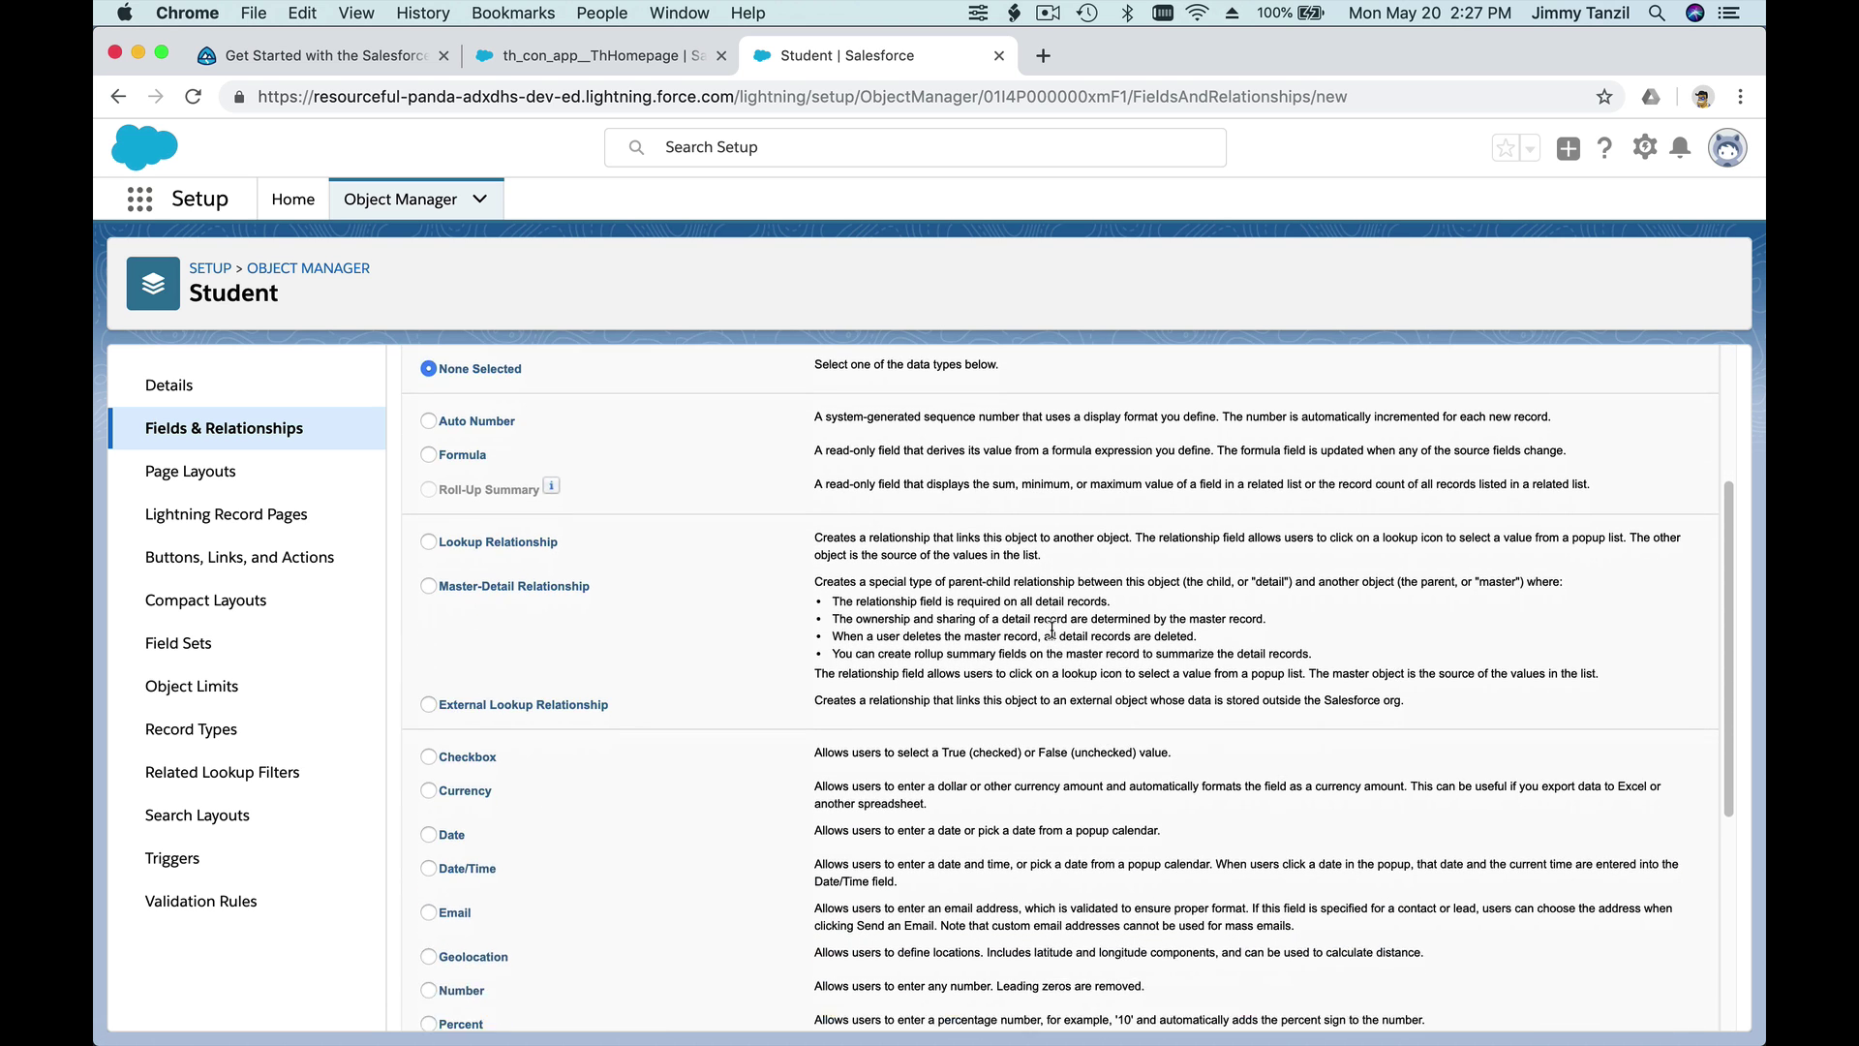
scroll(1055, 637, down, 6)
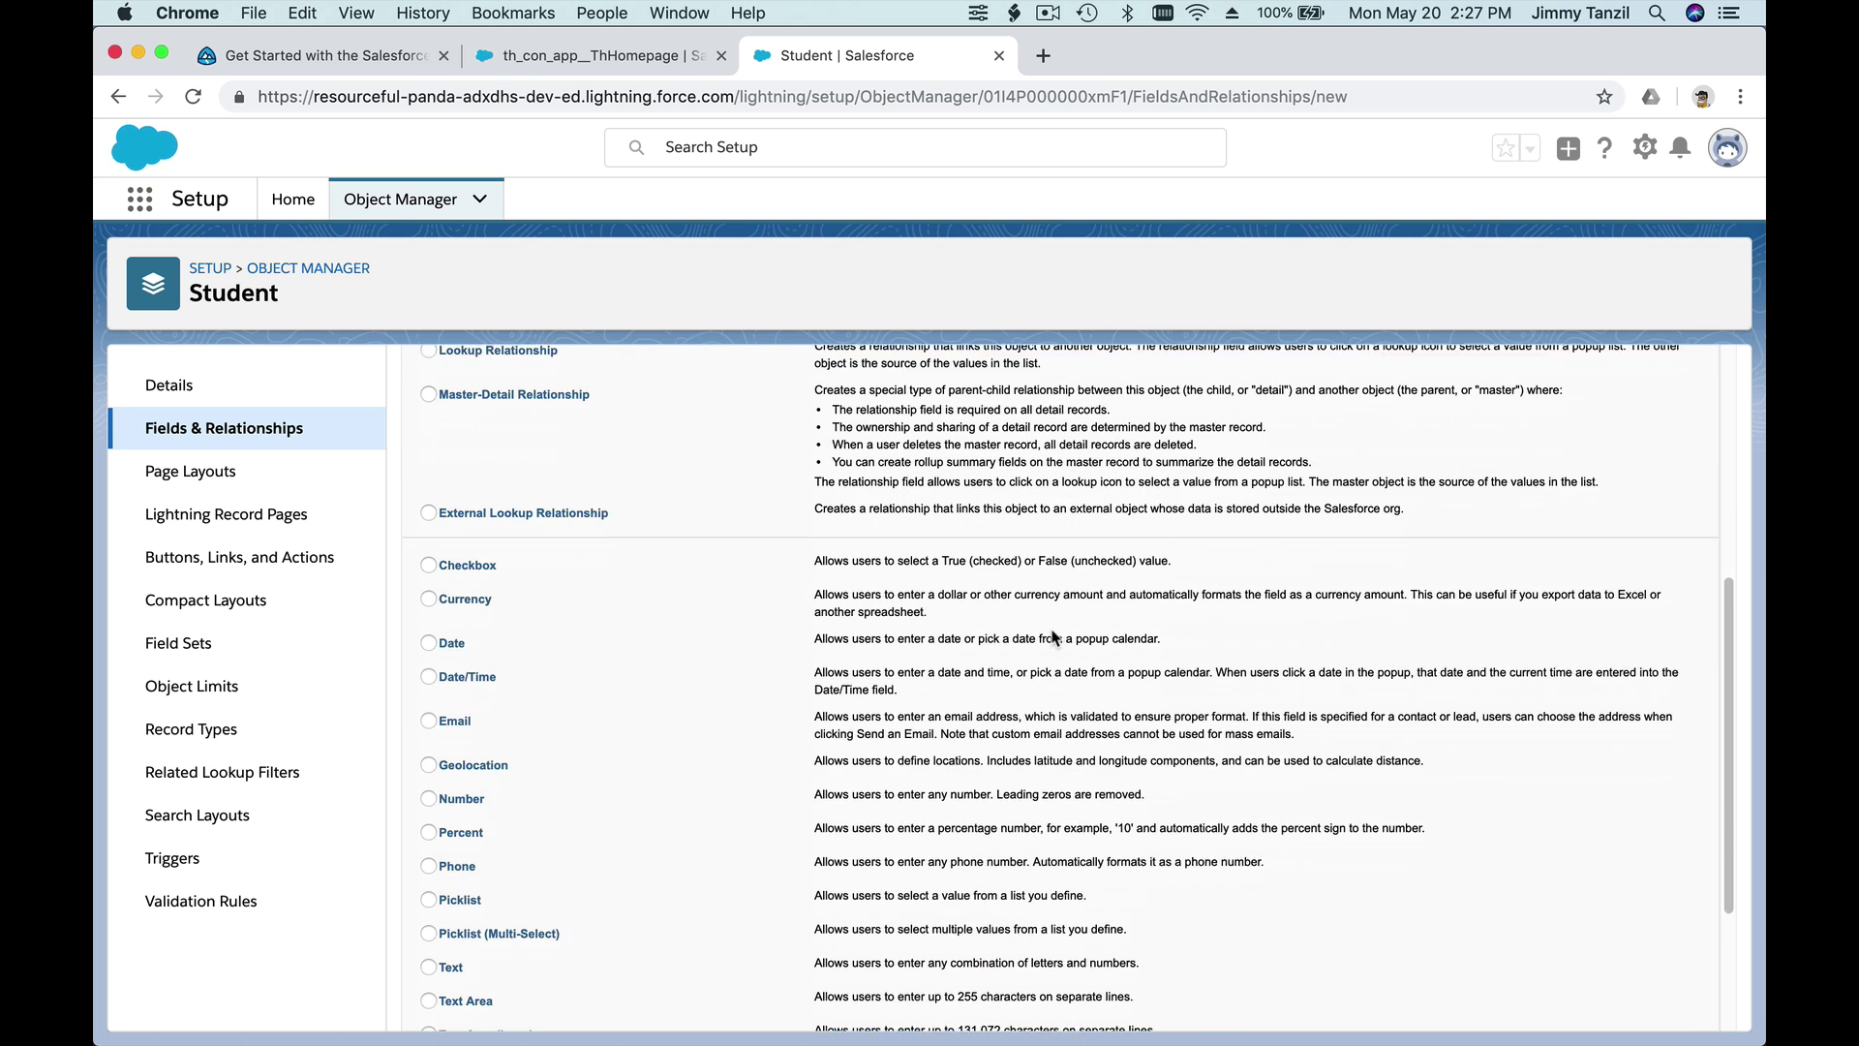
scroll(1055, 637, down, 1)
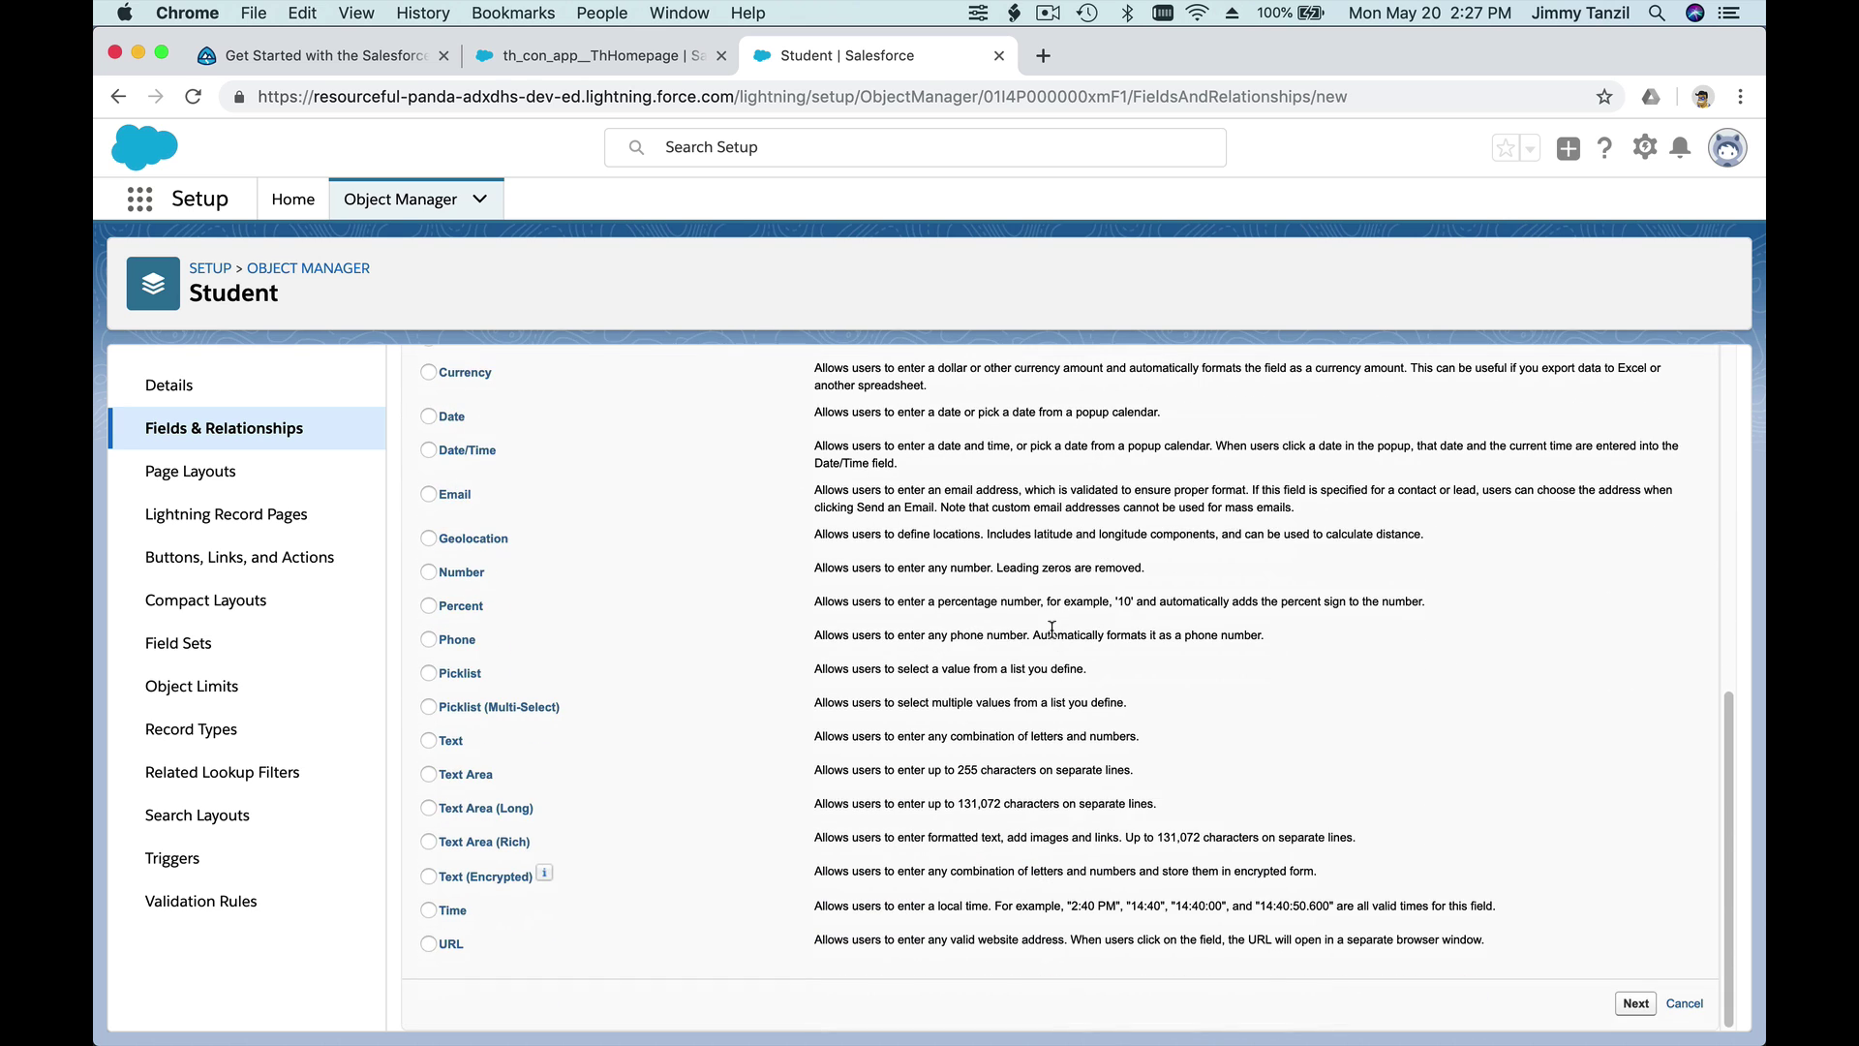
scroll(1052, 629, up, 2)
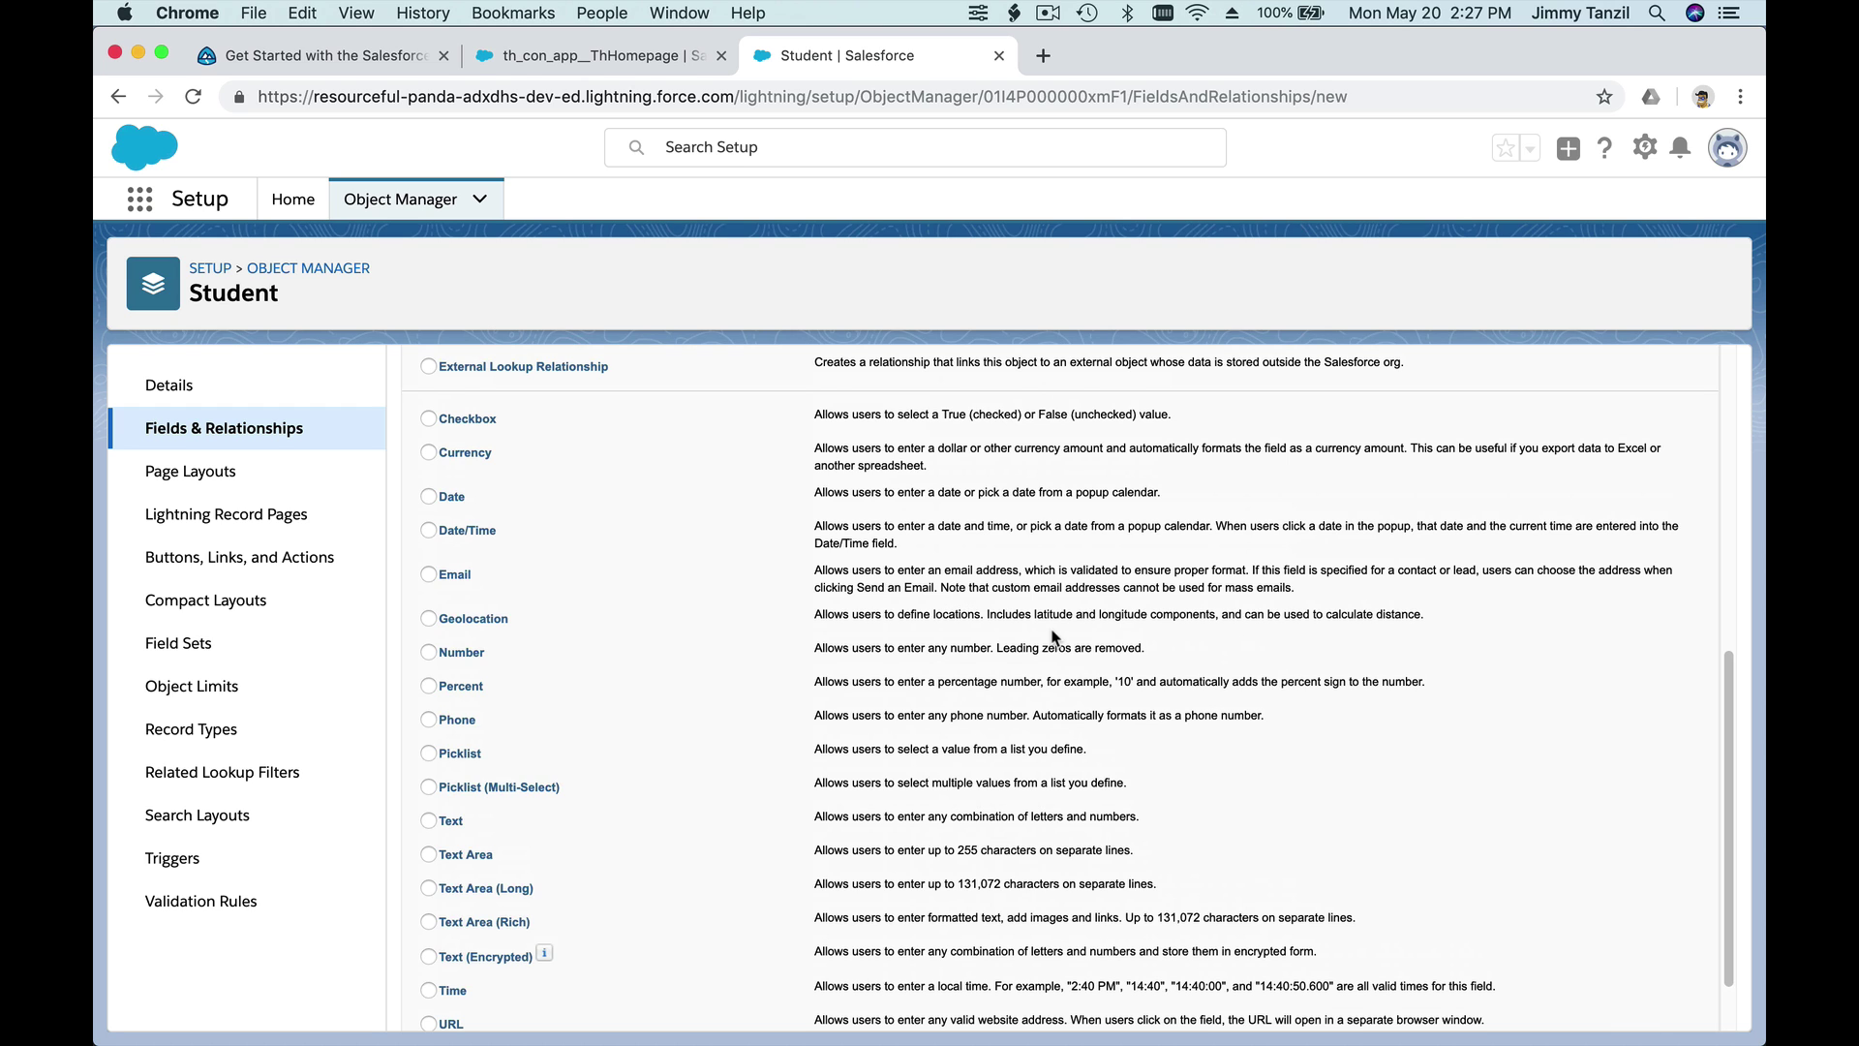
scroll(1056, 637, down, 2)
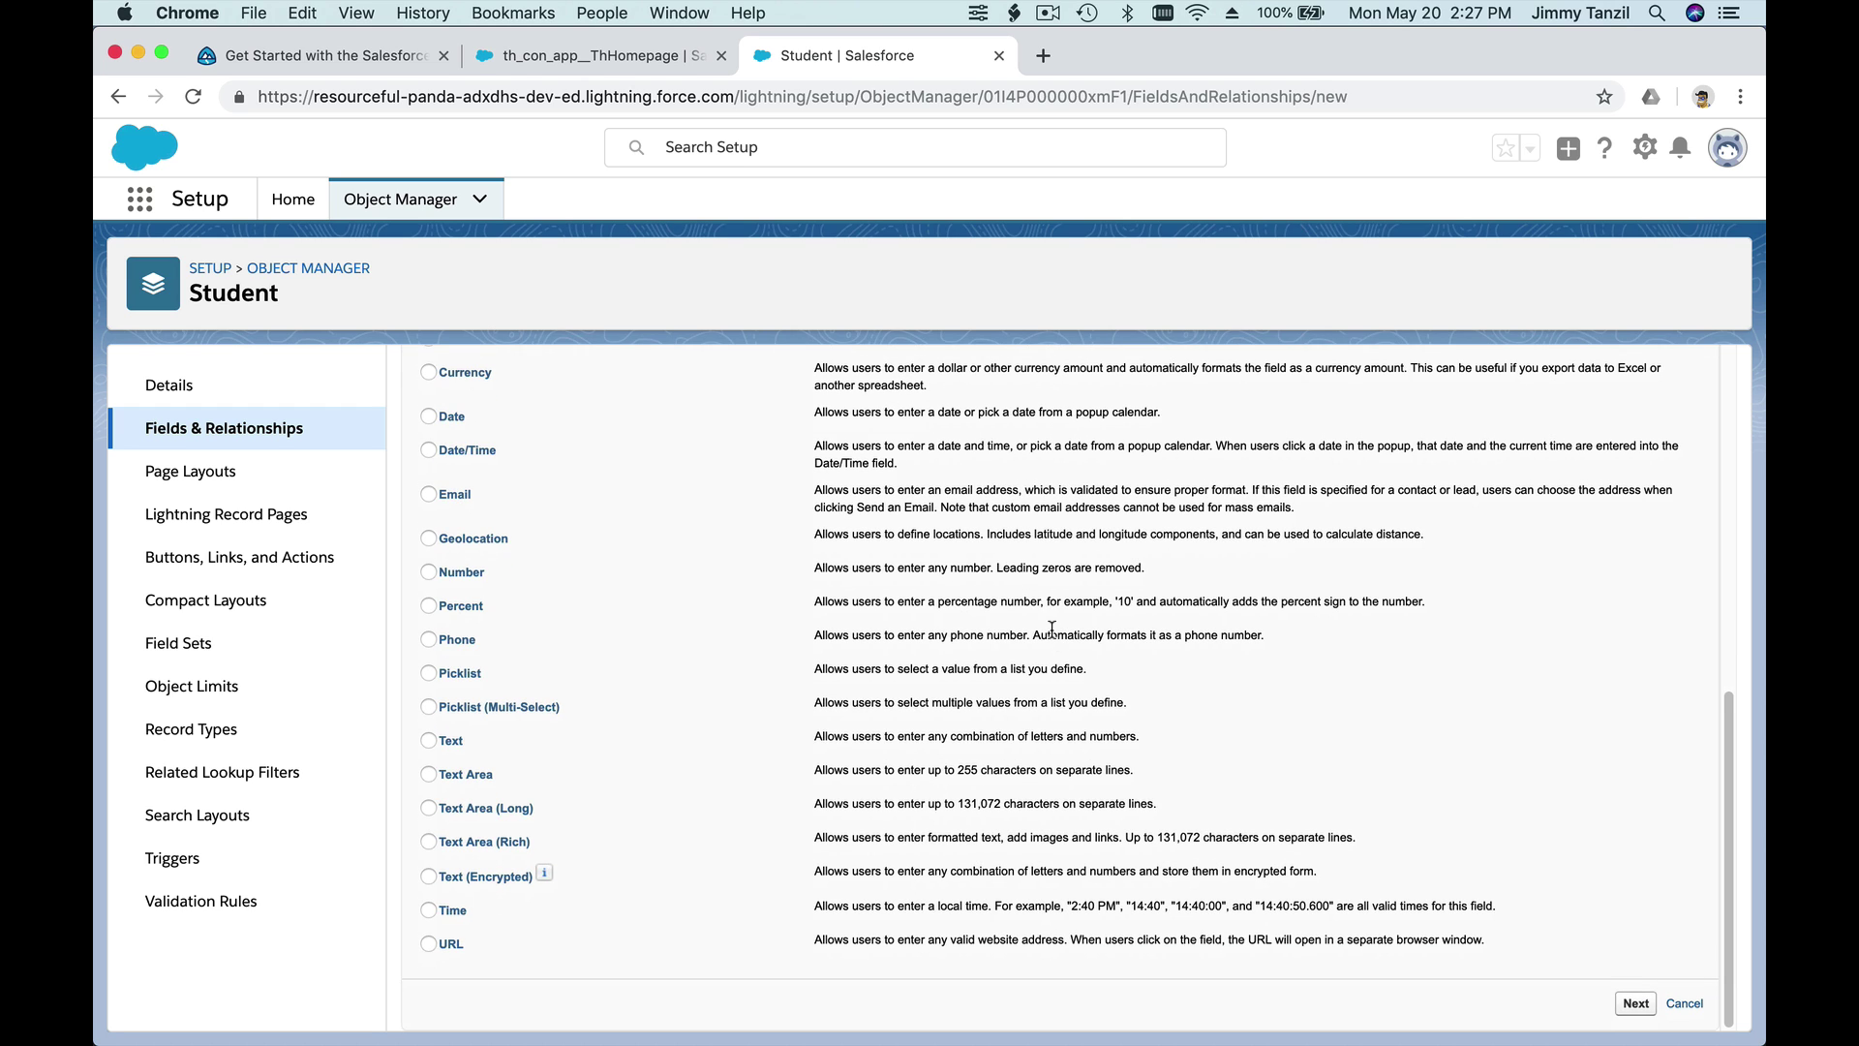
scroll(1052, 629, up, 2)
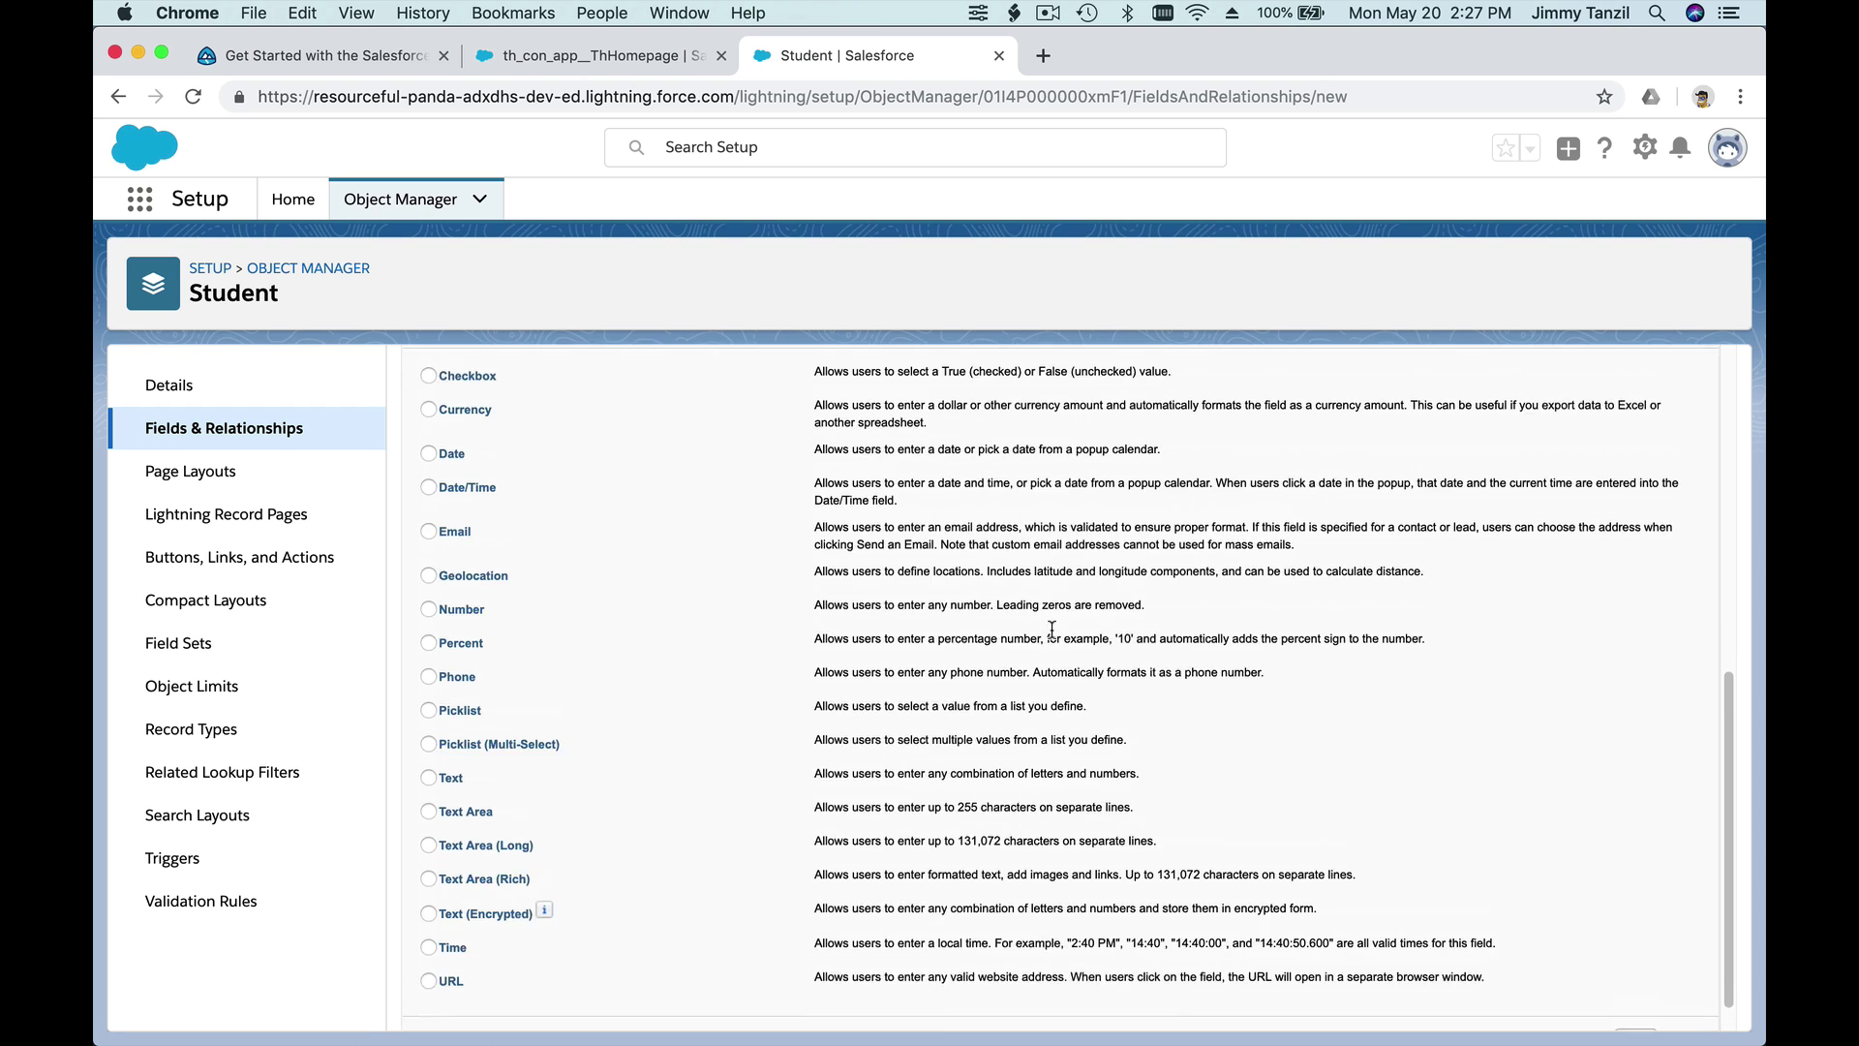
scroll(1054, 636, down, 2)
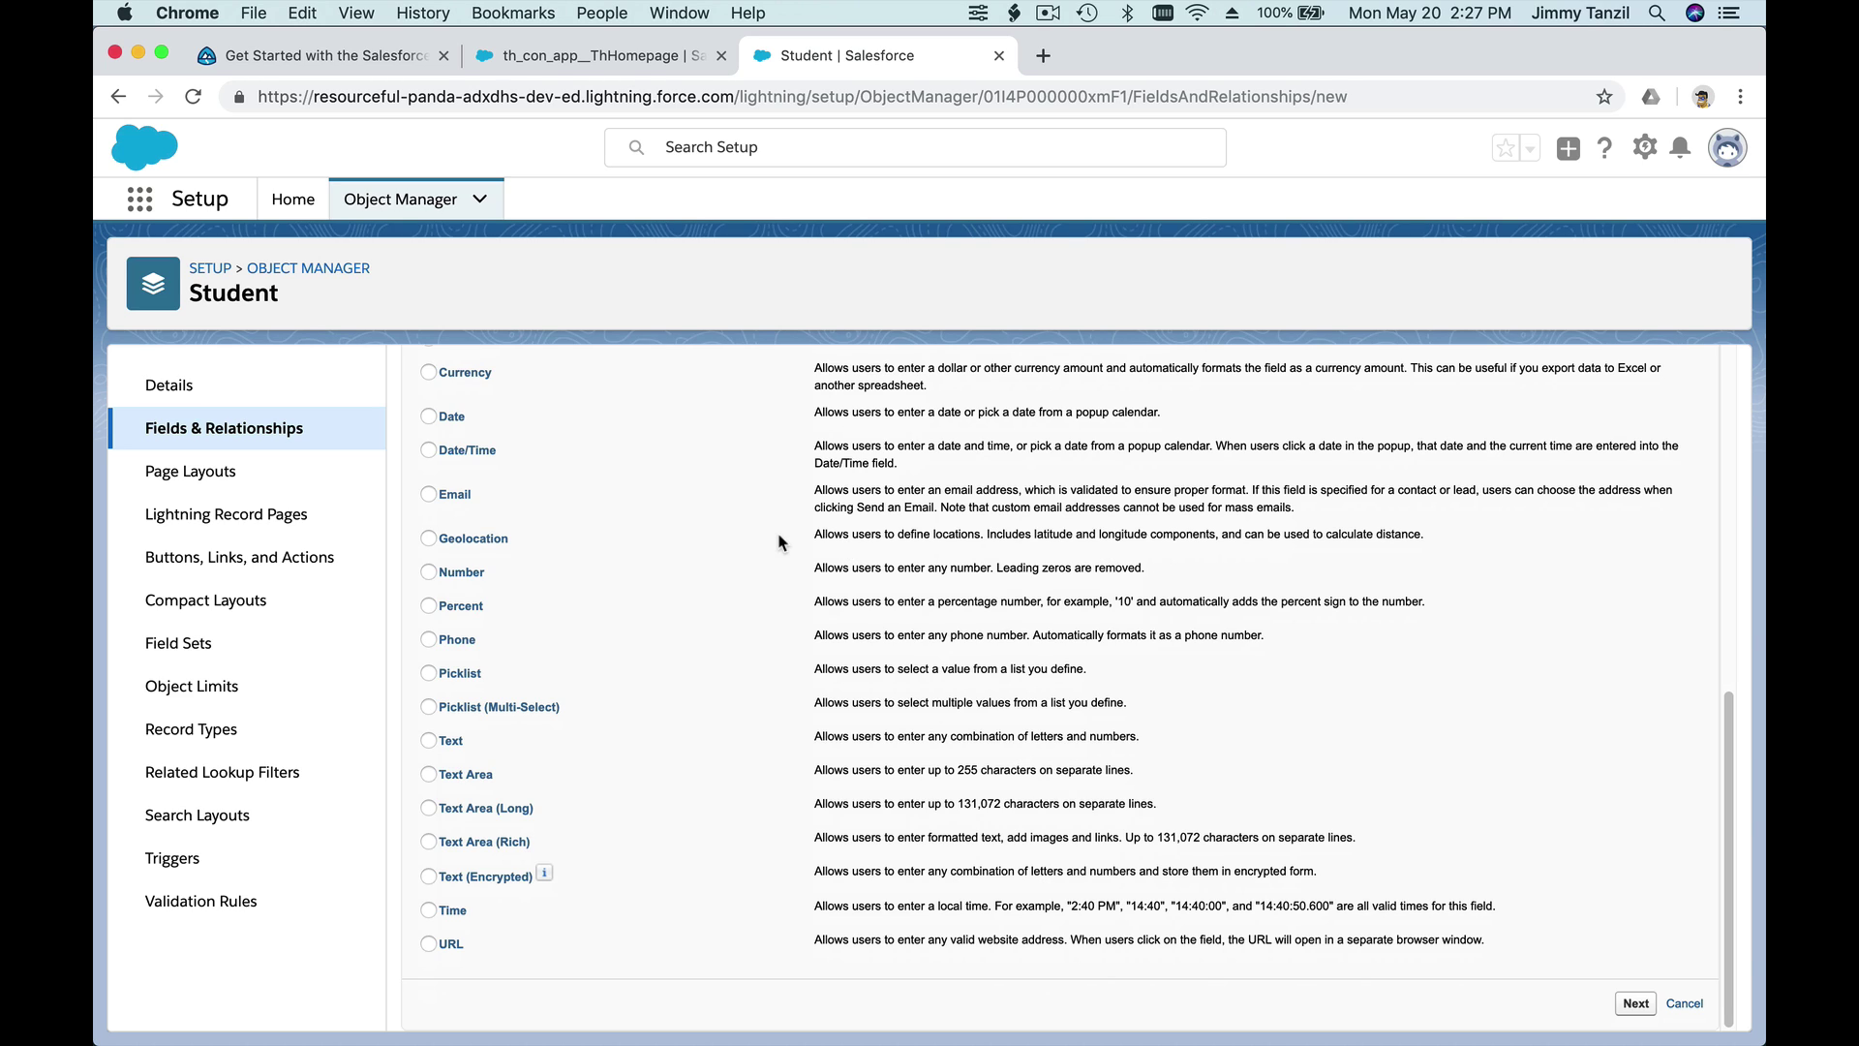
click(468, 578)
click(460, 674)
click(1635, 1003)
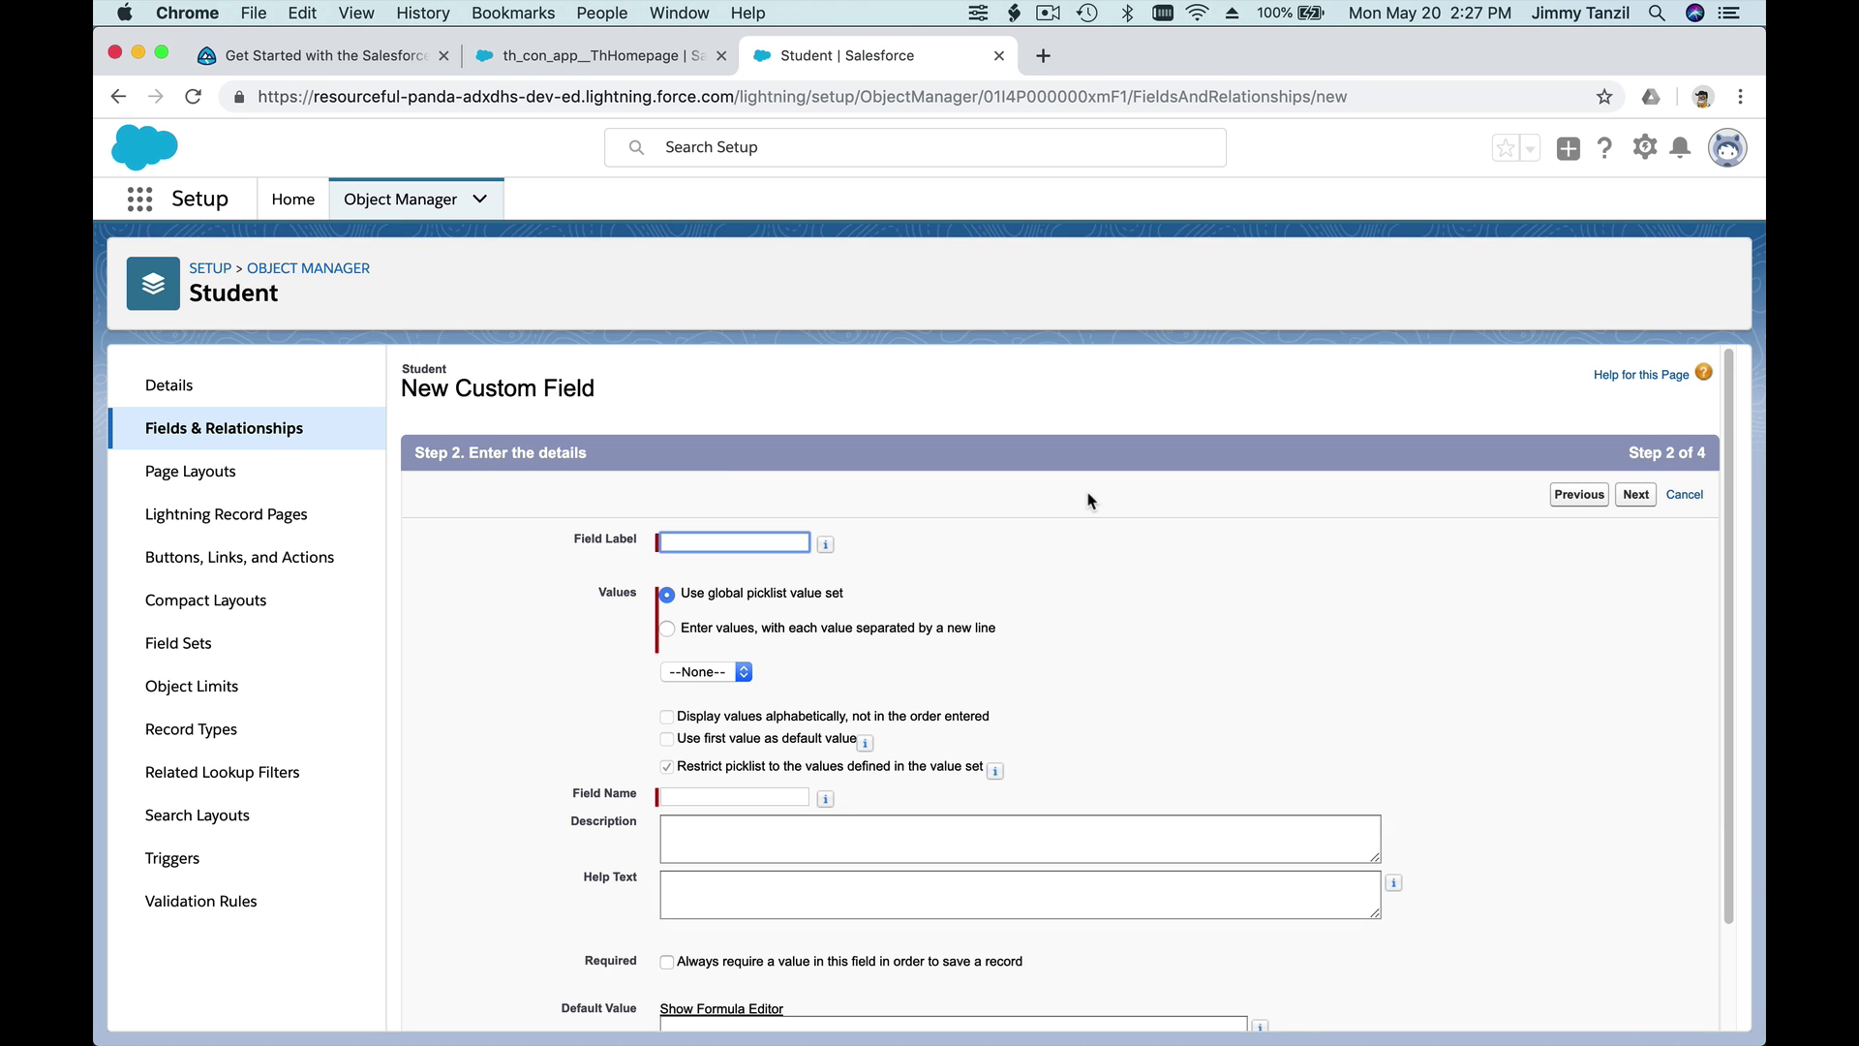
- Label the new picklist field Grade and choose to enter its own values
text(Grade)
click(1176, 558)
scroll(1176, 558, down, 3)
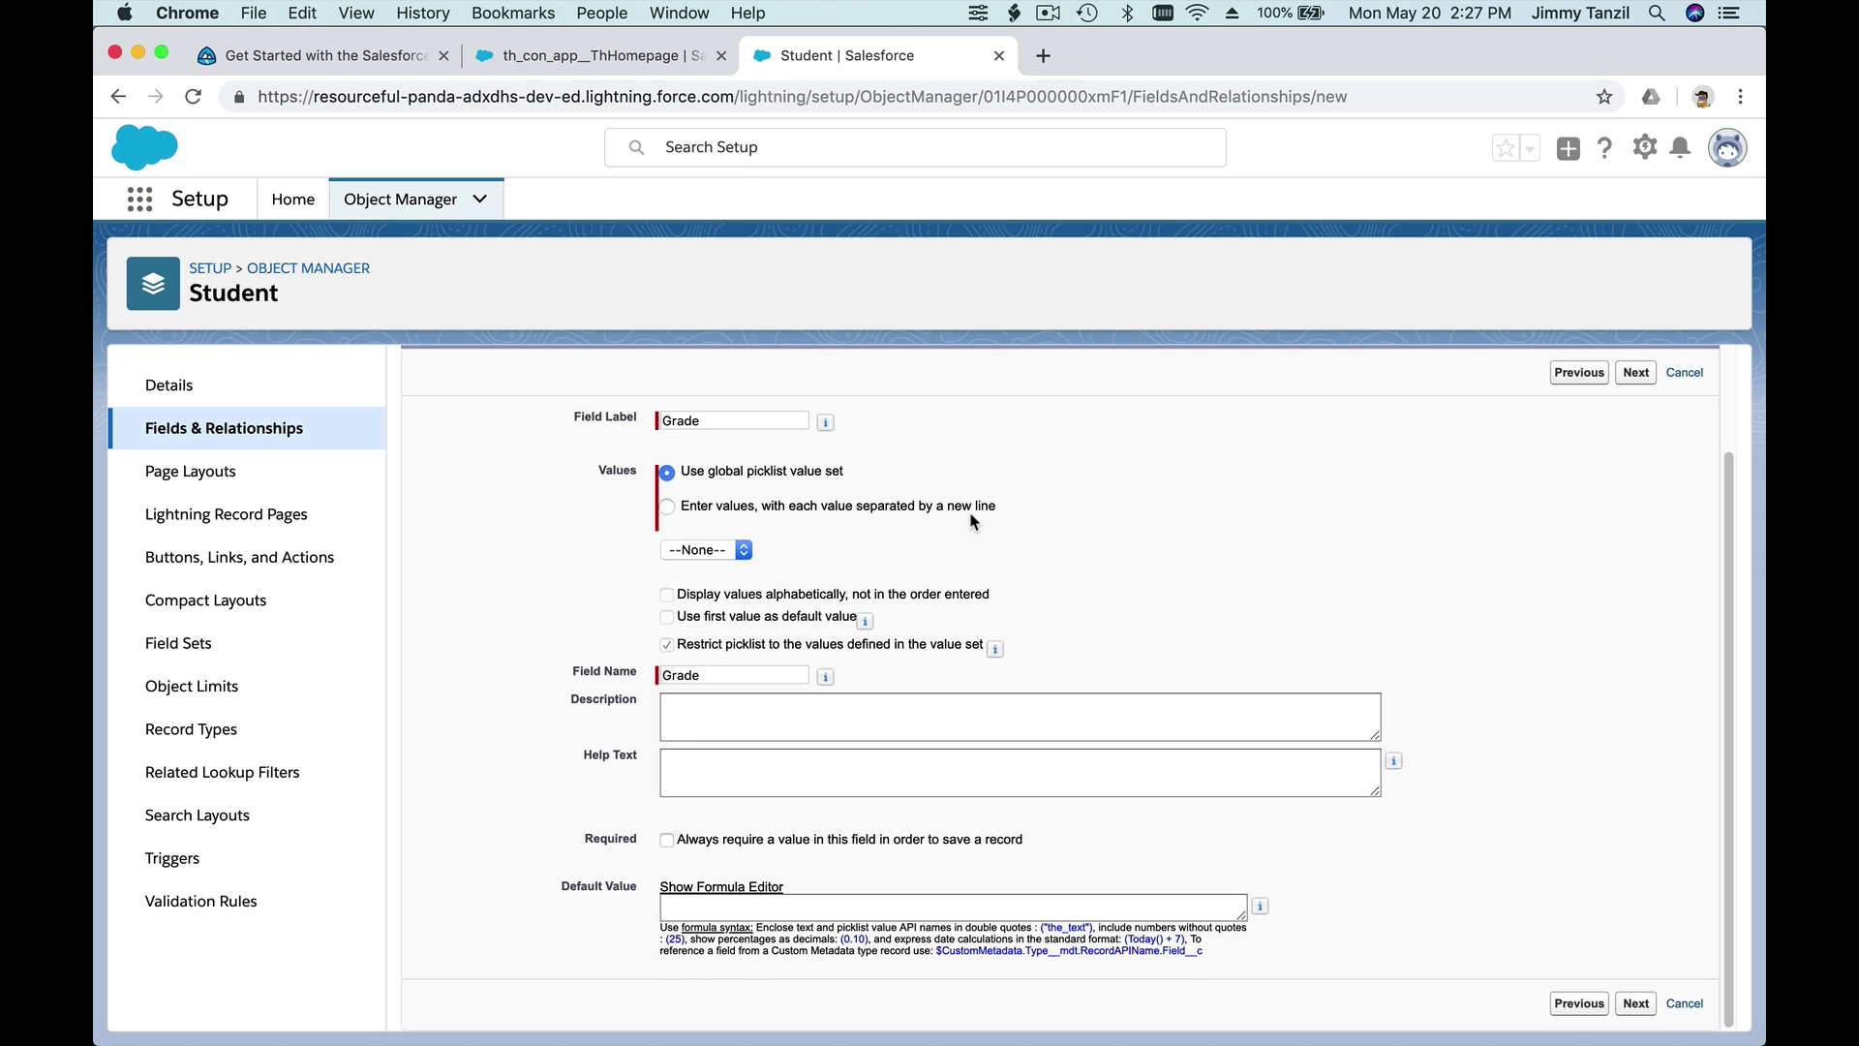
click(777, 507)
- Enter the Grade values 1 through 12, one per line, and continue
click(758, 602)
text(1)
key(Return)
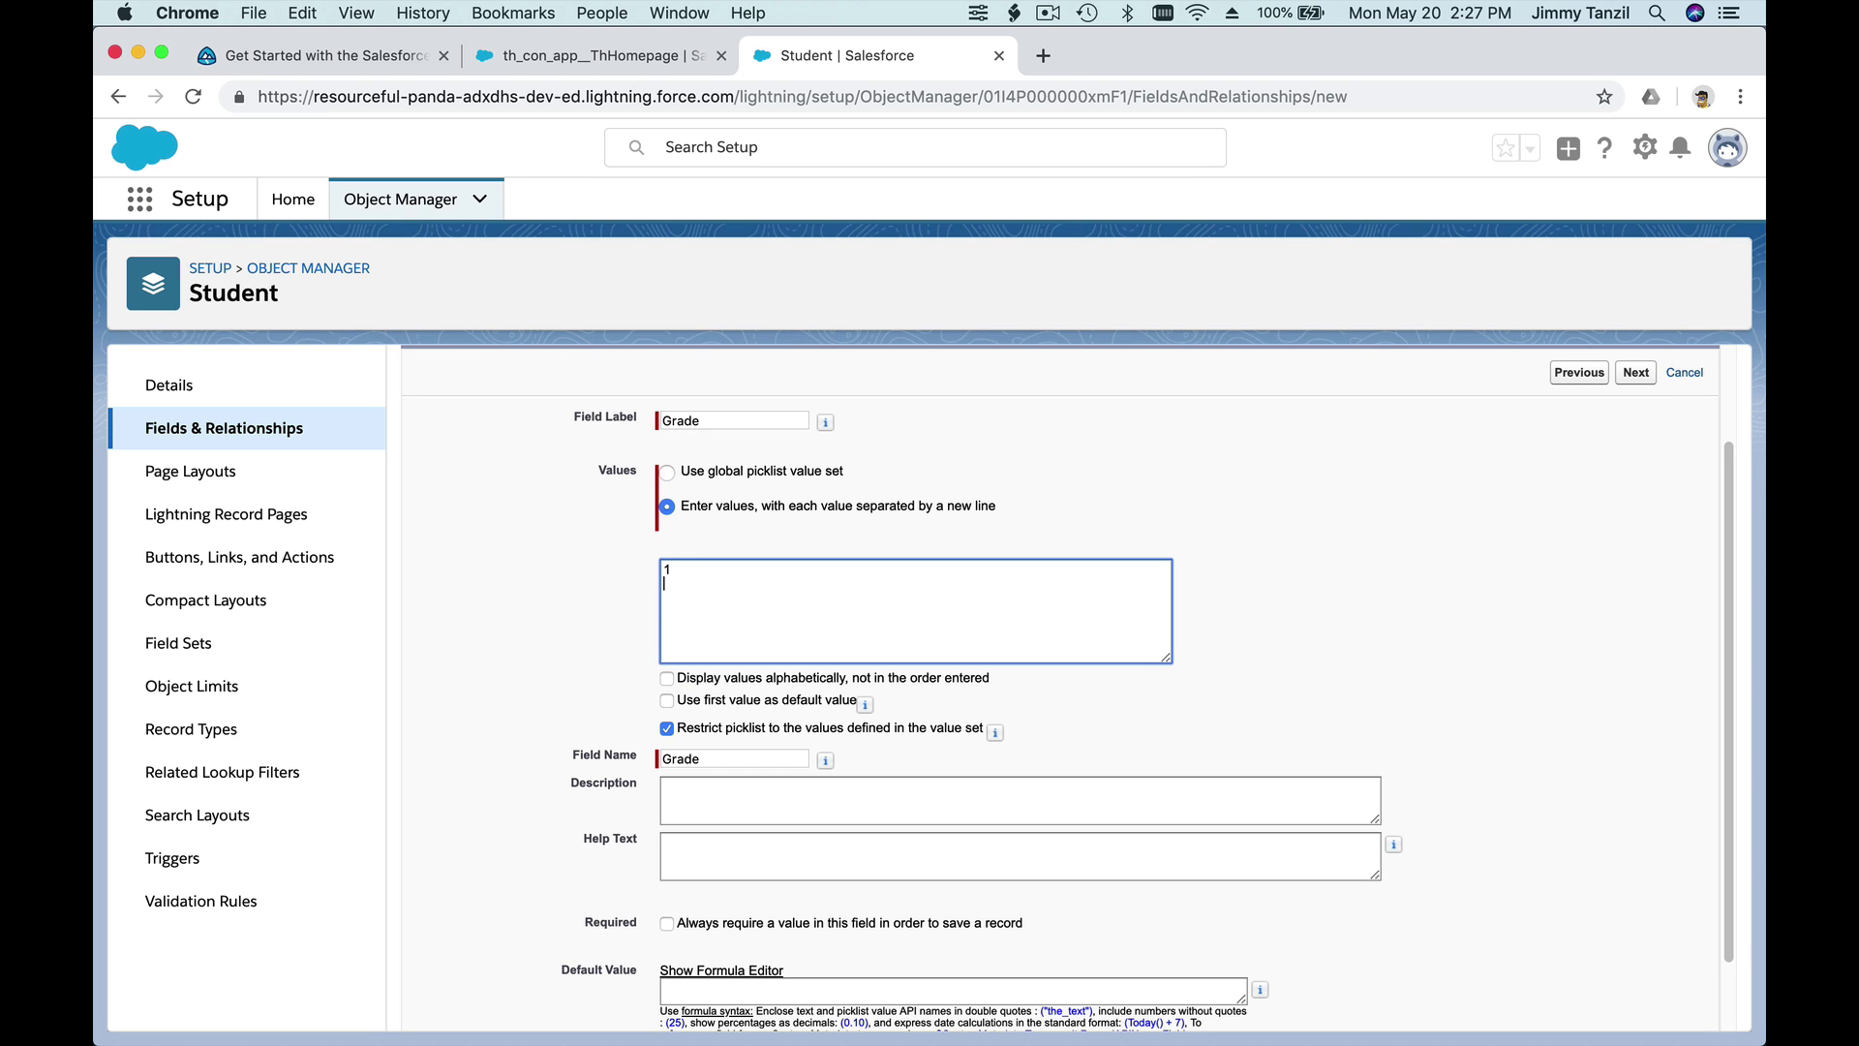
text(2)
key(Return)
text(3)
key(Return)
text(4 5 6 7 8 9)
key(Return)
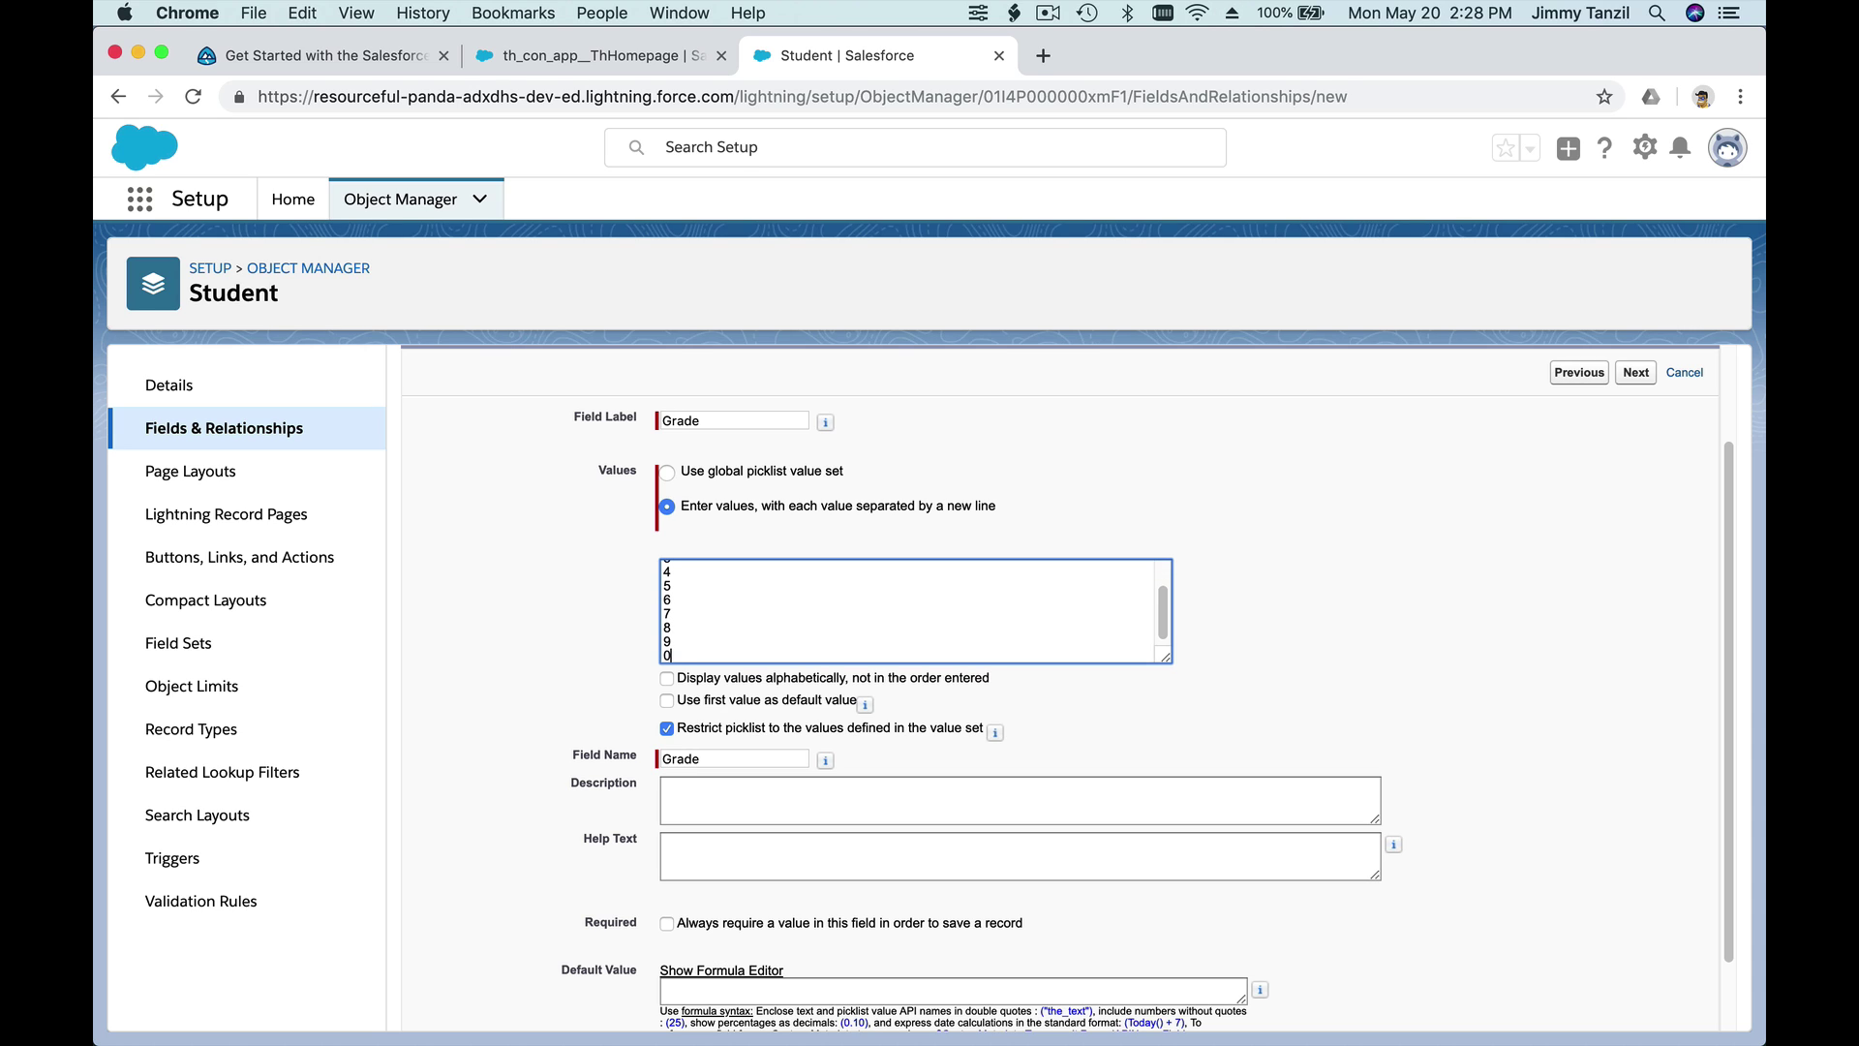
text(10)
key(Return)
text(11)
key(Return)
text(12)
scroll(953, 664, down, 2)
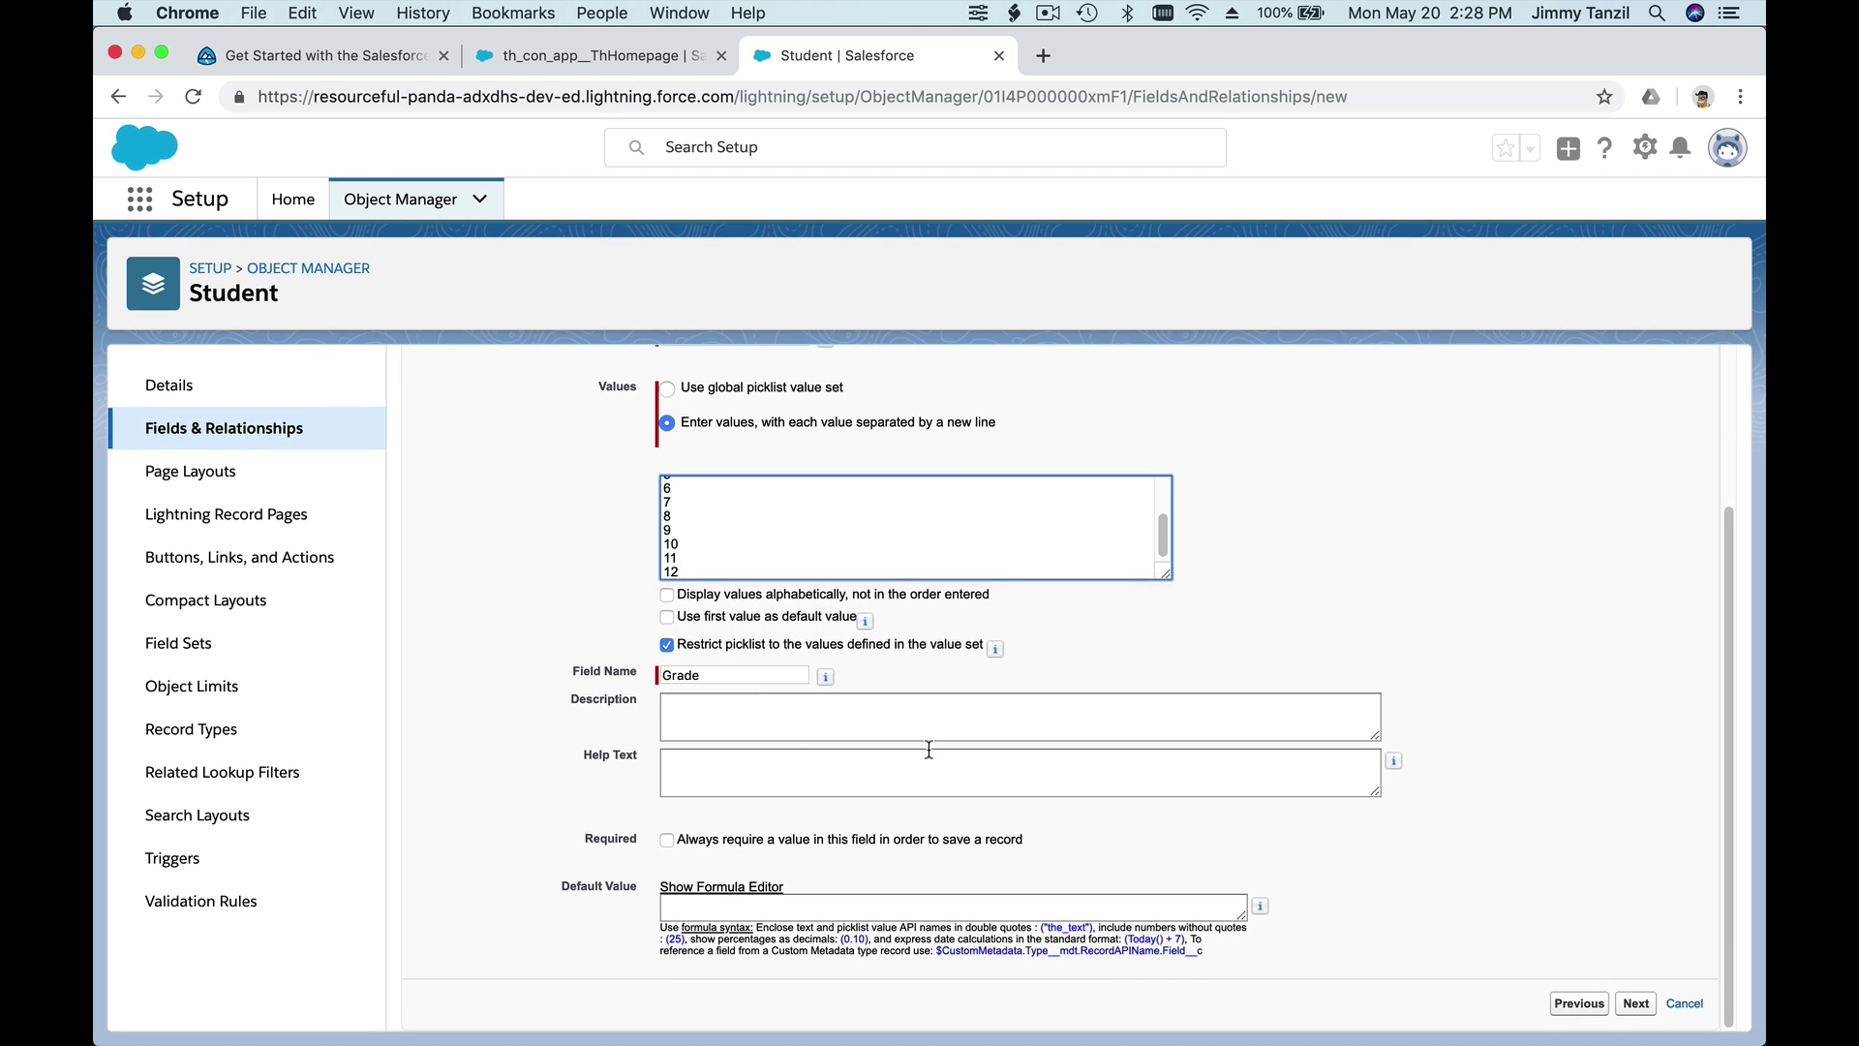
click(1635, 1003)
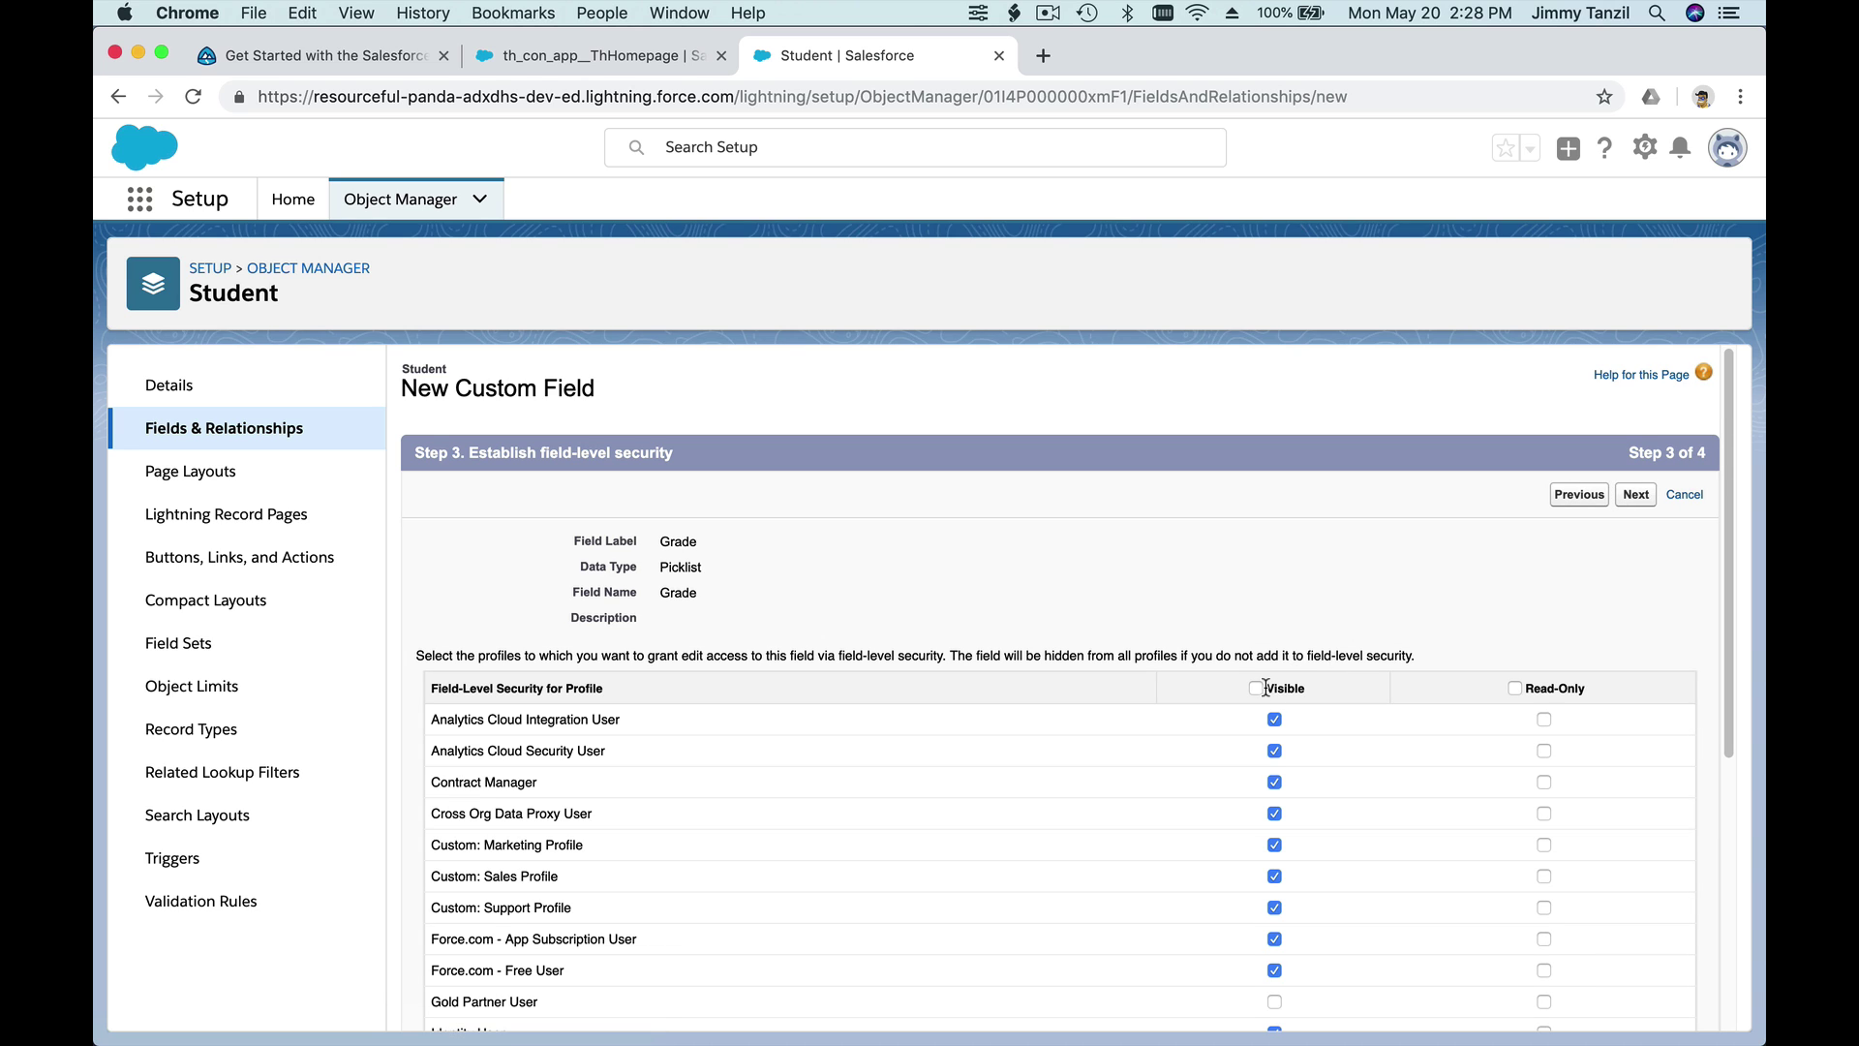
- Make Grade visible to all profiles, save it to Student Layout, and open the App Launcher
click(1256, 688)
click(1636, 494)
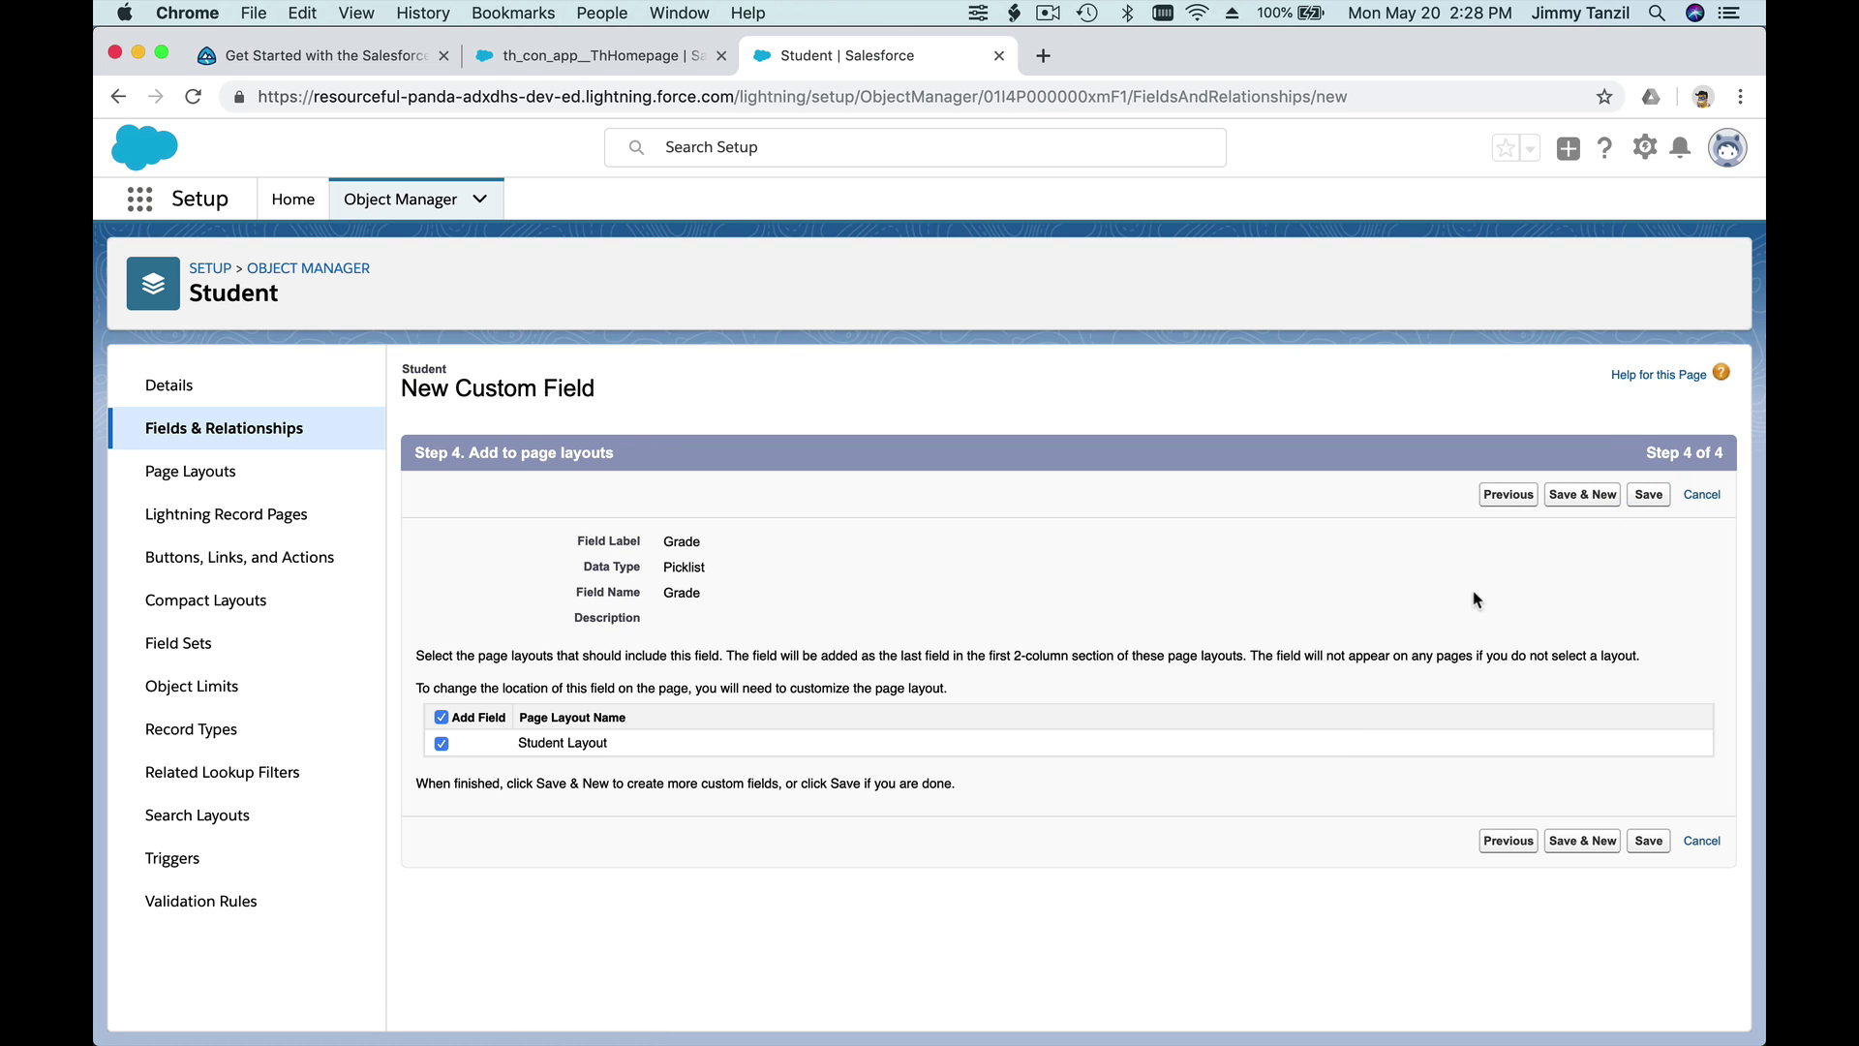
click(1650, 498)
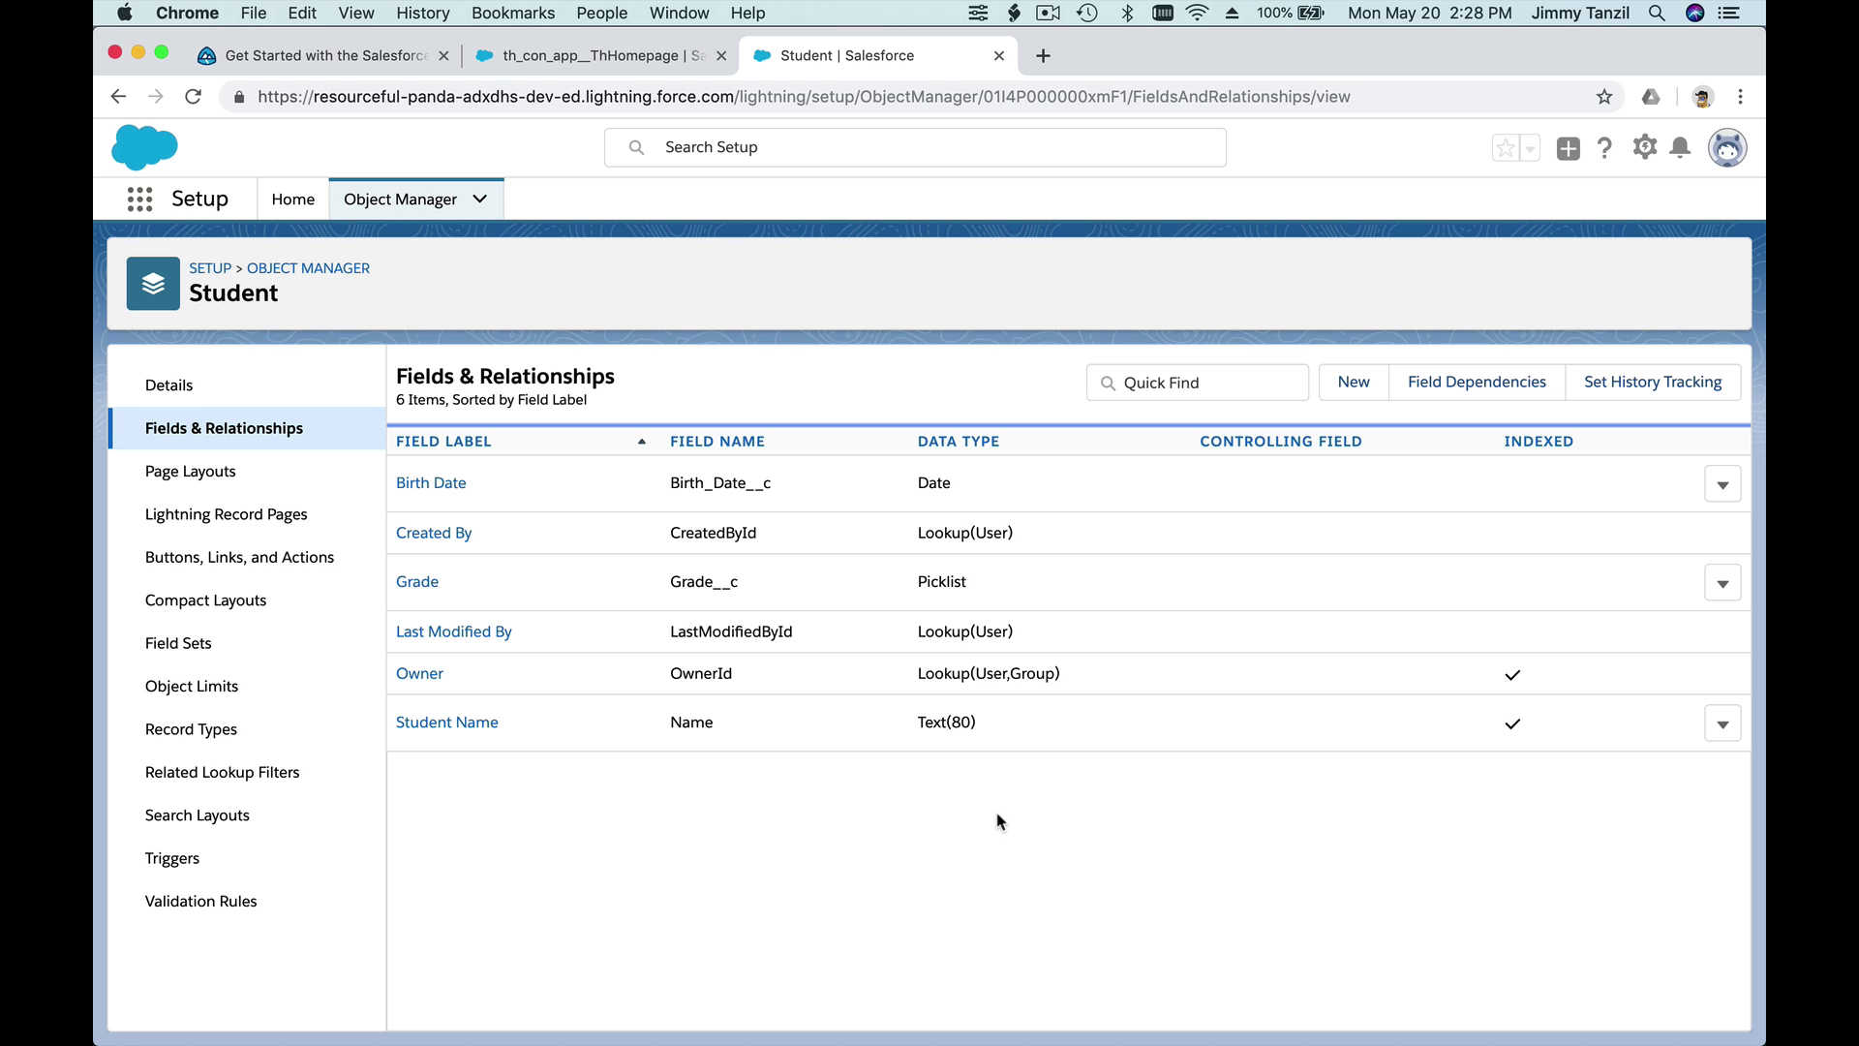
click(140, 201)
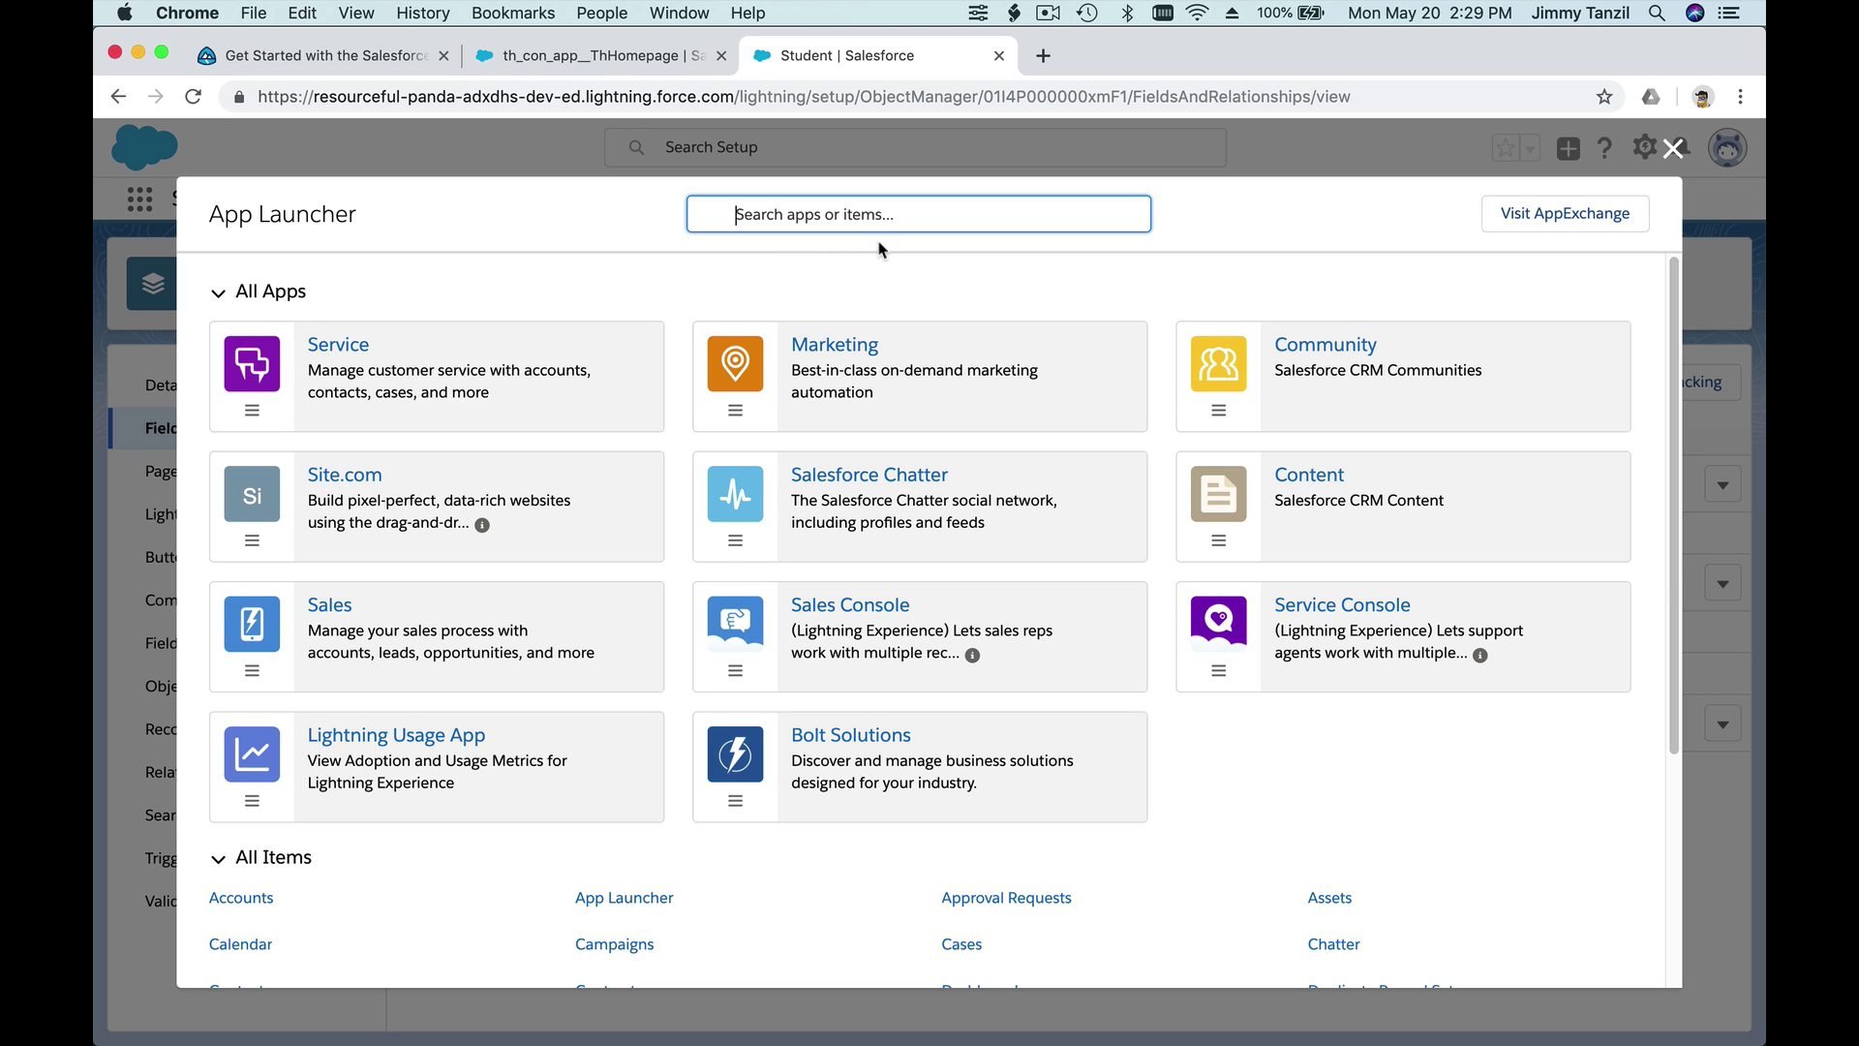
- Search the App Launcher for 'student' and open the Students list
text(studen)
key(BackSpace)
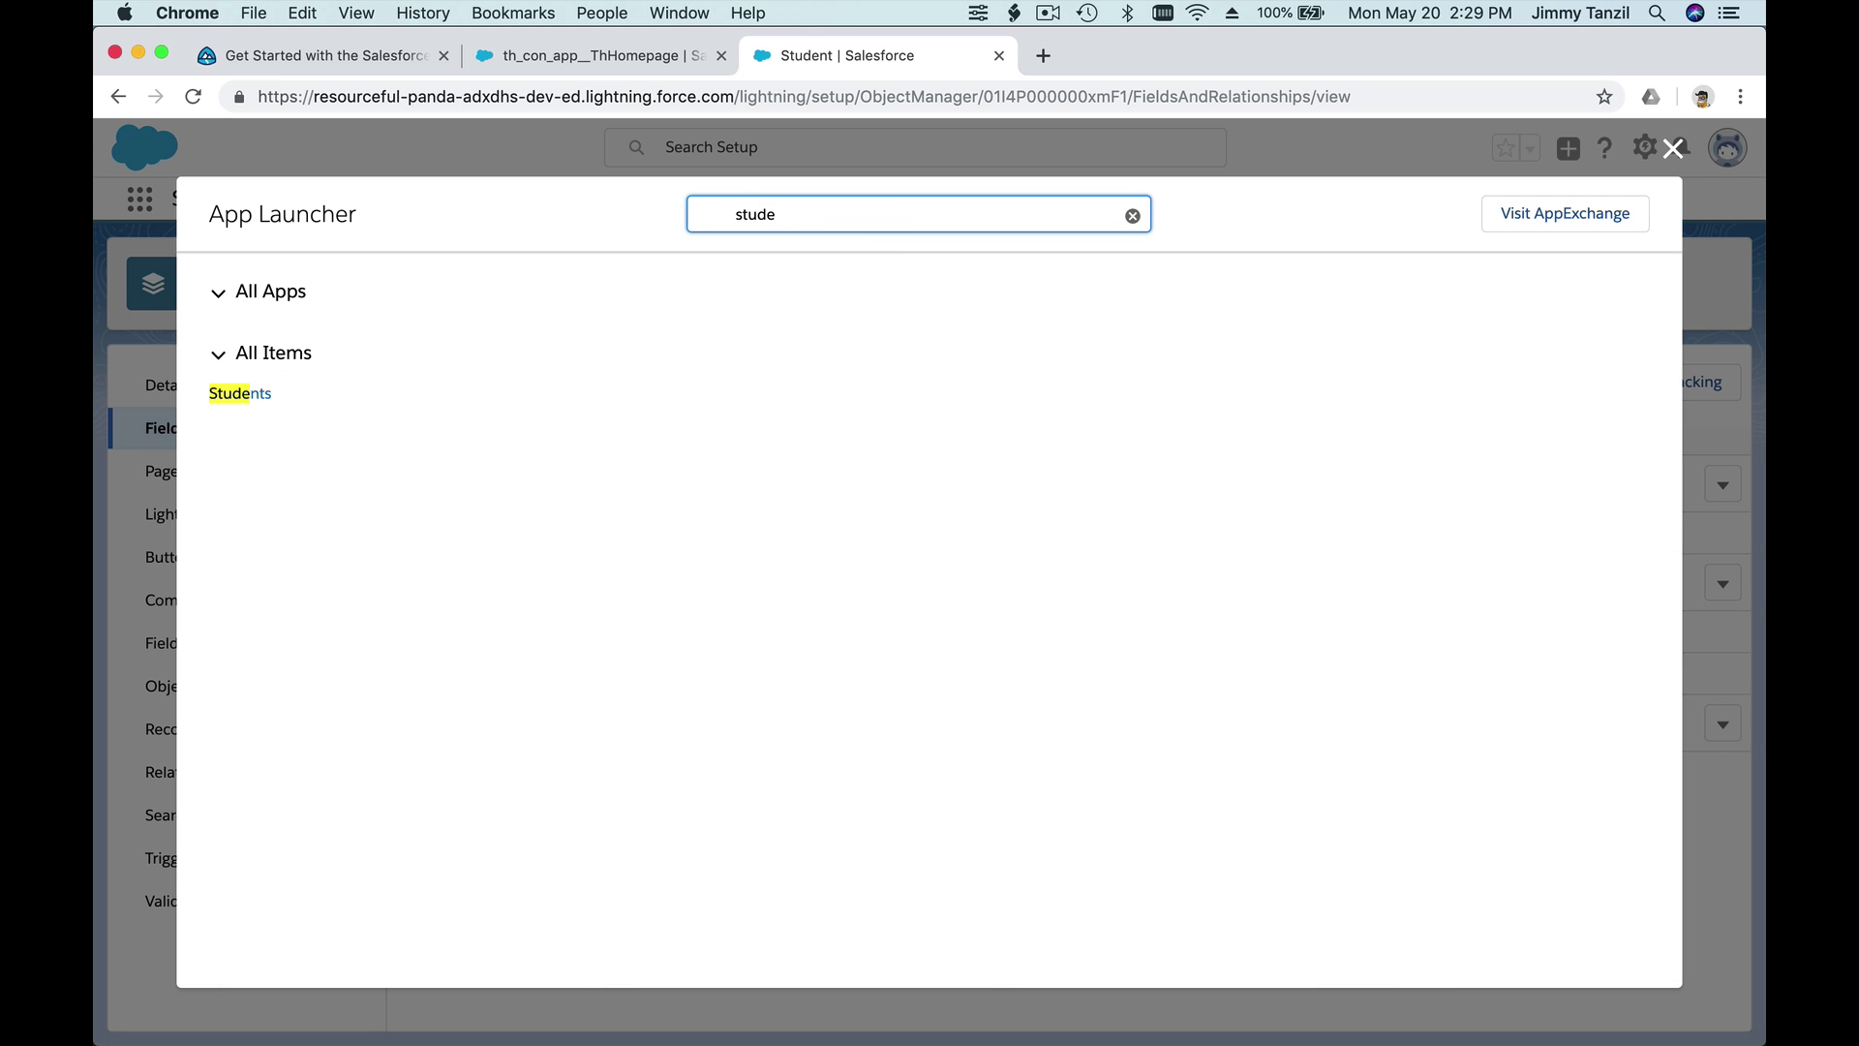
text(nt)
click(254, 395)
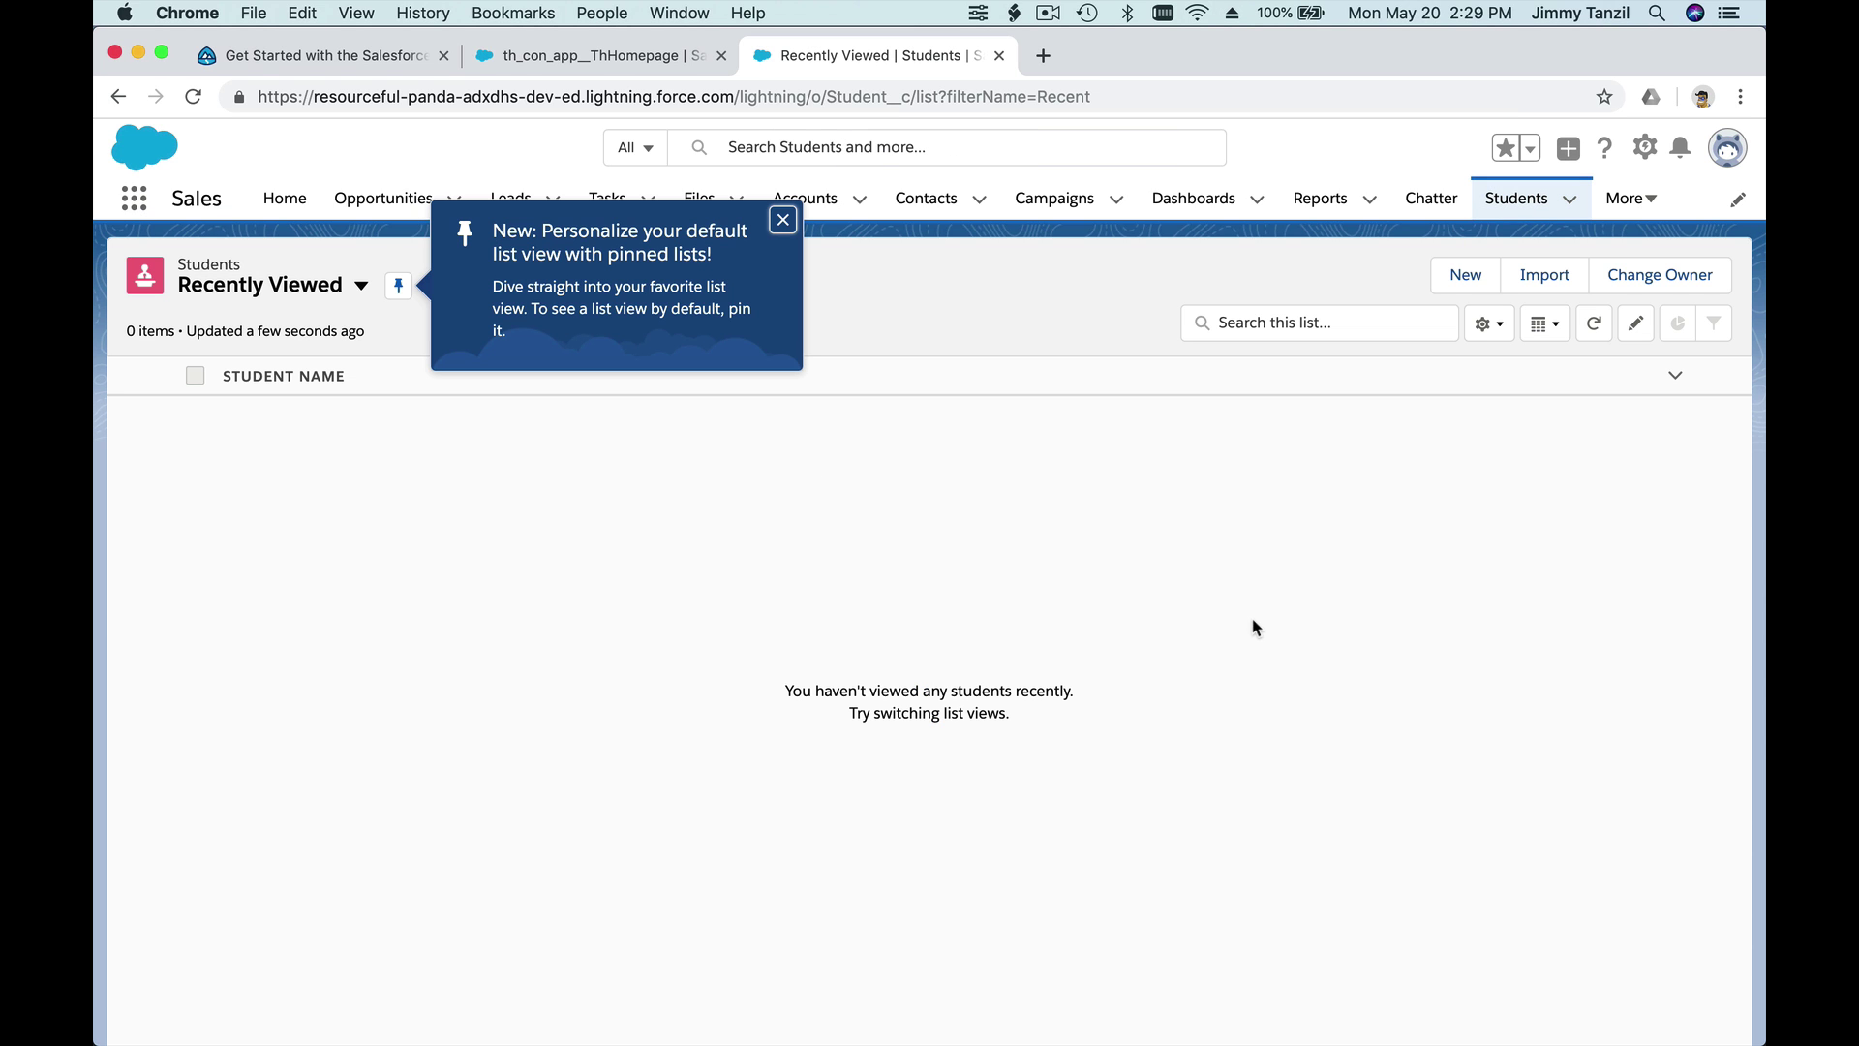
click(786, 225)
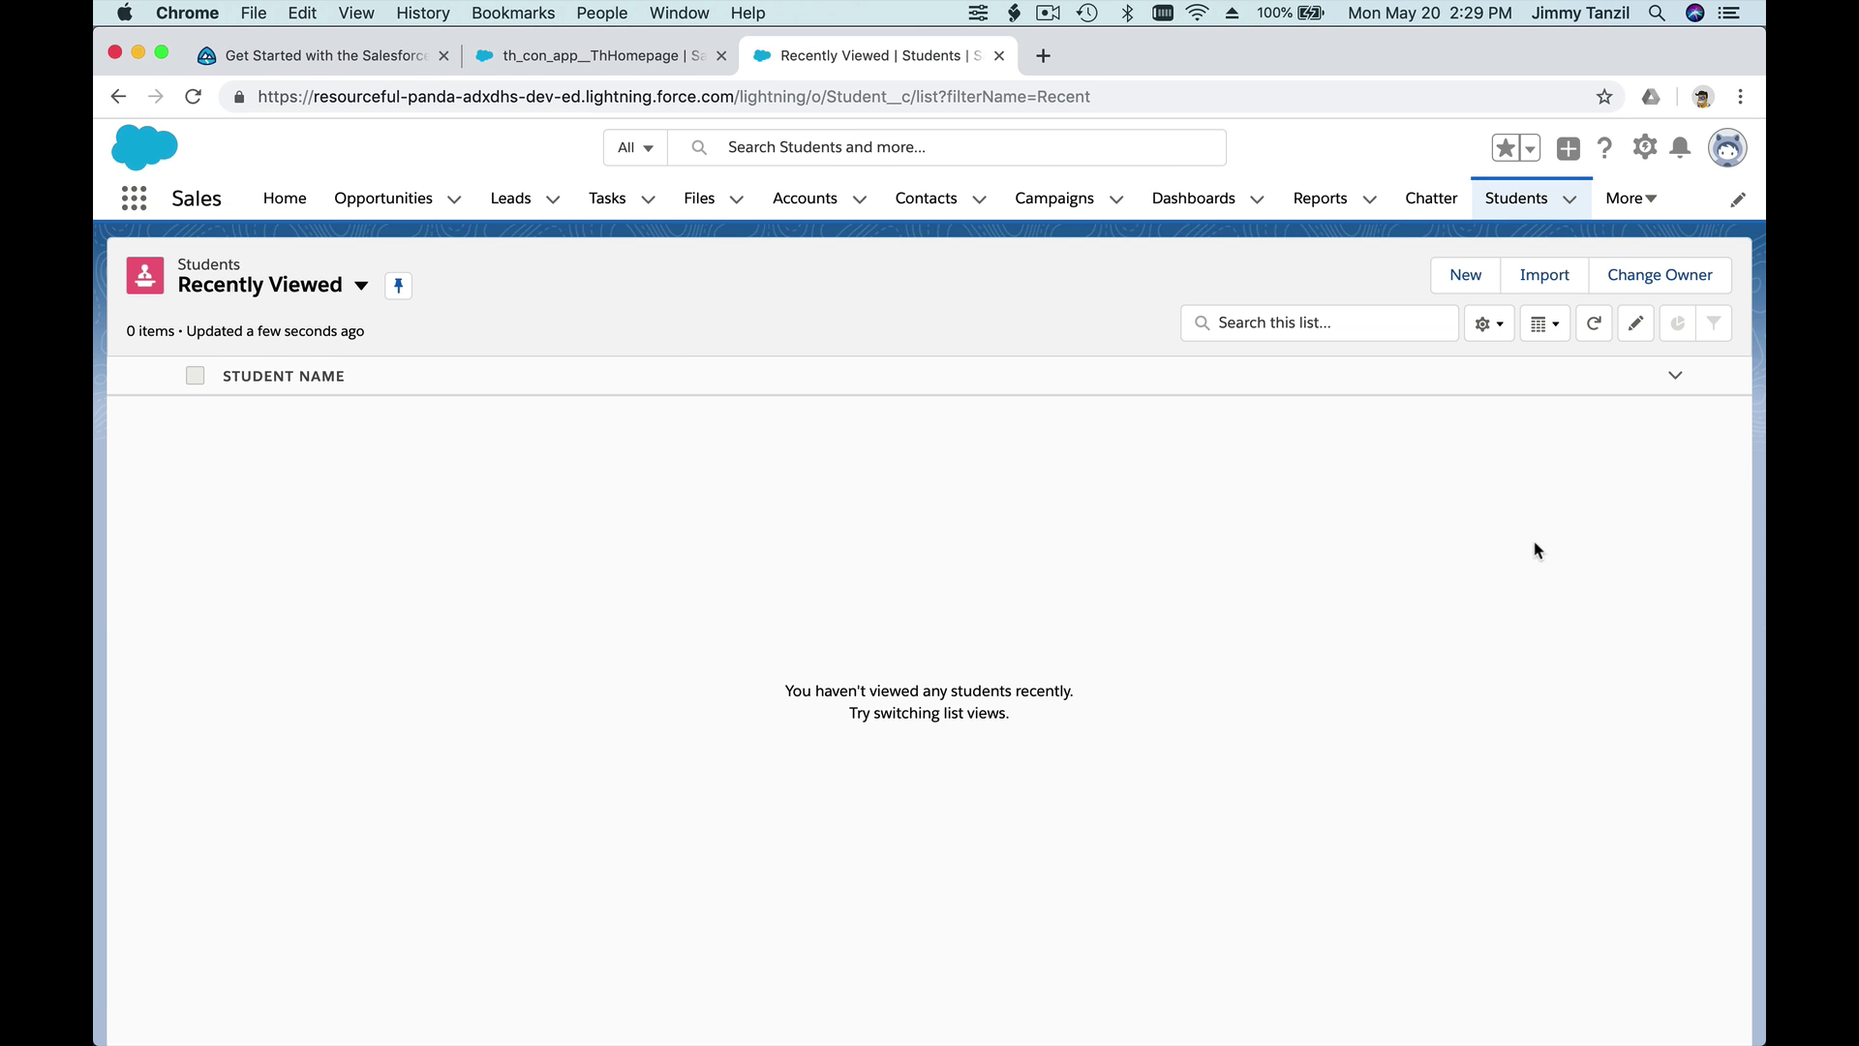
- Start a new Student record with the student's name and Birth Date 16/05/1961
click(1465, 275)
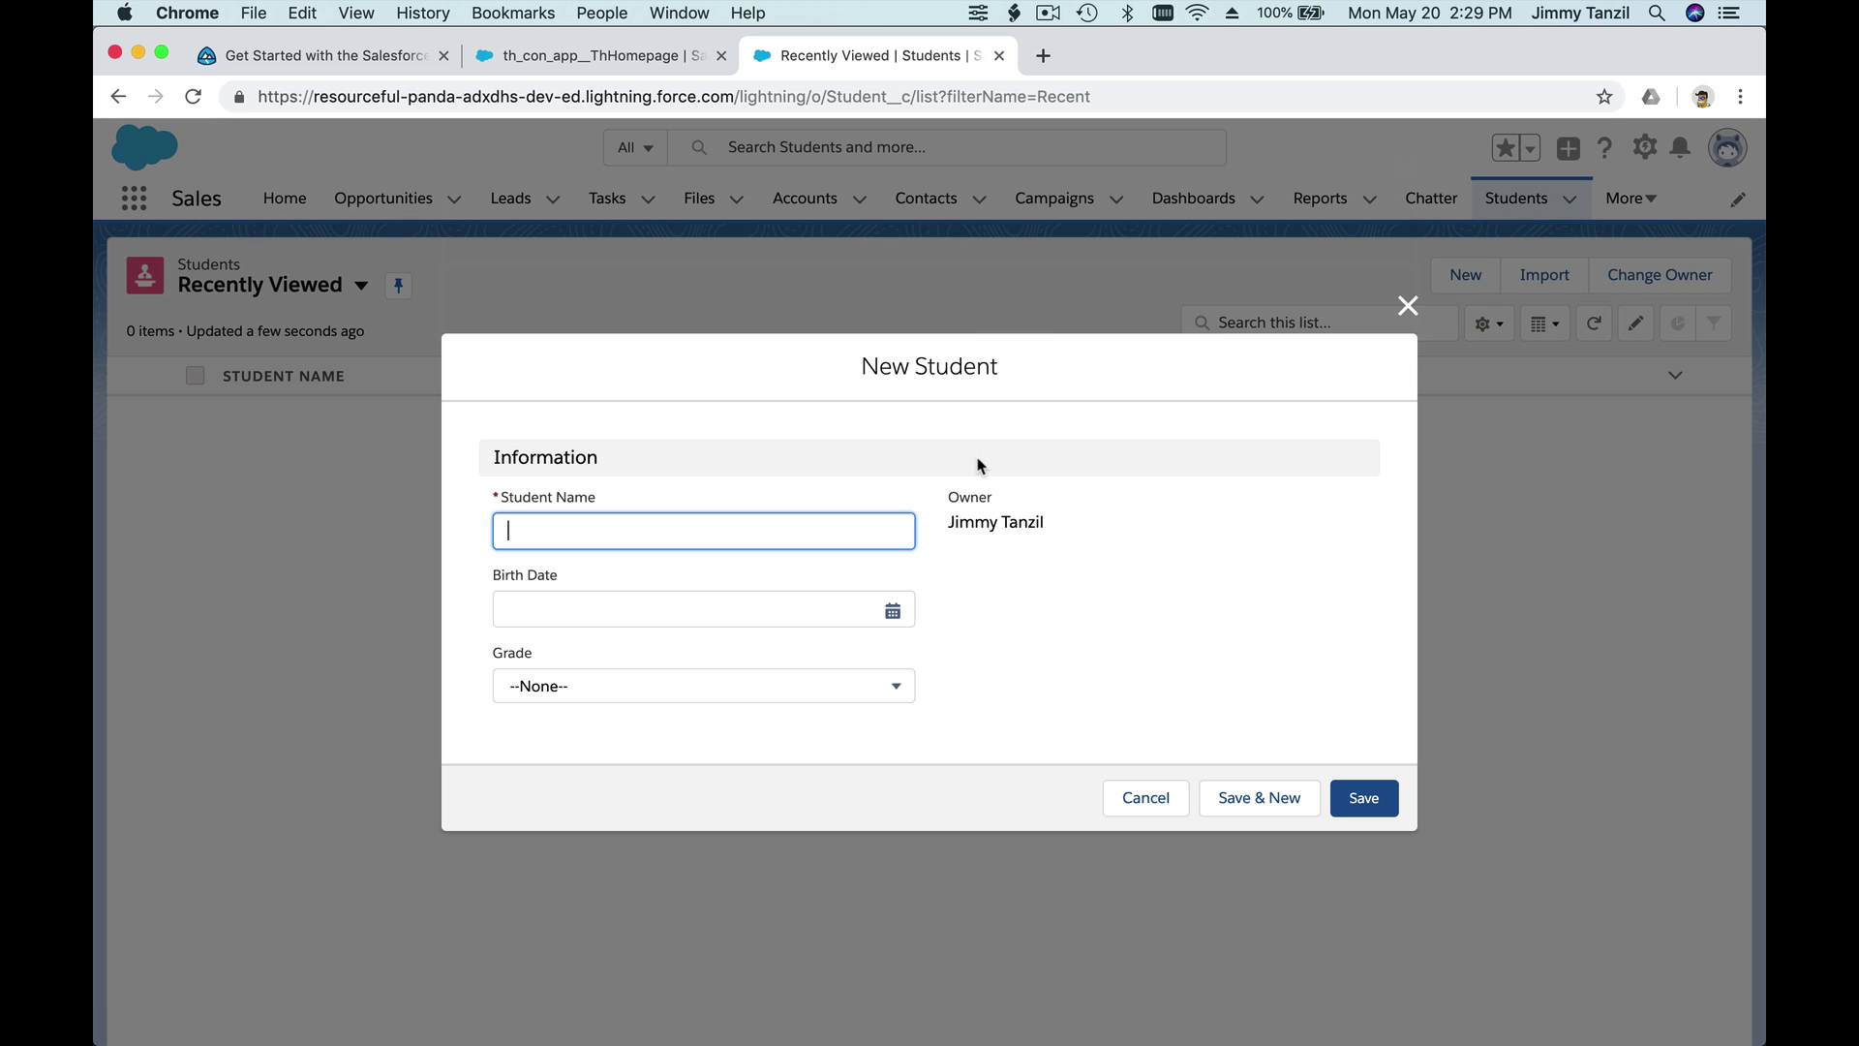
click(835, 612)
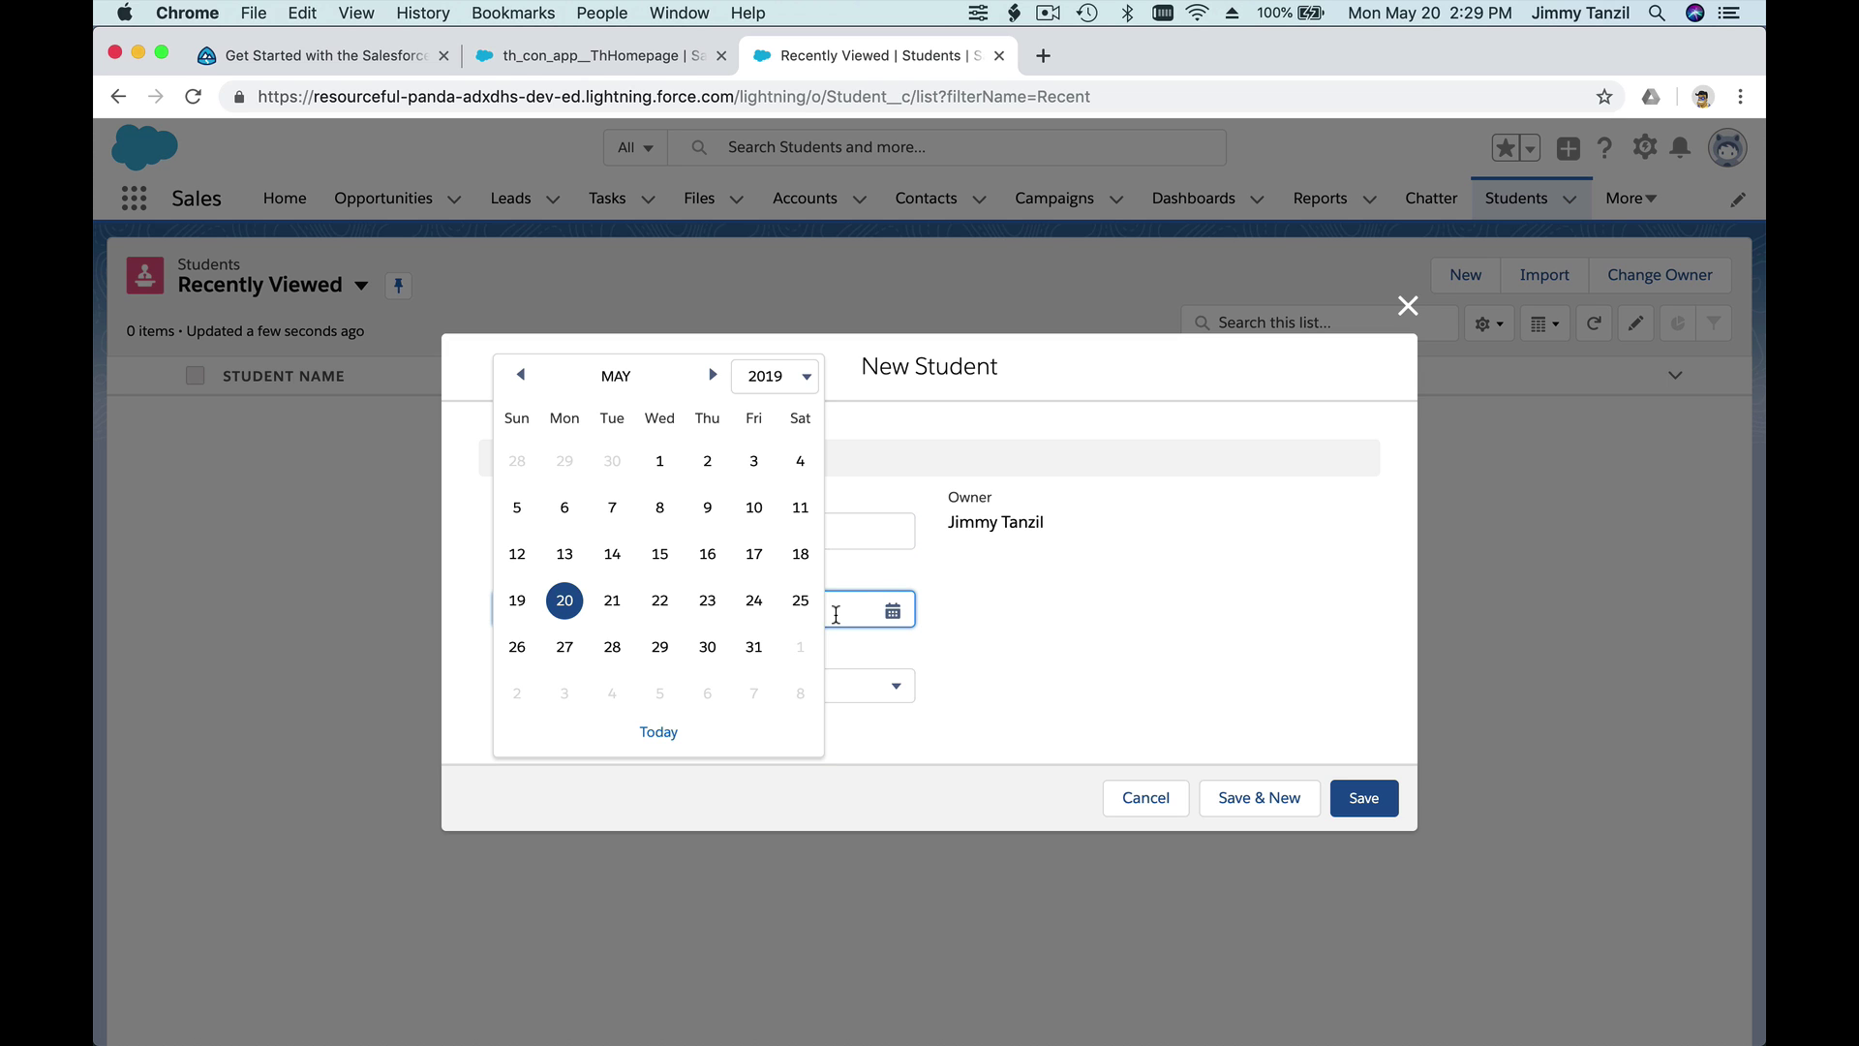
click(774, 376)
scroll(775, 310, up, 5)
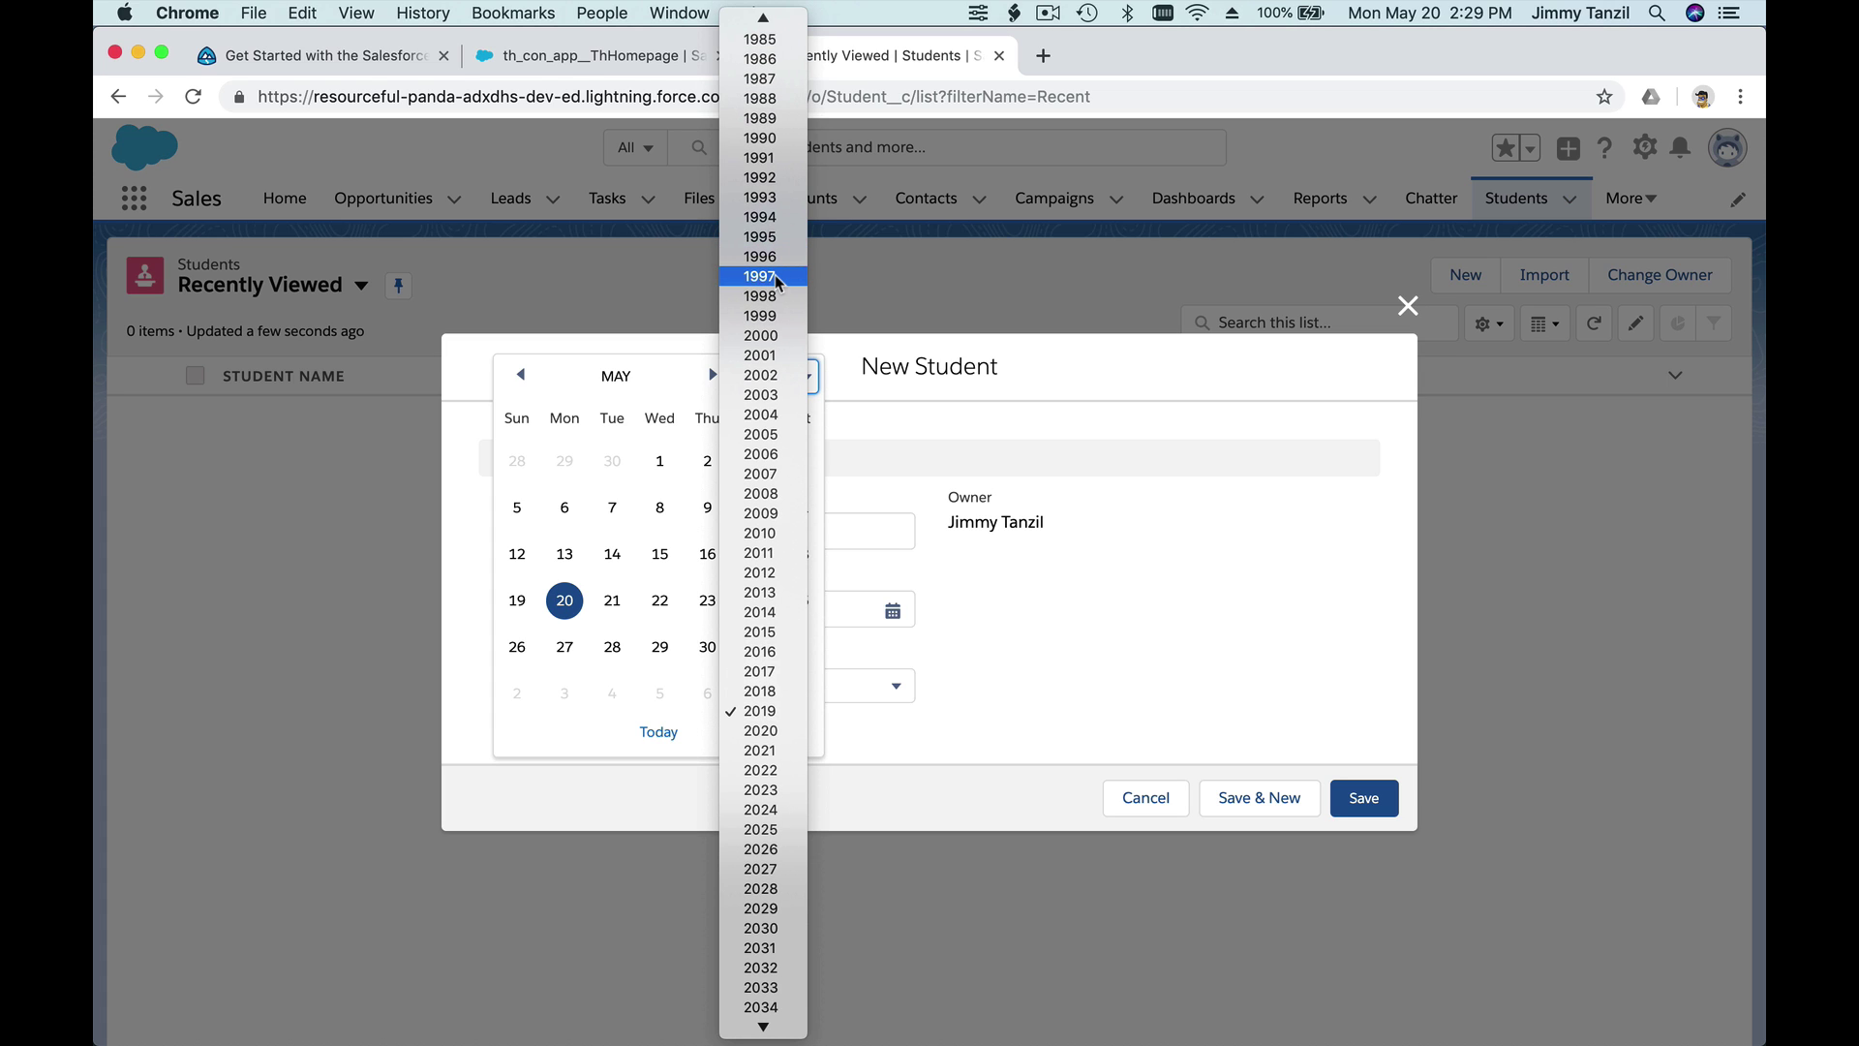
scroll(774, 278, up, 10)
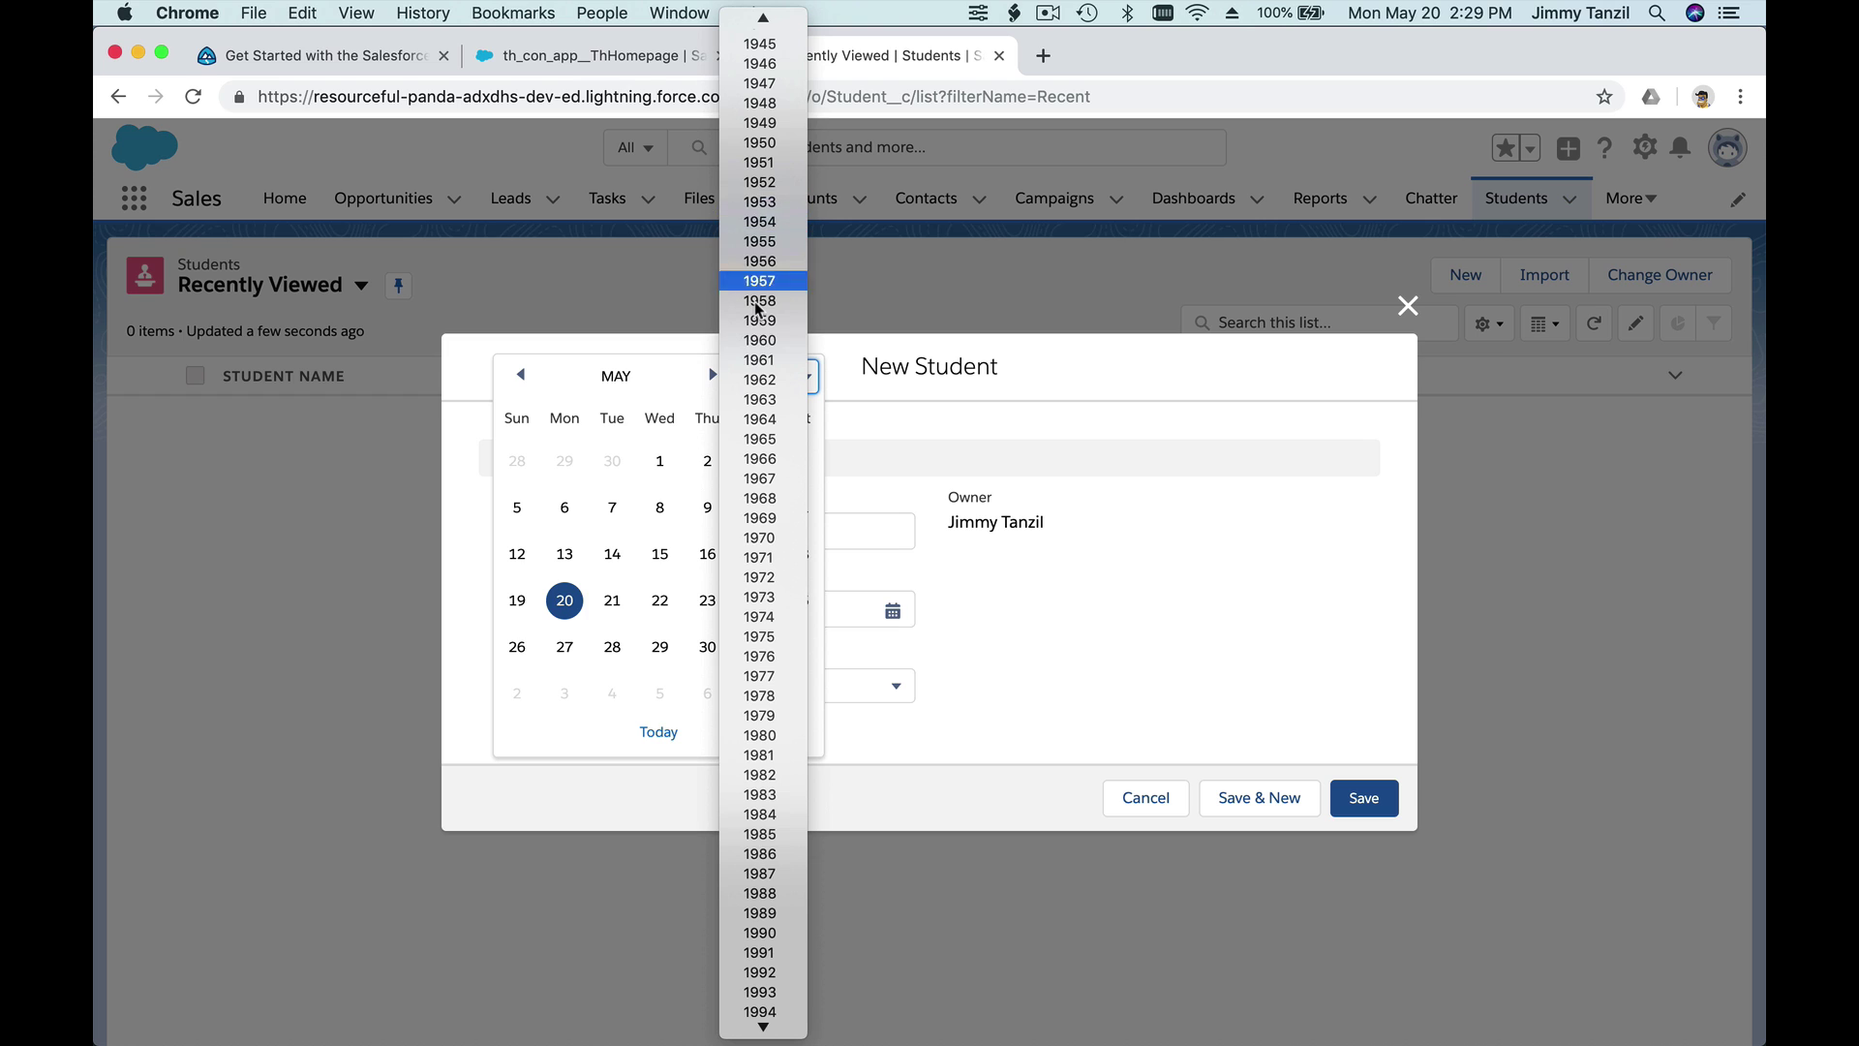
click(759, 360)
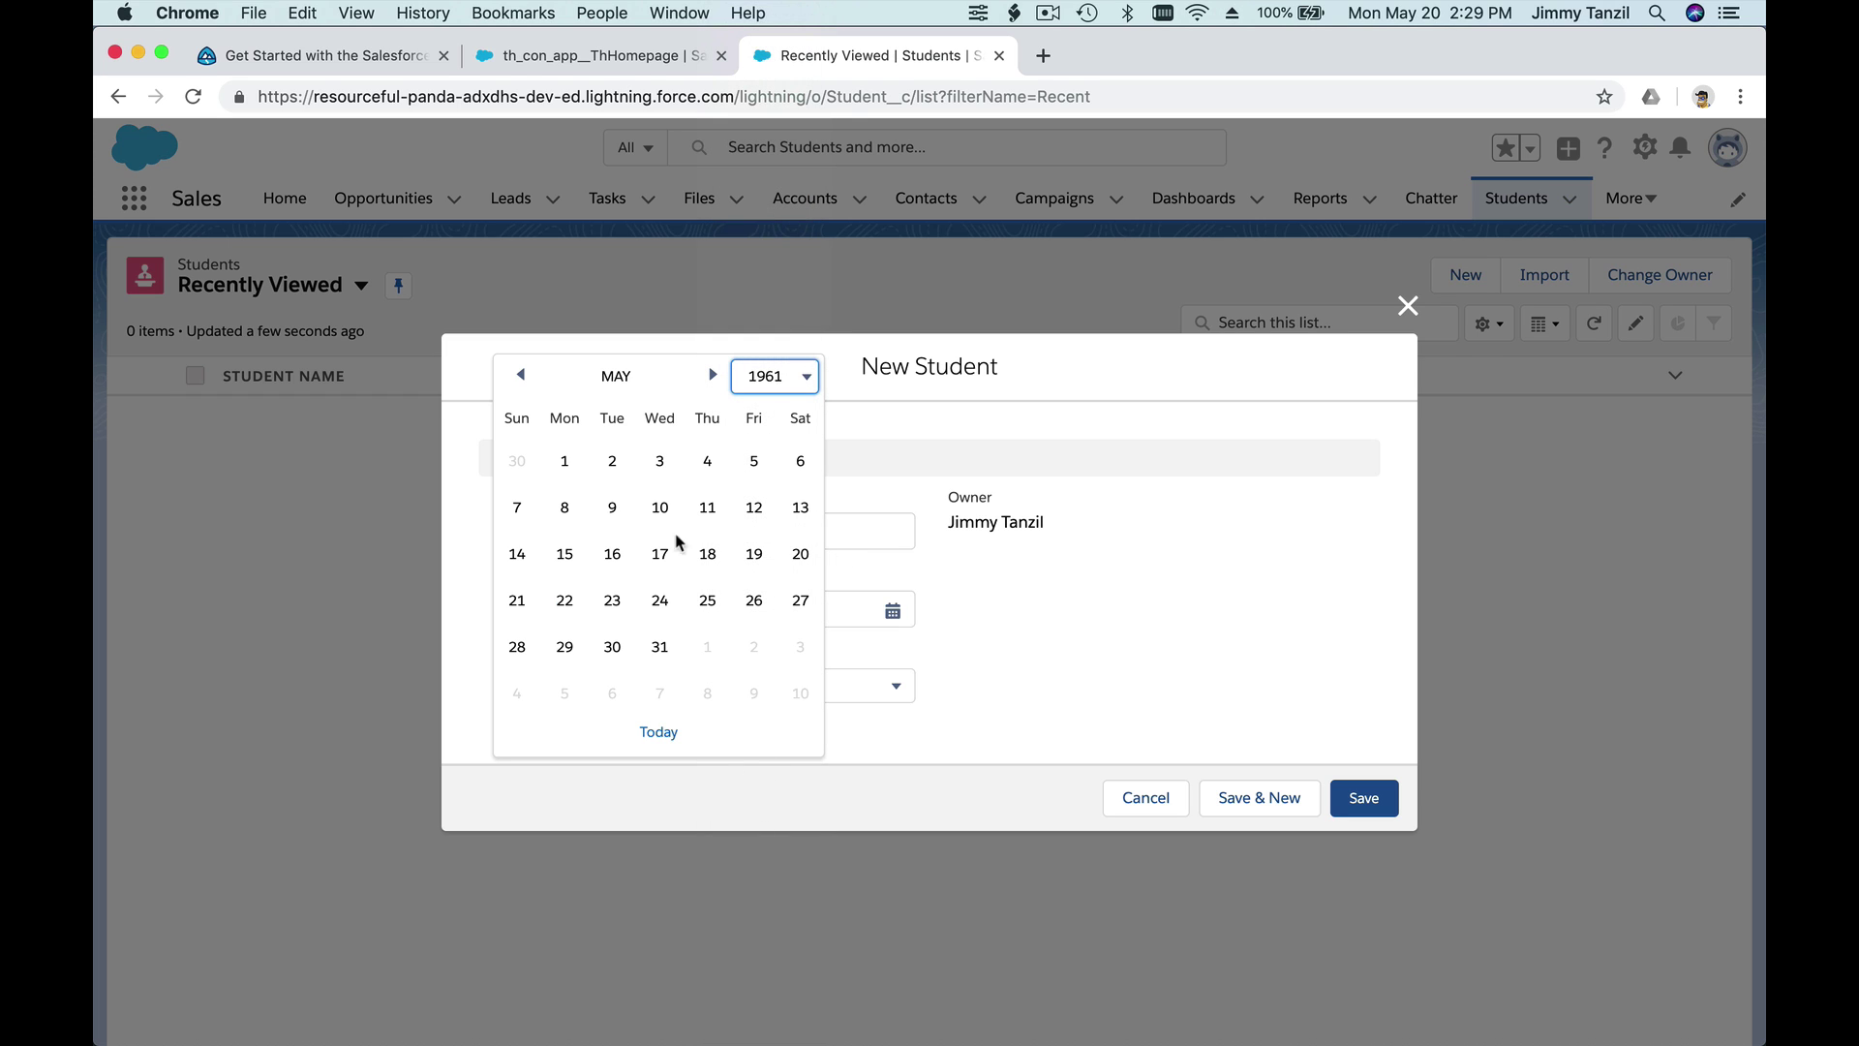
click(611, 563)
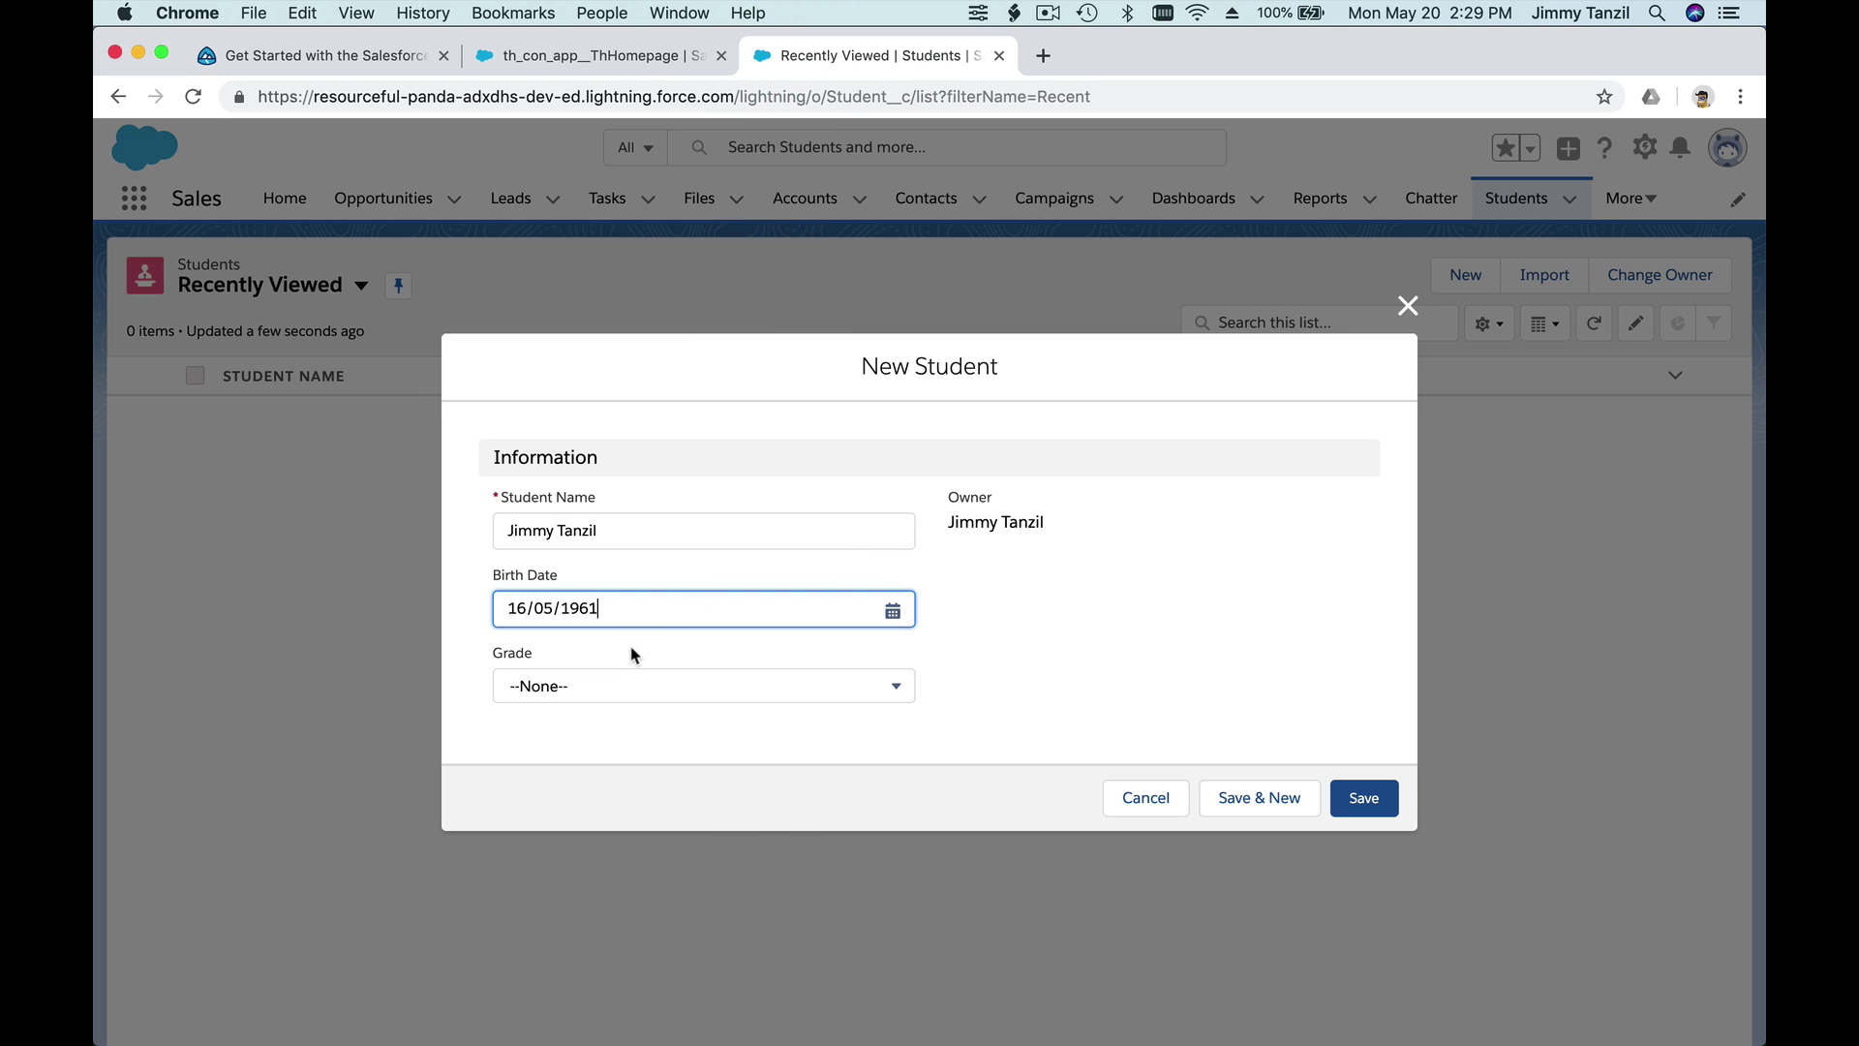
click(634, 616)
click(794, 380)
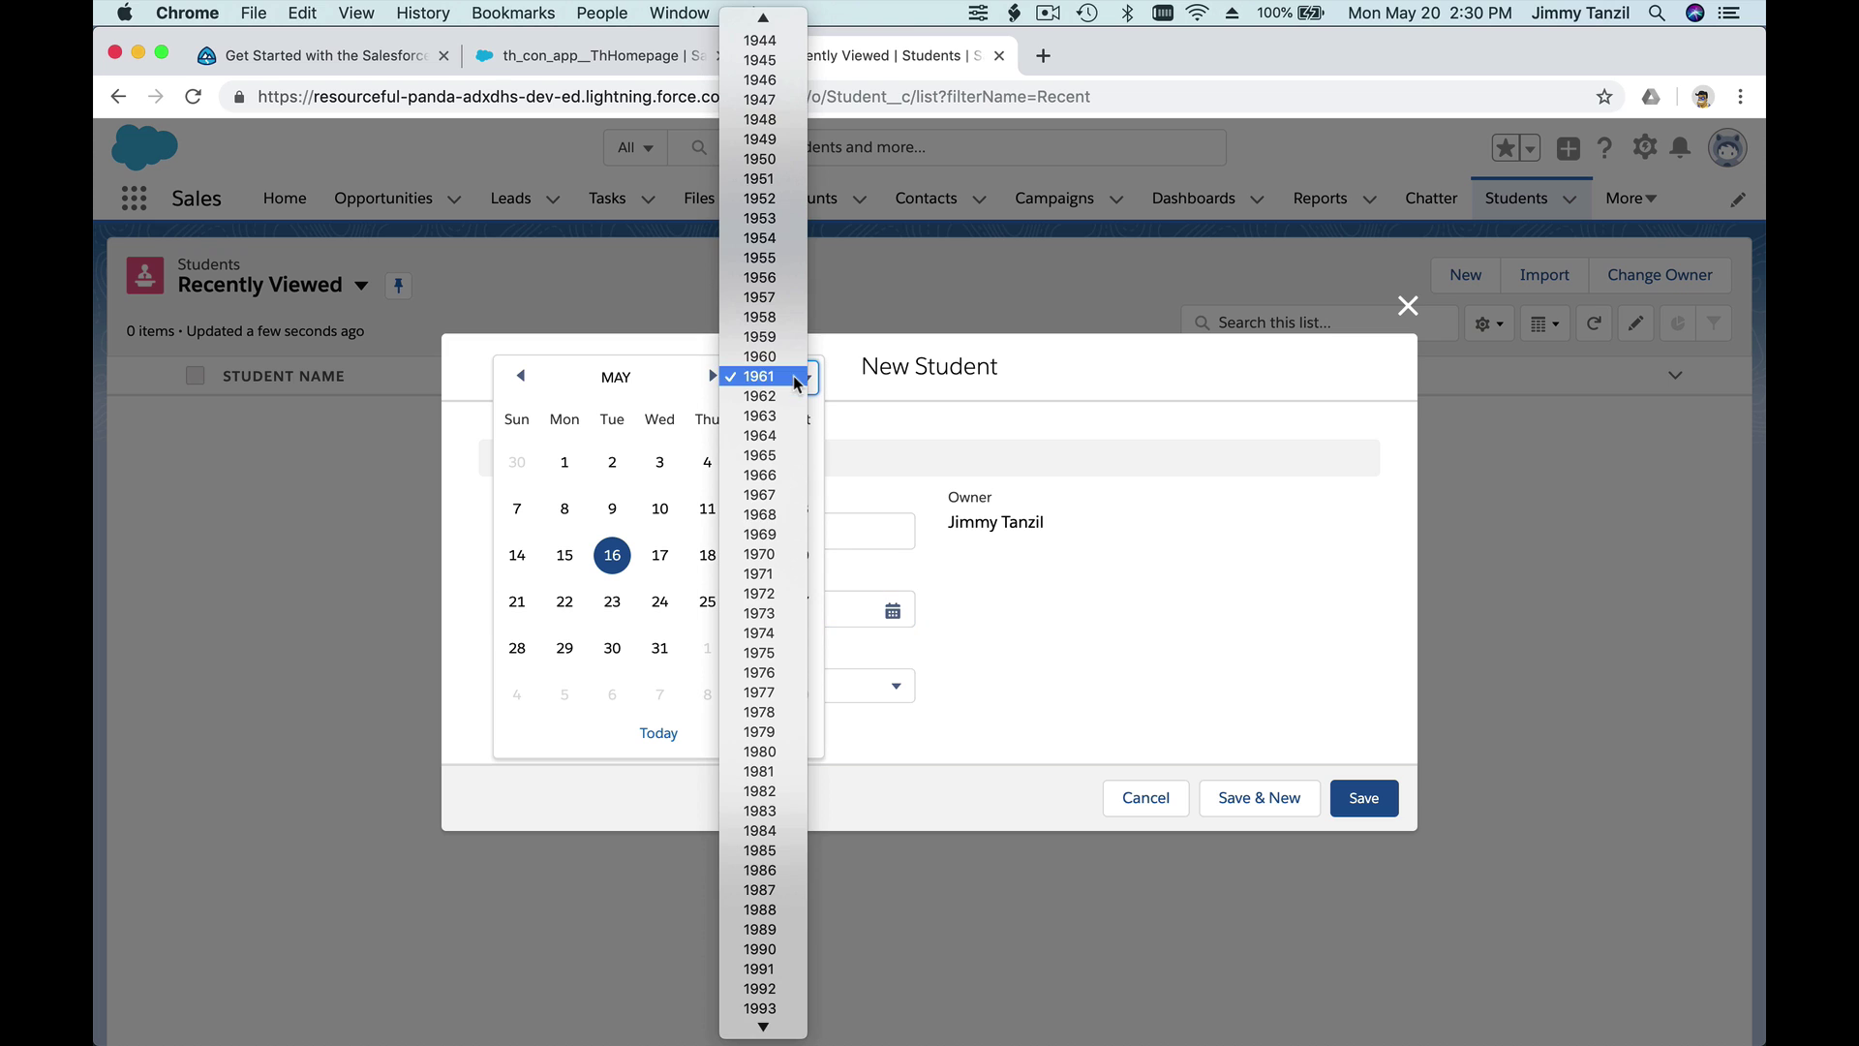
scroll(786, 511, down, 1)
scroll(786, 511, down, 2)
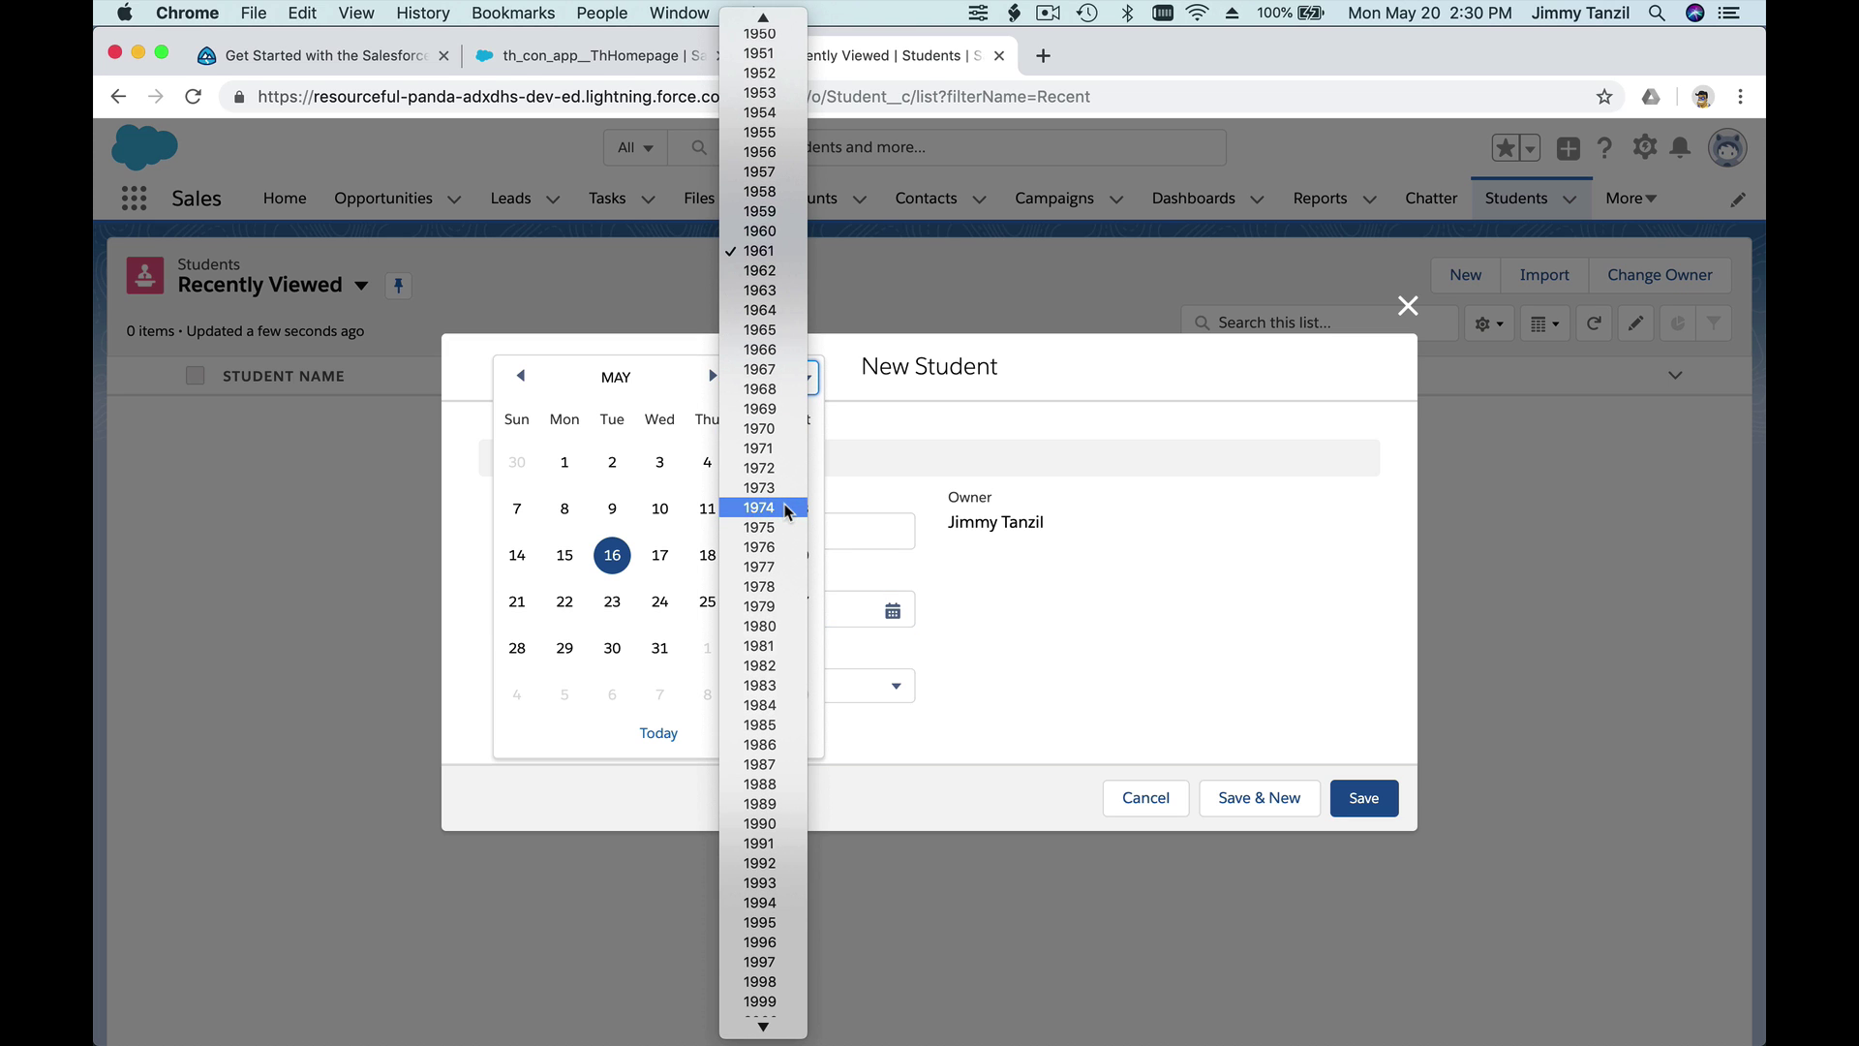
click(760, 606)
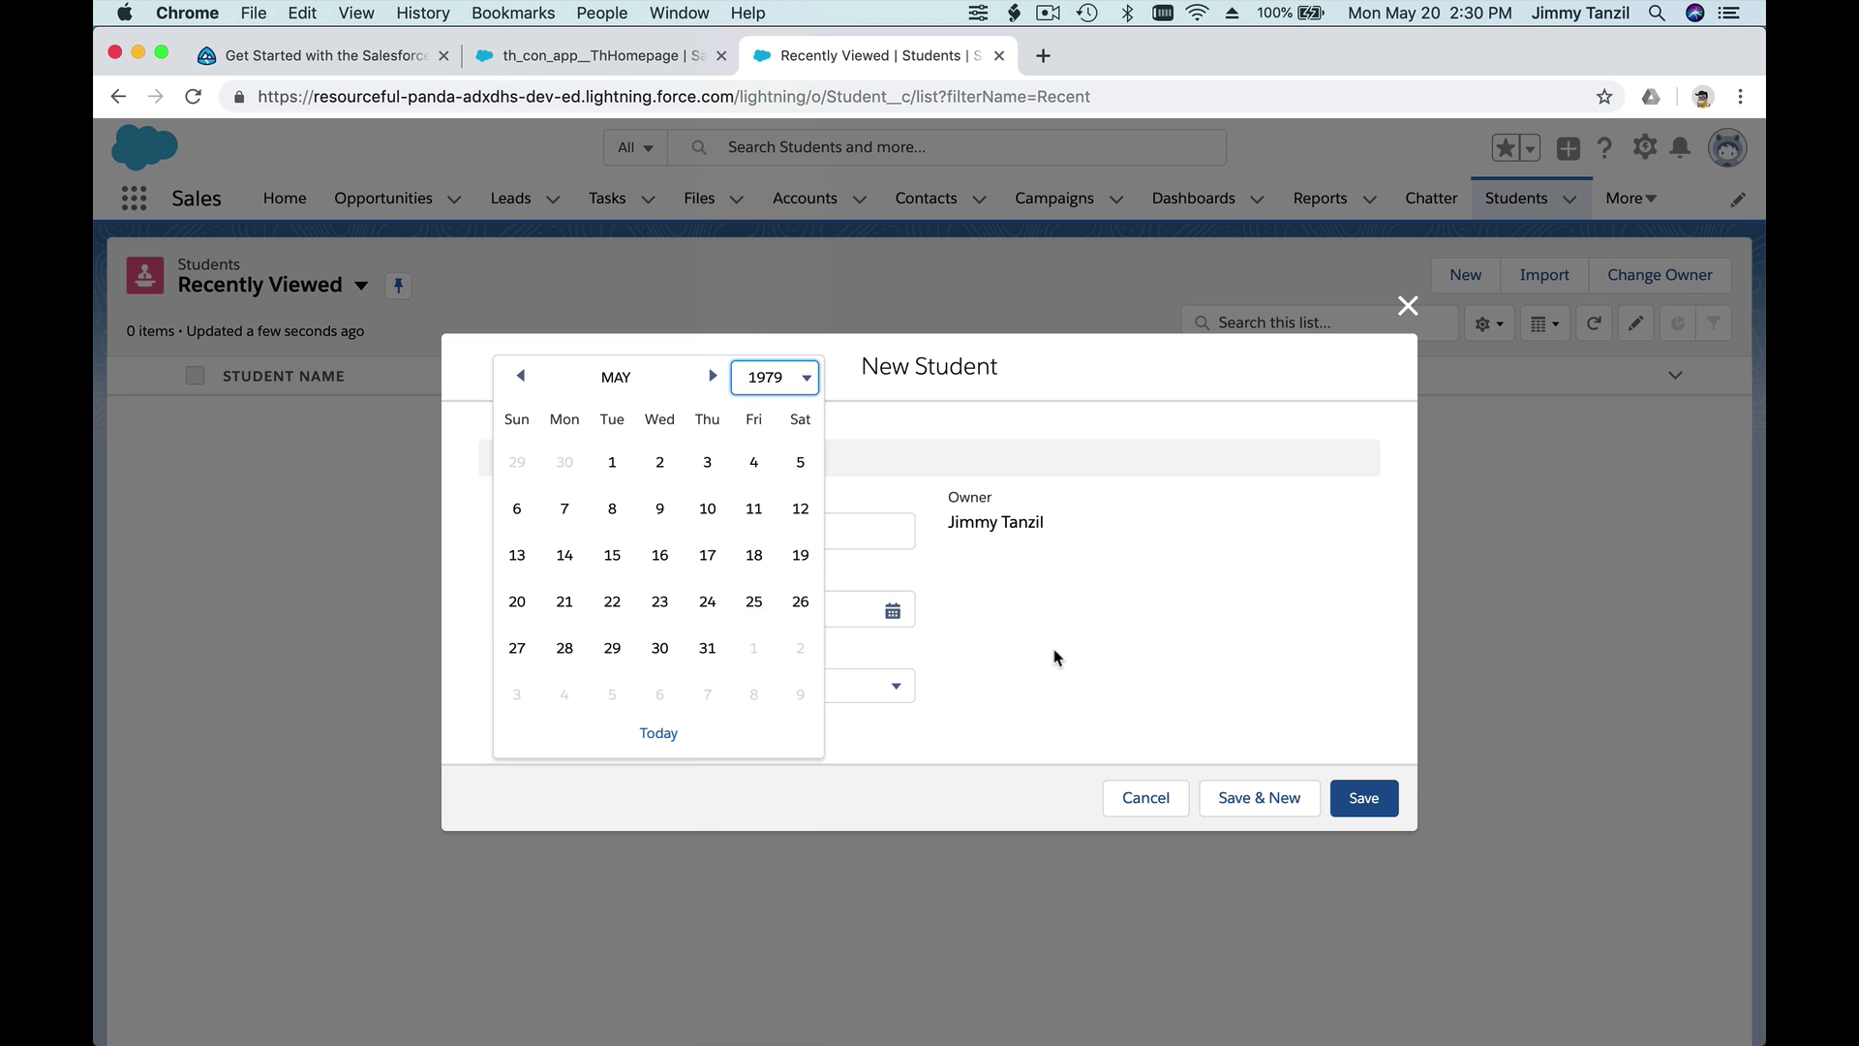
click(1055, 657)
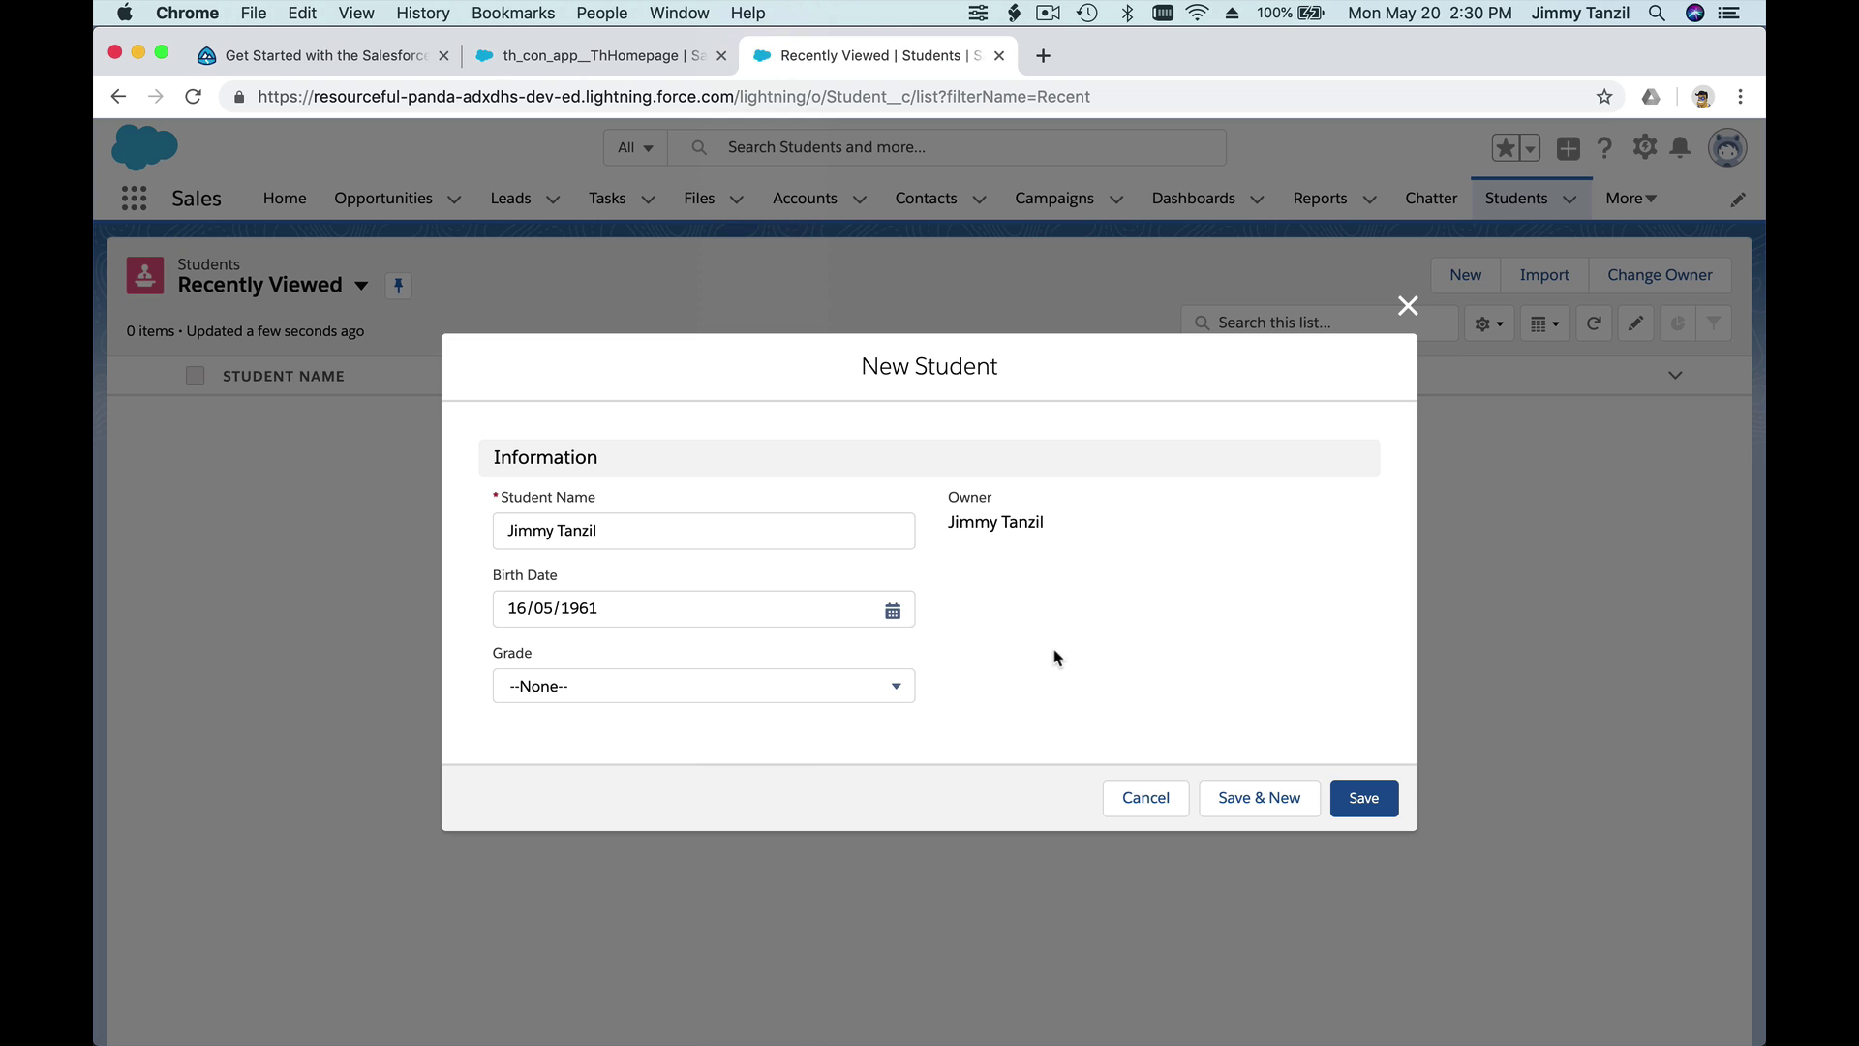
- Set Grade to 12, save the record, and return to the Students list
click(579, 690)
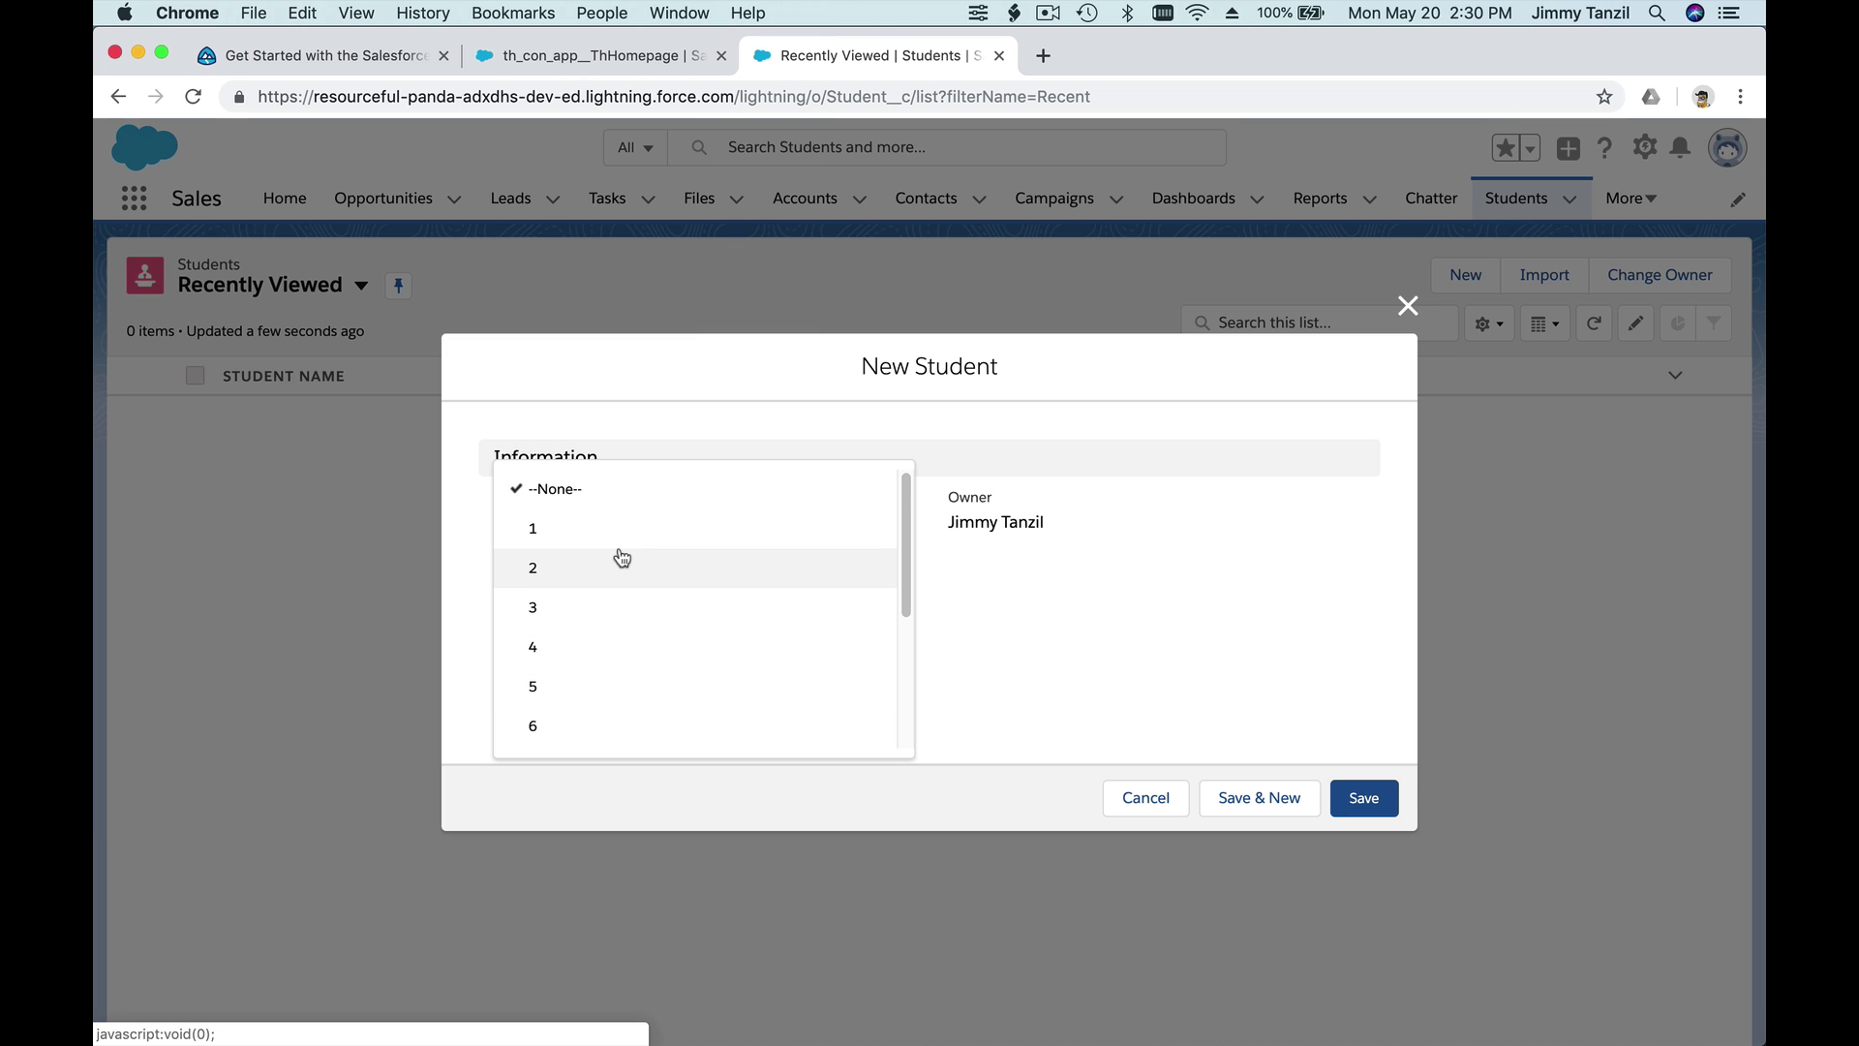
scroll(616, 553, down, 5)
click(597, 722)
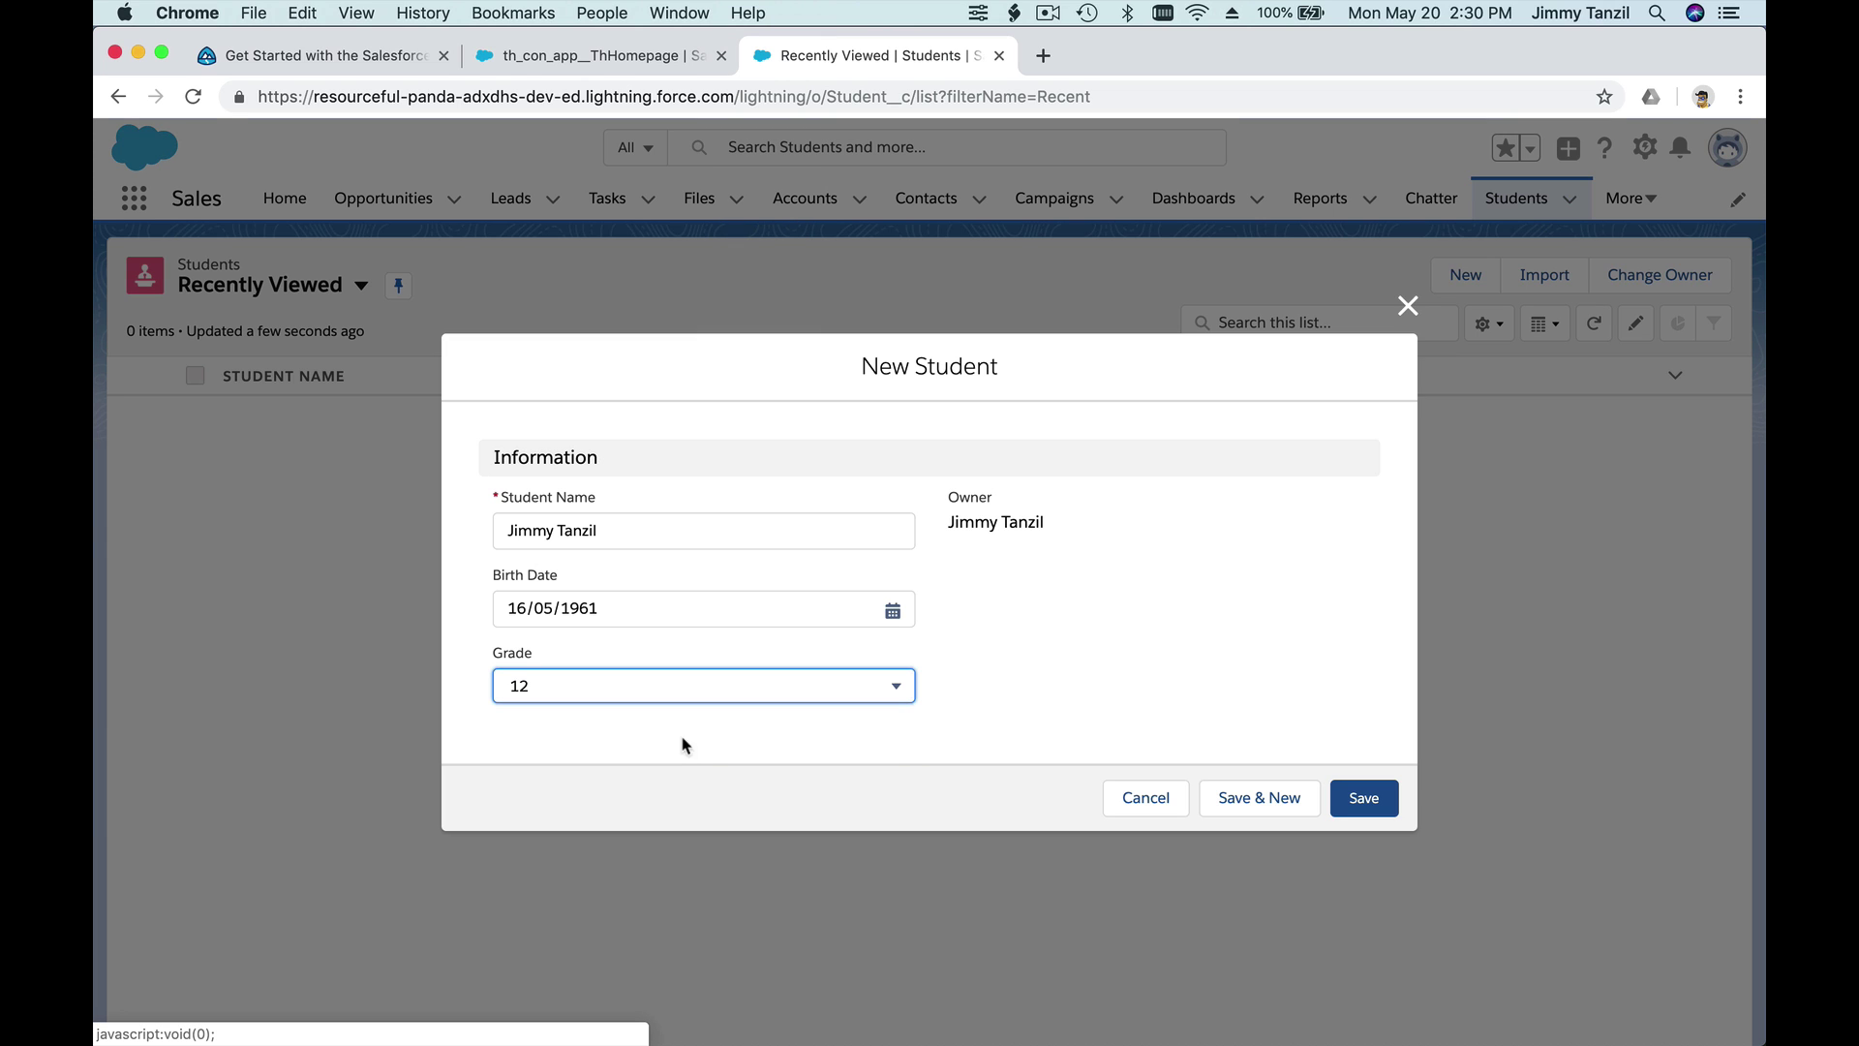
click(702, 754)
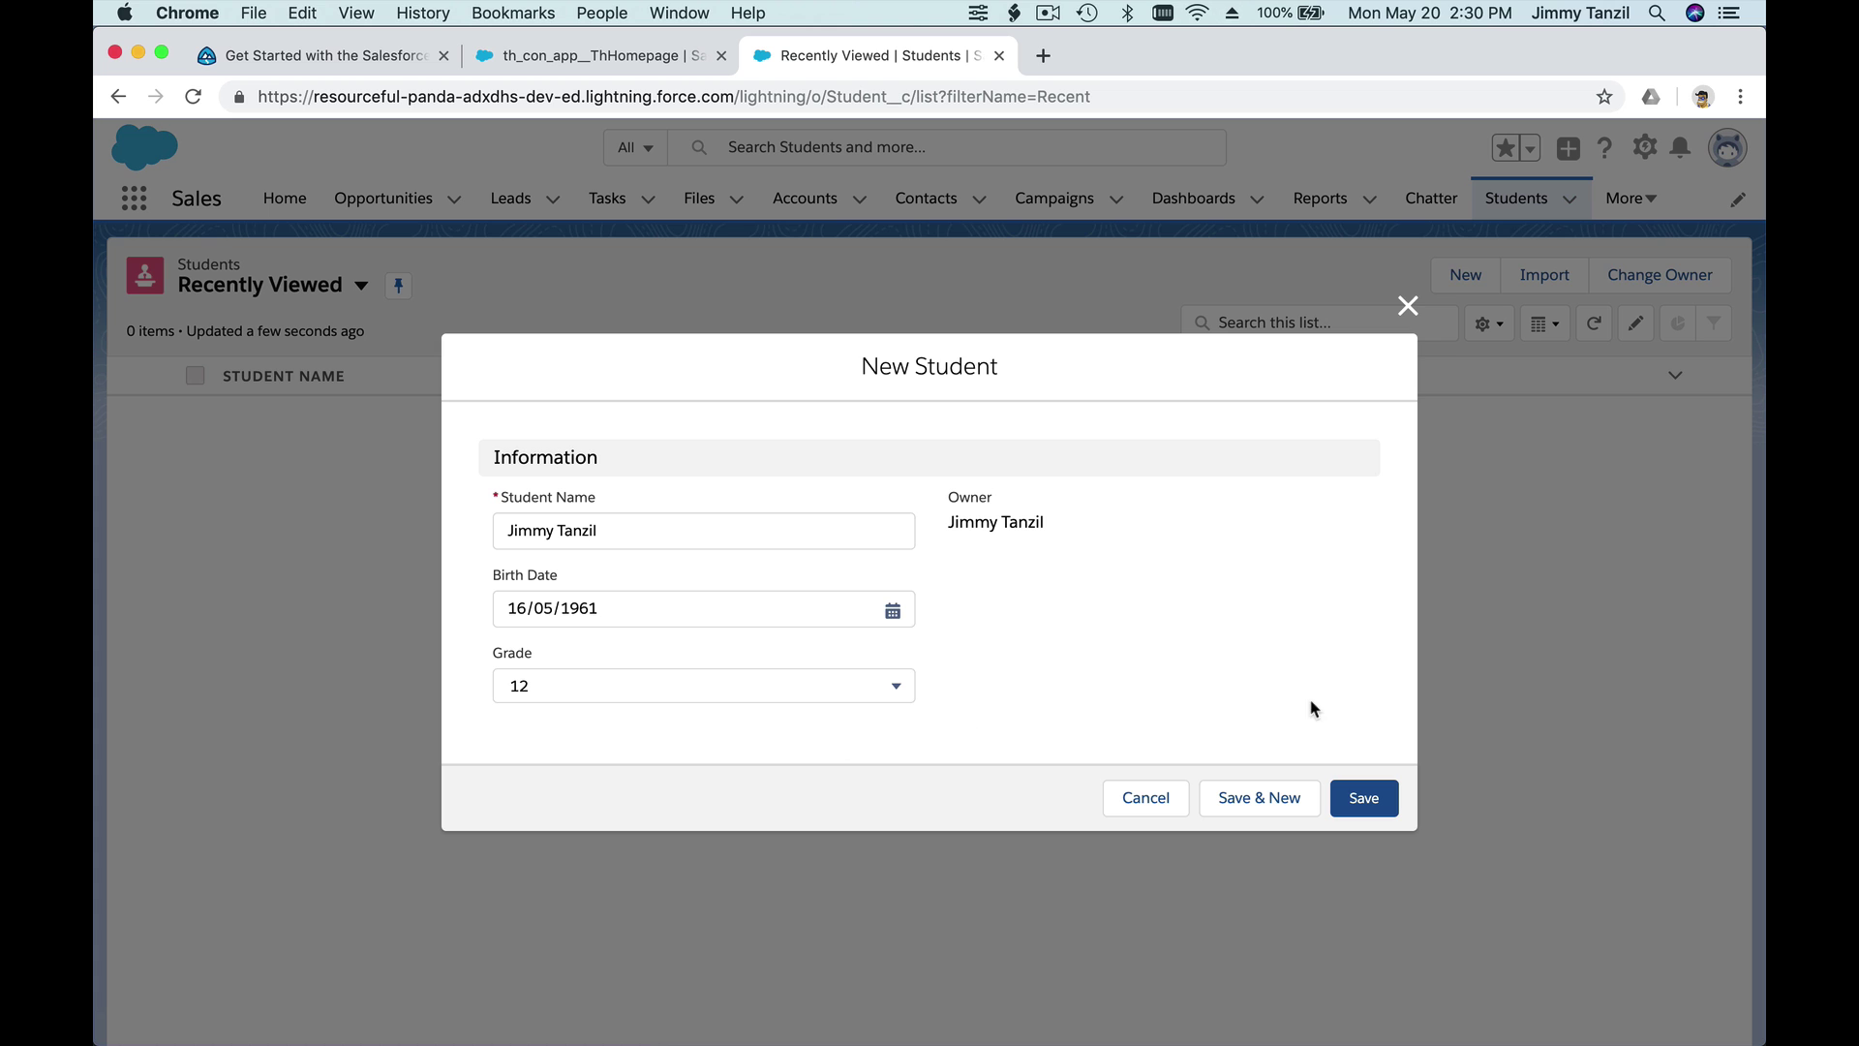
click(1364, 795)
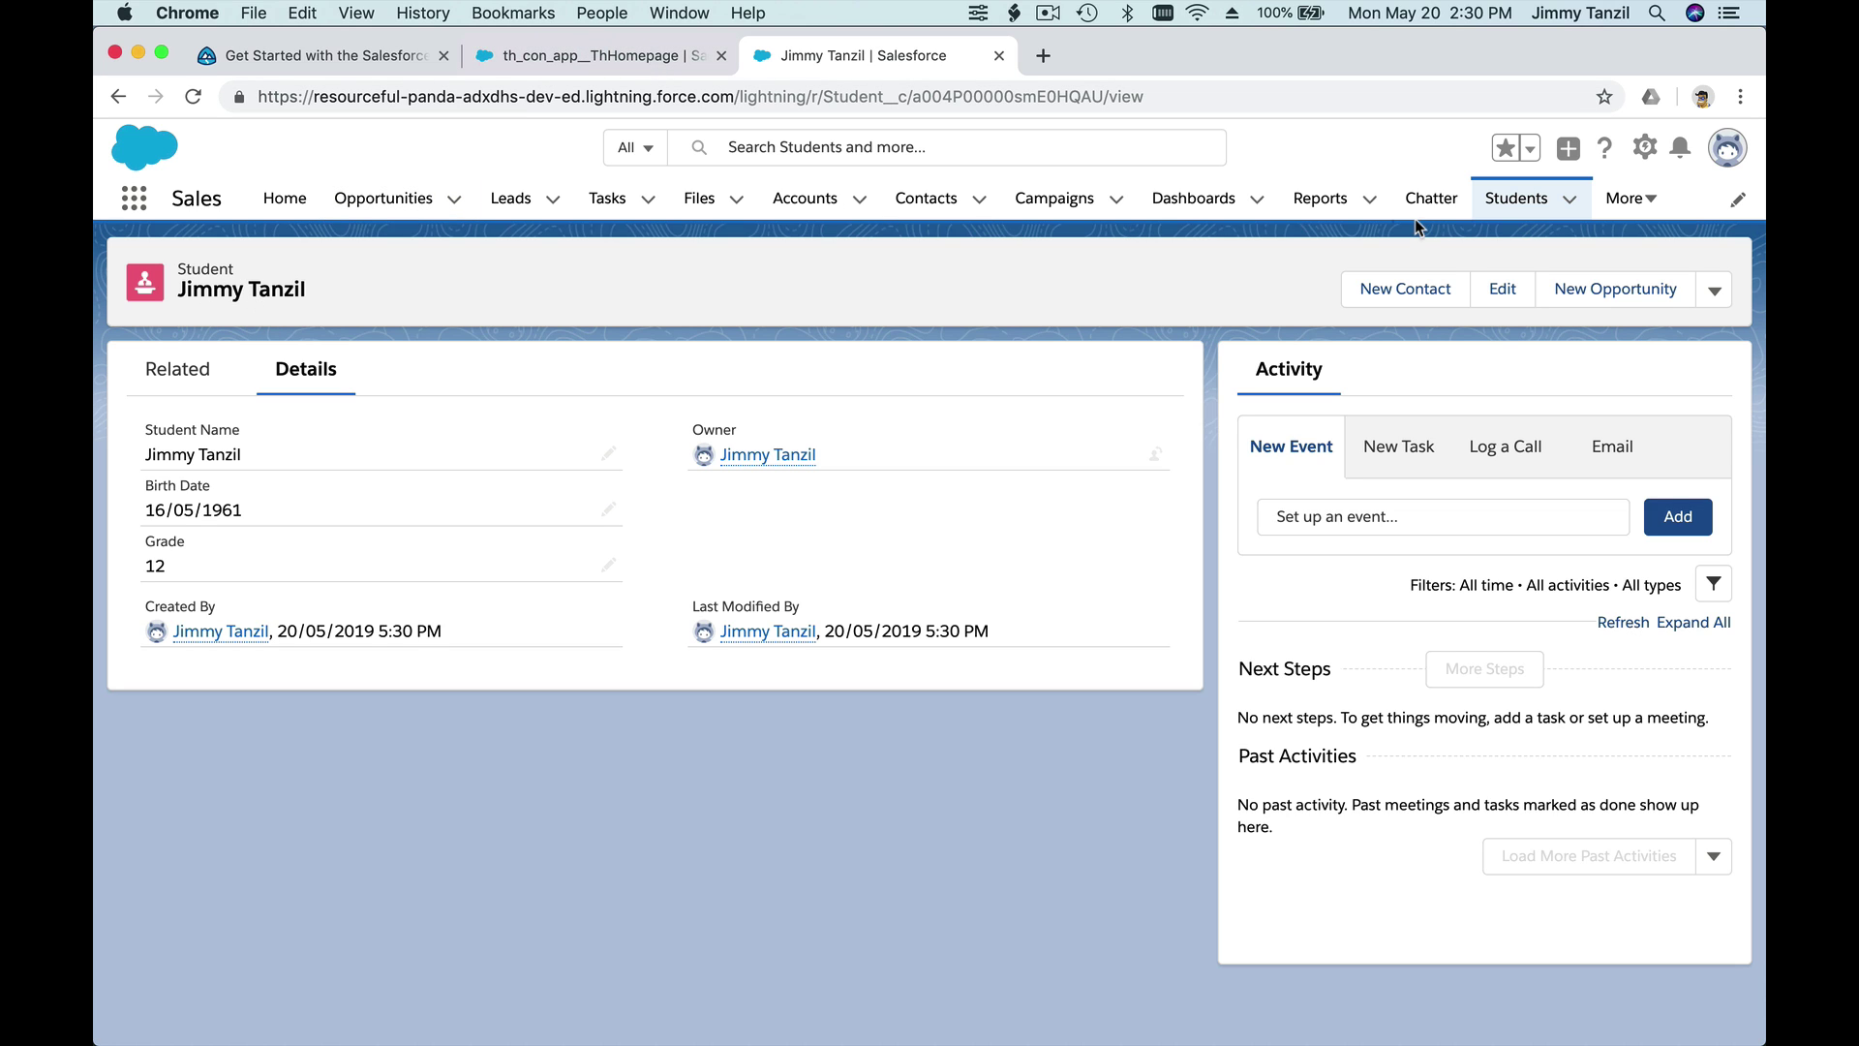
click(1516, 198)
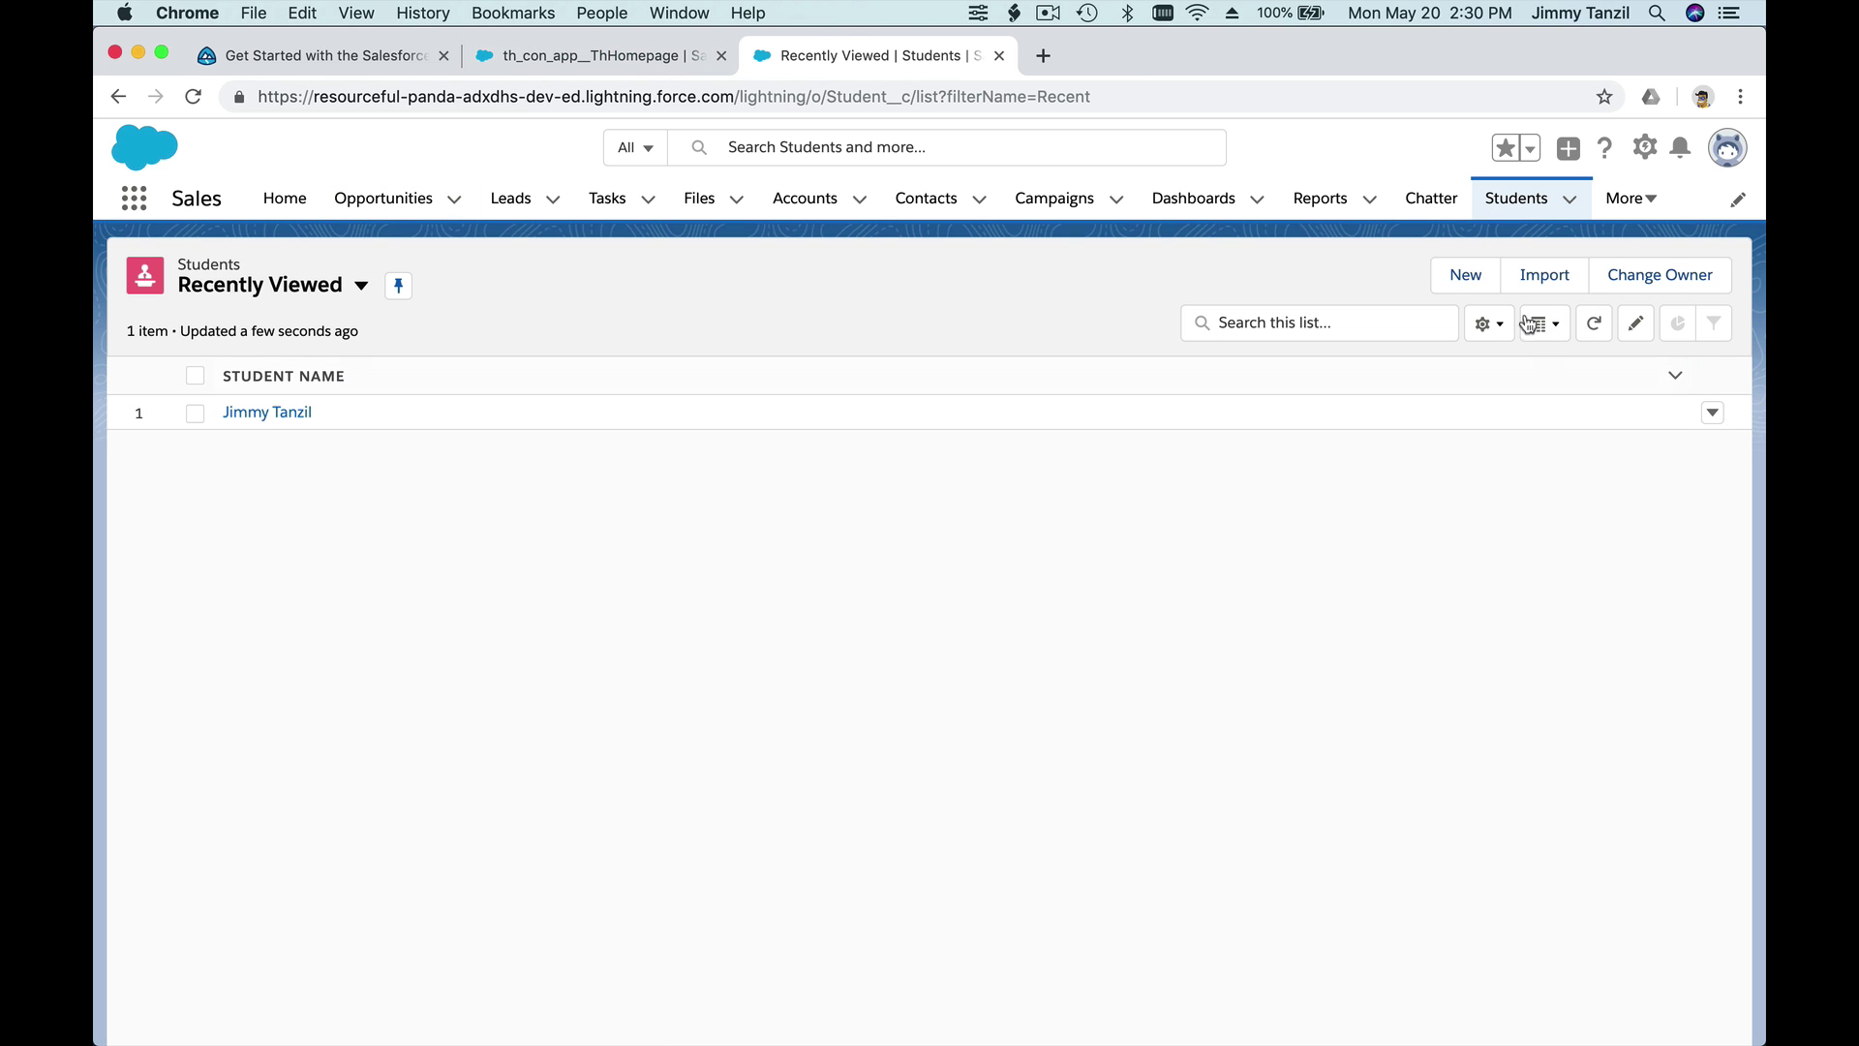
- Start a new Student record with the student's name and Birth Date 05/05/2011
click(1486, 279)
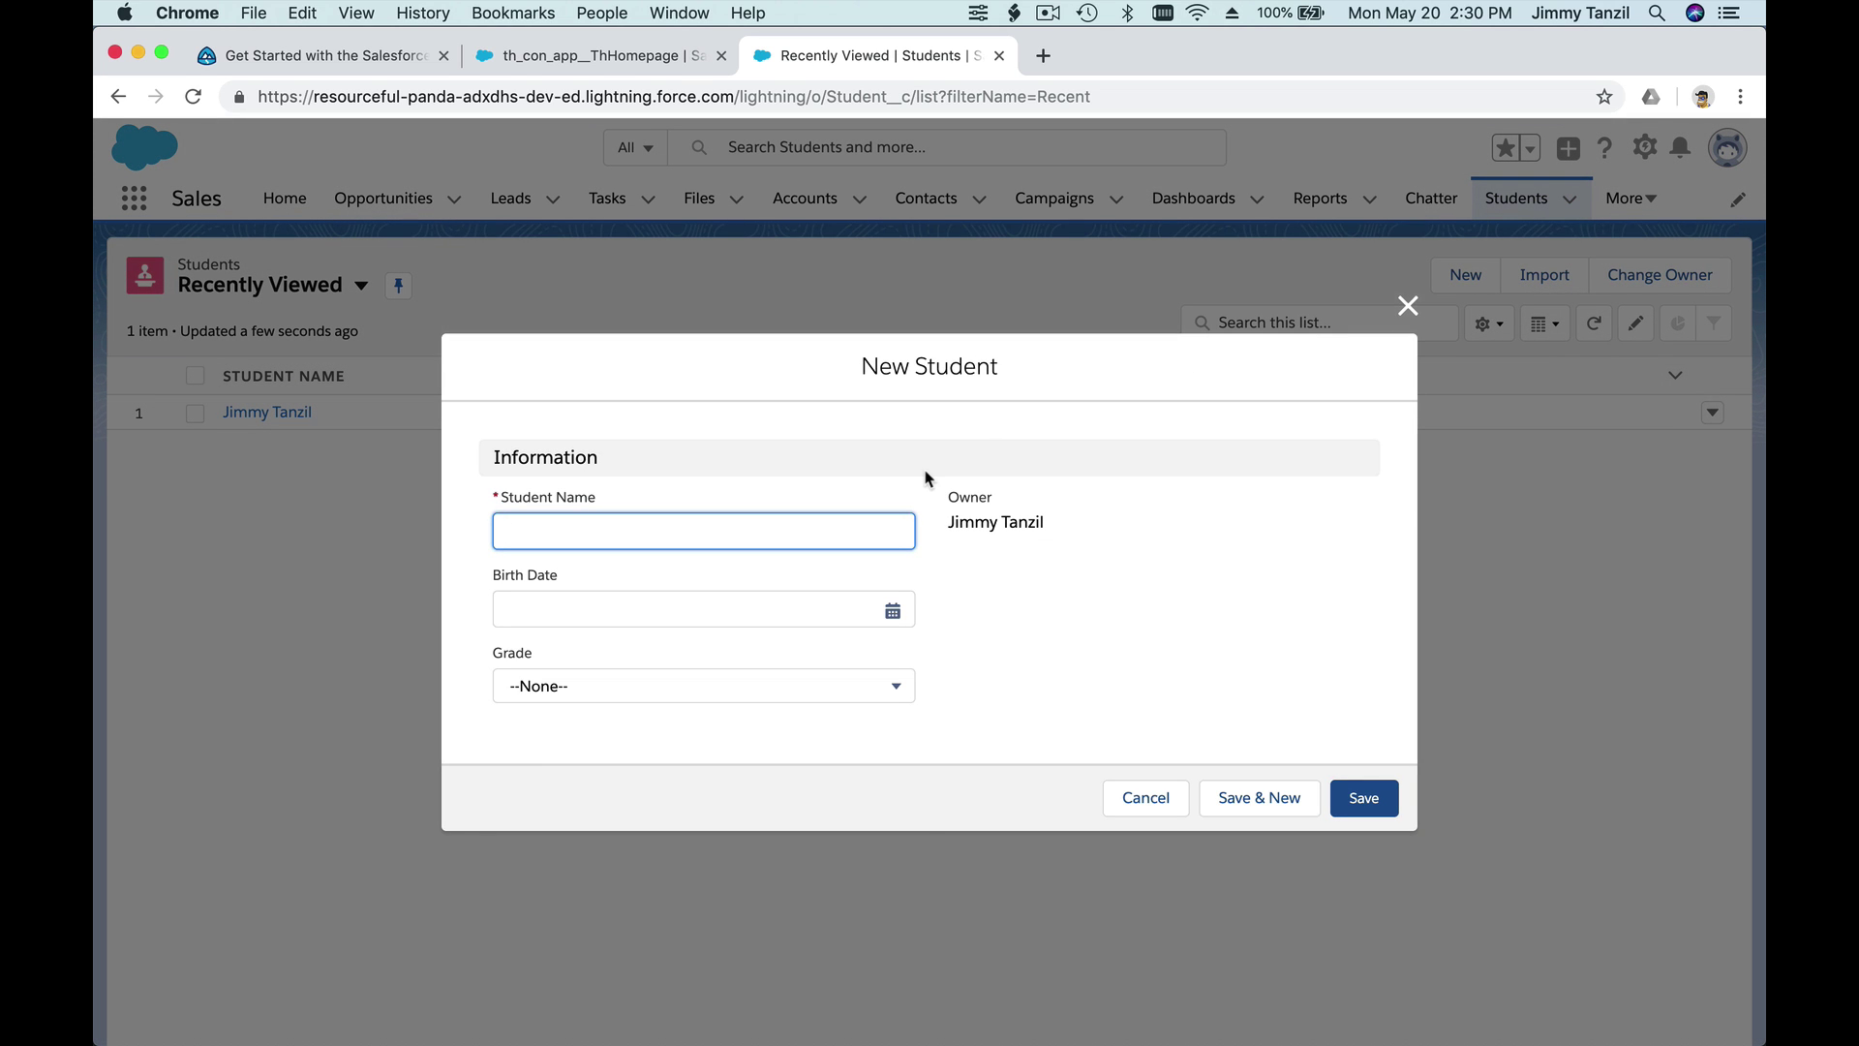
text(Al)
key(BackSpace)
key(BackSpace)
text(John Doe)
click(843, 610)
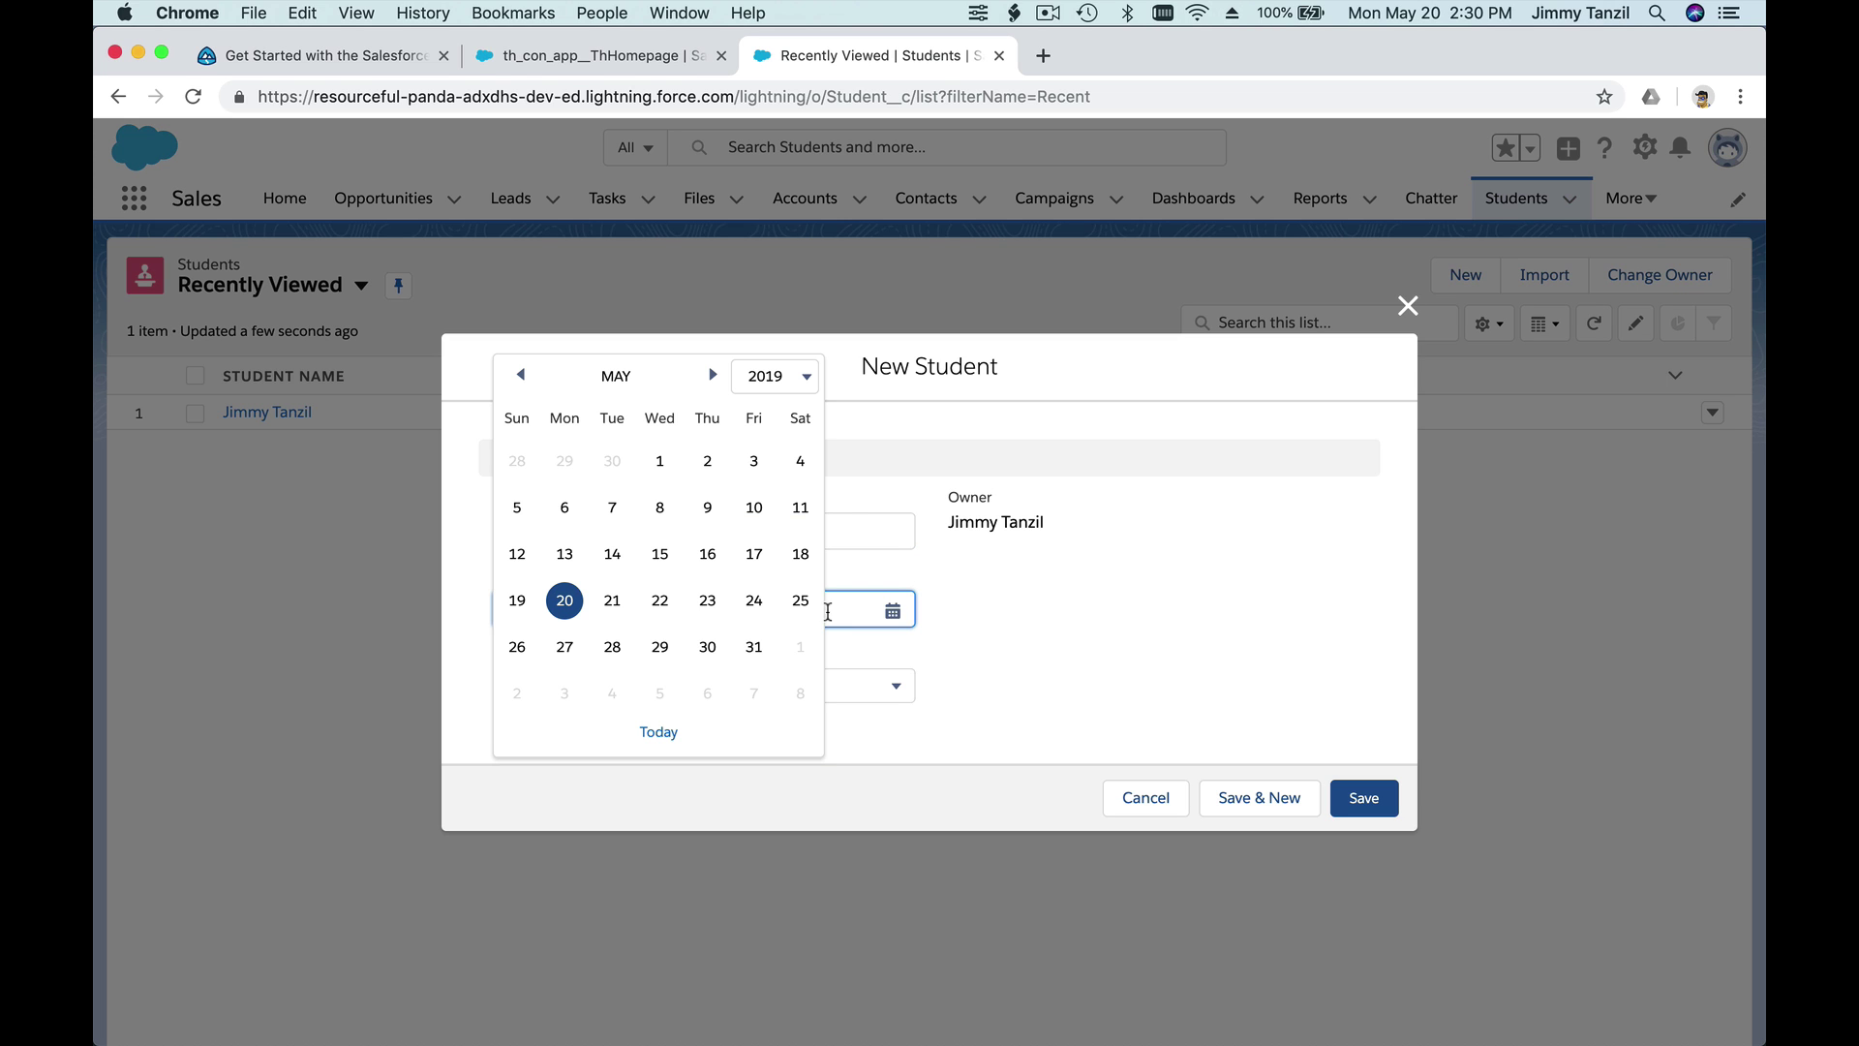
click(765, 378)
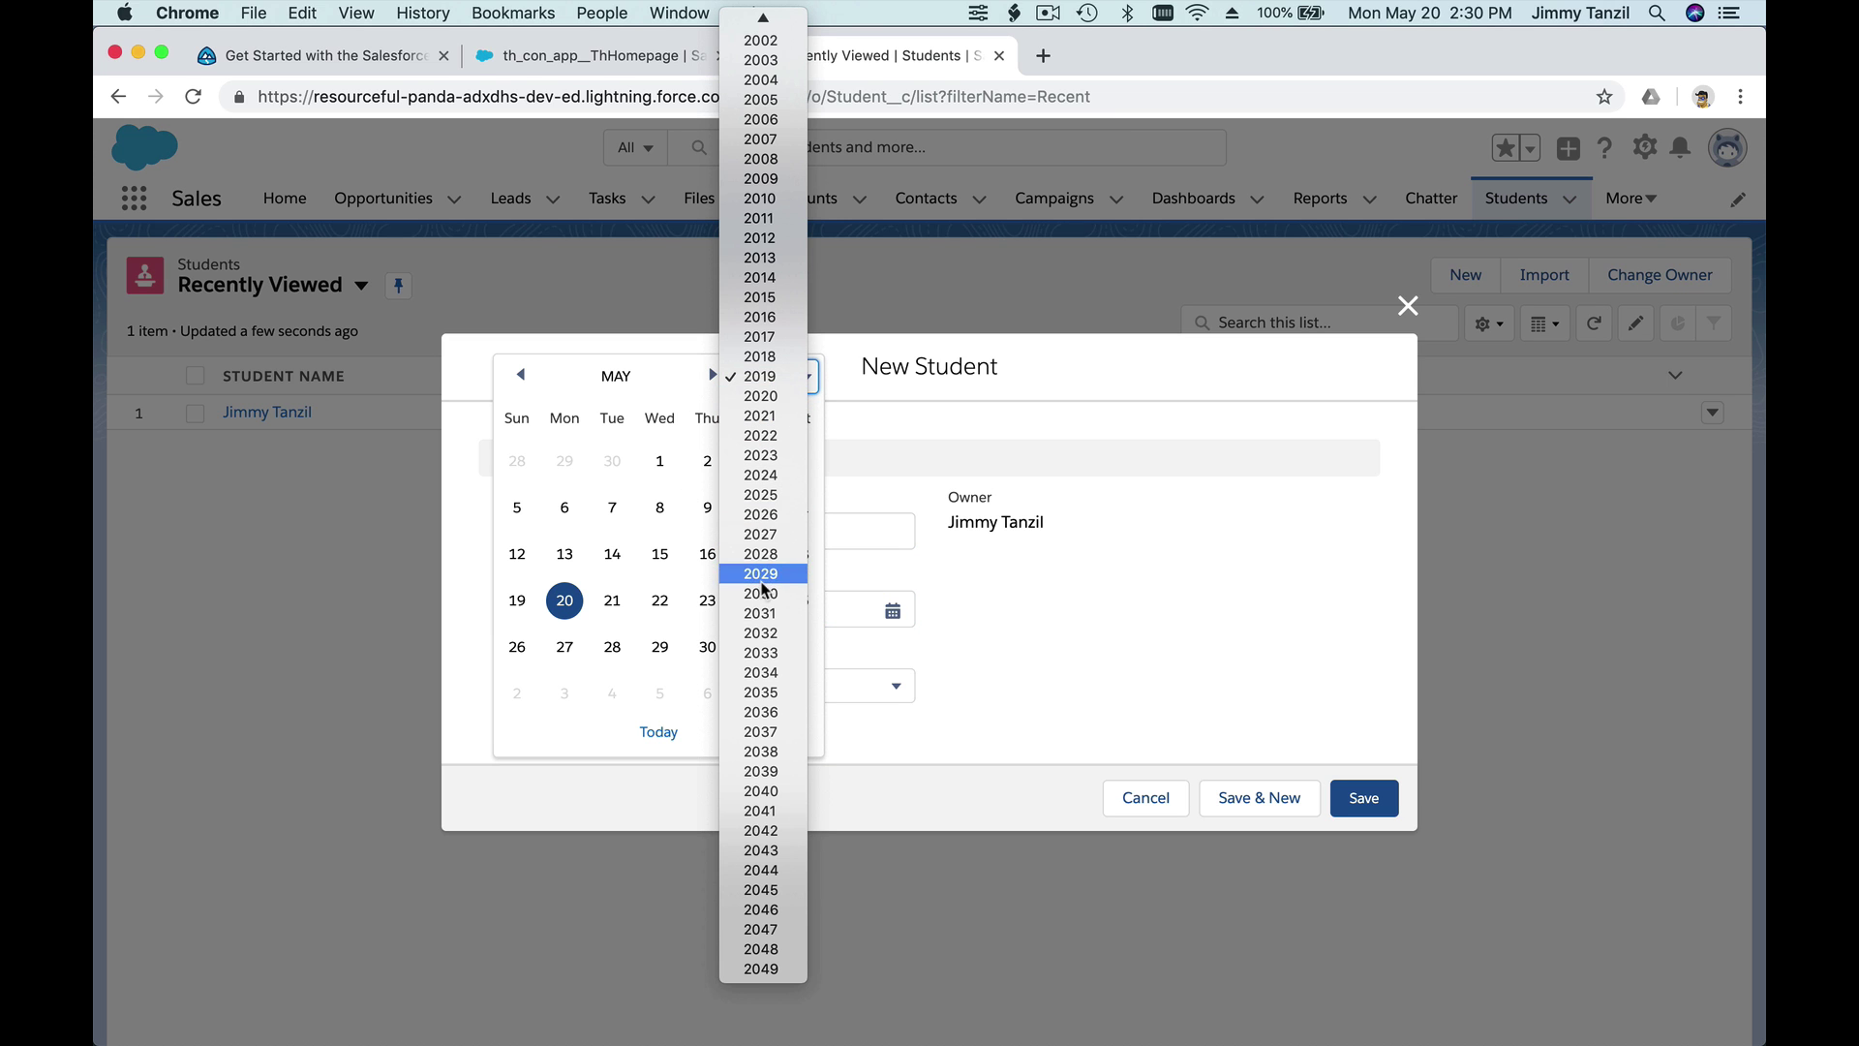
scroll(752, 254, up, 5)
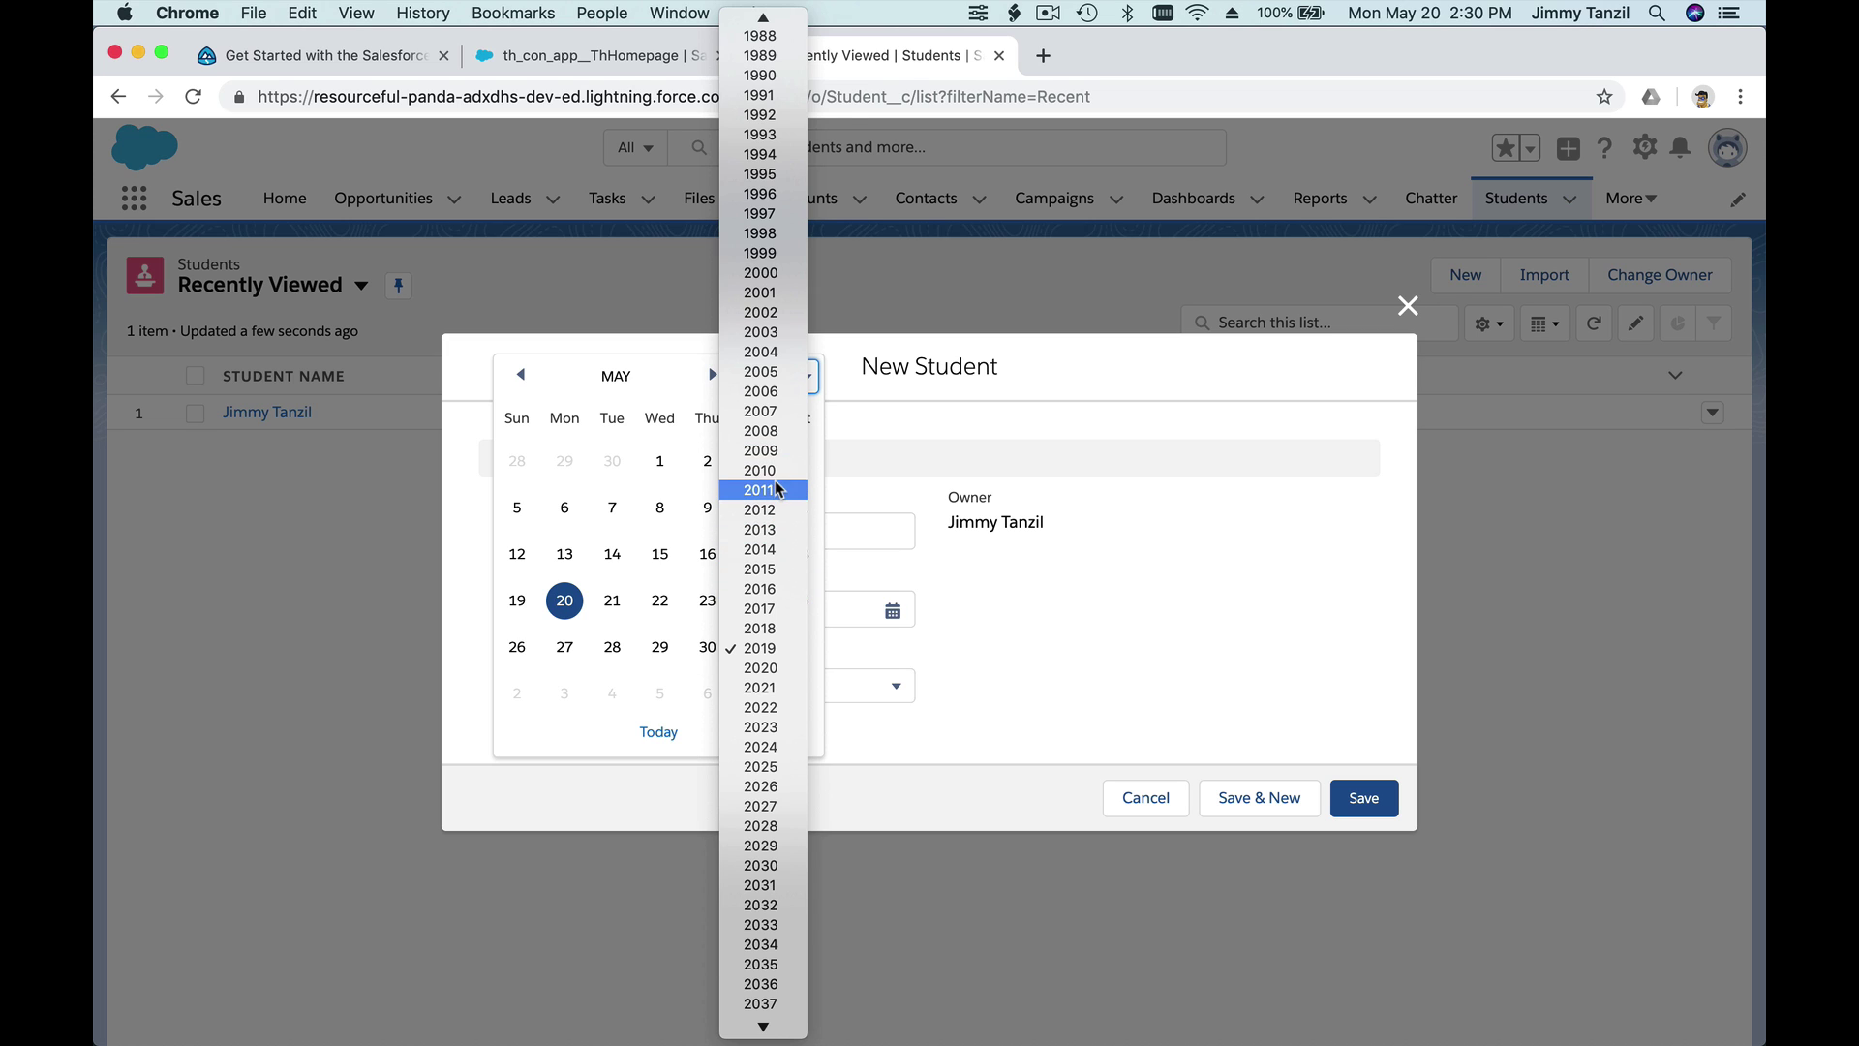
click(765, 489)
click(707, 463)
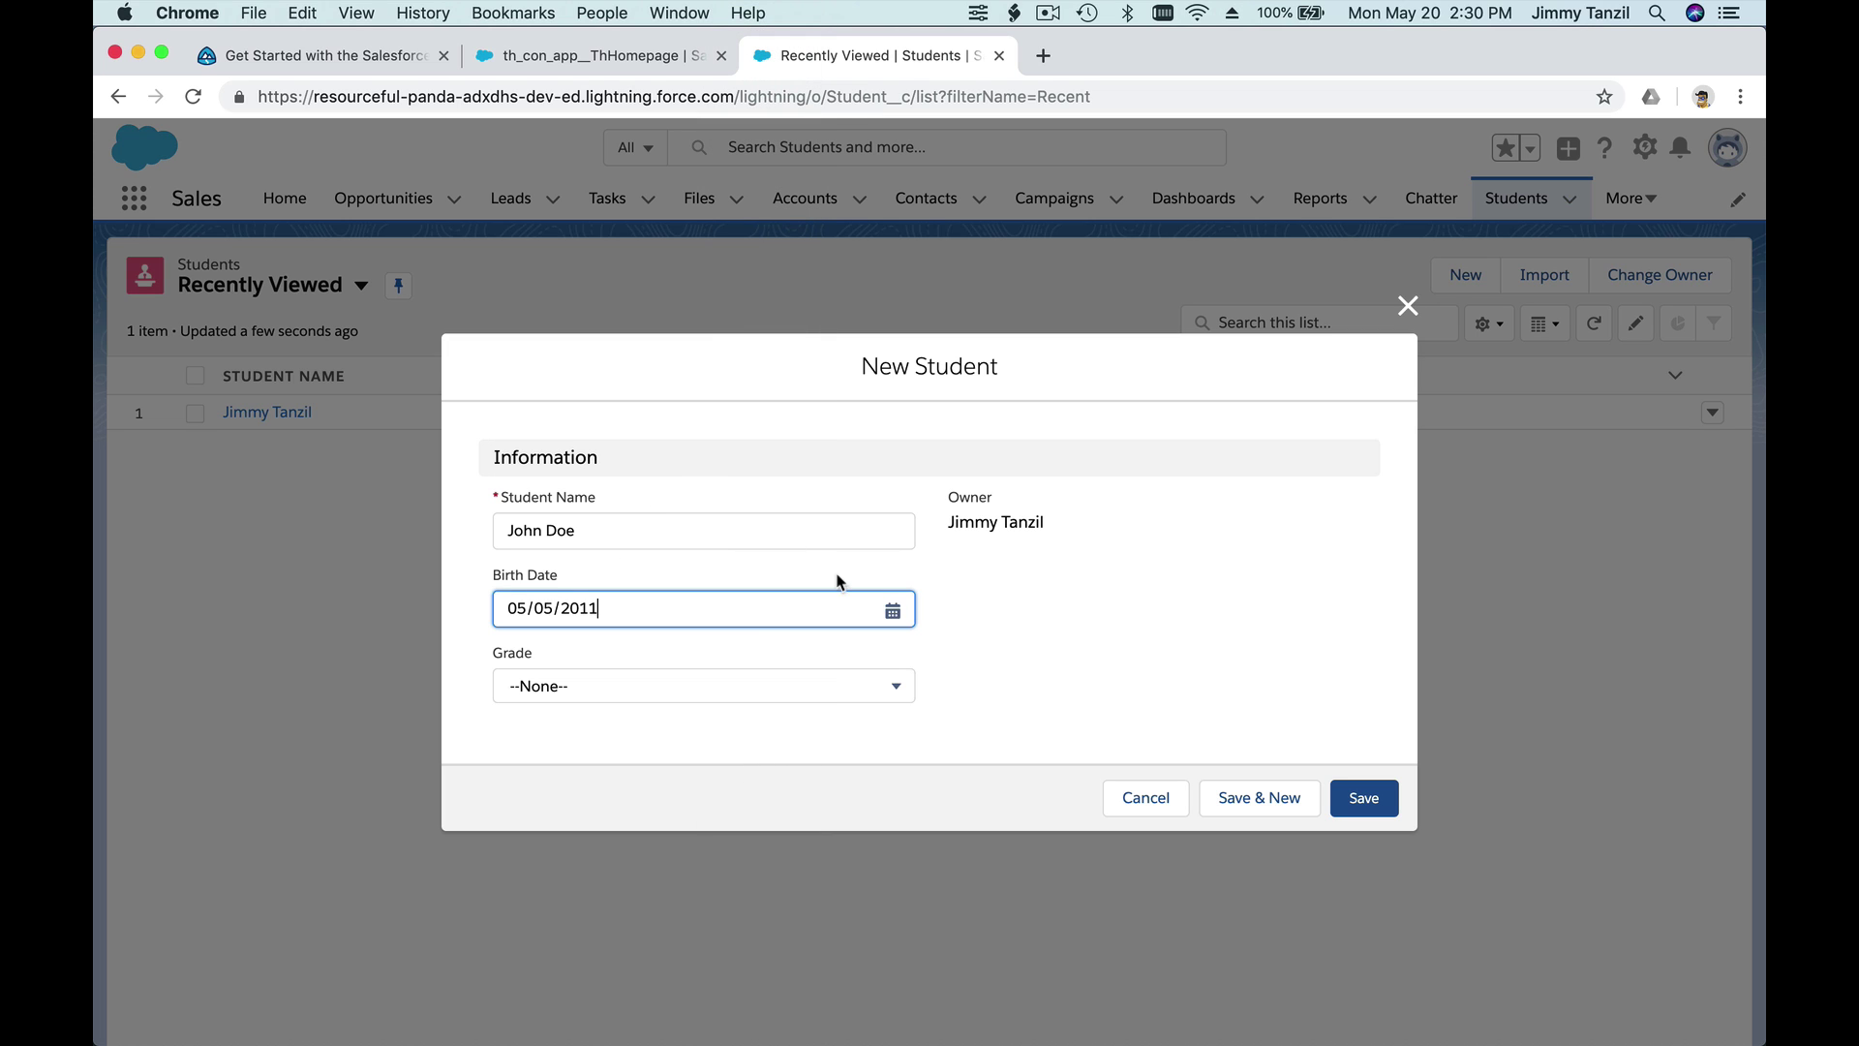
- Set Grade to 3, save the record, and return to the Students list
click(735, 691)
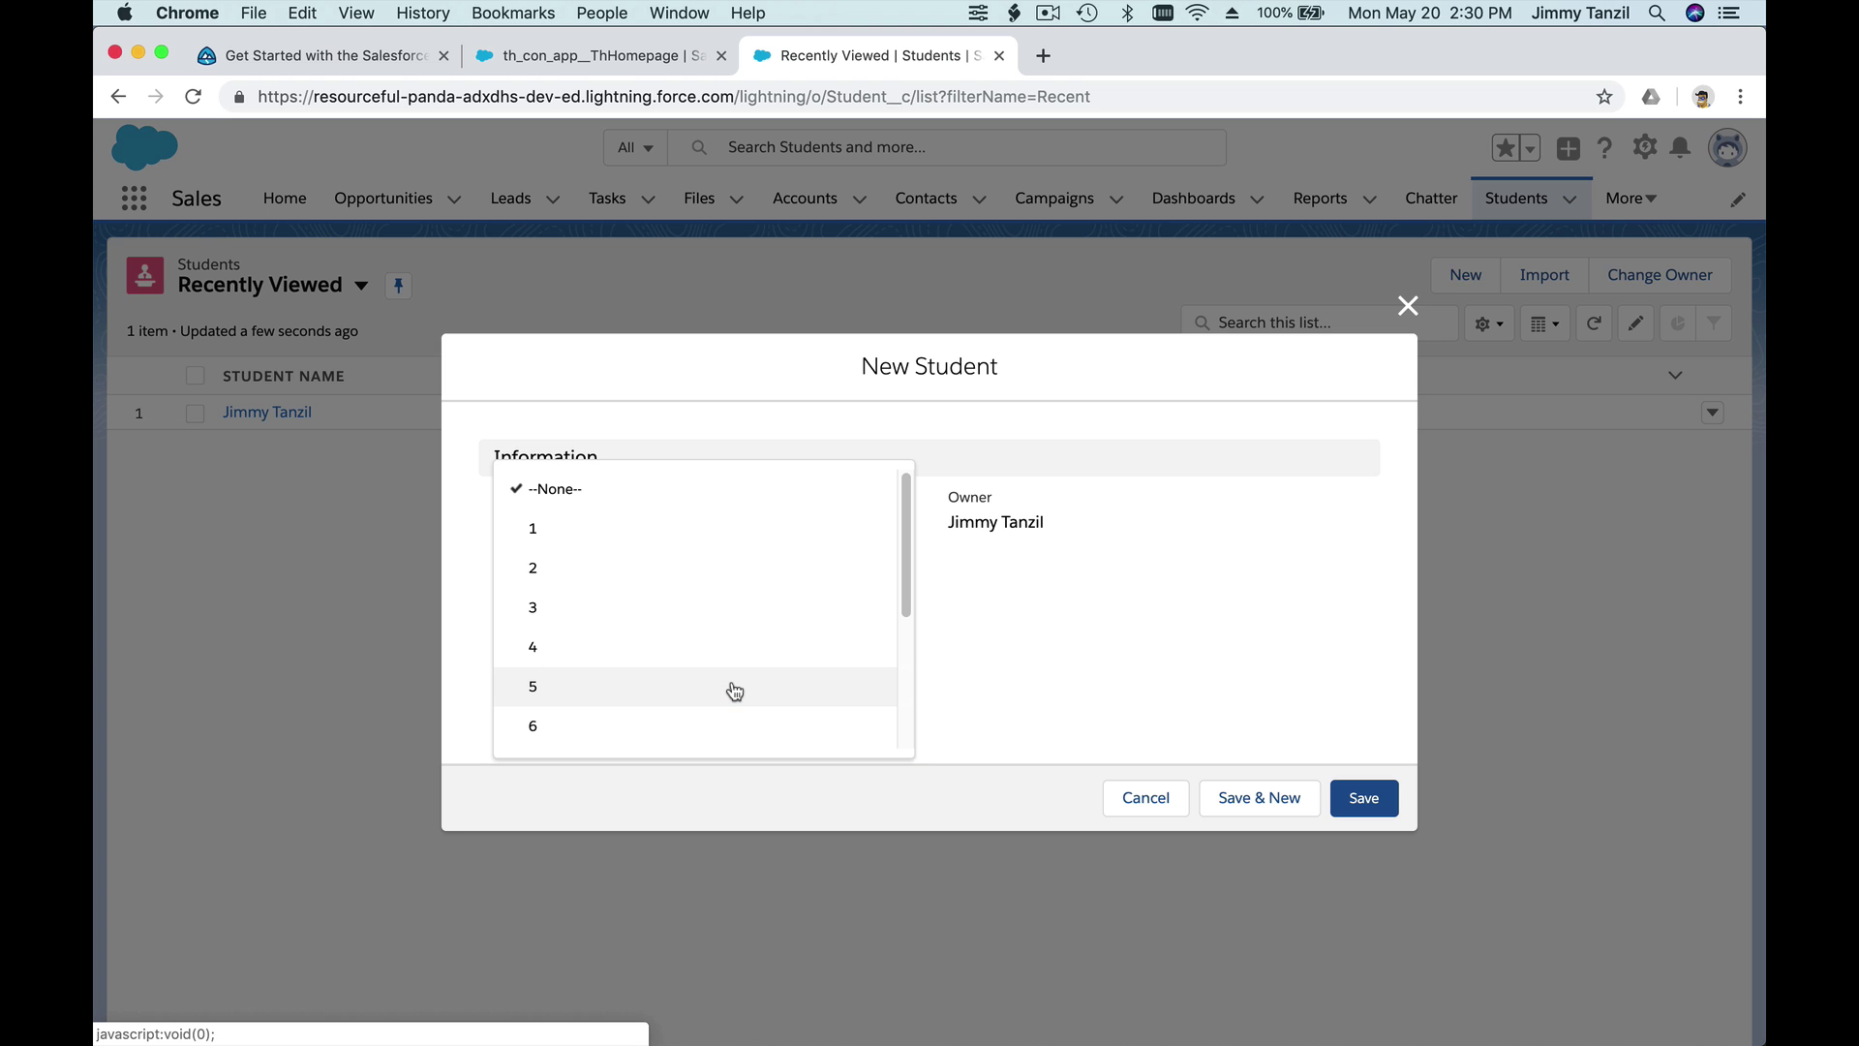
click(737, 627)
click(1362, 798)
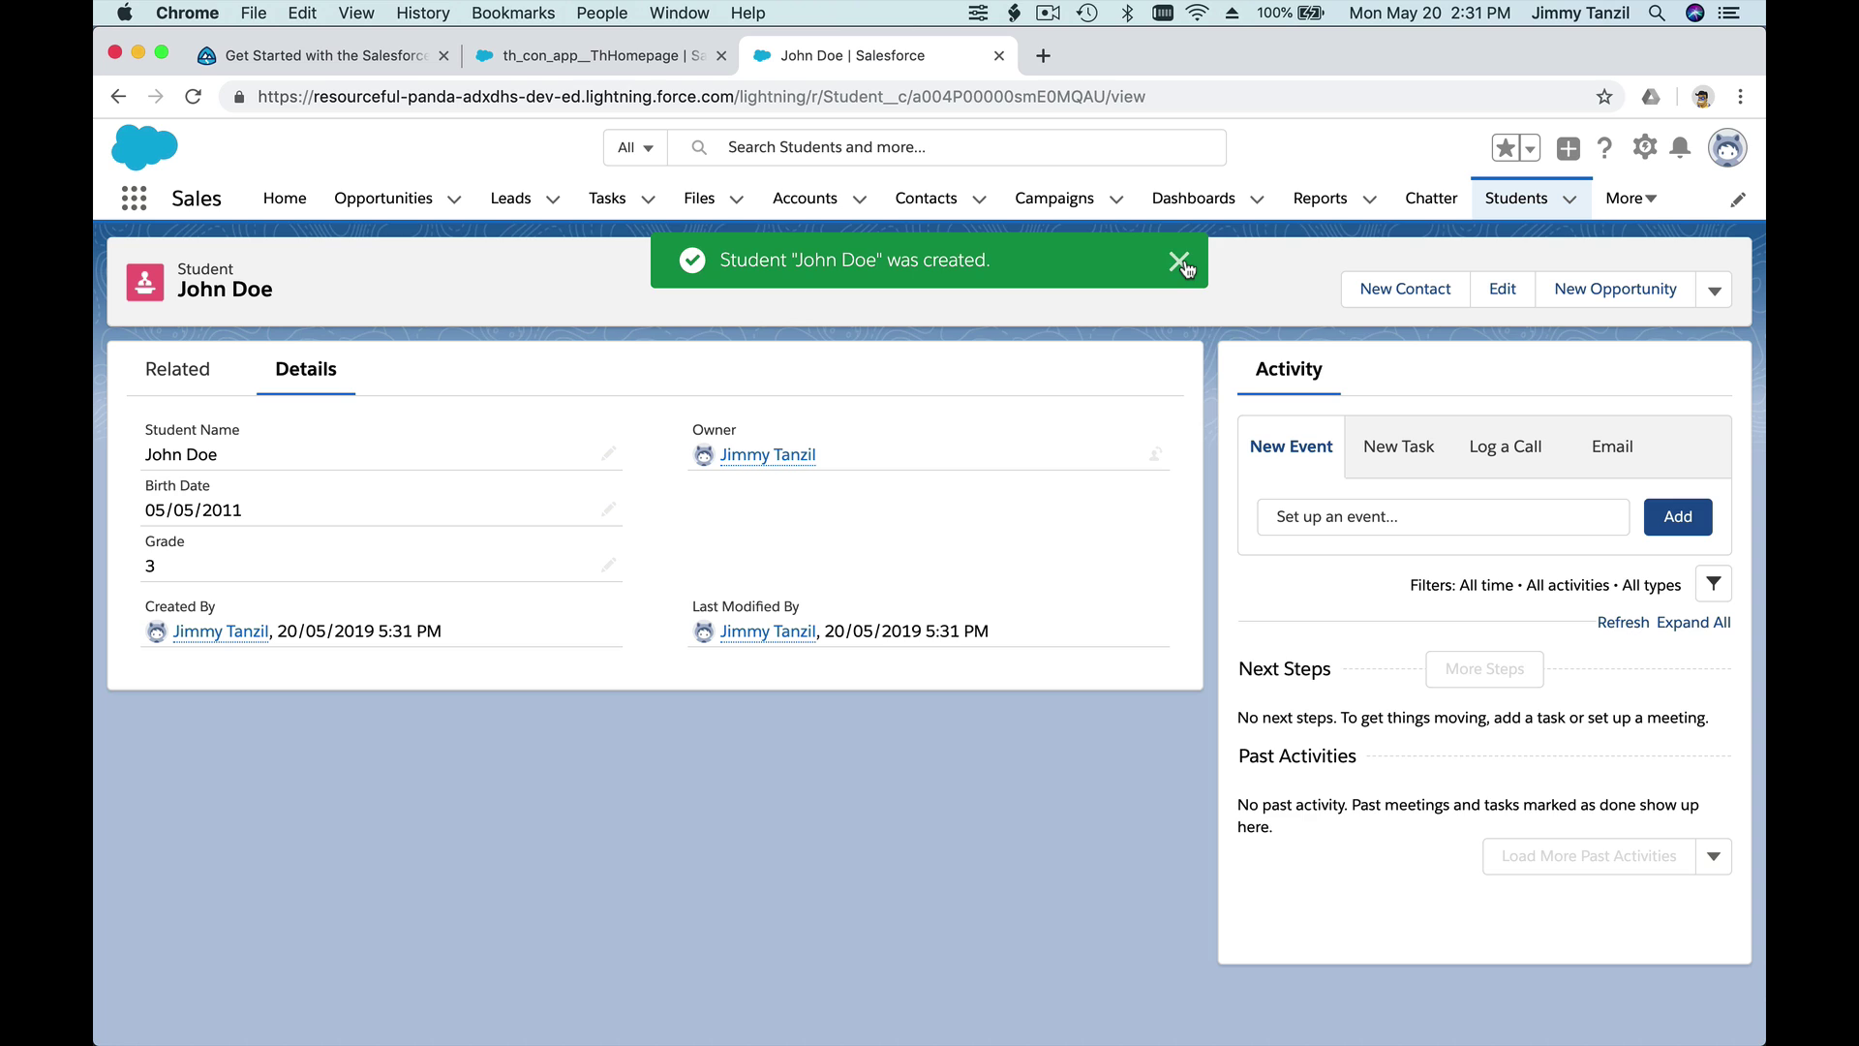
click(1183, 262)
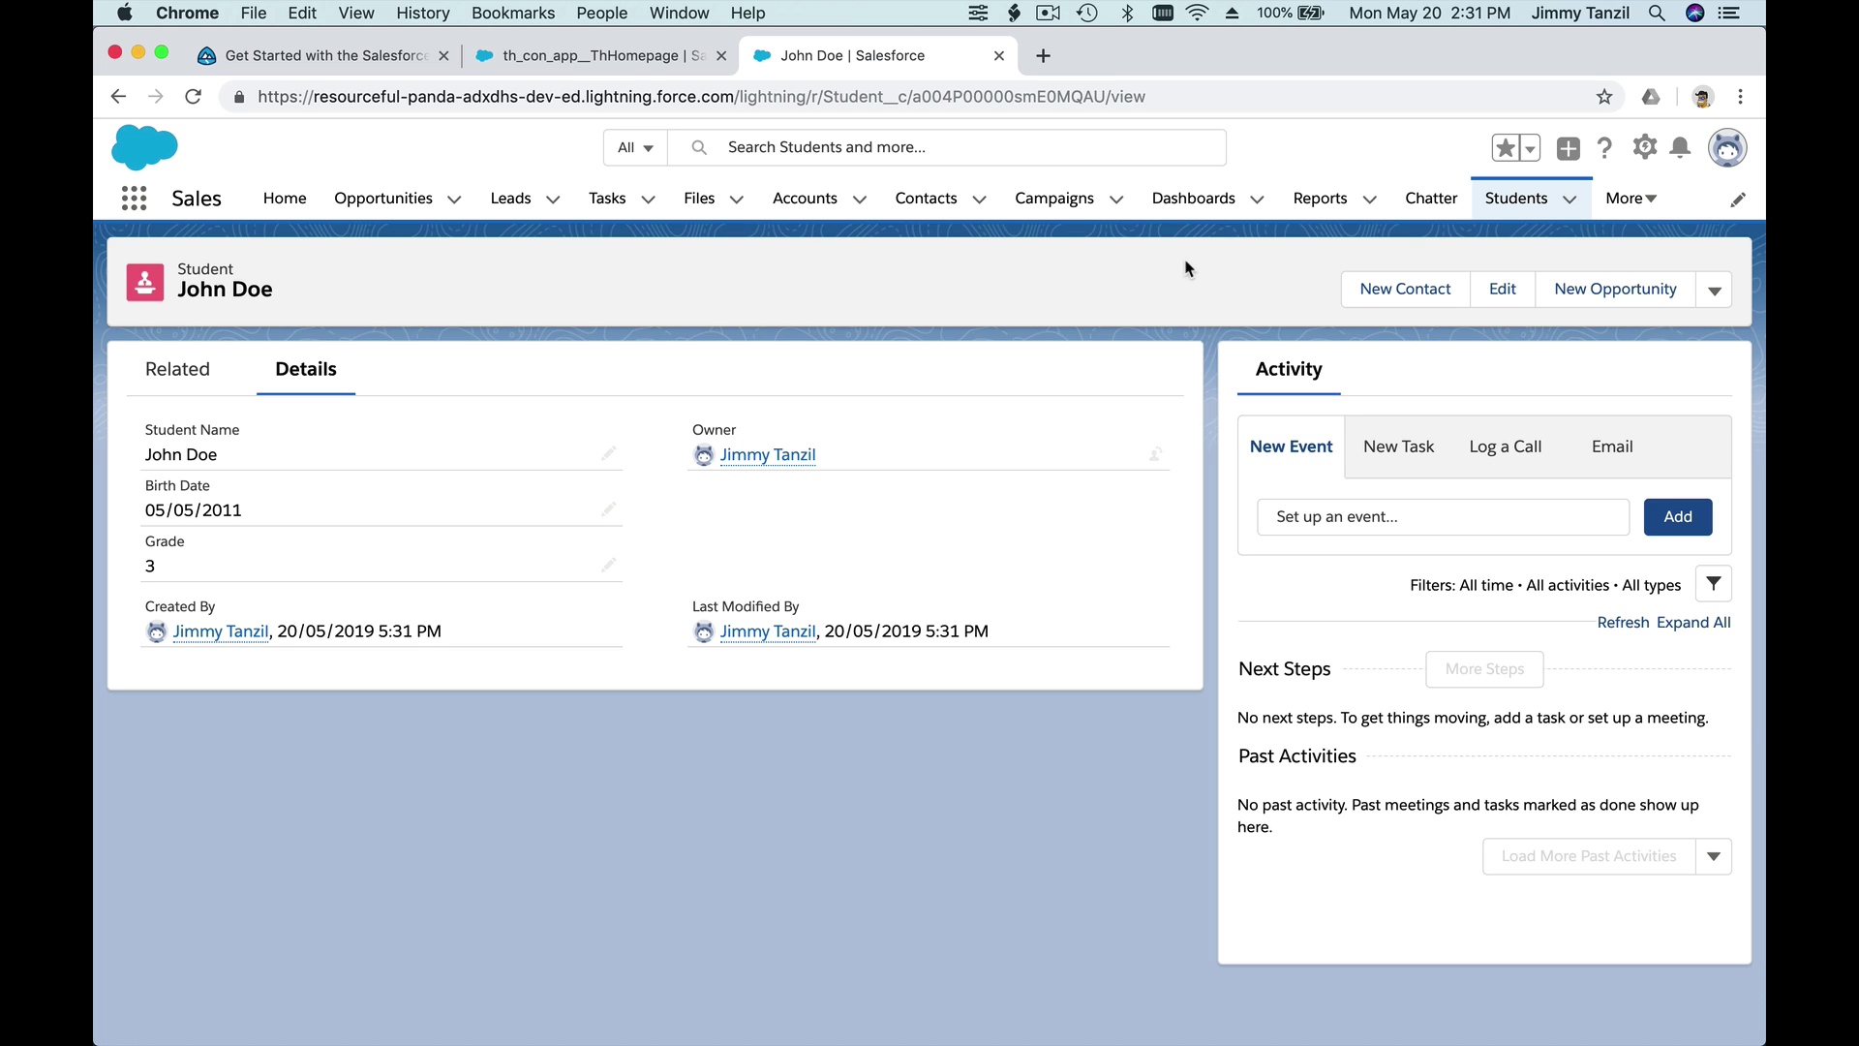
click(1518, 202)
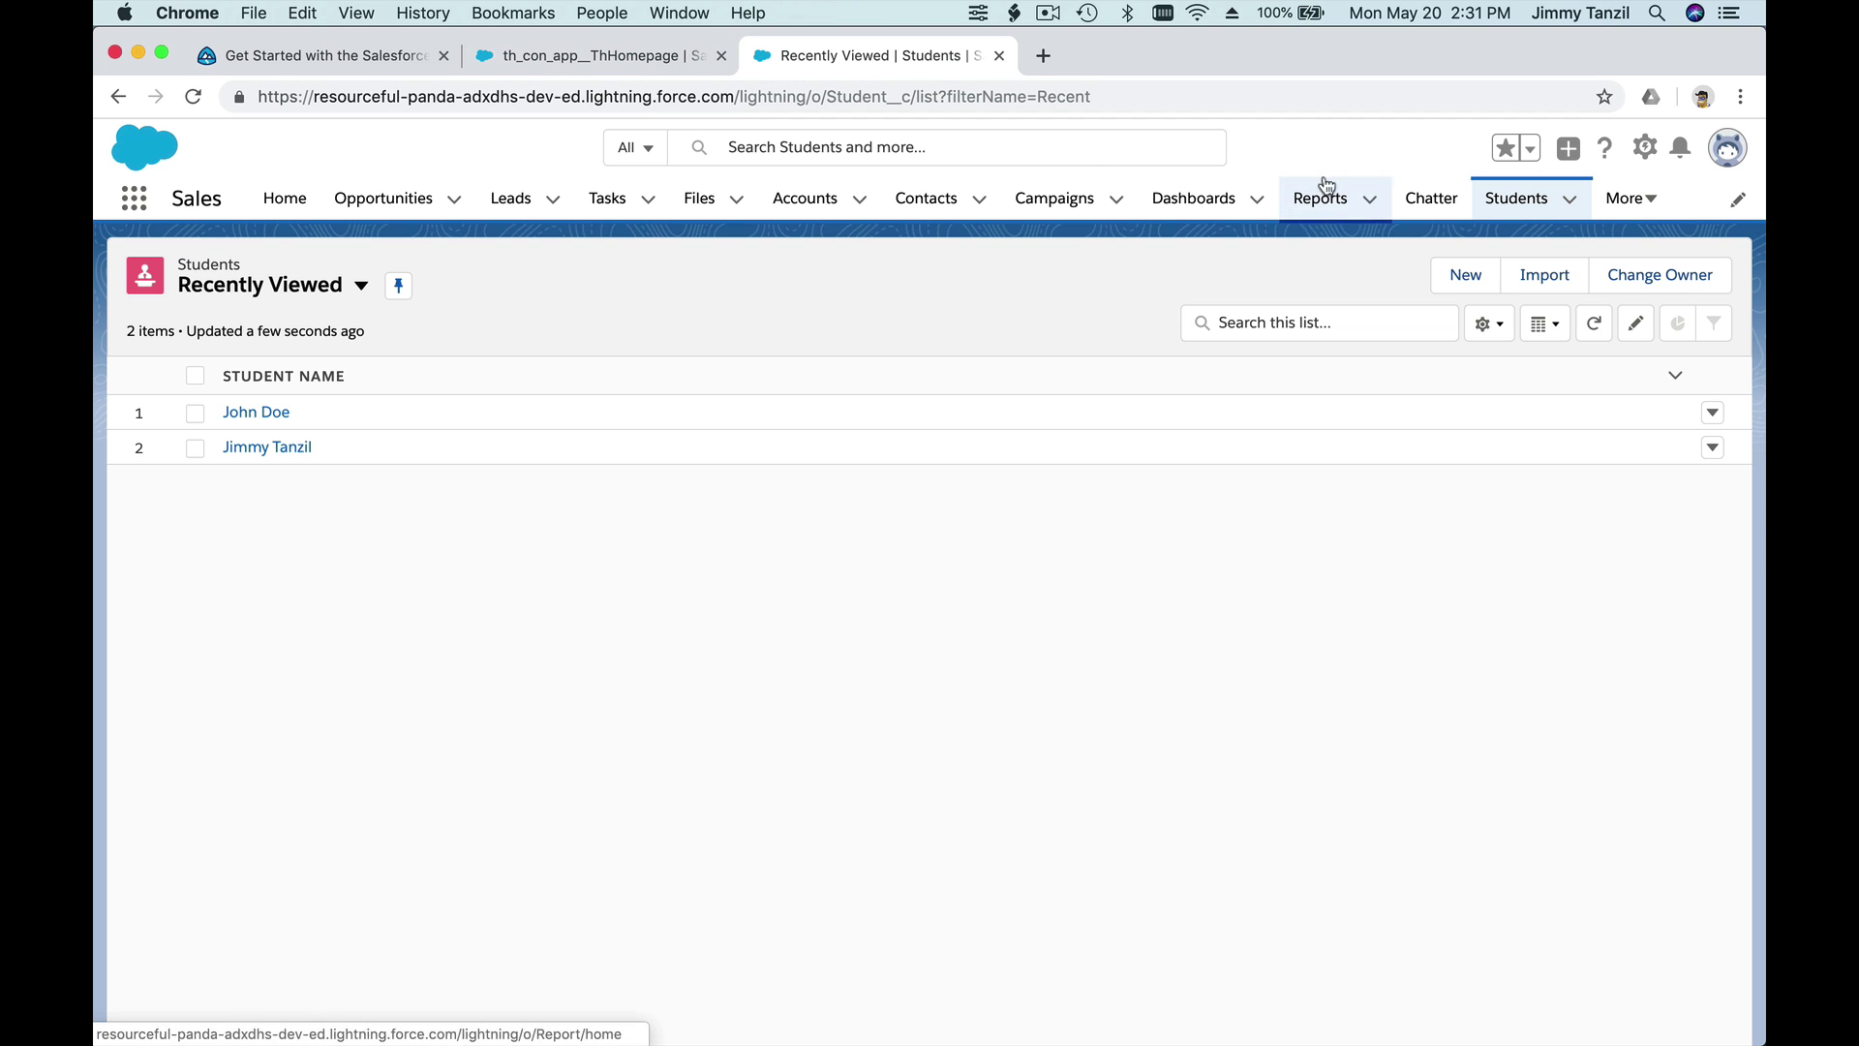
- Open Salesforce Setup in a new tab from the gear menu
click(1646, 148)
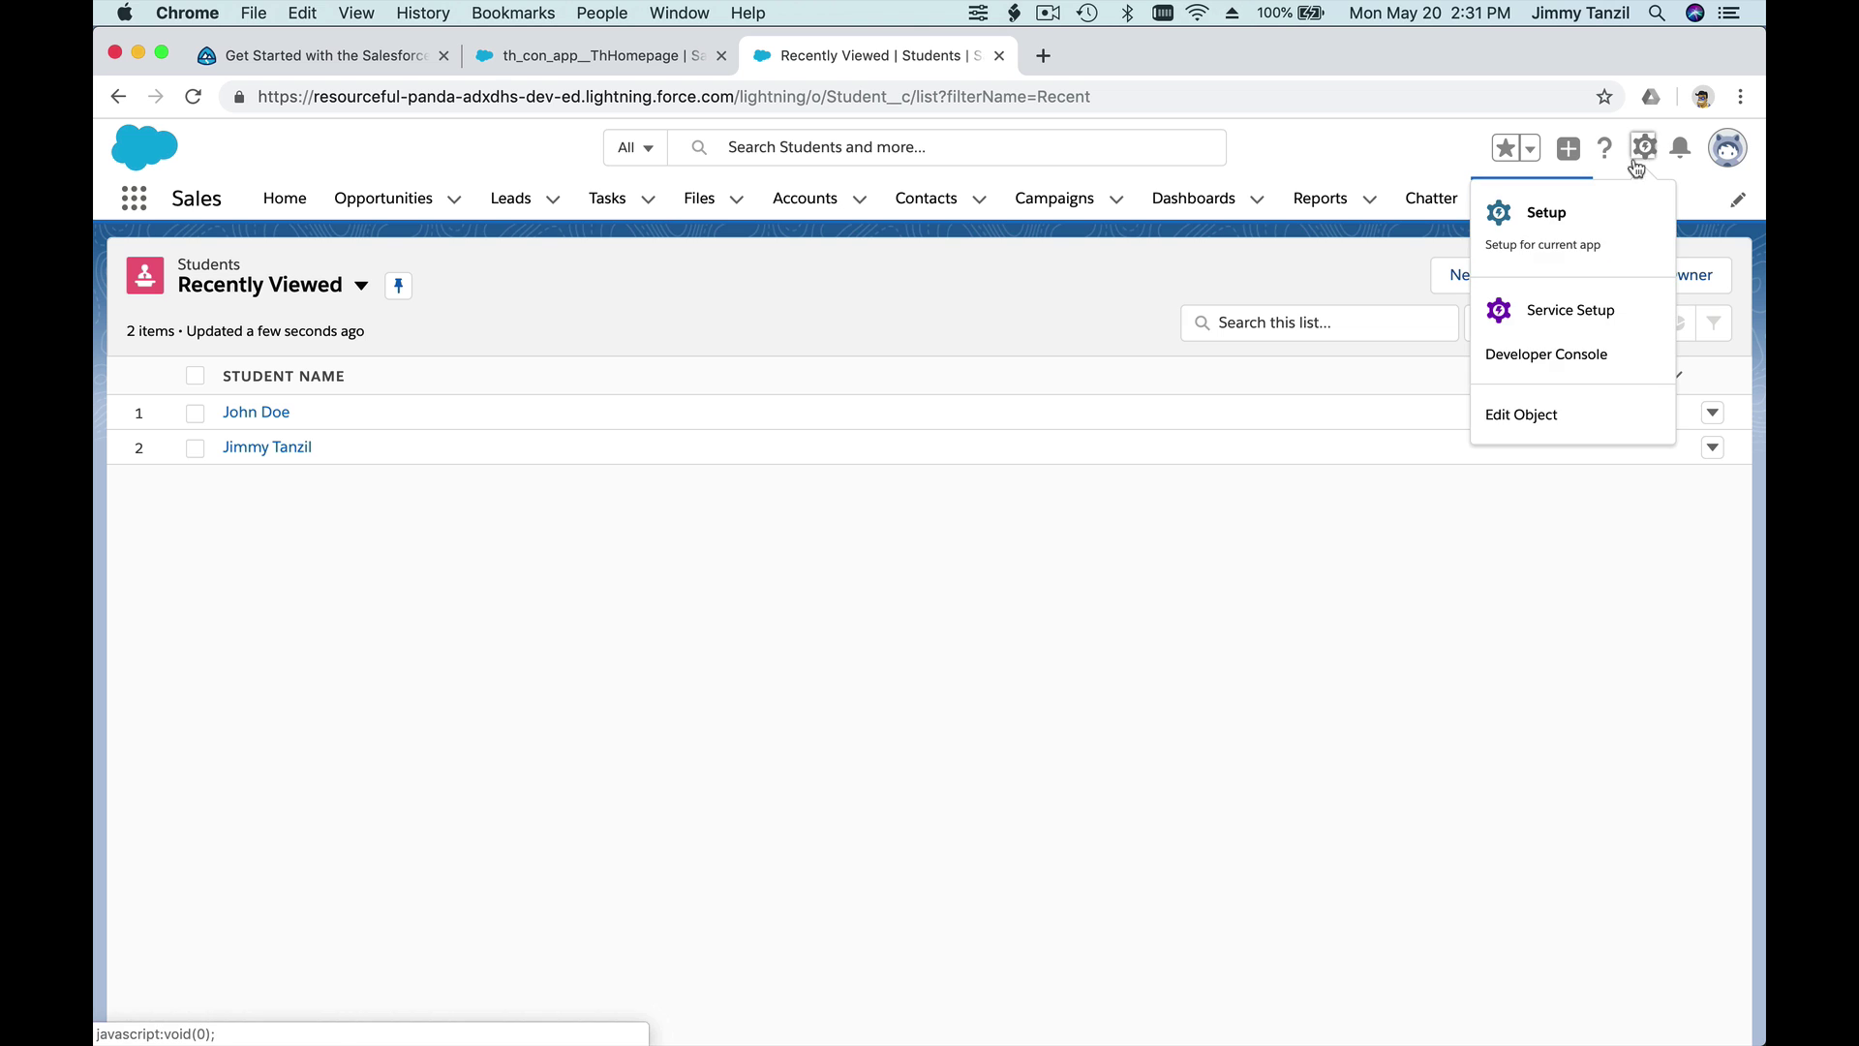
click(1545, 206)
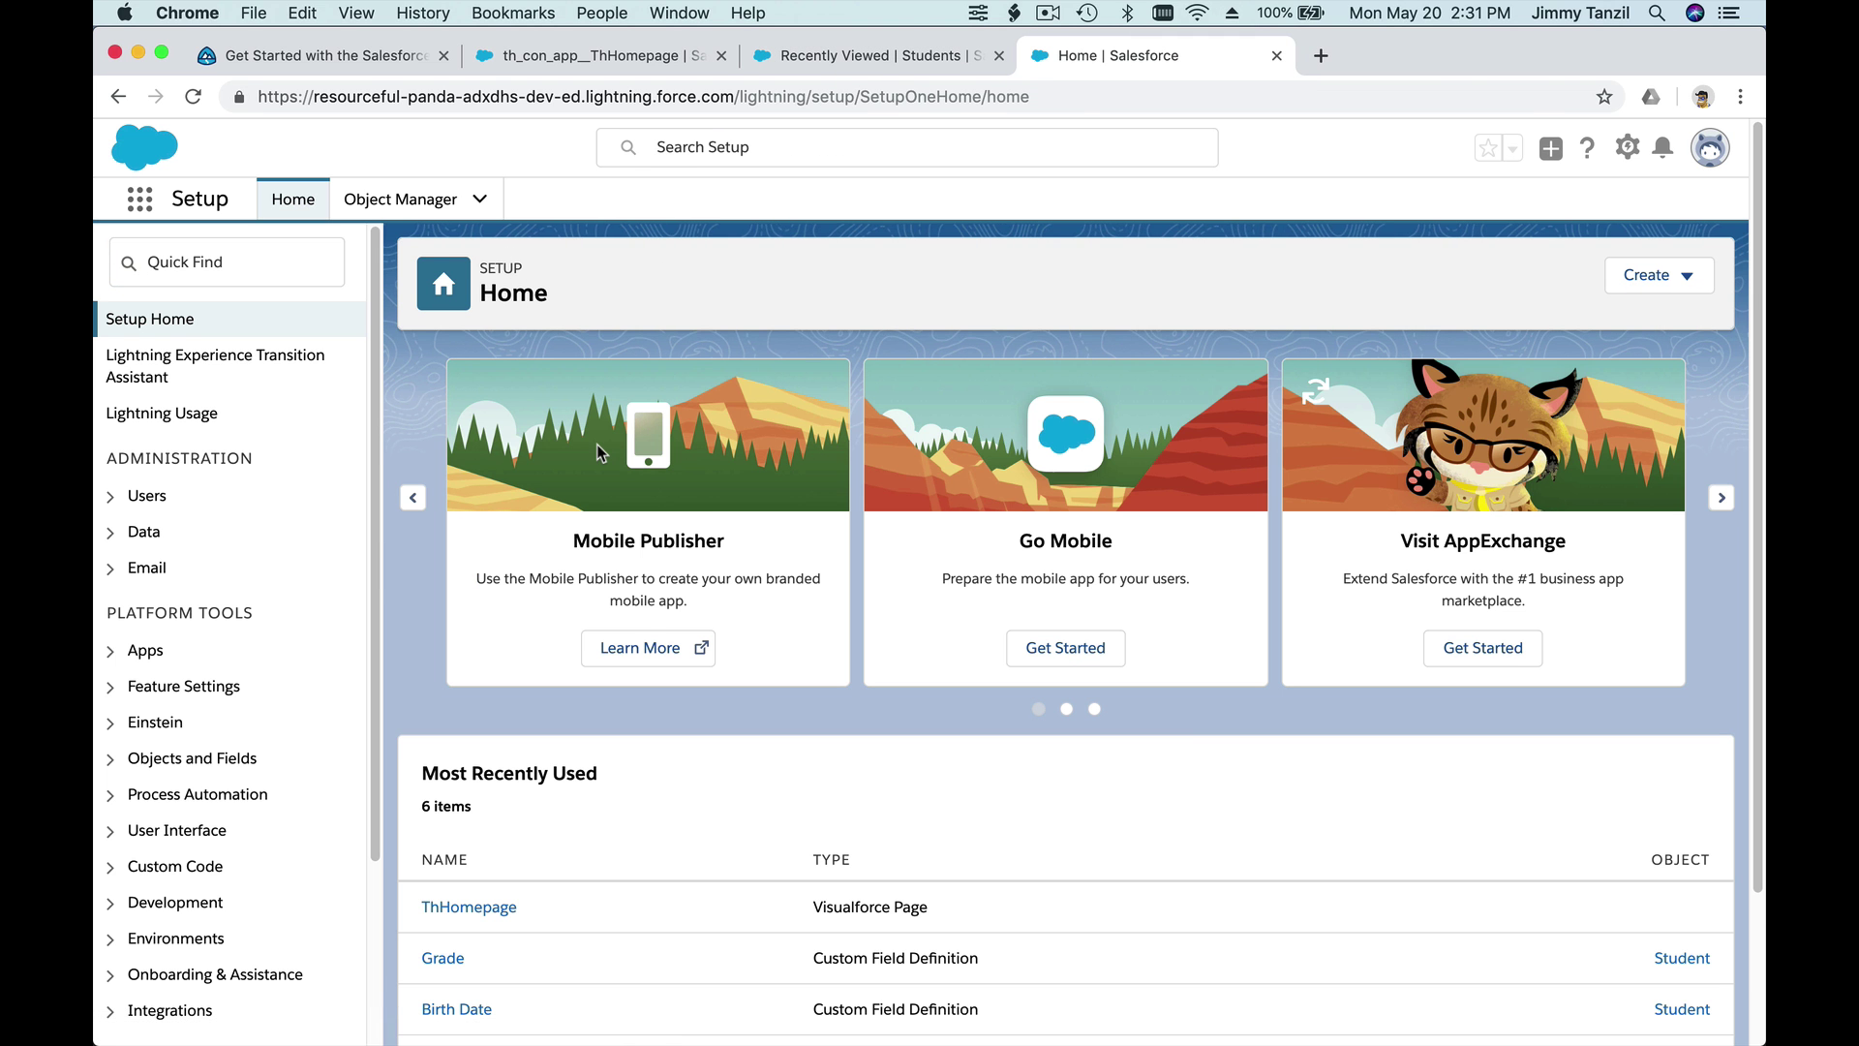
scroll(597, 445, down, 1)
scroll(596, 446, up, 1)
- Filter Object Manager for 'student' and open the Student object's Fields & Relationships list, then return to Trailhead
click(400, 198)
click(1319, 278)
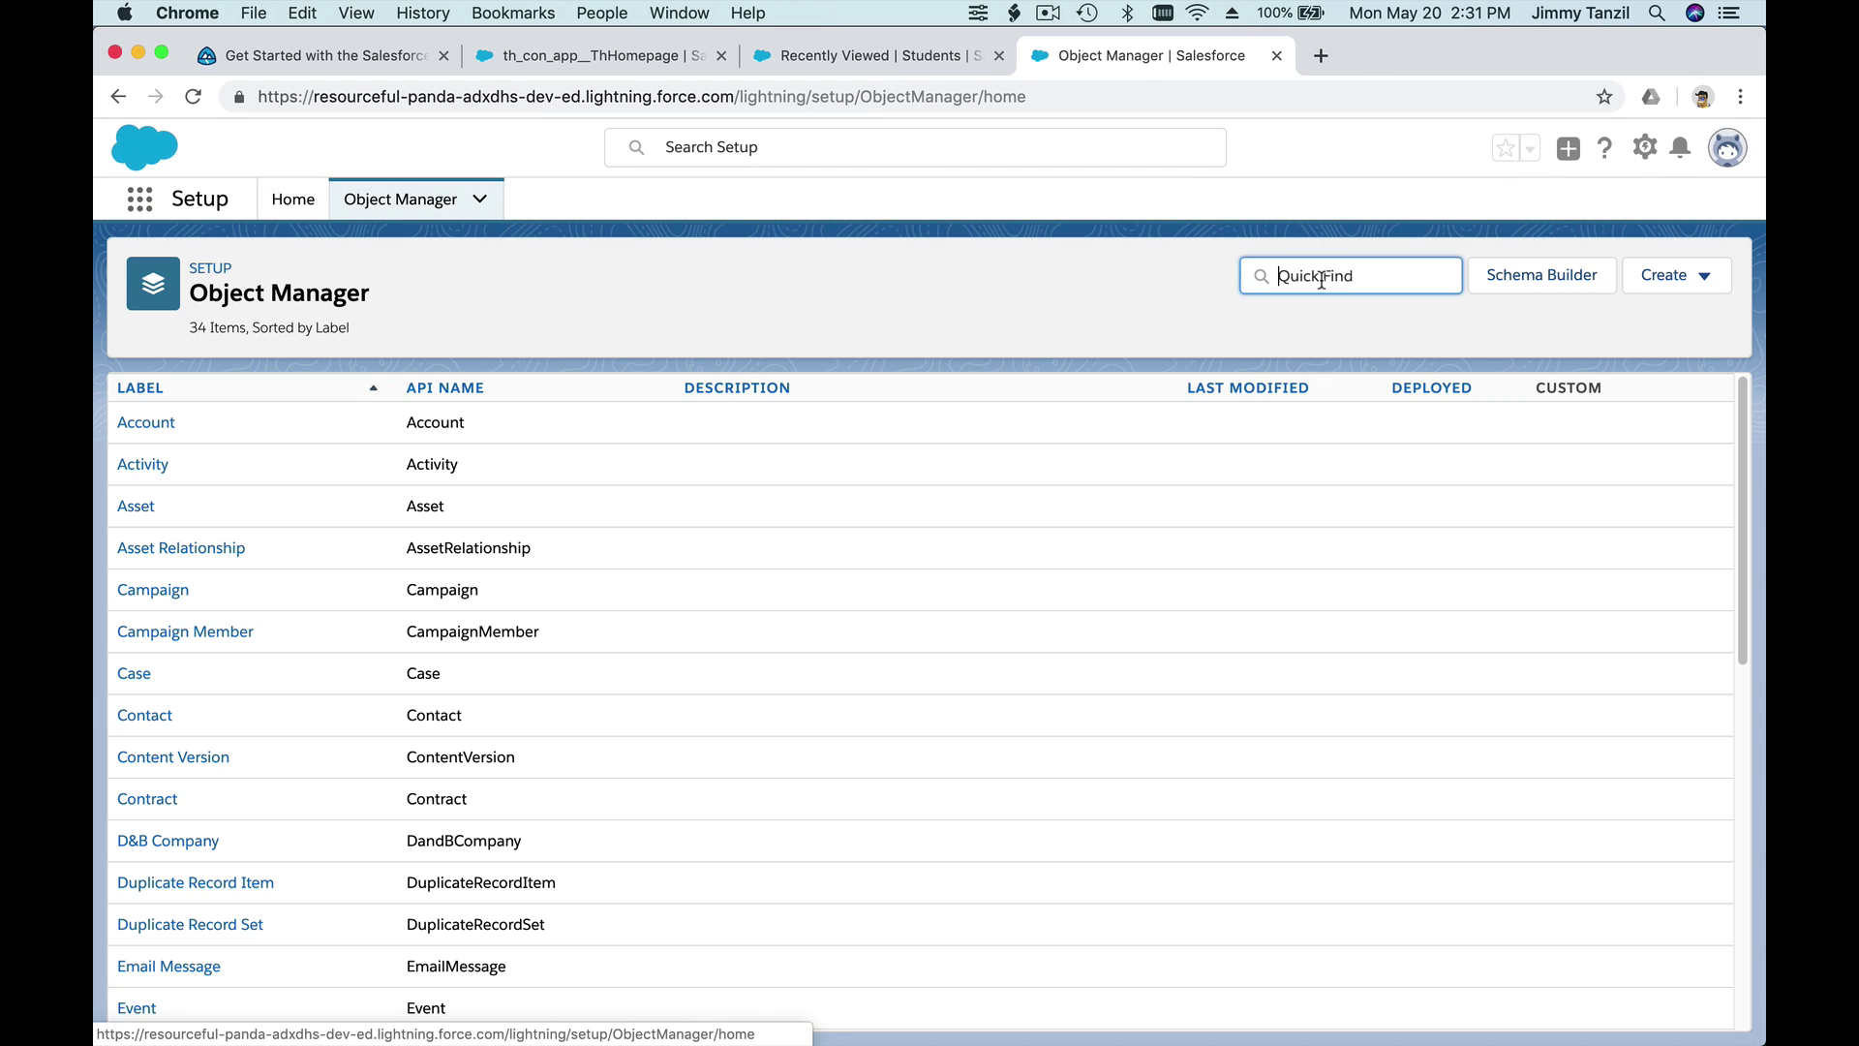
text(student)
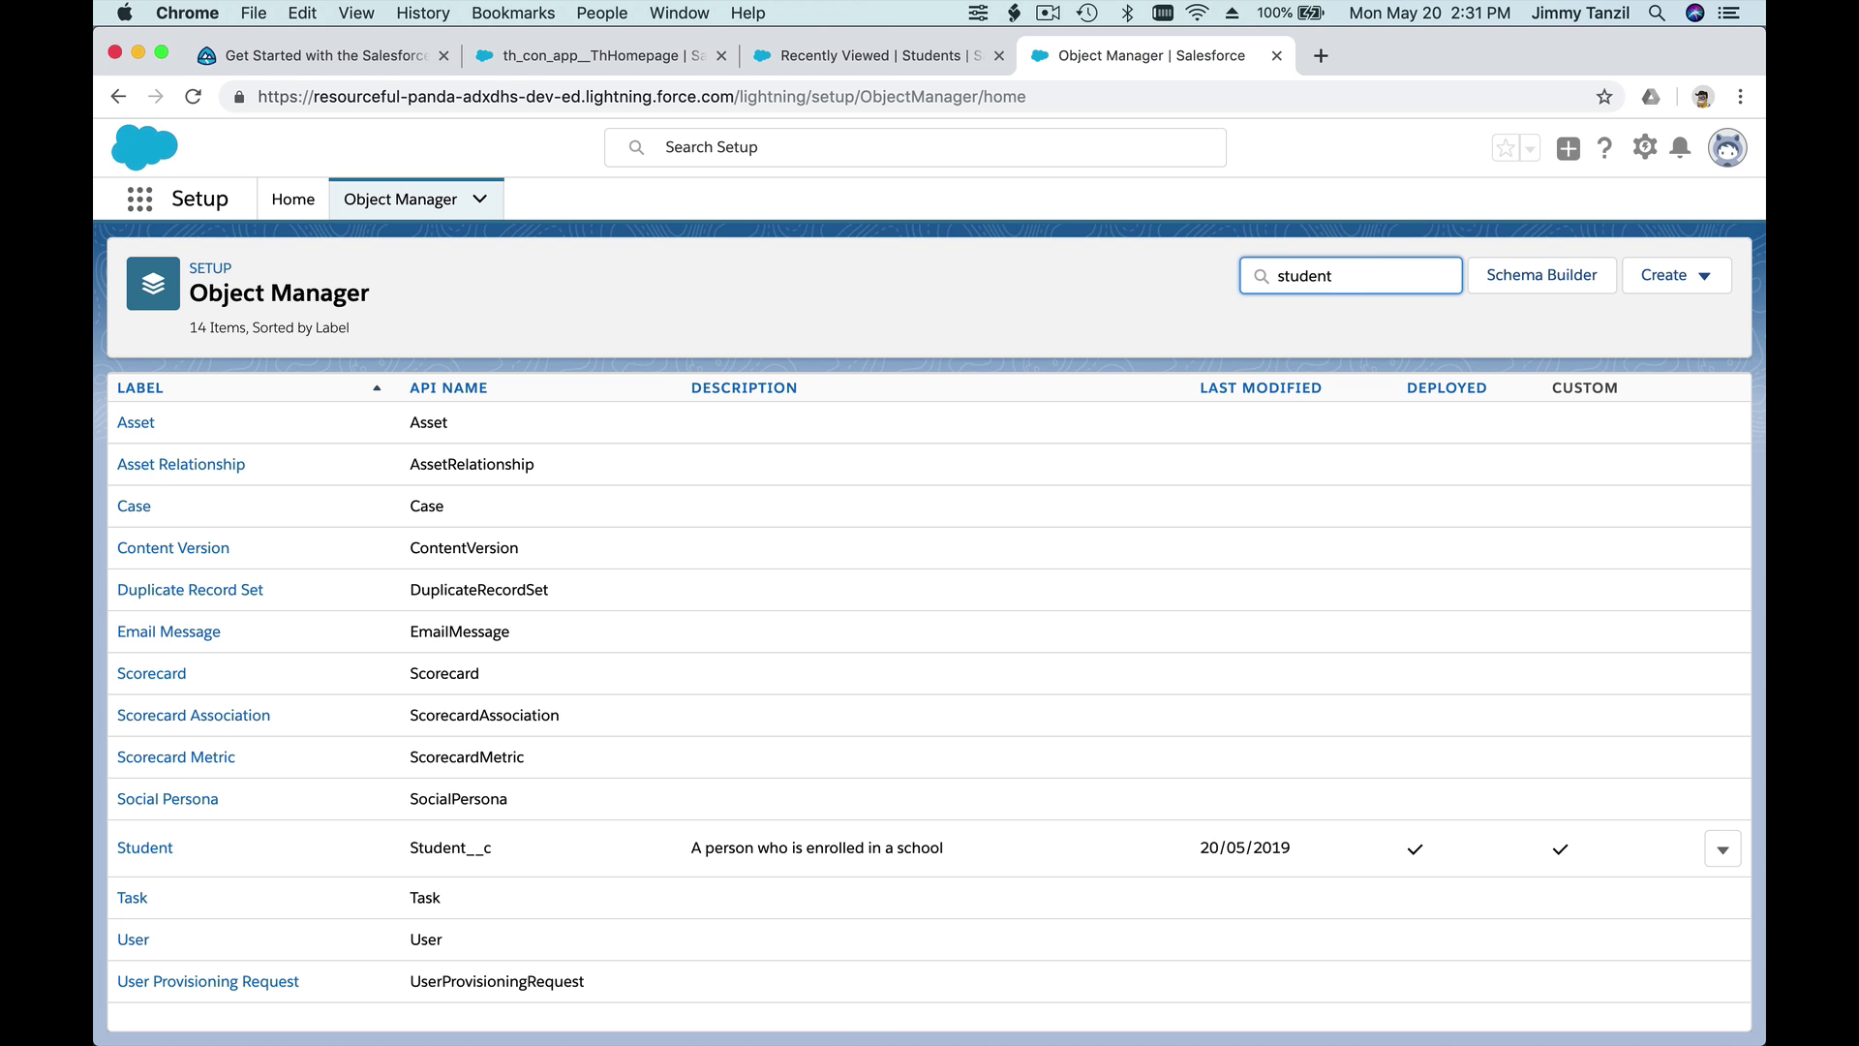
click(145, 432)
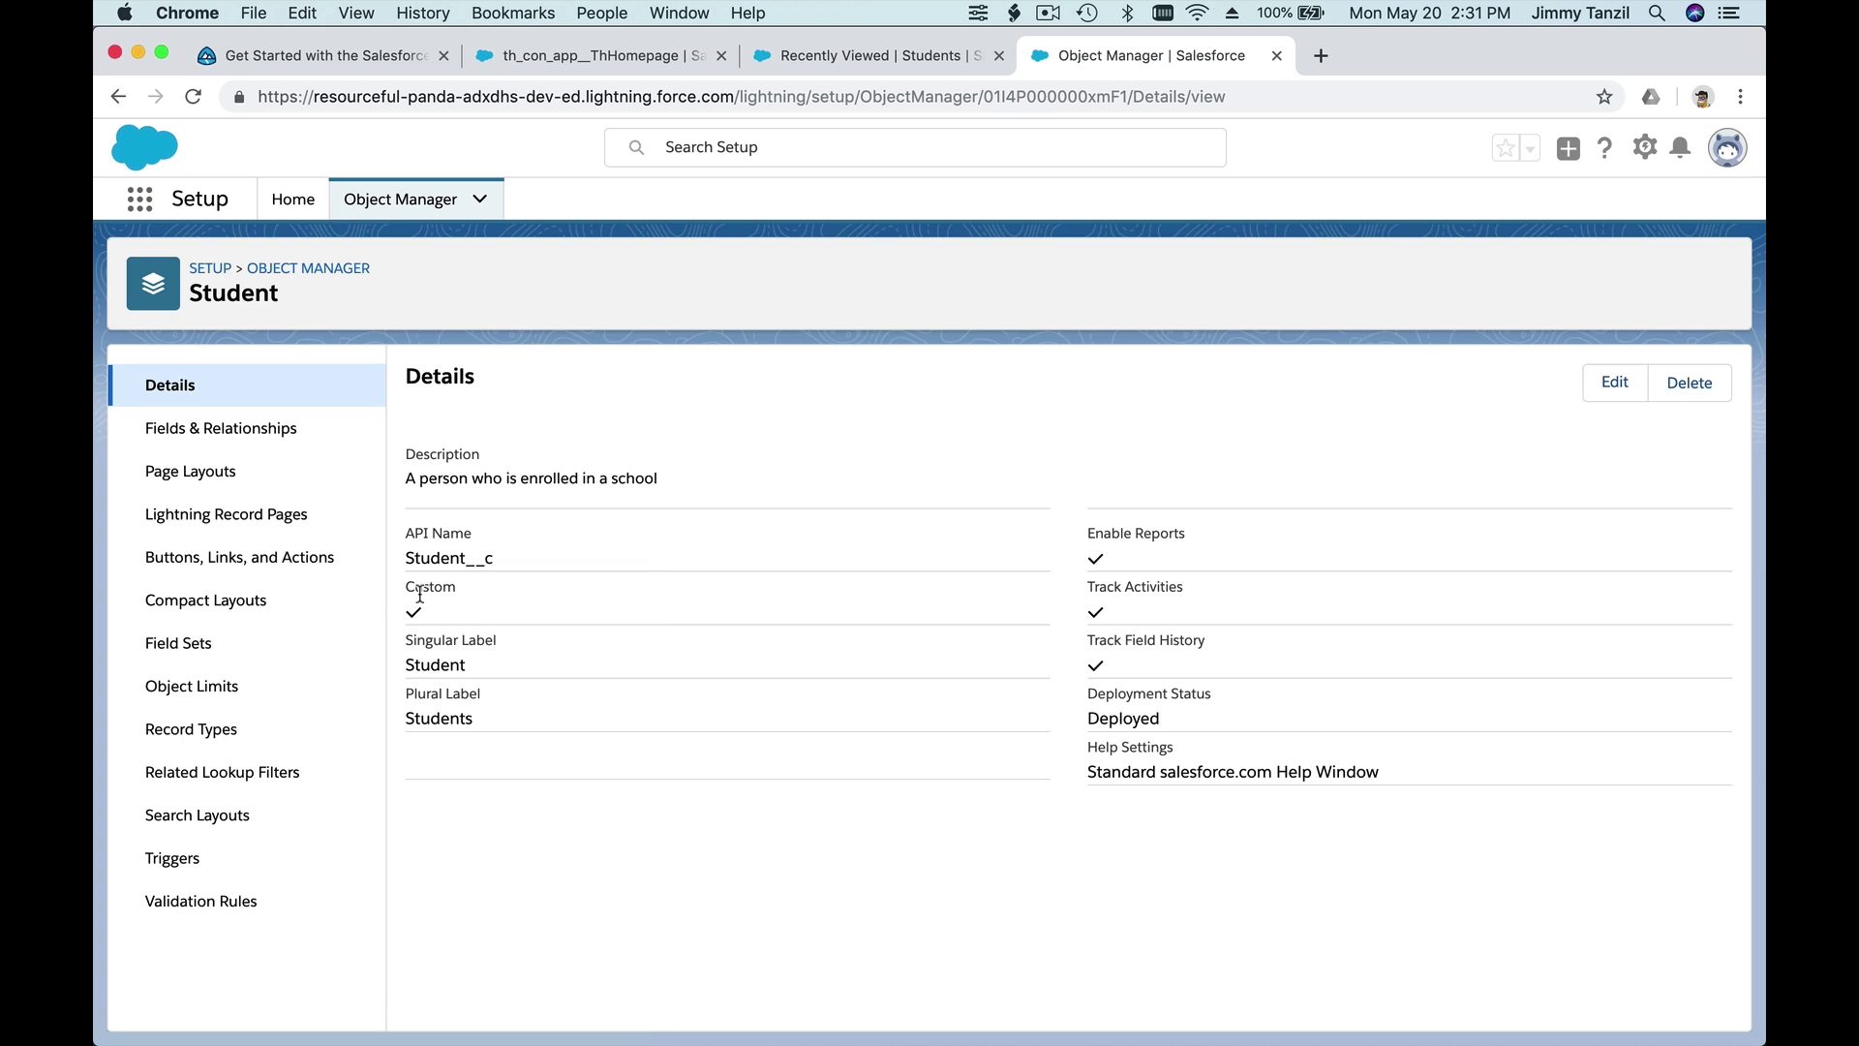
click(287, 435)
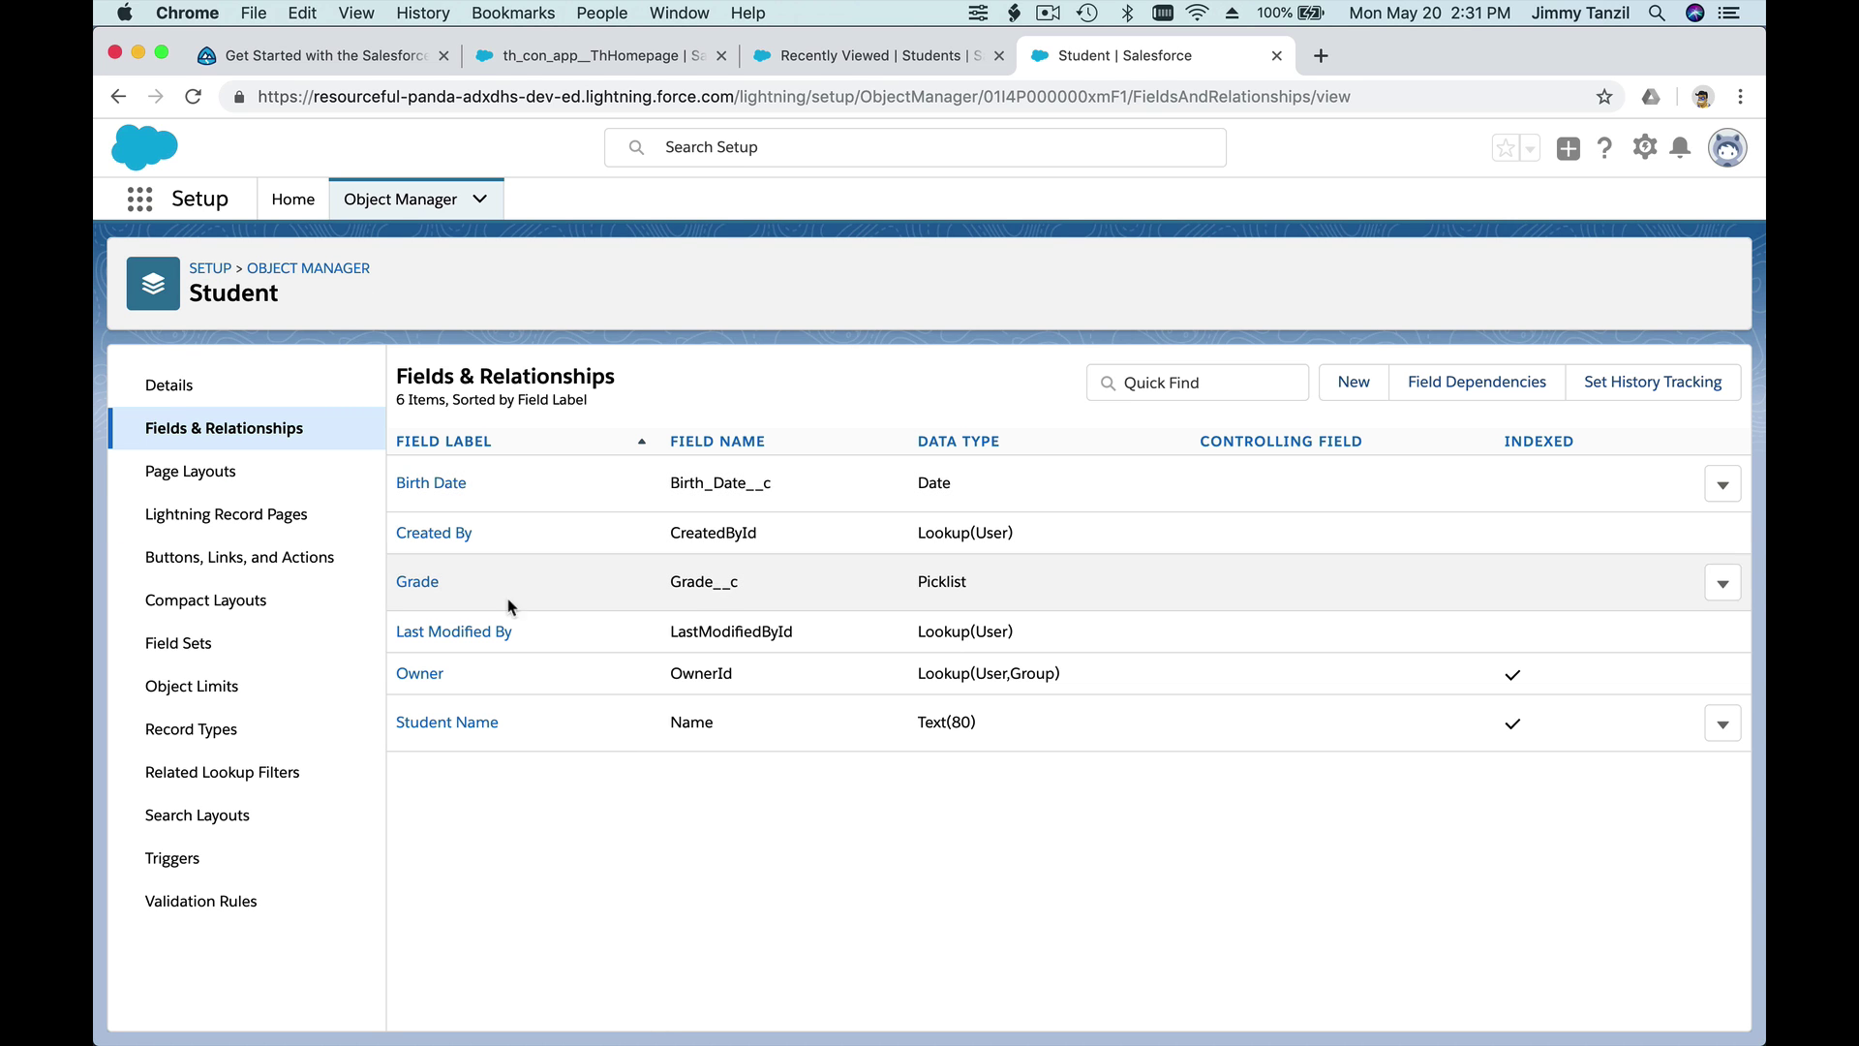
click(364, 60)
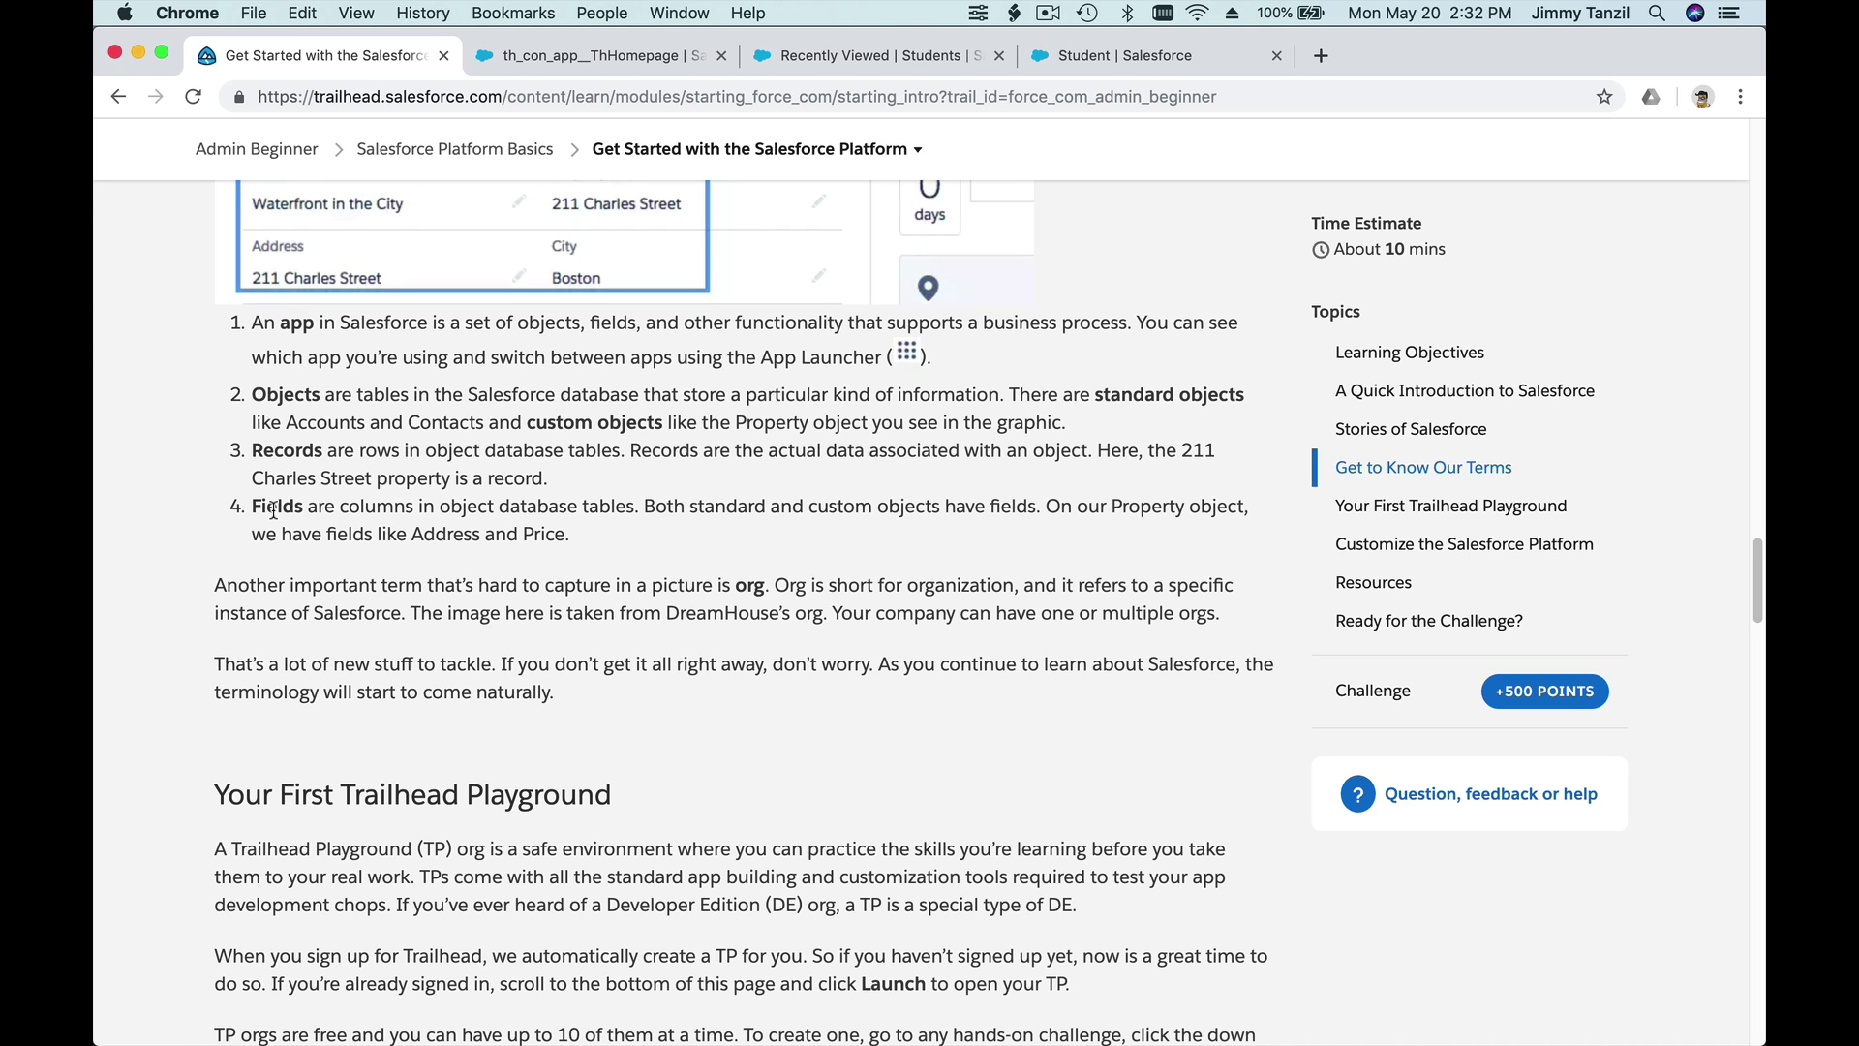
- Highlight the terms Objects, Records and Fields in Trailhead, then open the App Launcher on the Student tab
double_click(302, 394)
double_click(291, 452)
click(592, 473)
double_click(307, 448)
double_click(283, 503)
click(341, 543)
click(1080, 58)
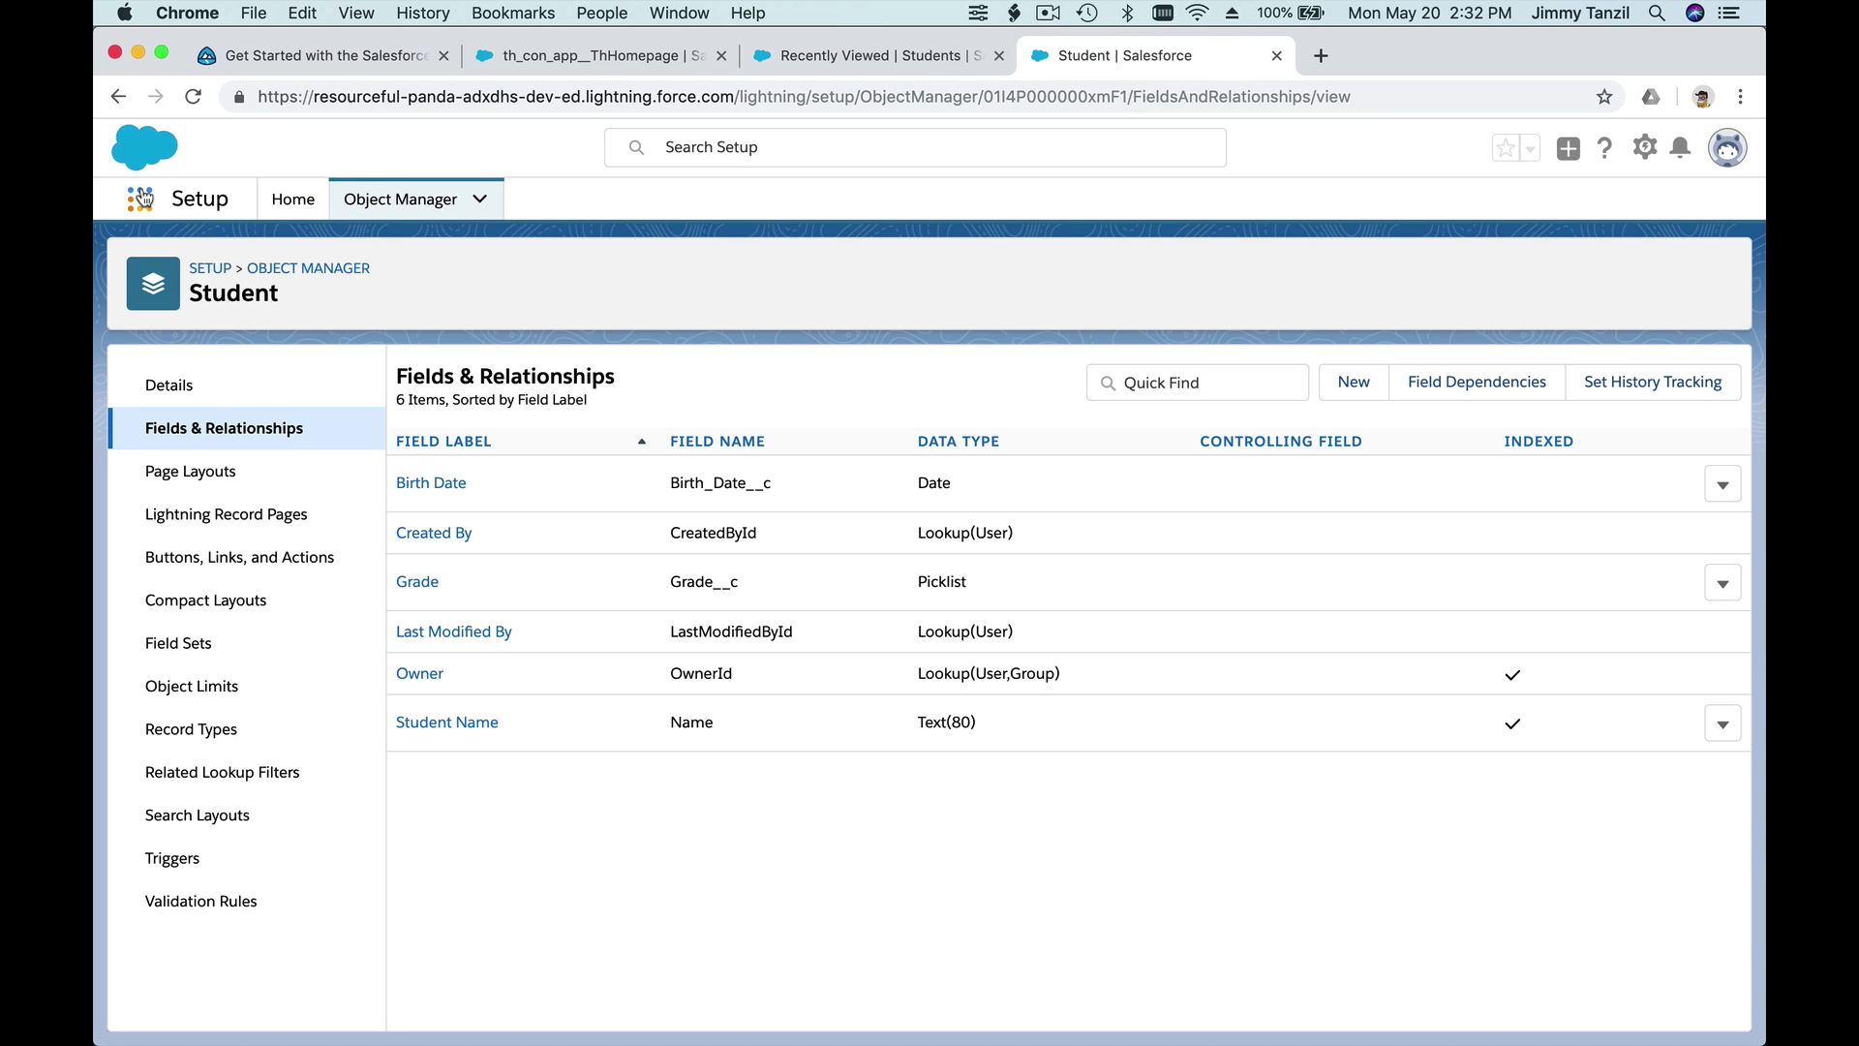
click(139, 198)
- Browse the App Launcher's apps and items, then close it to return to the Student page
scroll(368, 373, down, 5)
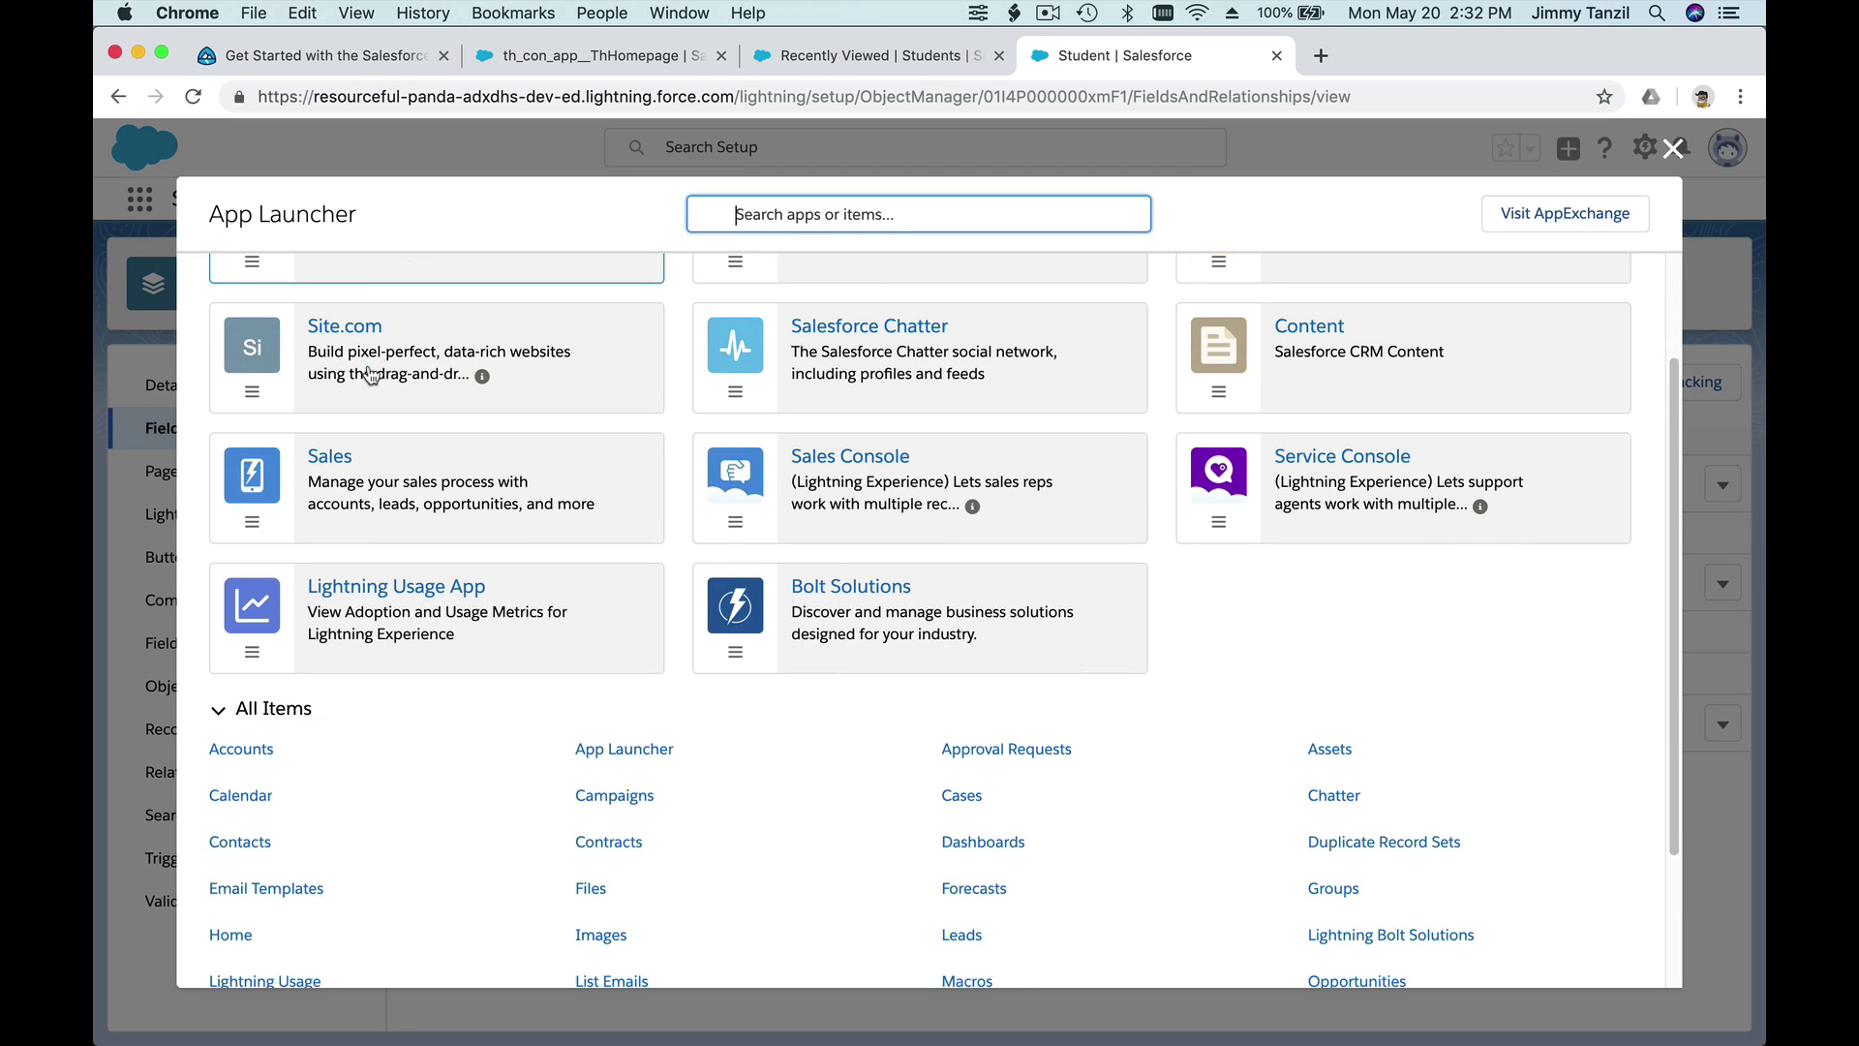
scroll(371, 375, up, 4)
scroll(371, 375, up, 1)
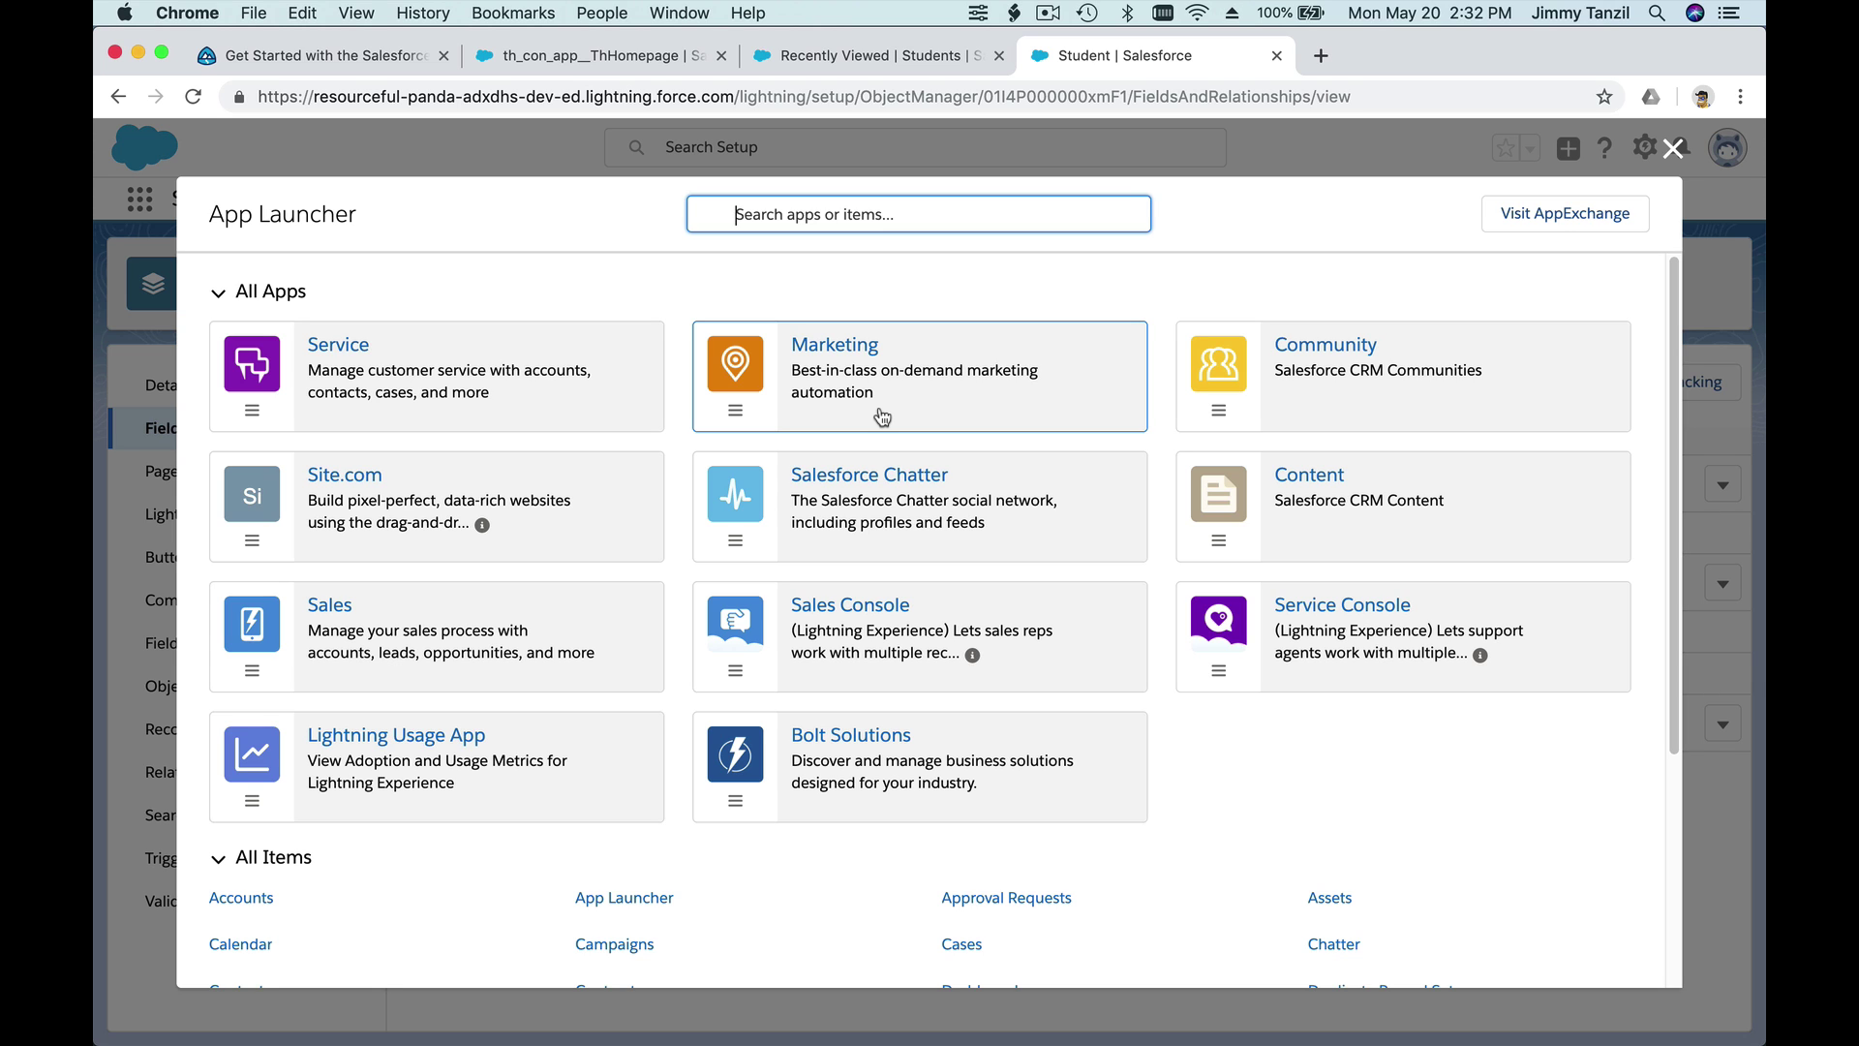
scroll(871, 421, down, 1)
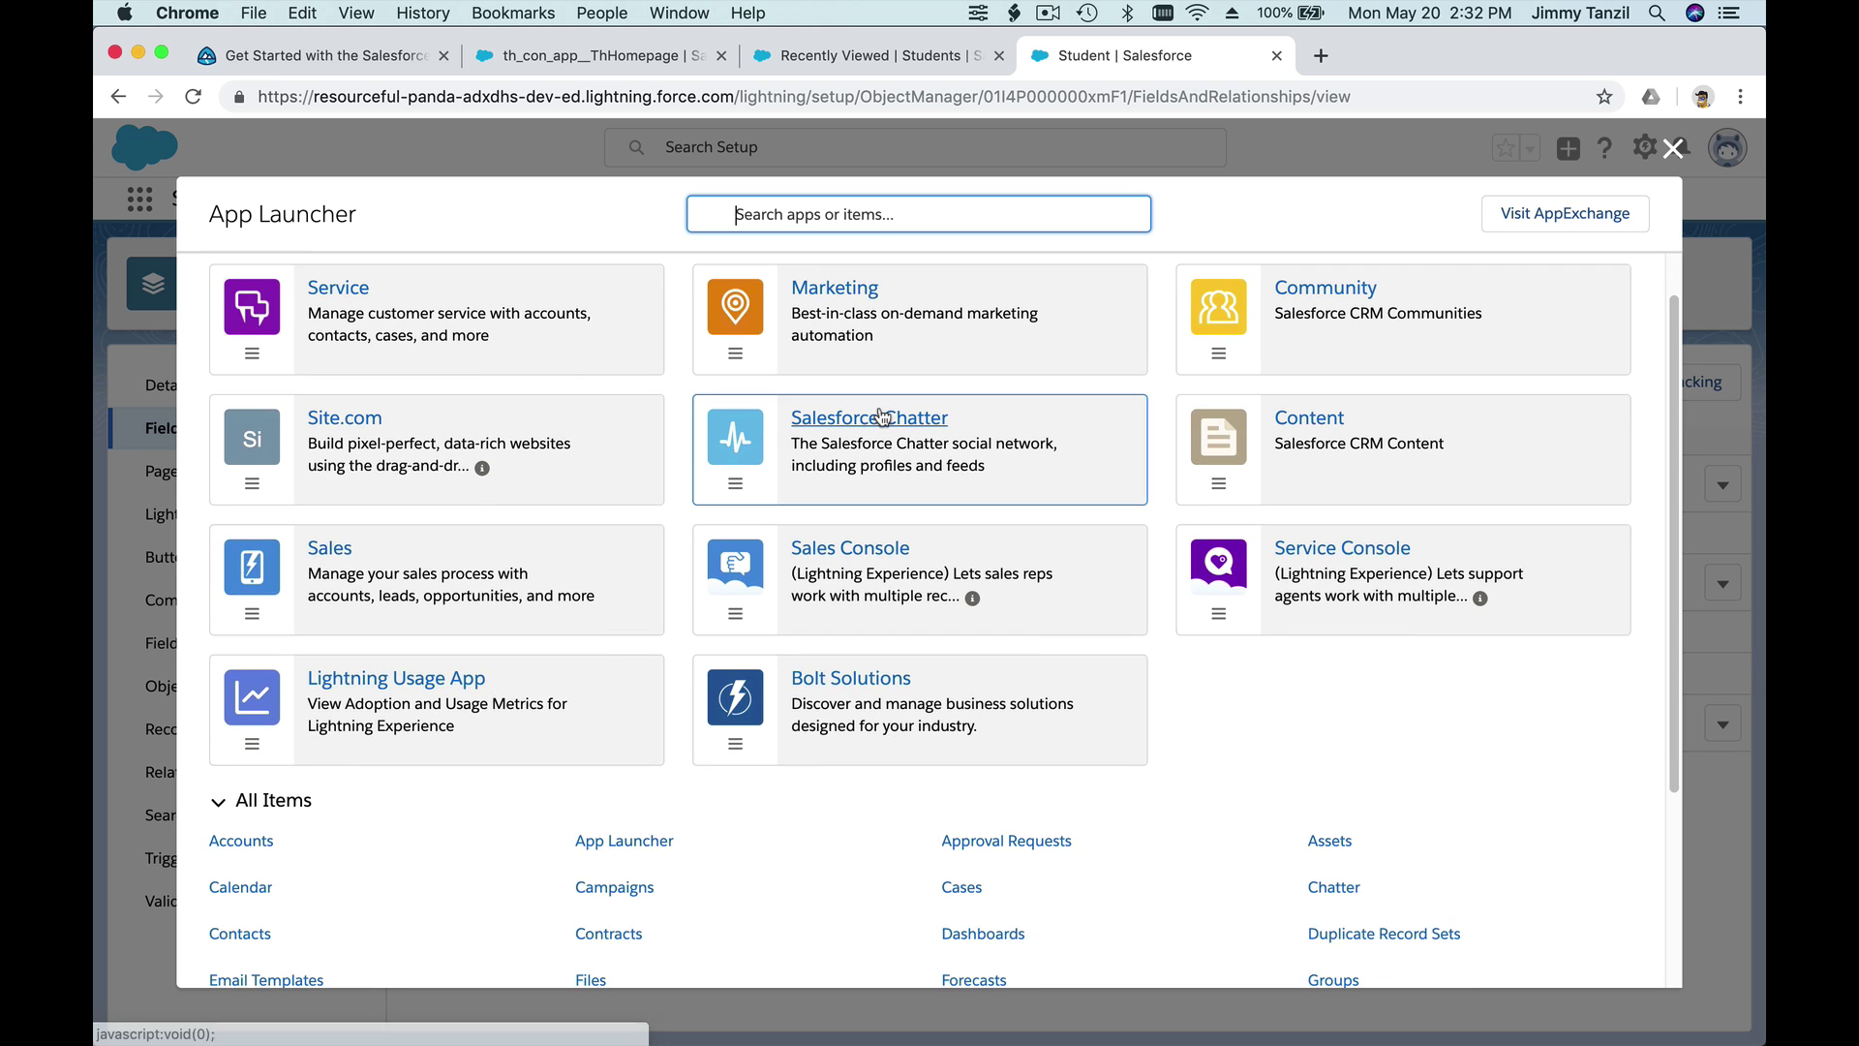
click(1673, 147)
click(834, 60)
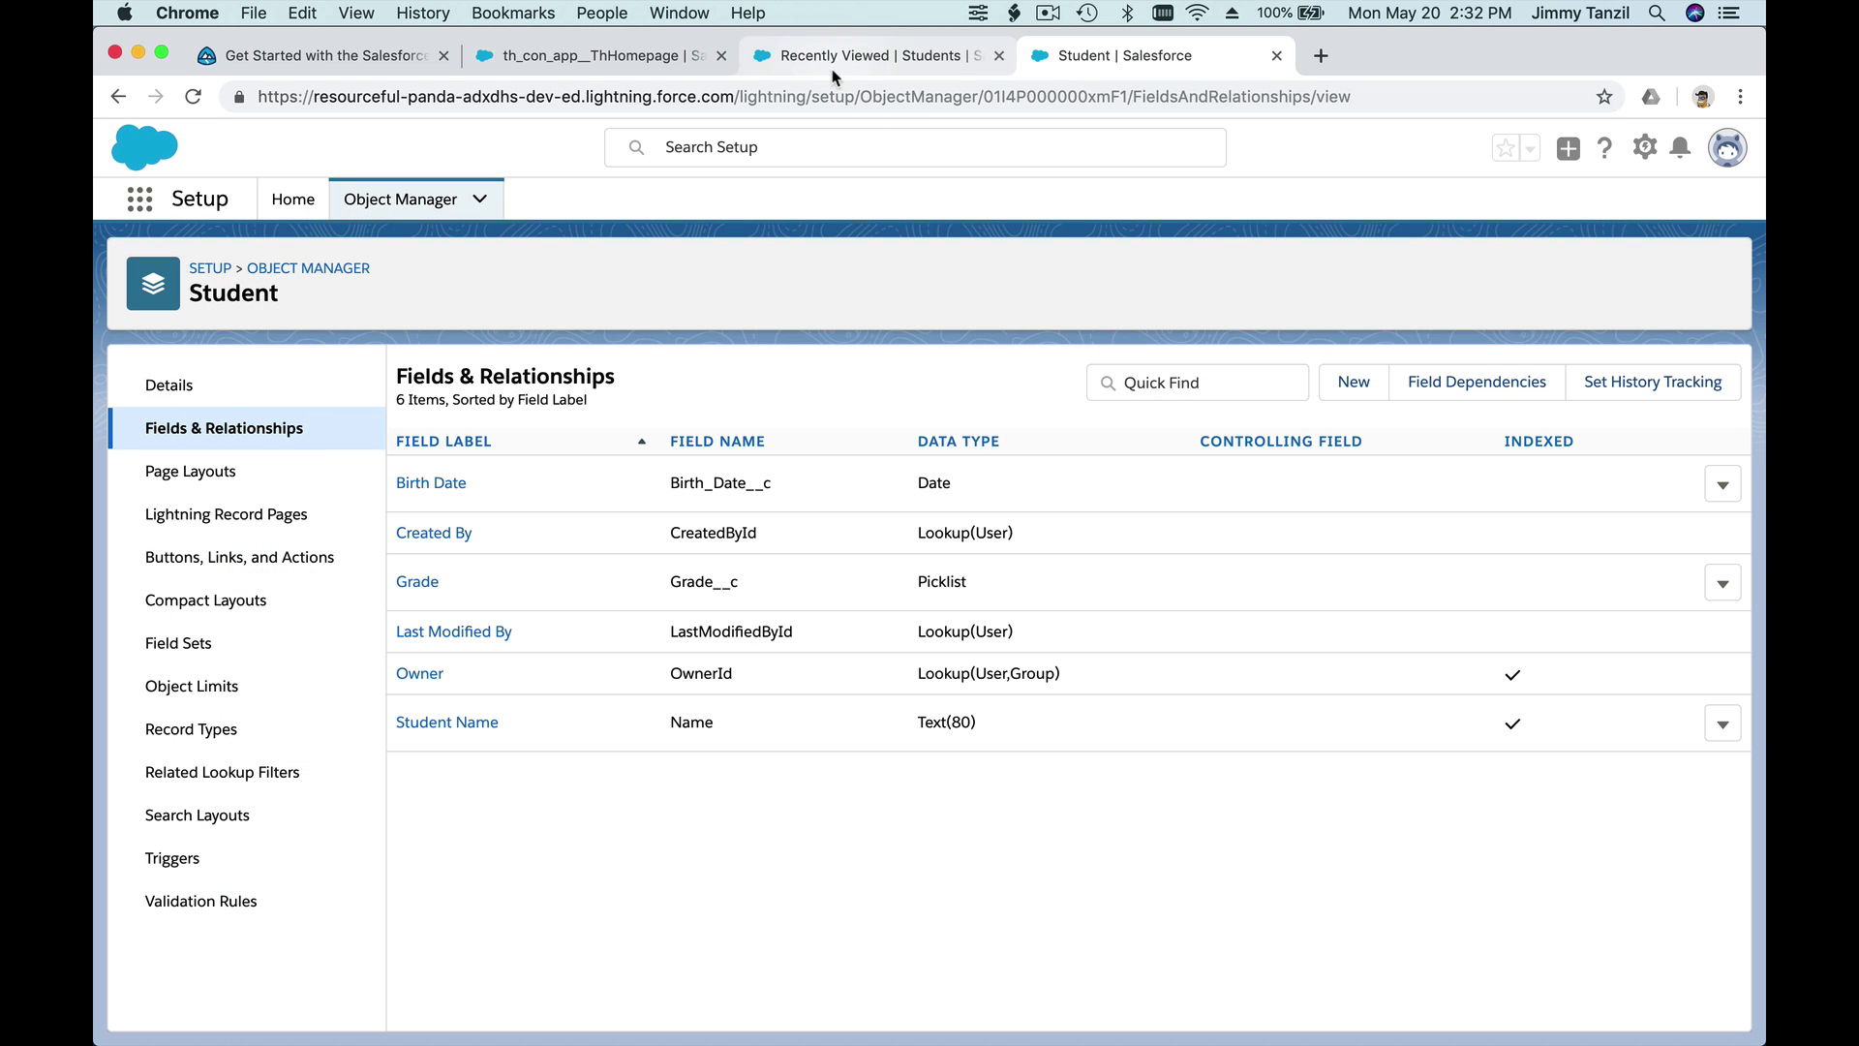
- Back on the Trailhead unit, highlight the terms Objects, Records and Fields
click(340, 58)
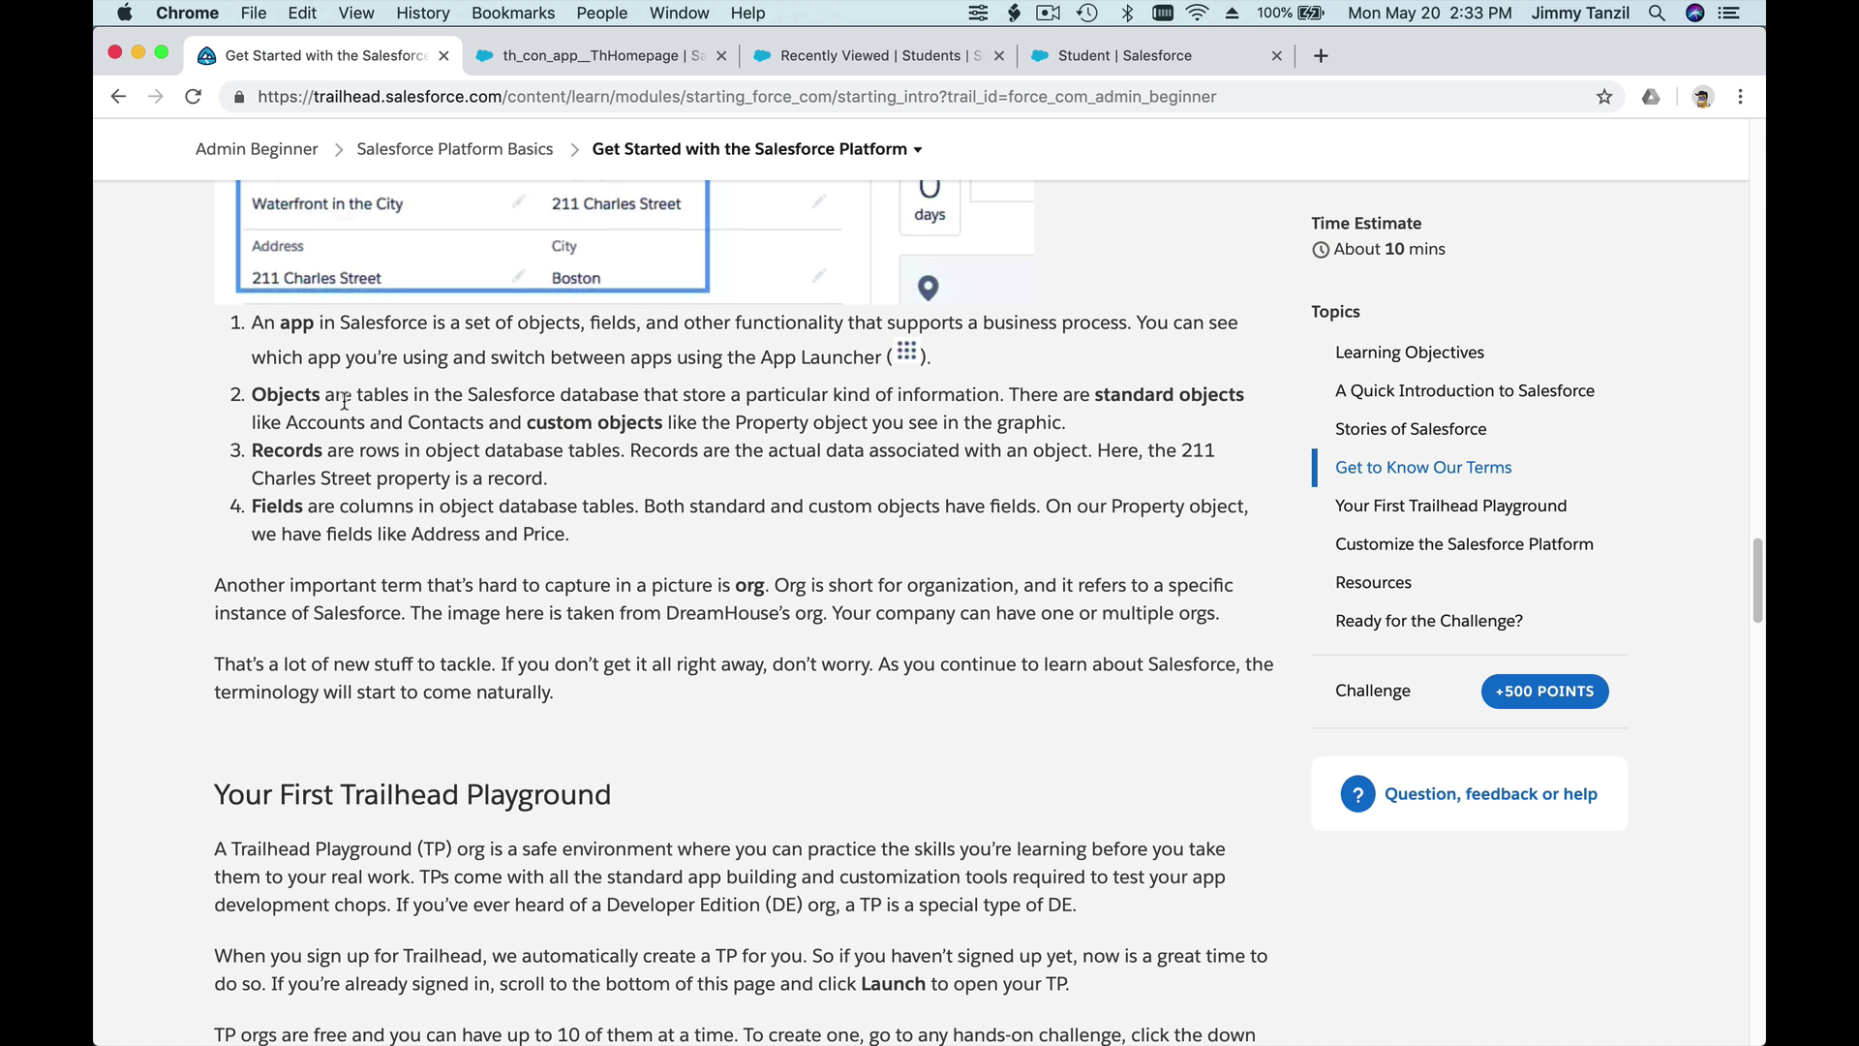
double_click(294, 393)
double_click(284, 452)
double_click(288, 504)
click(474, 596)
- Scroll through the unit down to the challenge and back to the Stories of Salesforce section
scroll(474, 596, down, 5)
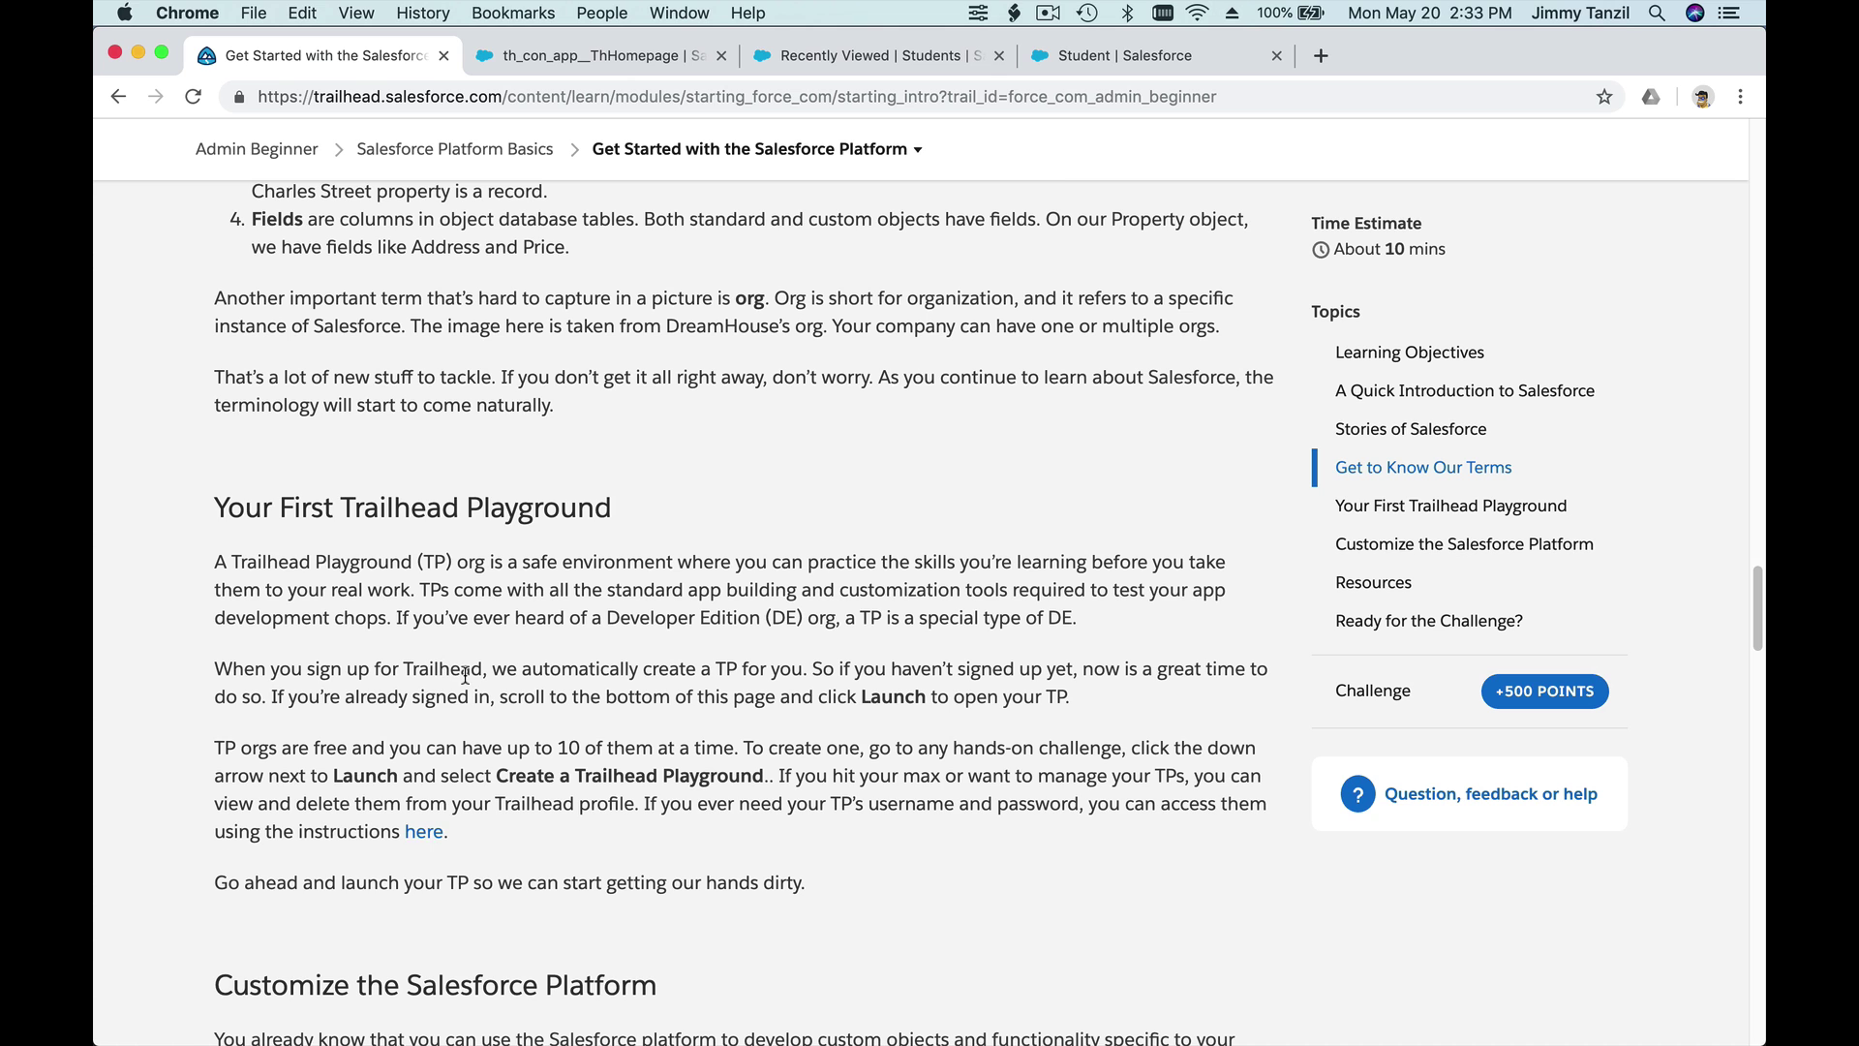
scroll(677, 688, down, 4)
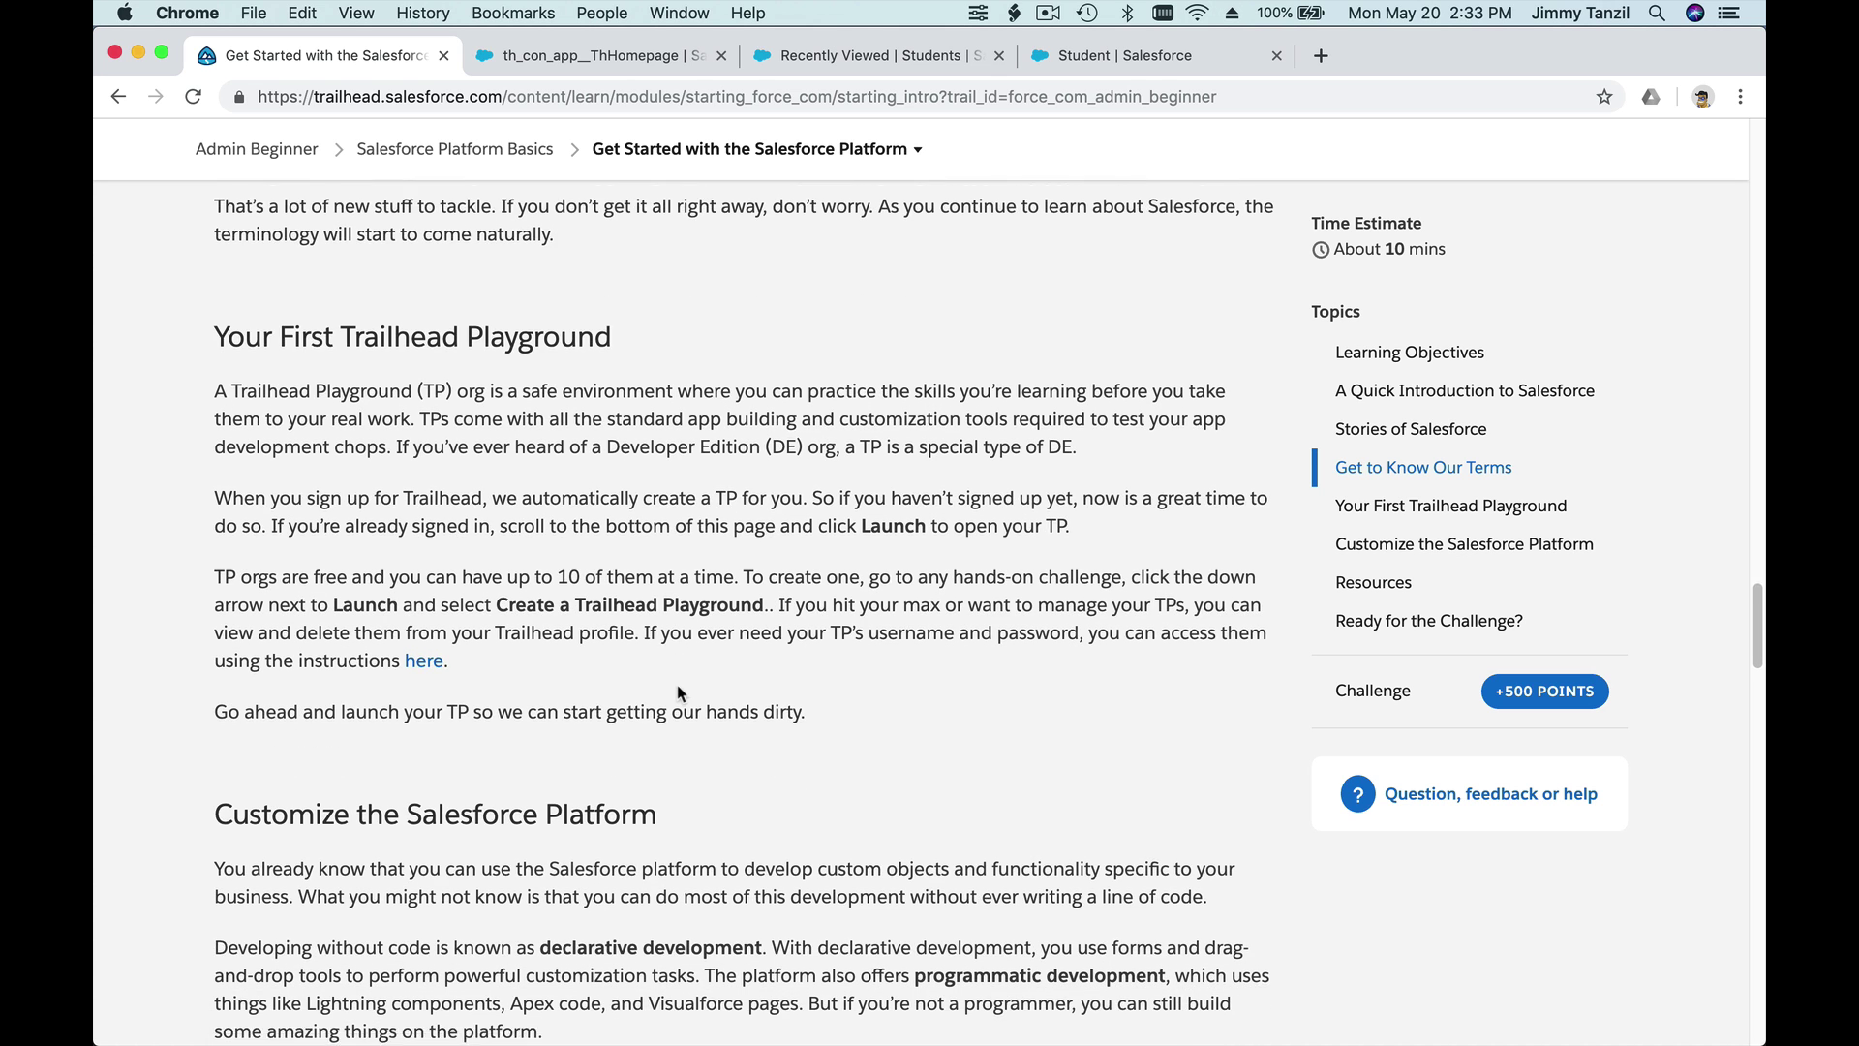
scroll(677, 683, down, 6)
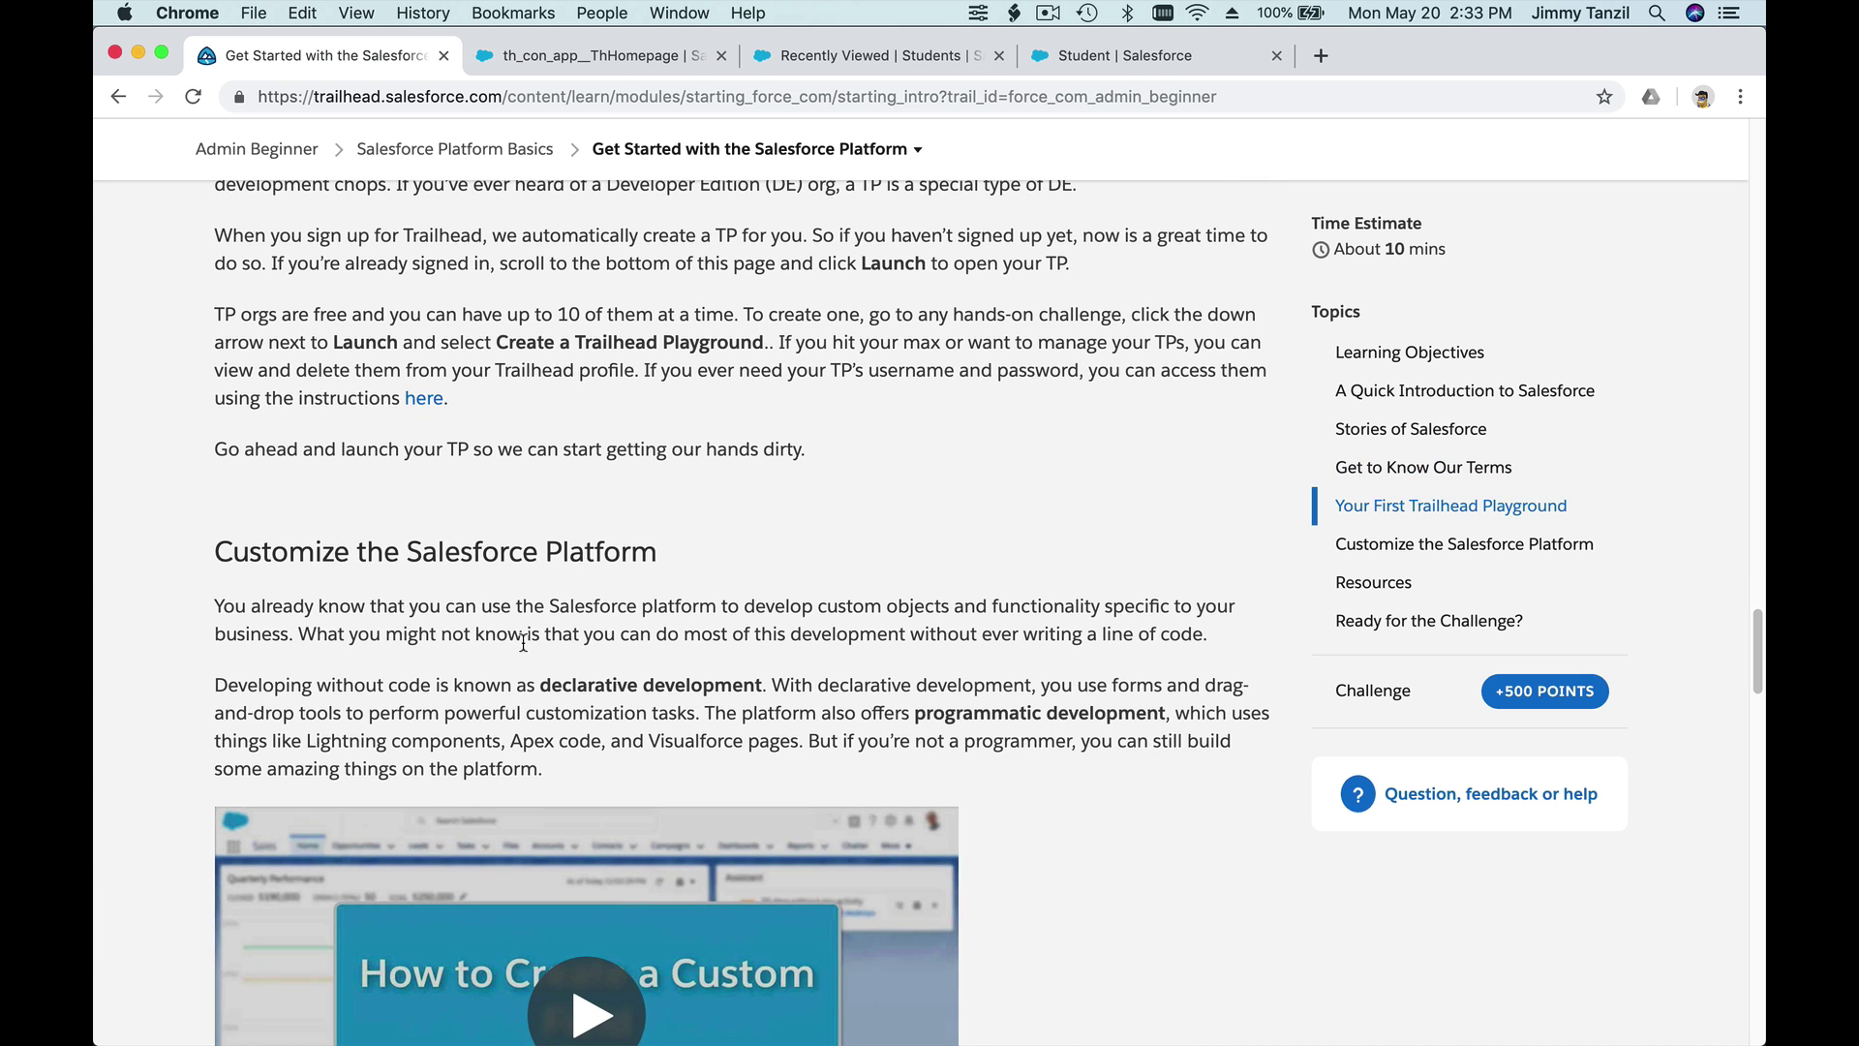
scroll(528, 639, down, 2)
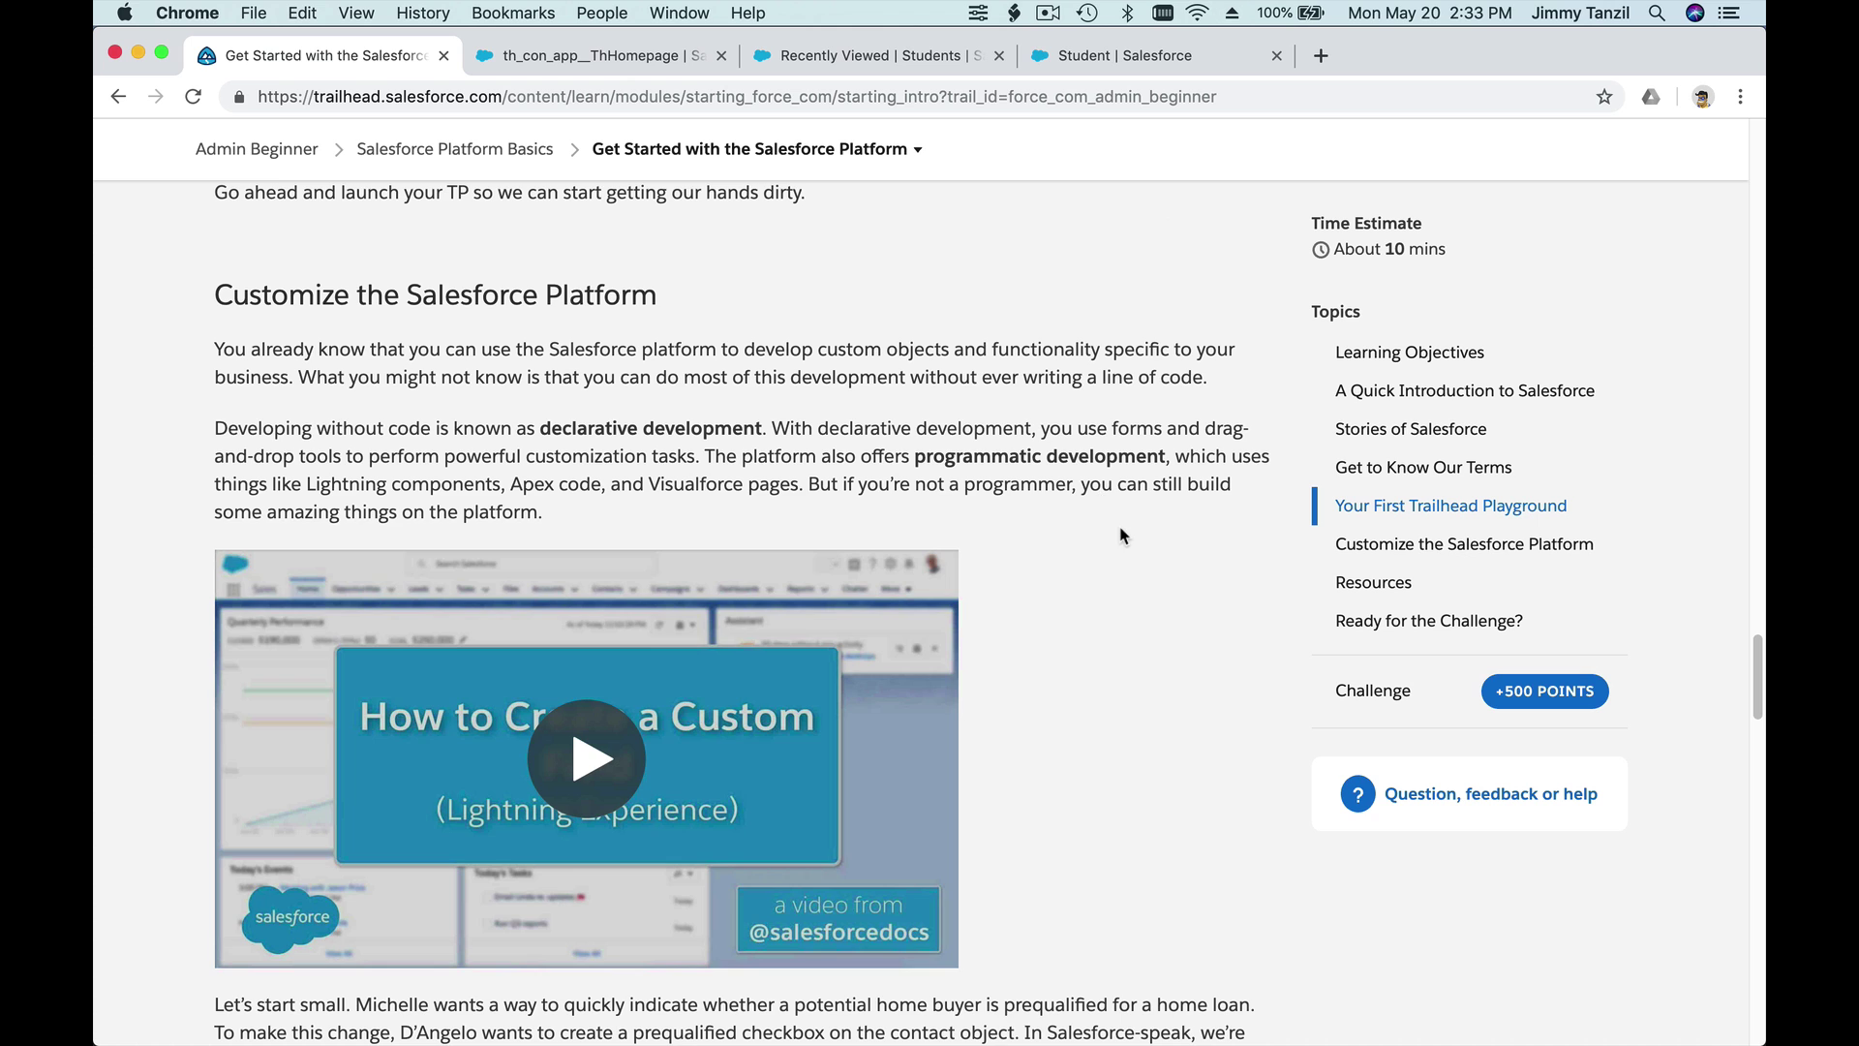
scroll(1123, 536, down, 4)
scroll(1121, 535, down, 8)
scroll(1121, 535, up, 16)
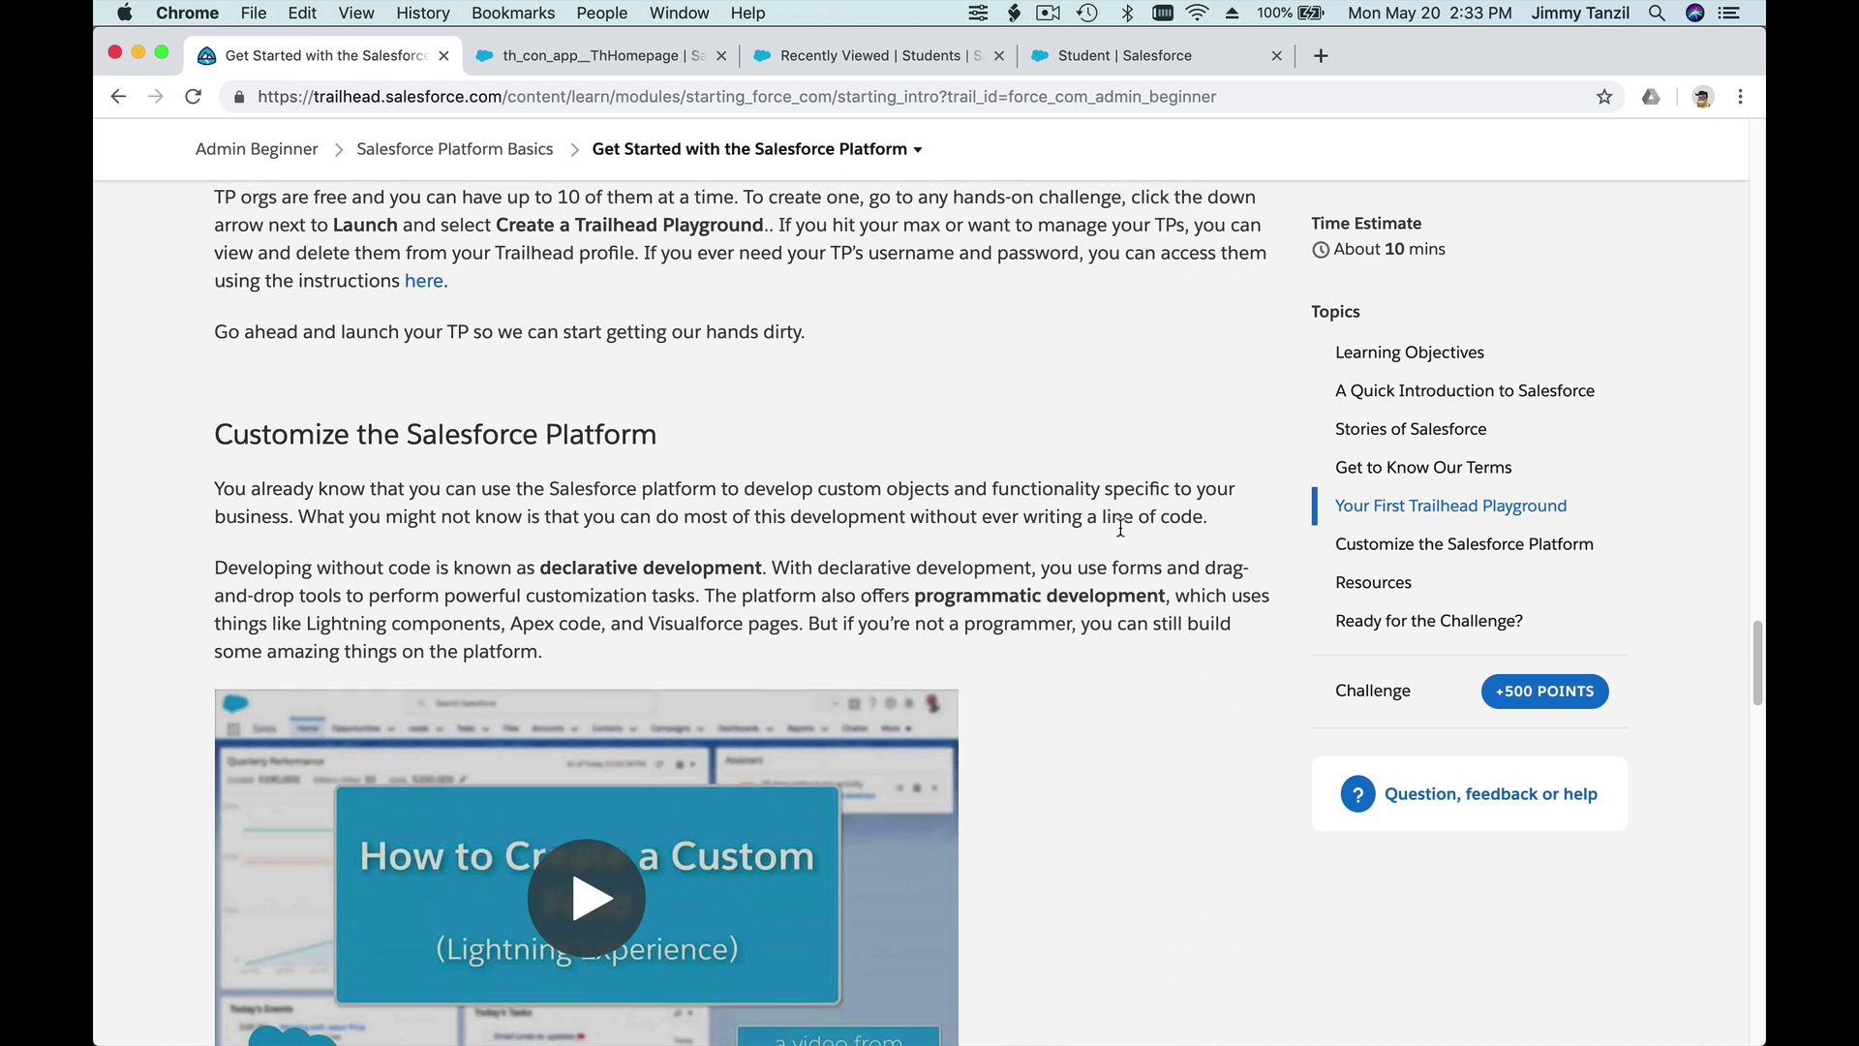
scroll(1121, 536, down, 7)
scroll(1122, 535, down, 14)
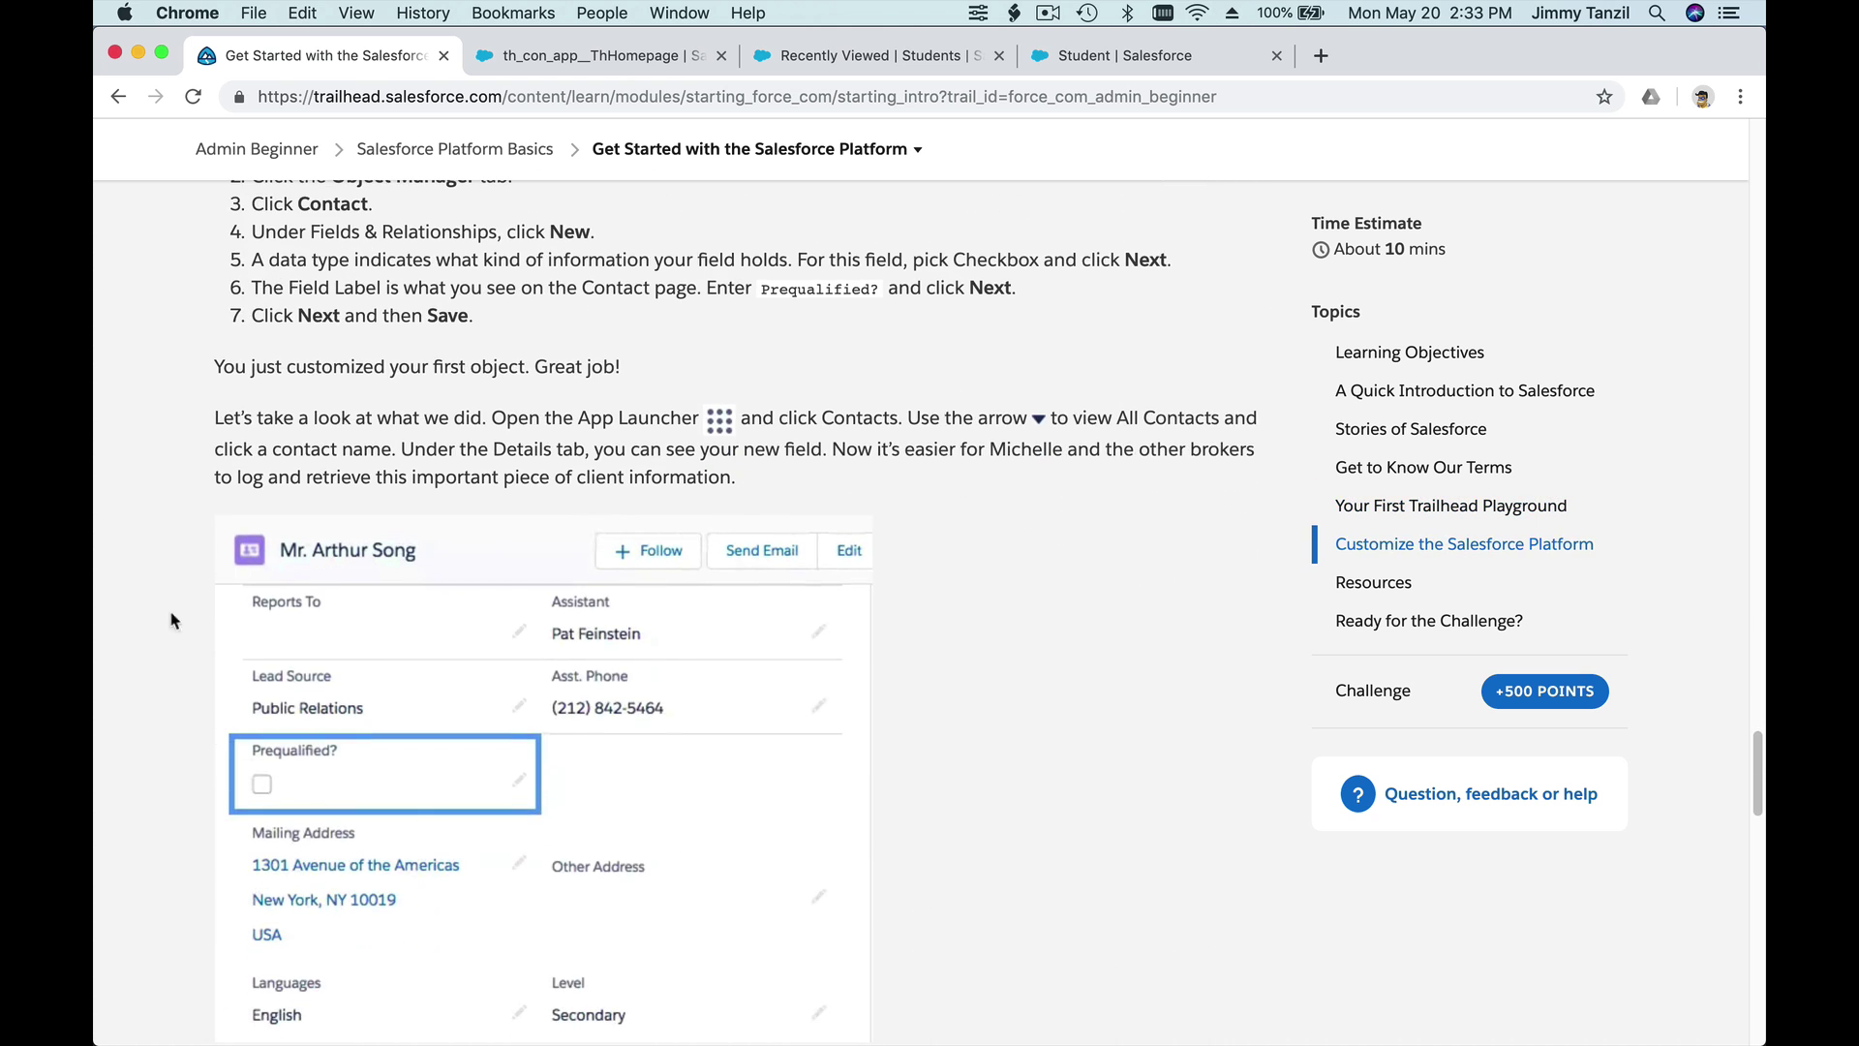
scroll(477, 587, down, 20)
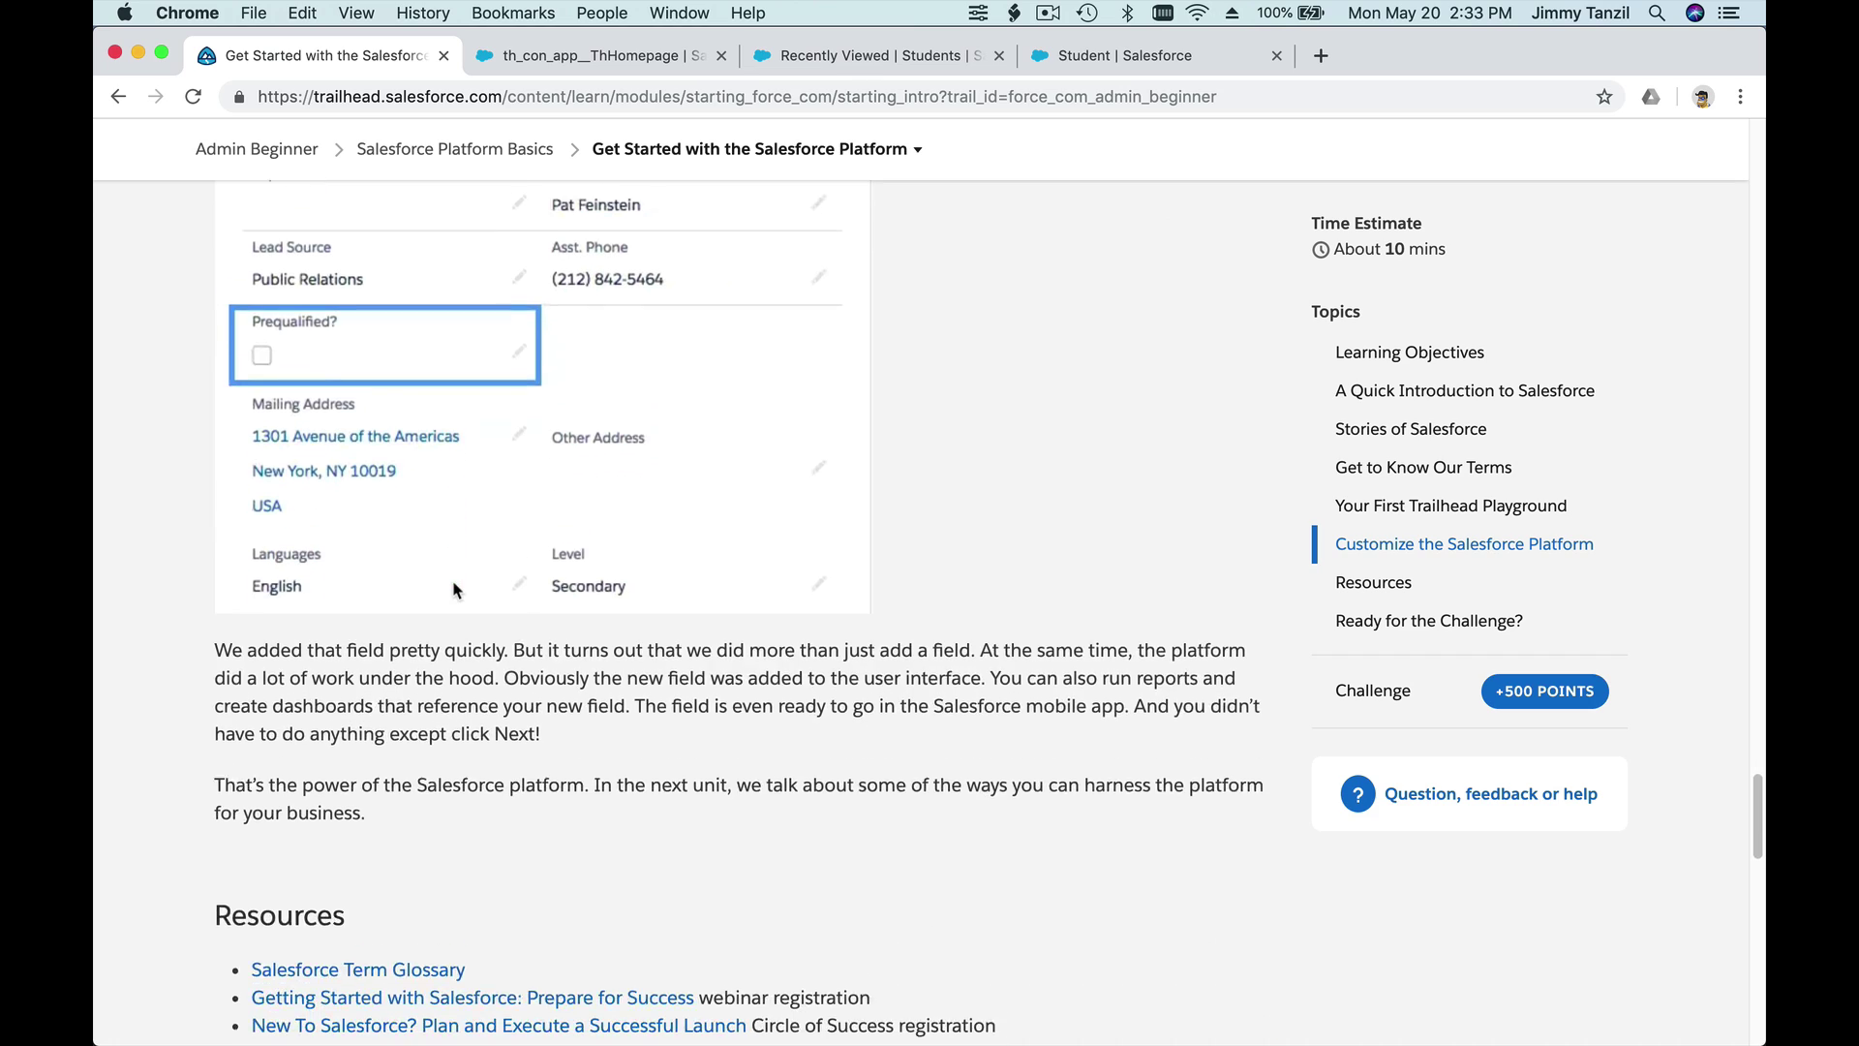
scroll(499, 590, down, 4)
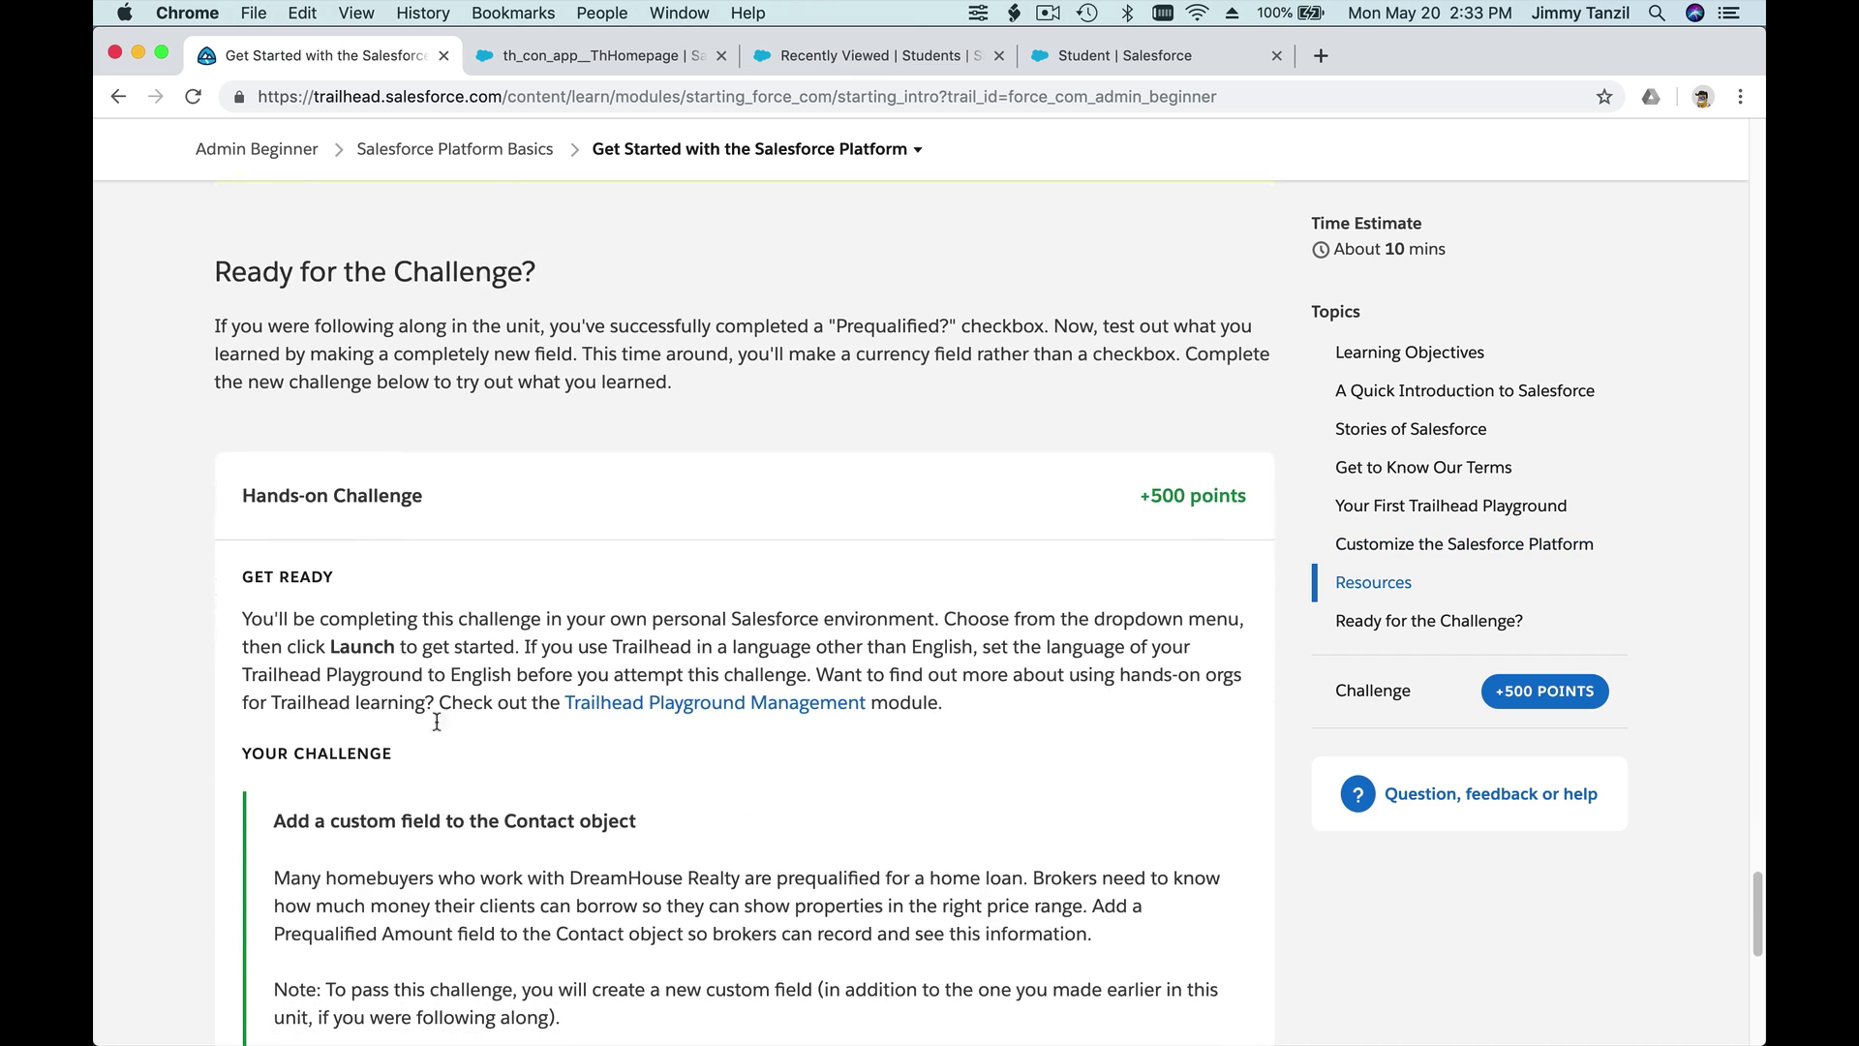
scroll(506, 714, up, 20)
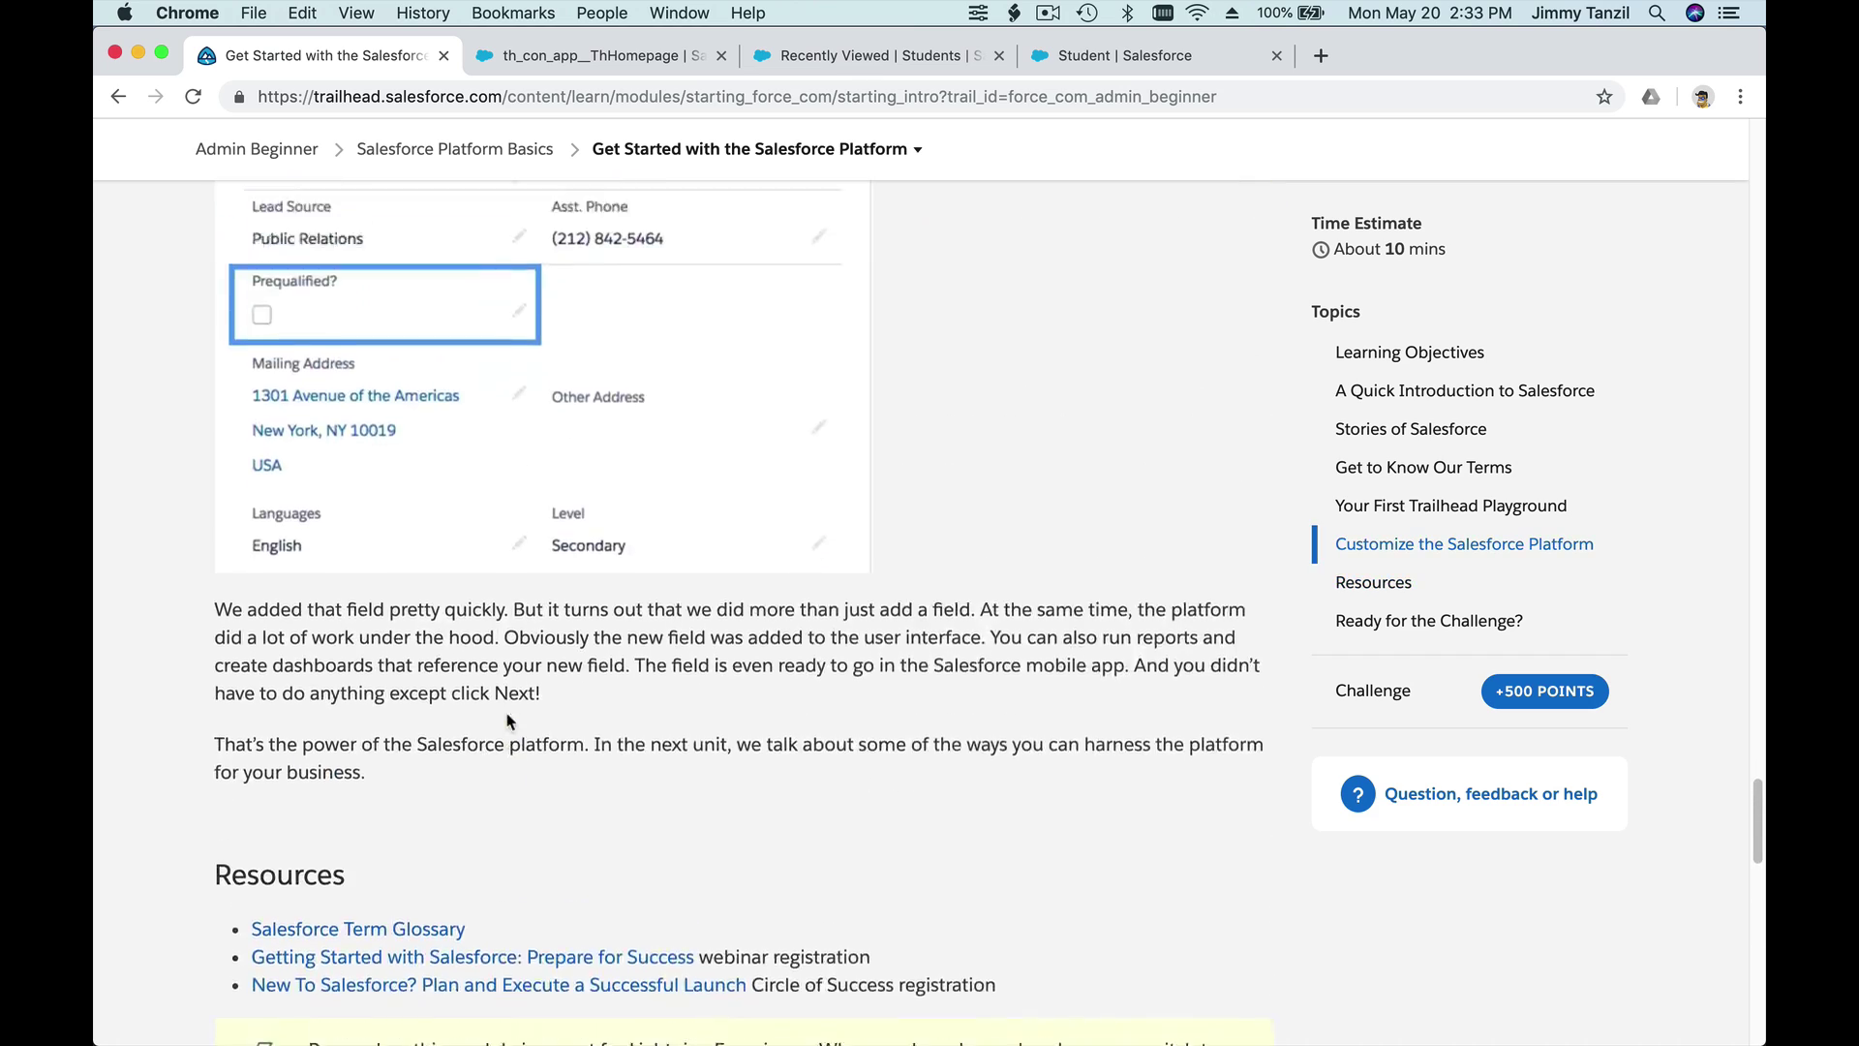
scroll(506, 720, up, 20)
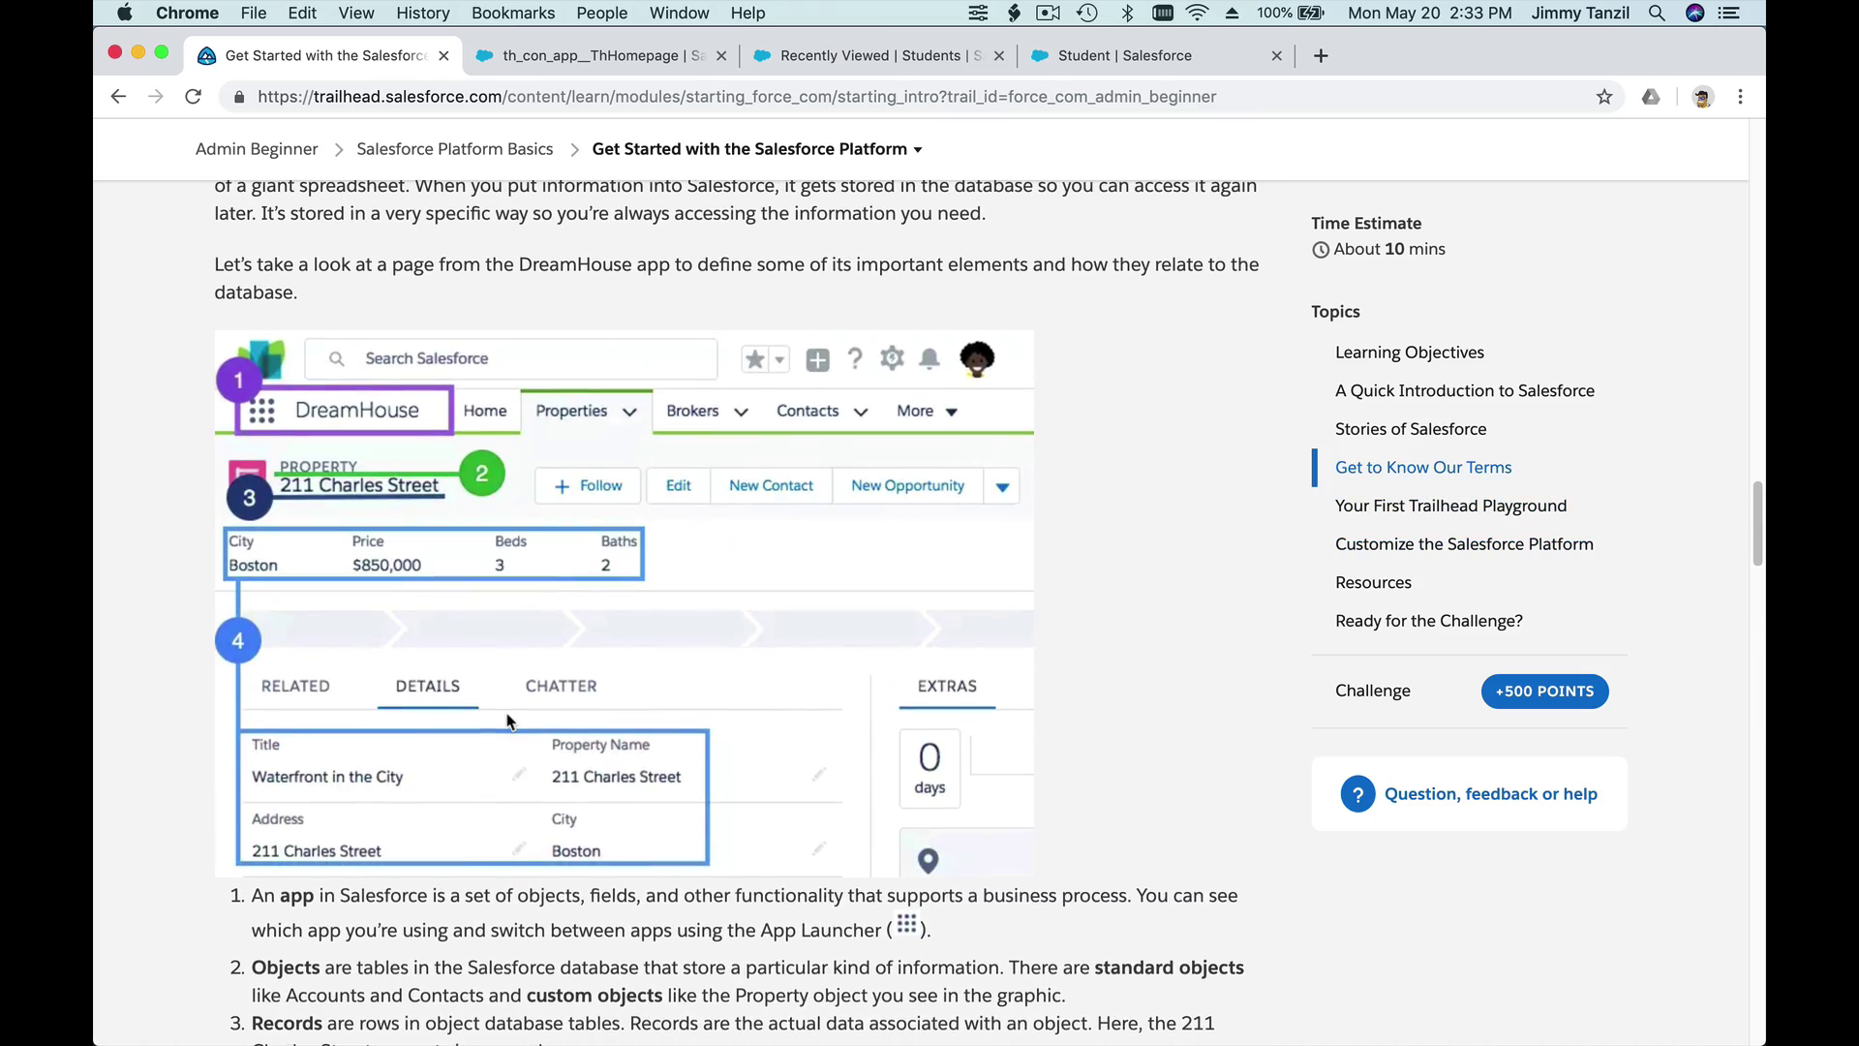
scroll(507, 720, up, 20)
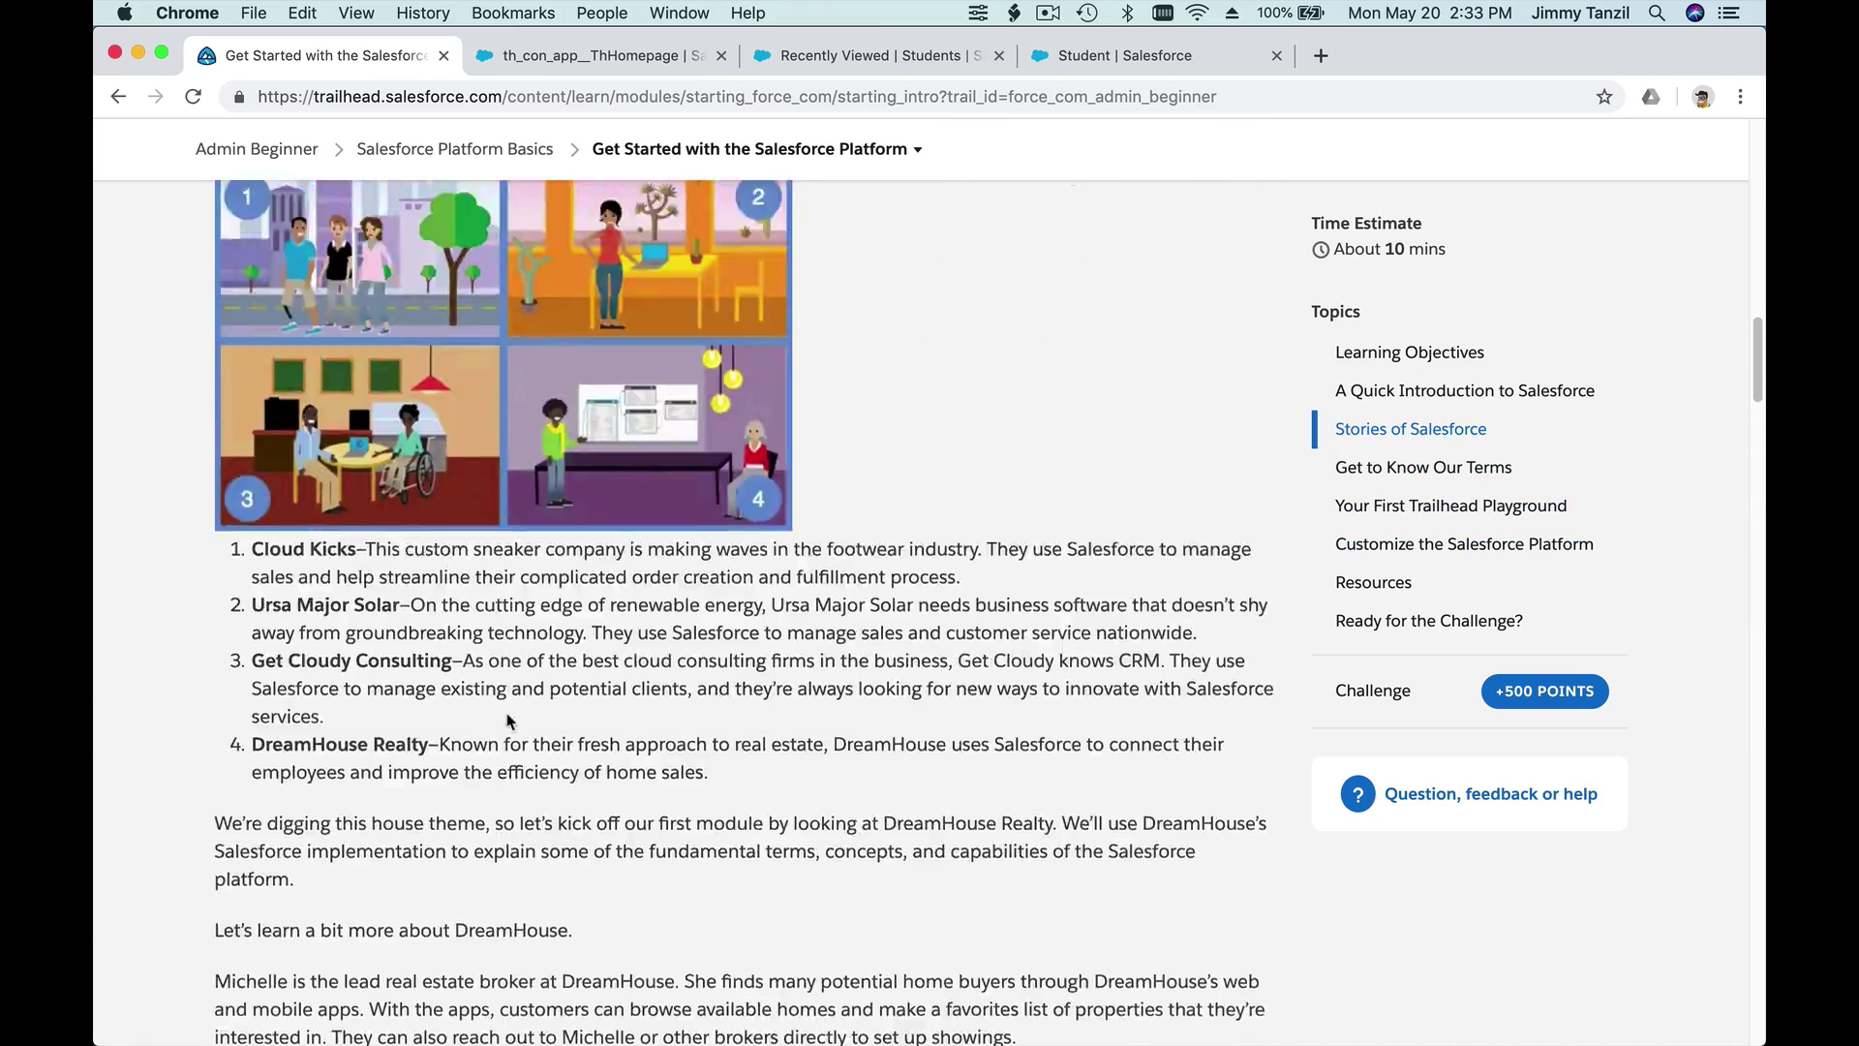
scroll(507, 721, up, 3)
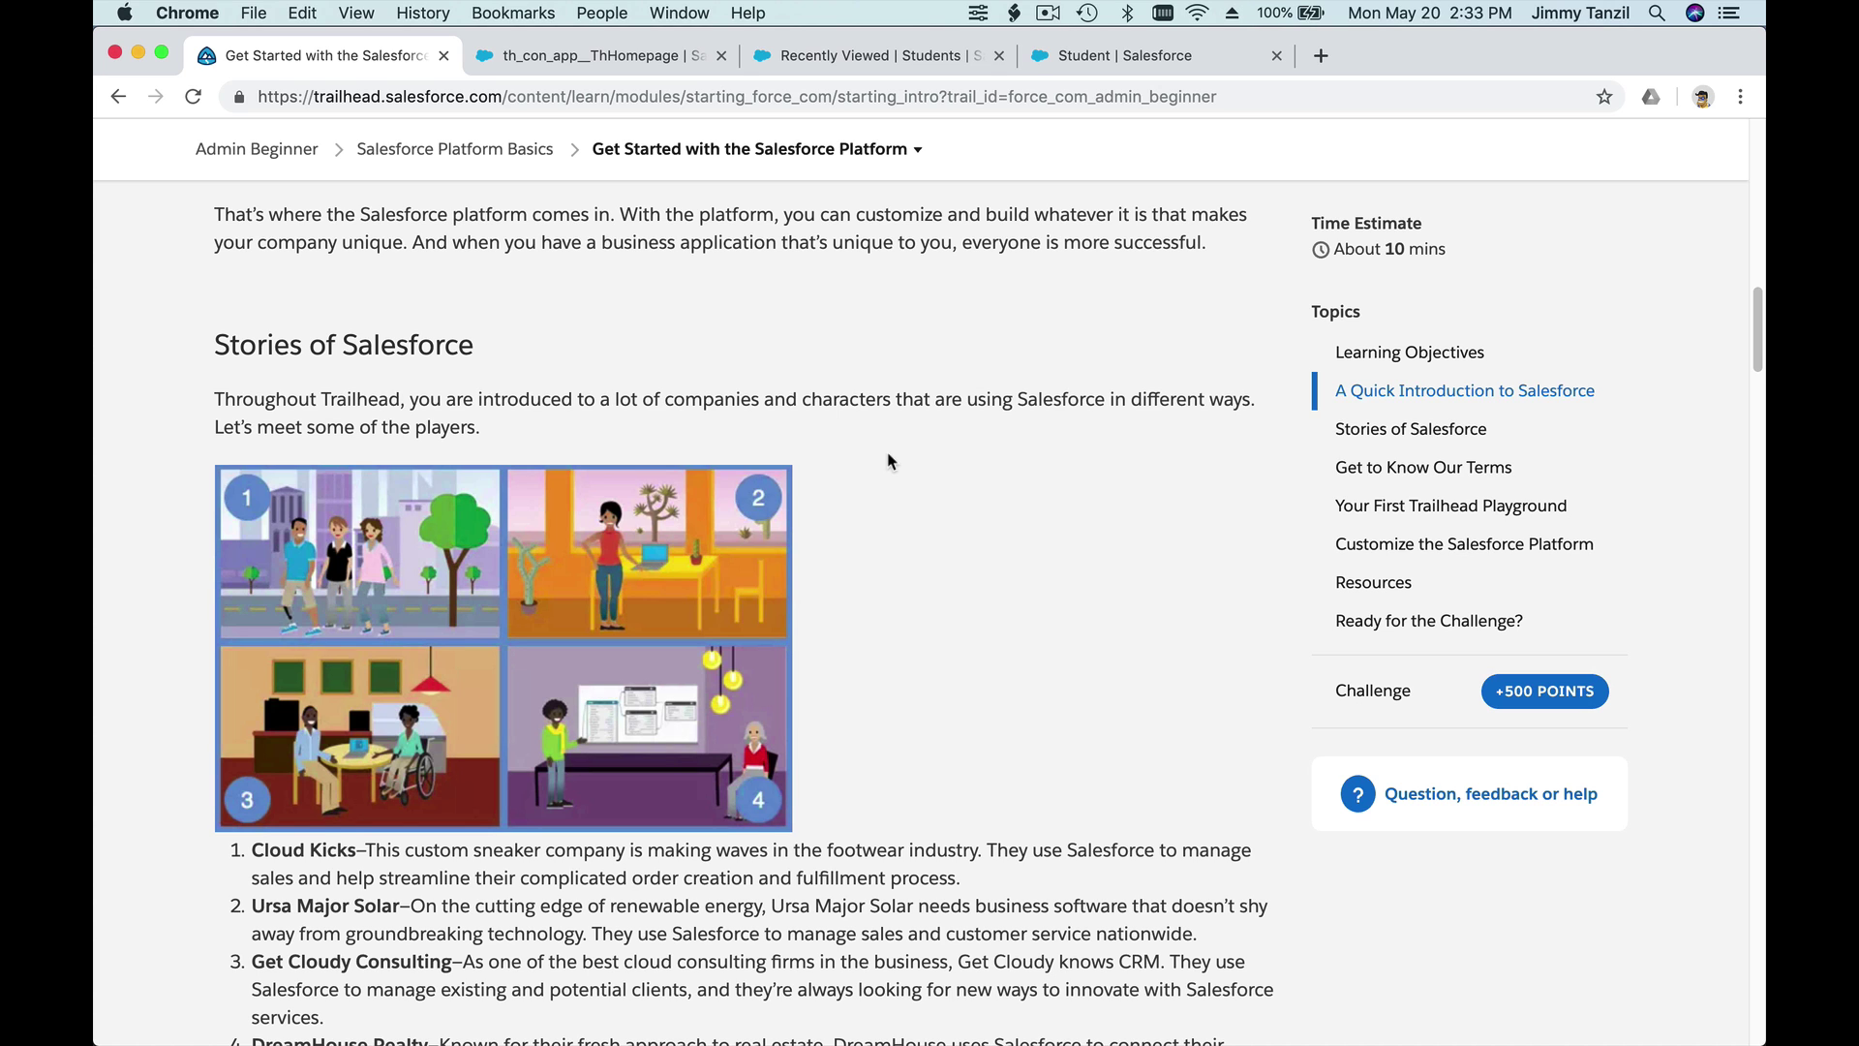
scroll(890, 461, down, 1)
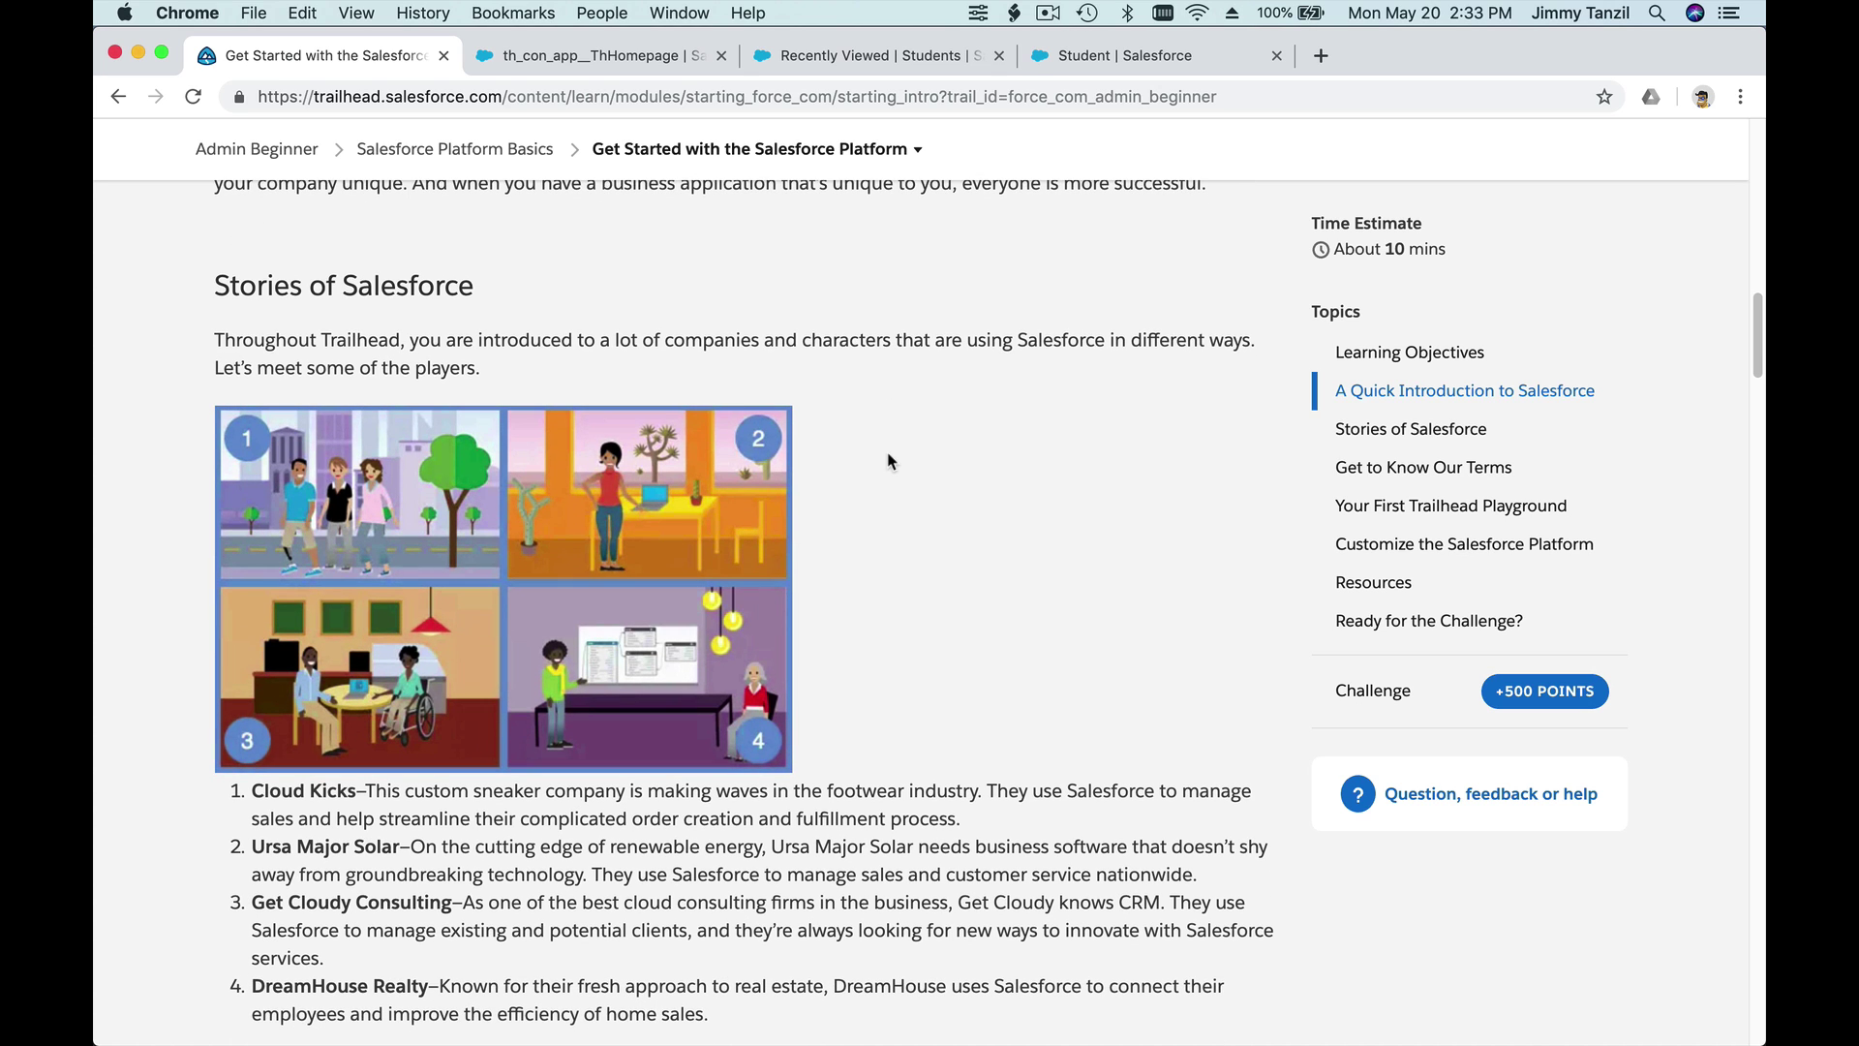
scroll(891, 461, down, 1)
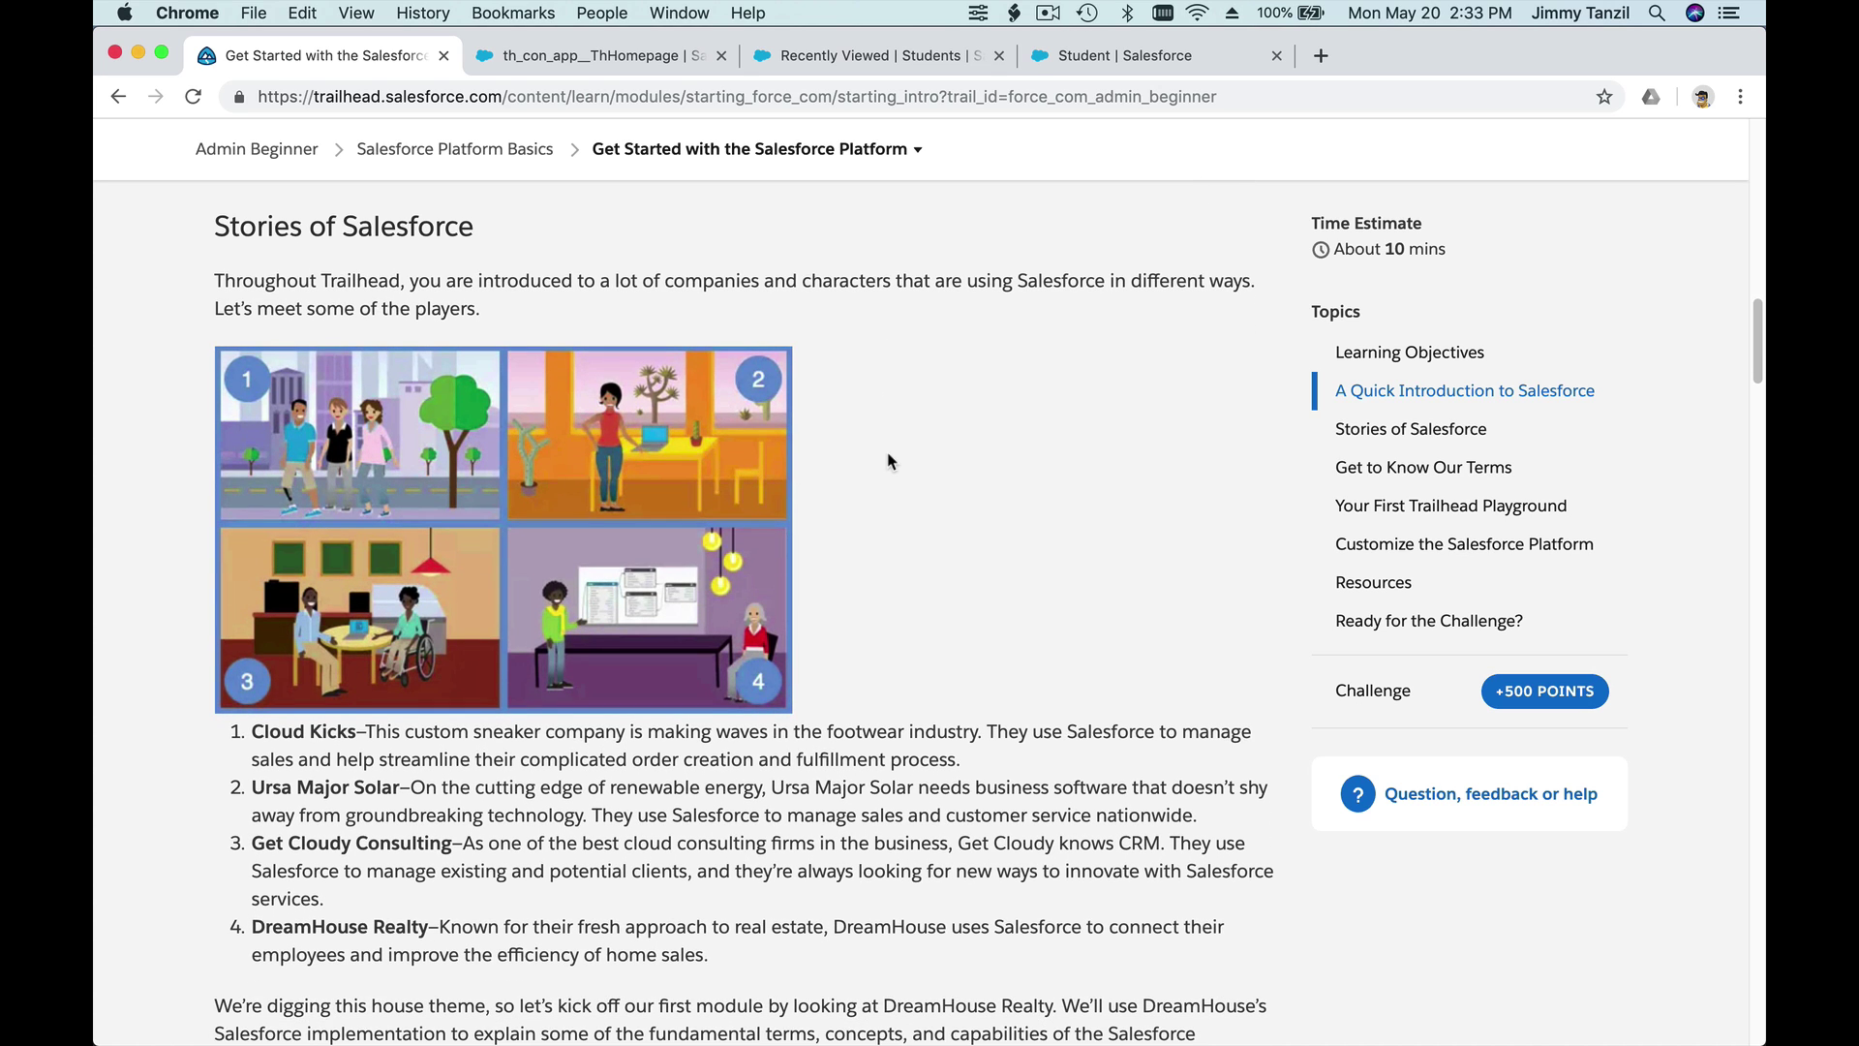
scroll(891, 461, down, 1)
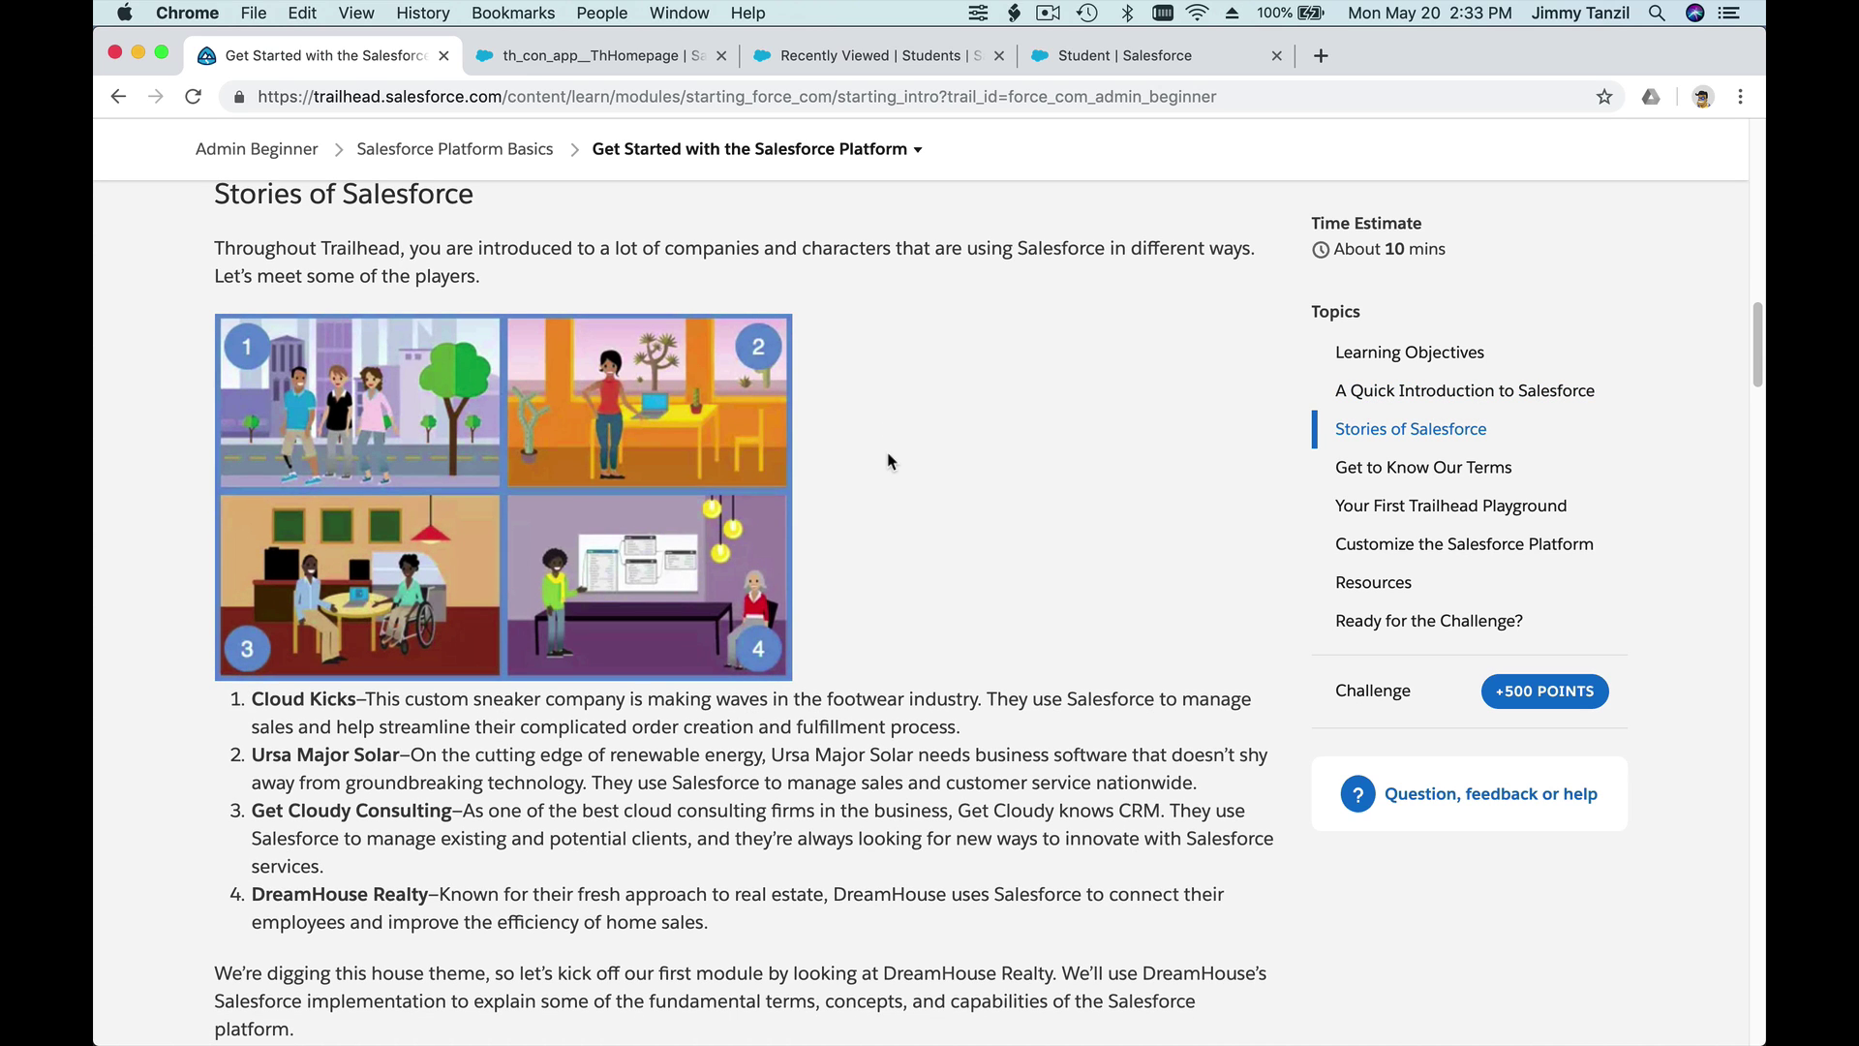
scroll(890, 461, down, 2)
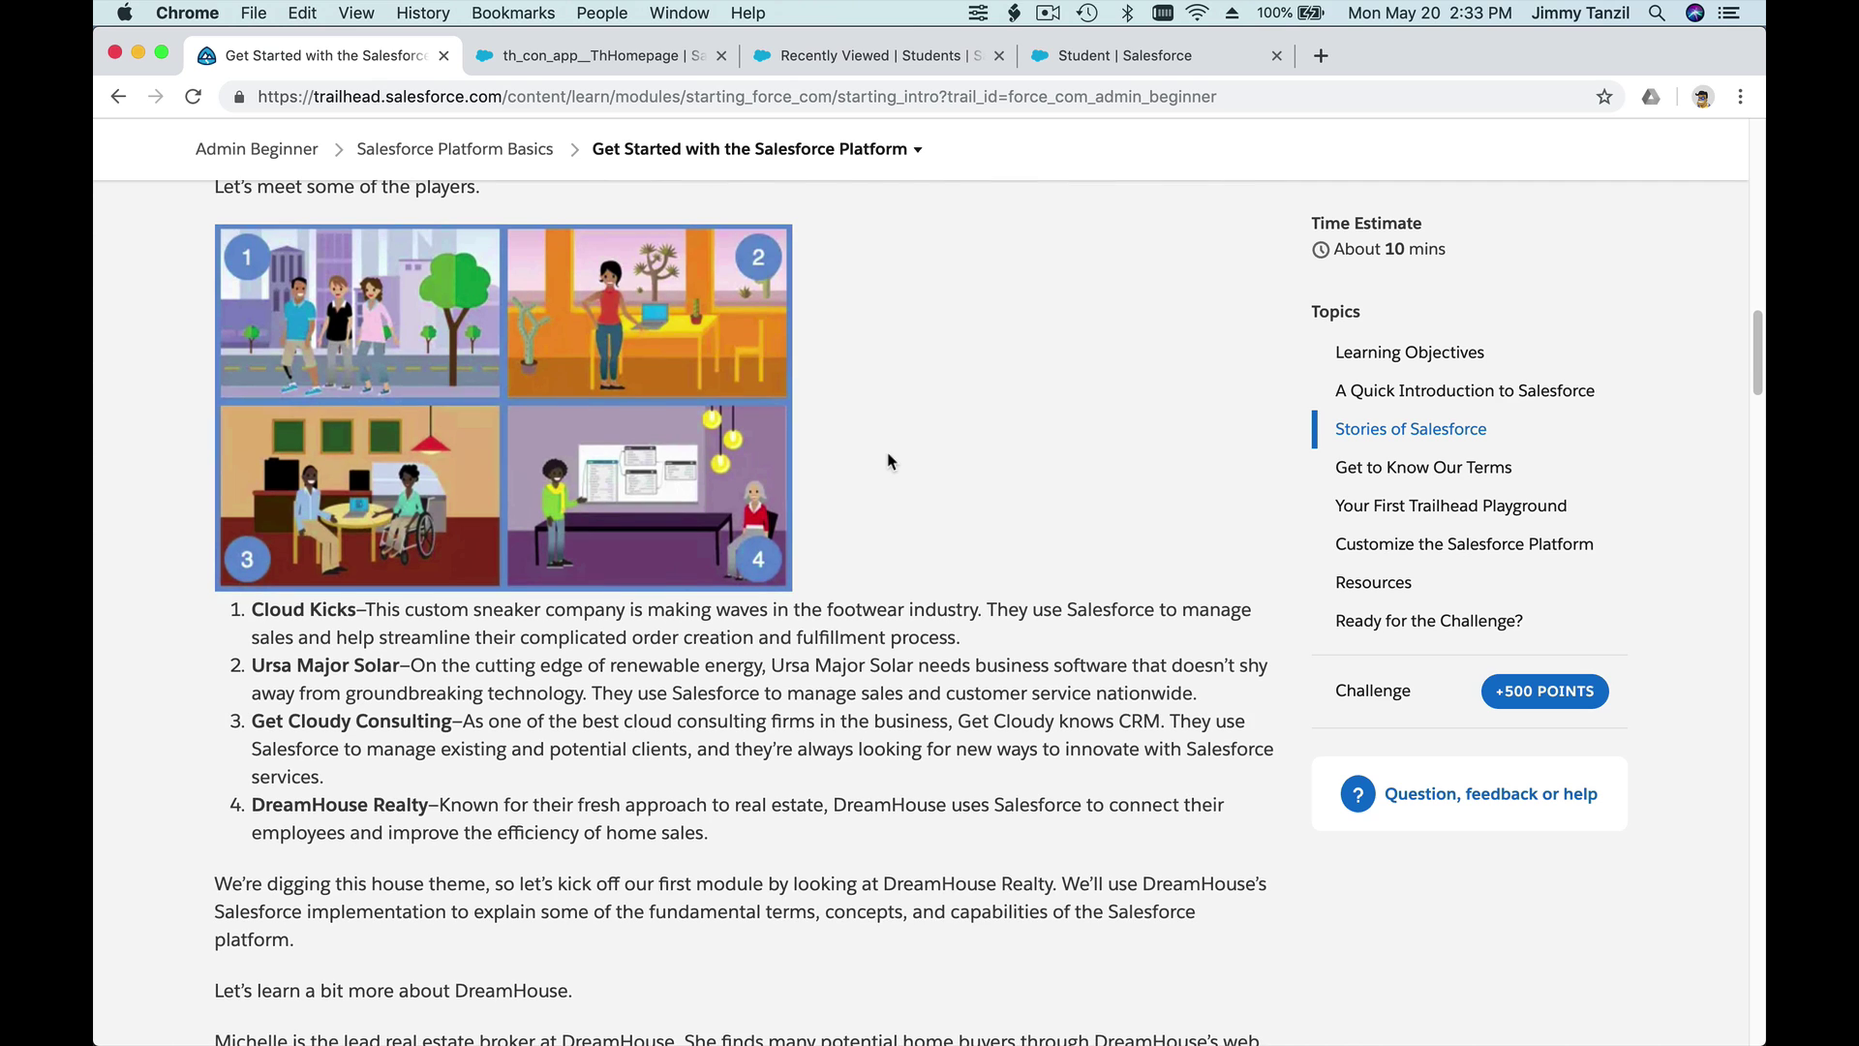
double_click(322, 612)
double_click(320, 664)
click(320, 664)
double_click(499, 608)
click(325, 678)
double_click(331, 611)
triple_click(331, 611)
double_click(331, 665)
triple_click(332, 665)
double_click(329, 721)
triple_click(330, 721)
double_click(325, 807)
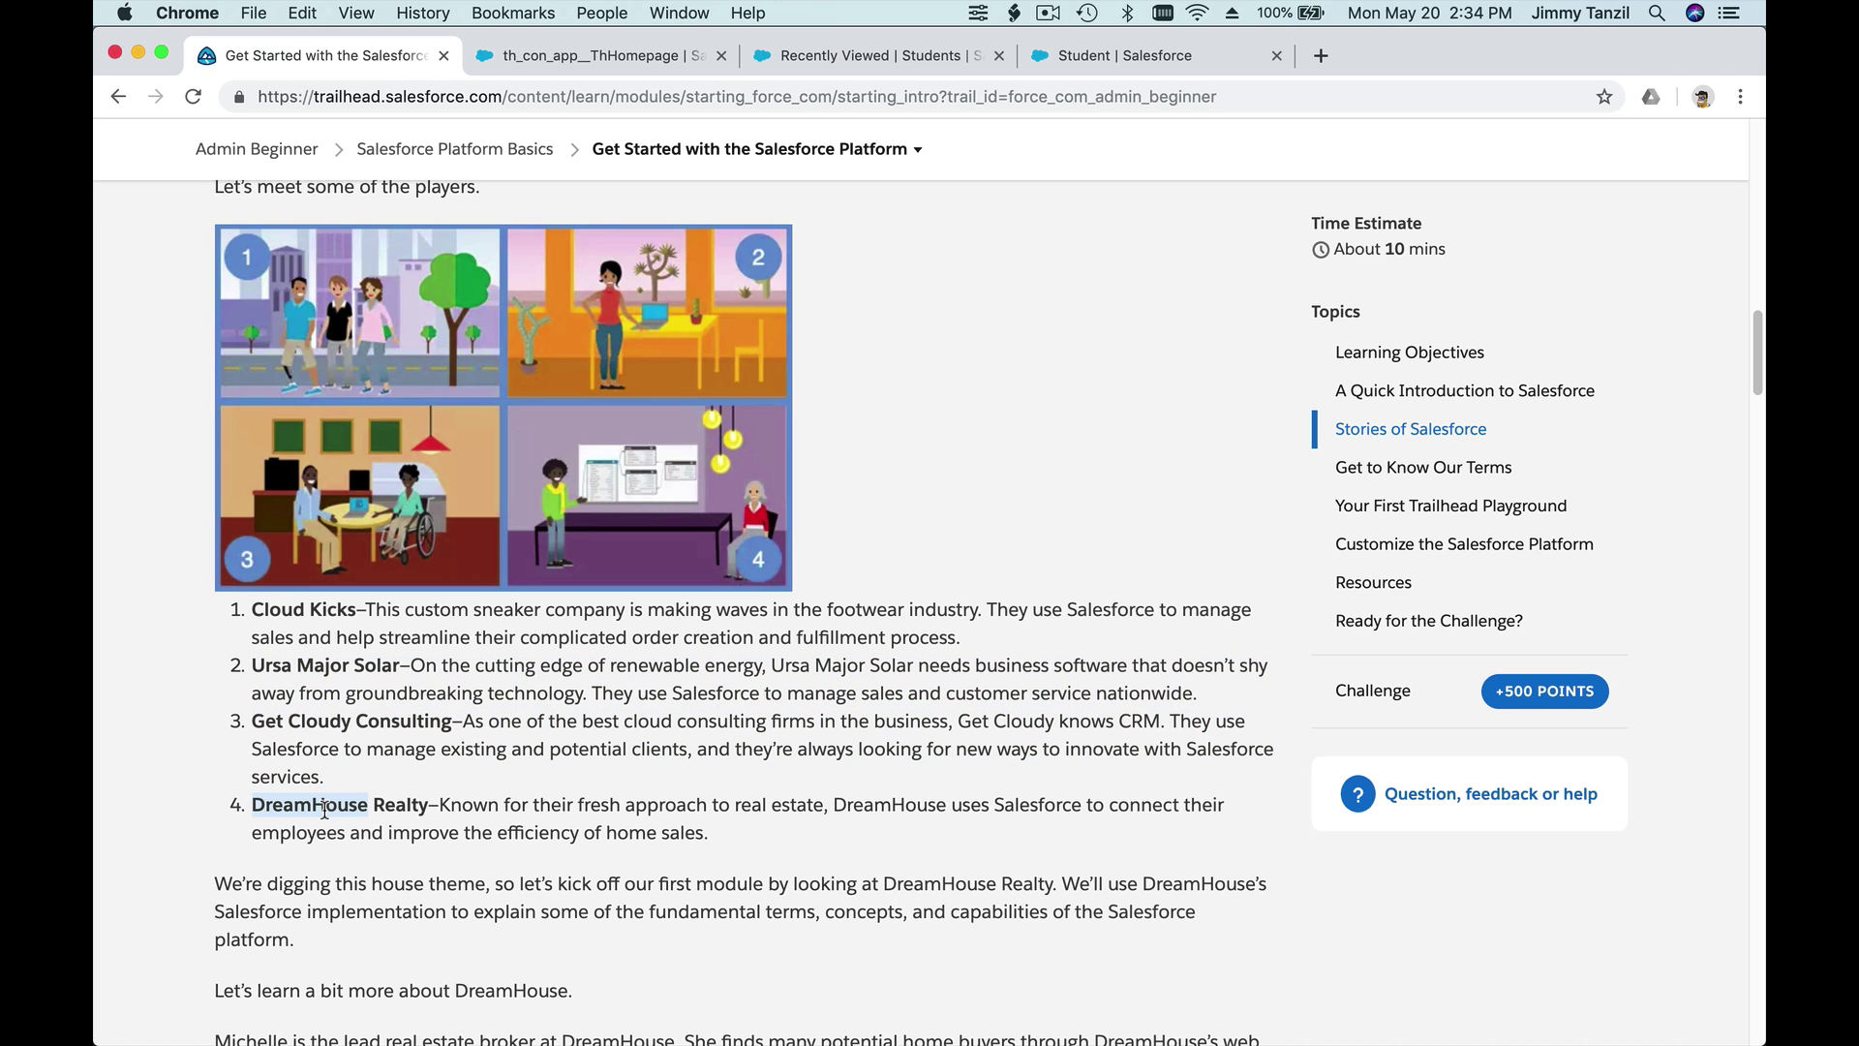
double_click(324, 806)
double_click(324, 807)
click(468, 800)
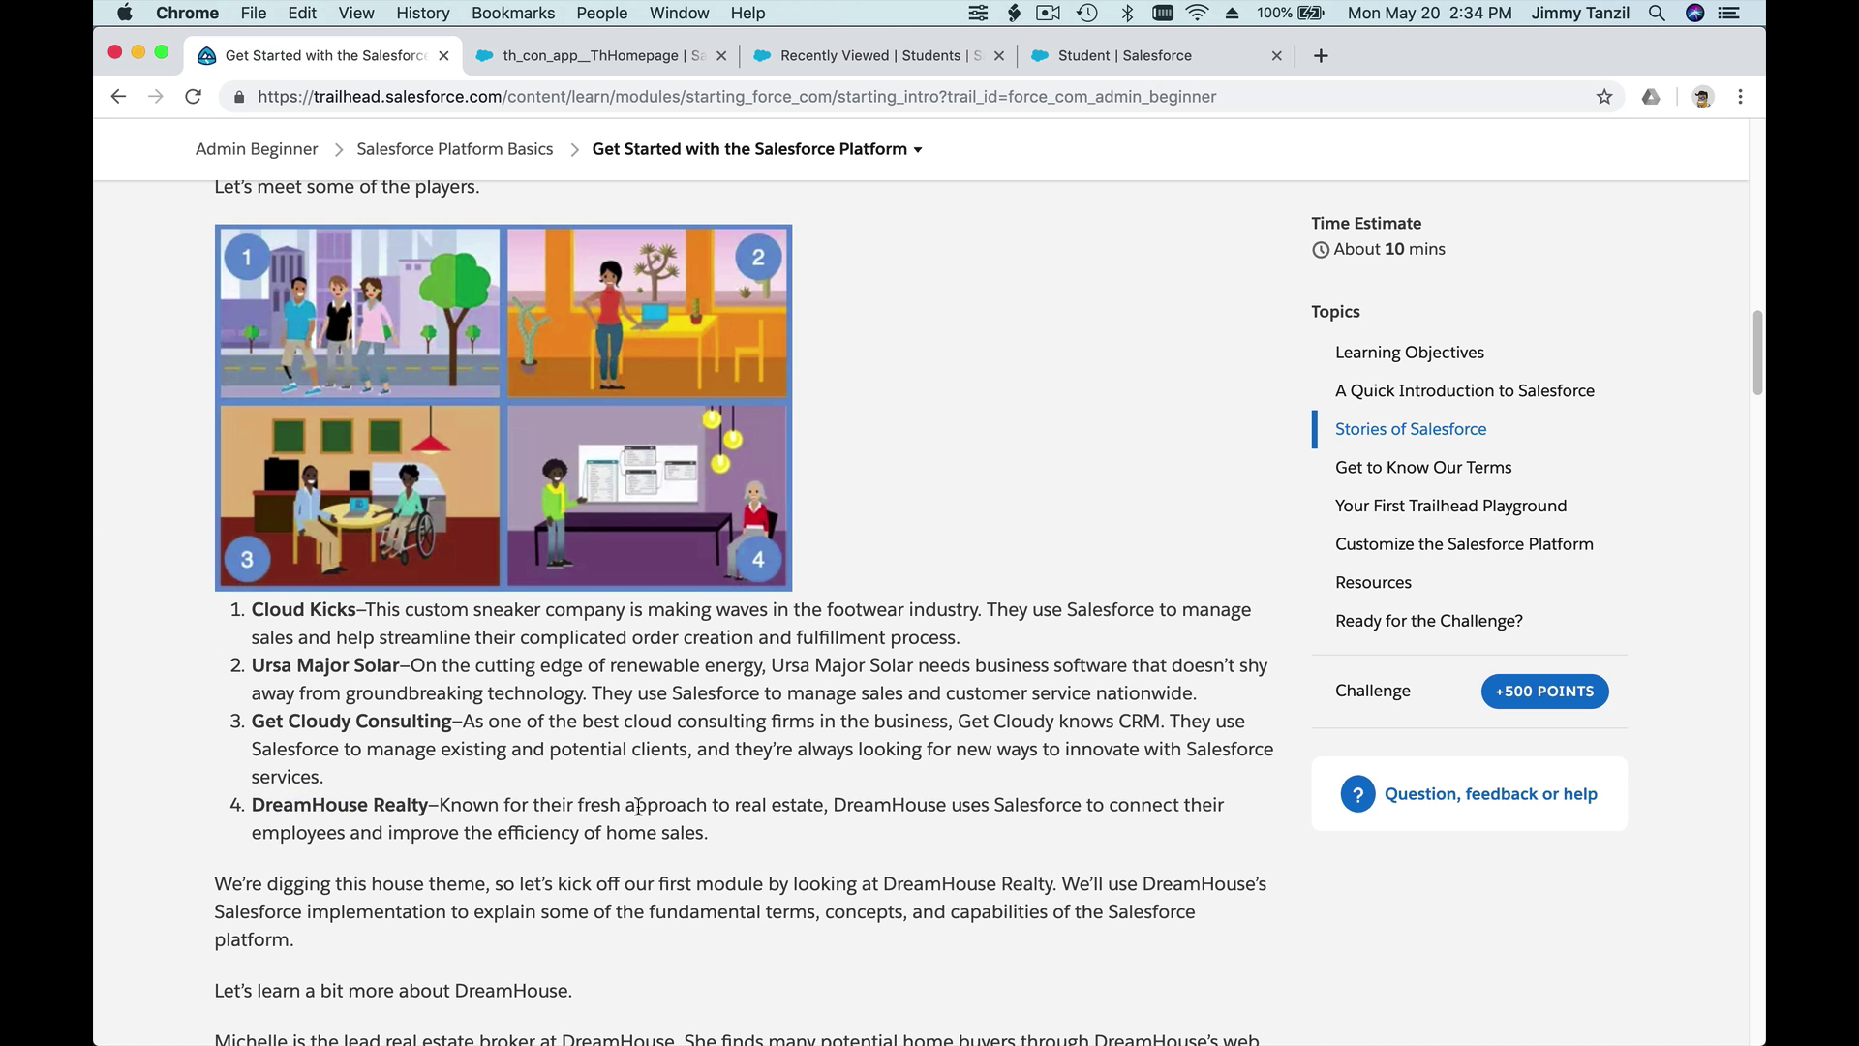
scroll(638, 806, down, 1)
scroll(463, 642, up, 10)
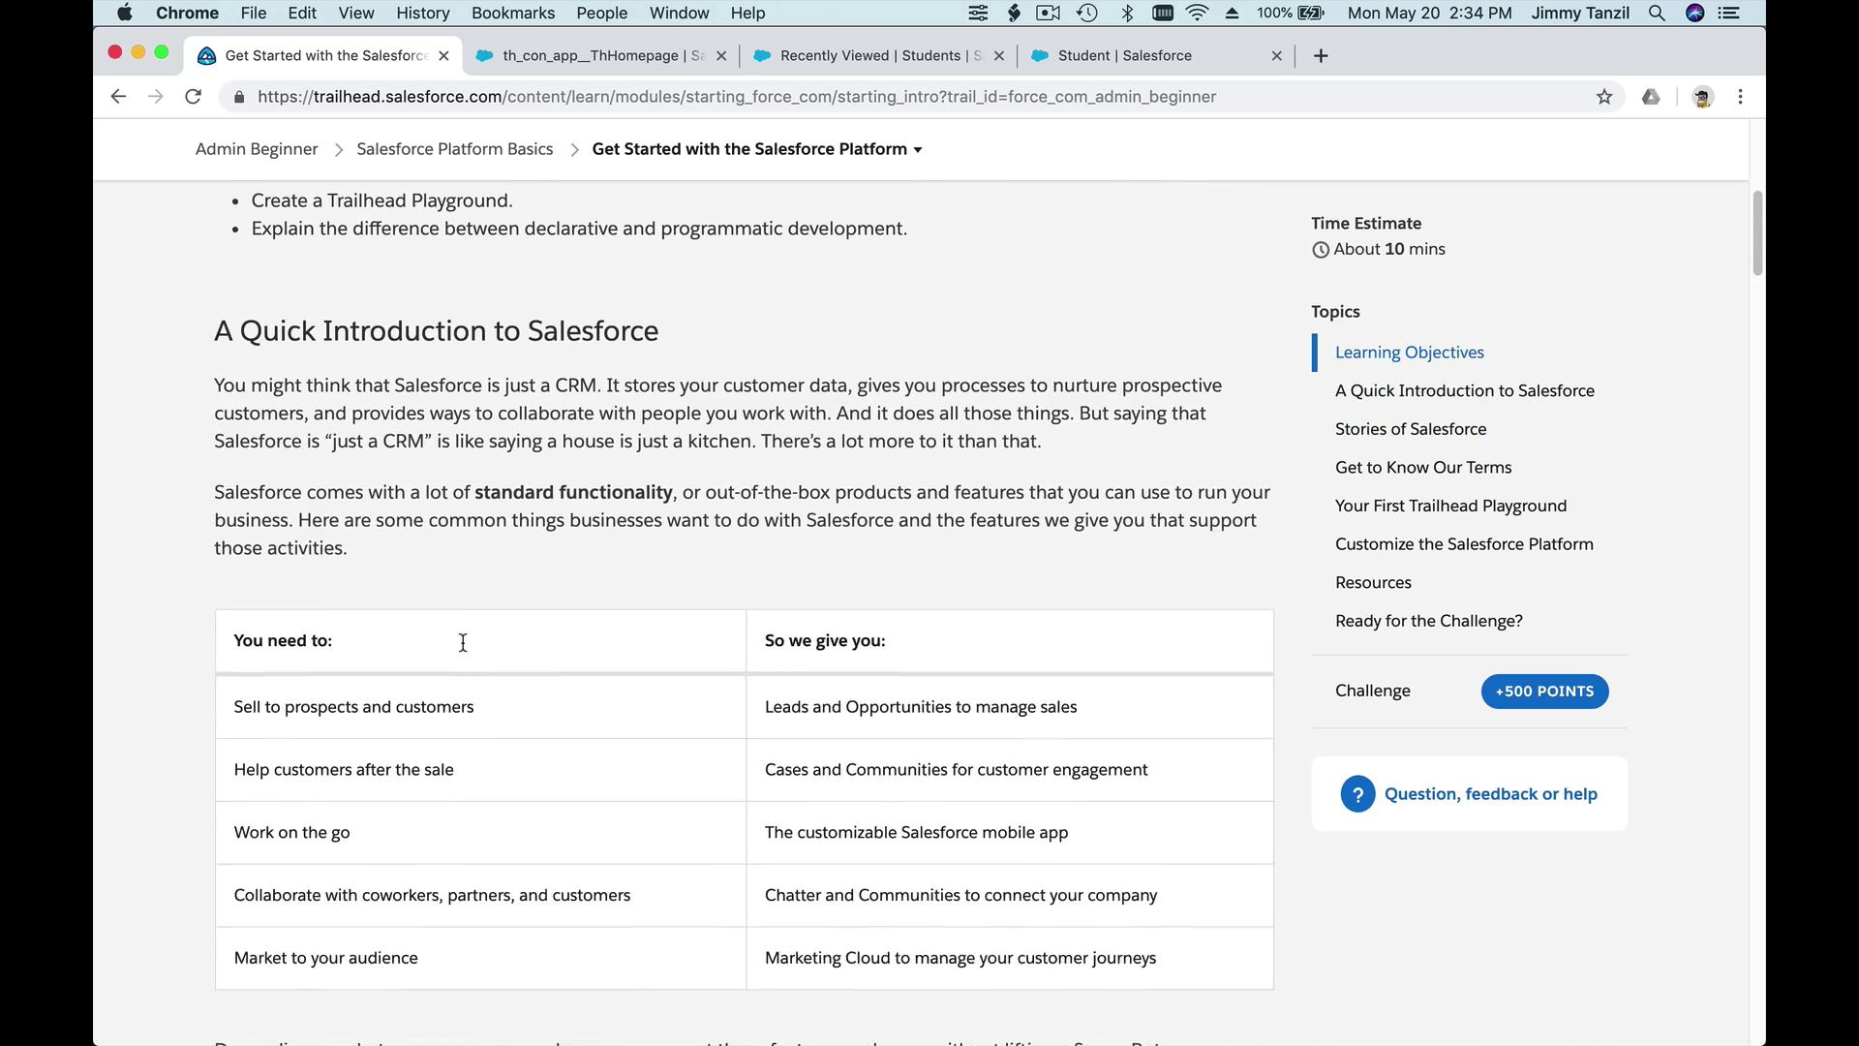
scroll(462, 642, up, 2)
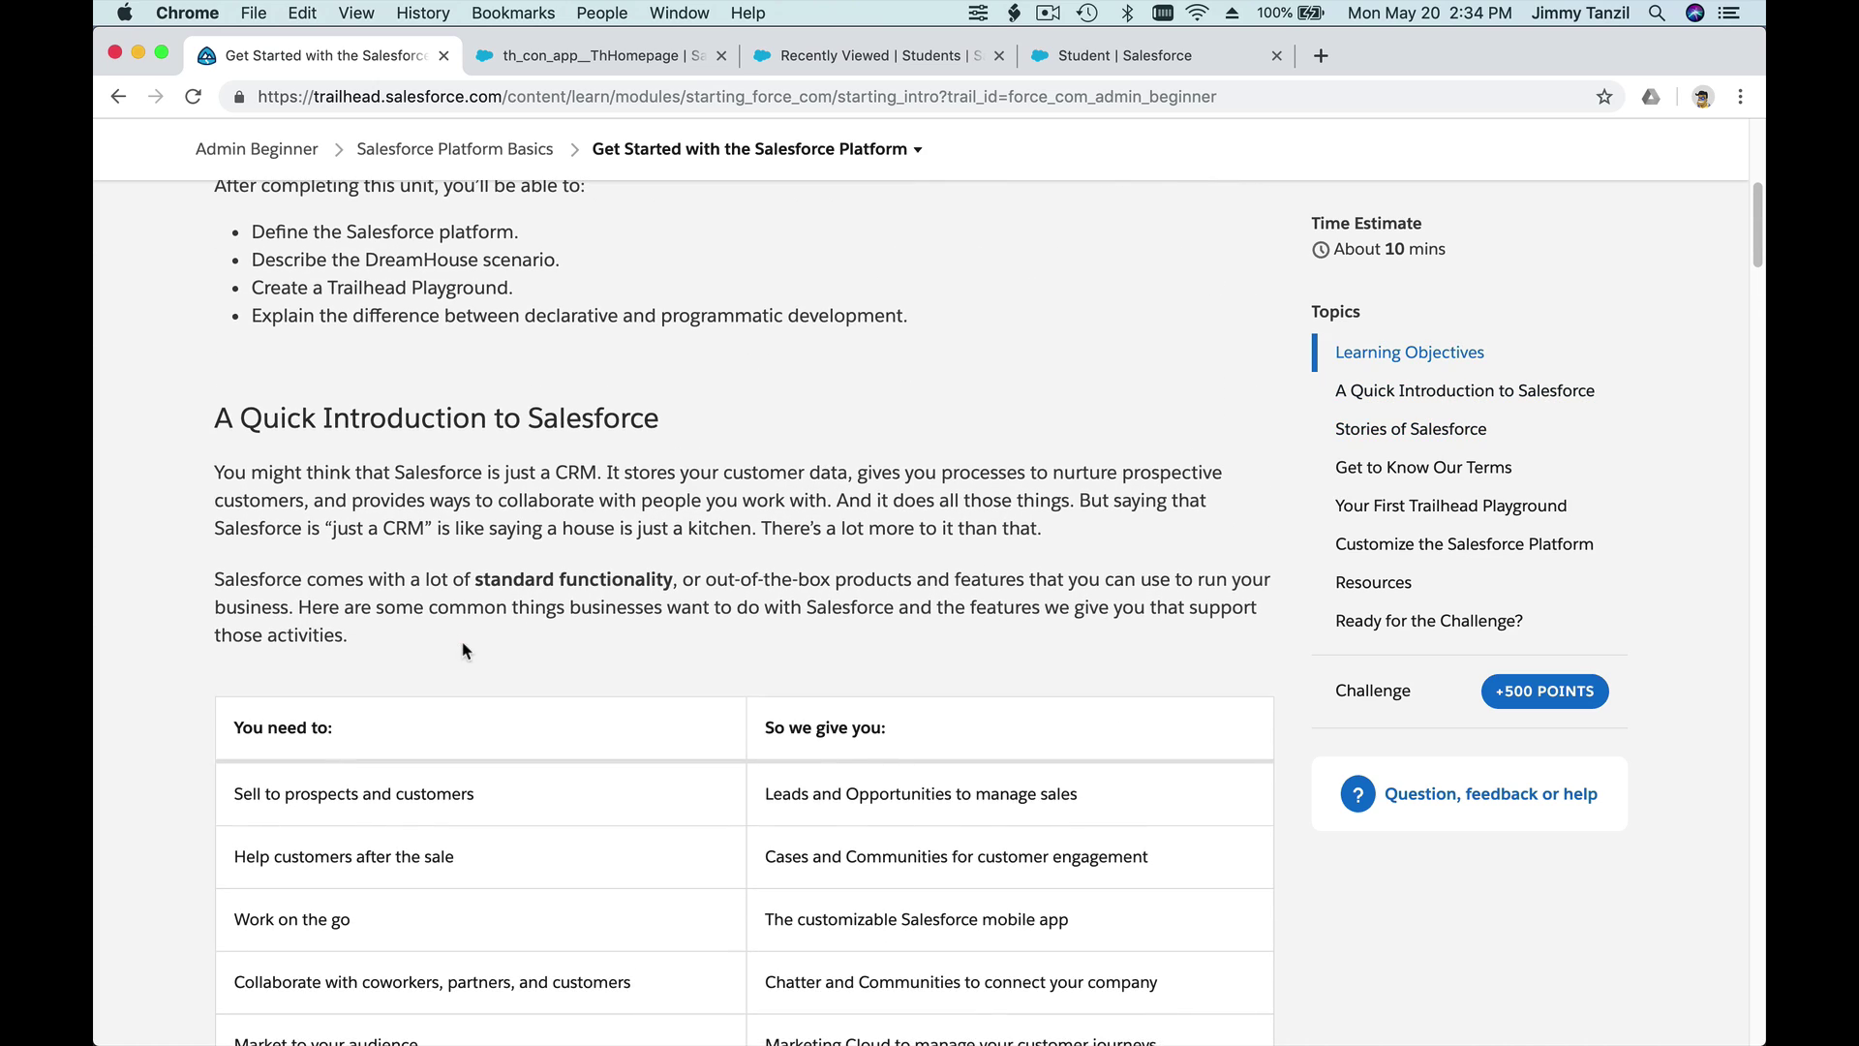
scroll(466, 650, up, 2)
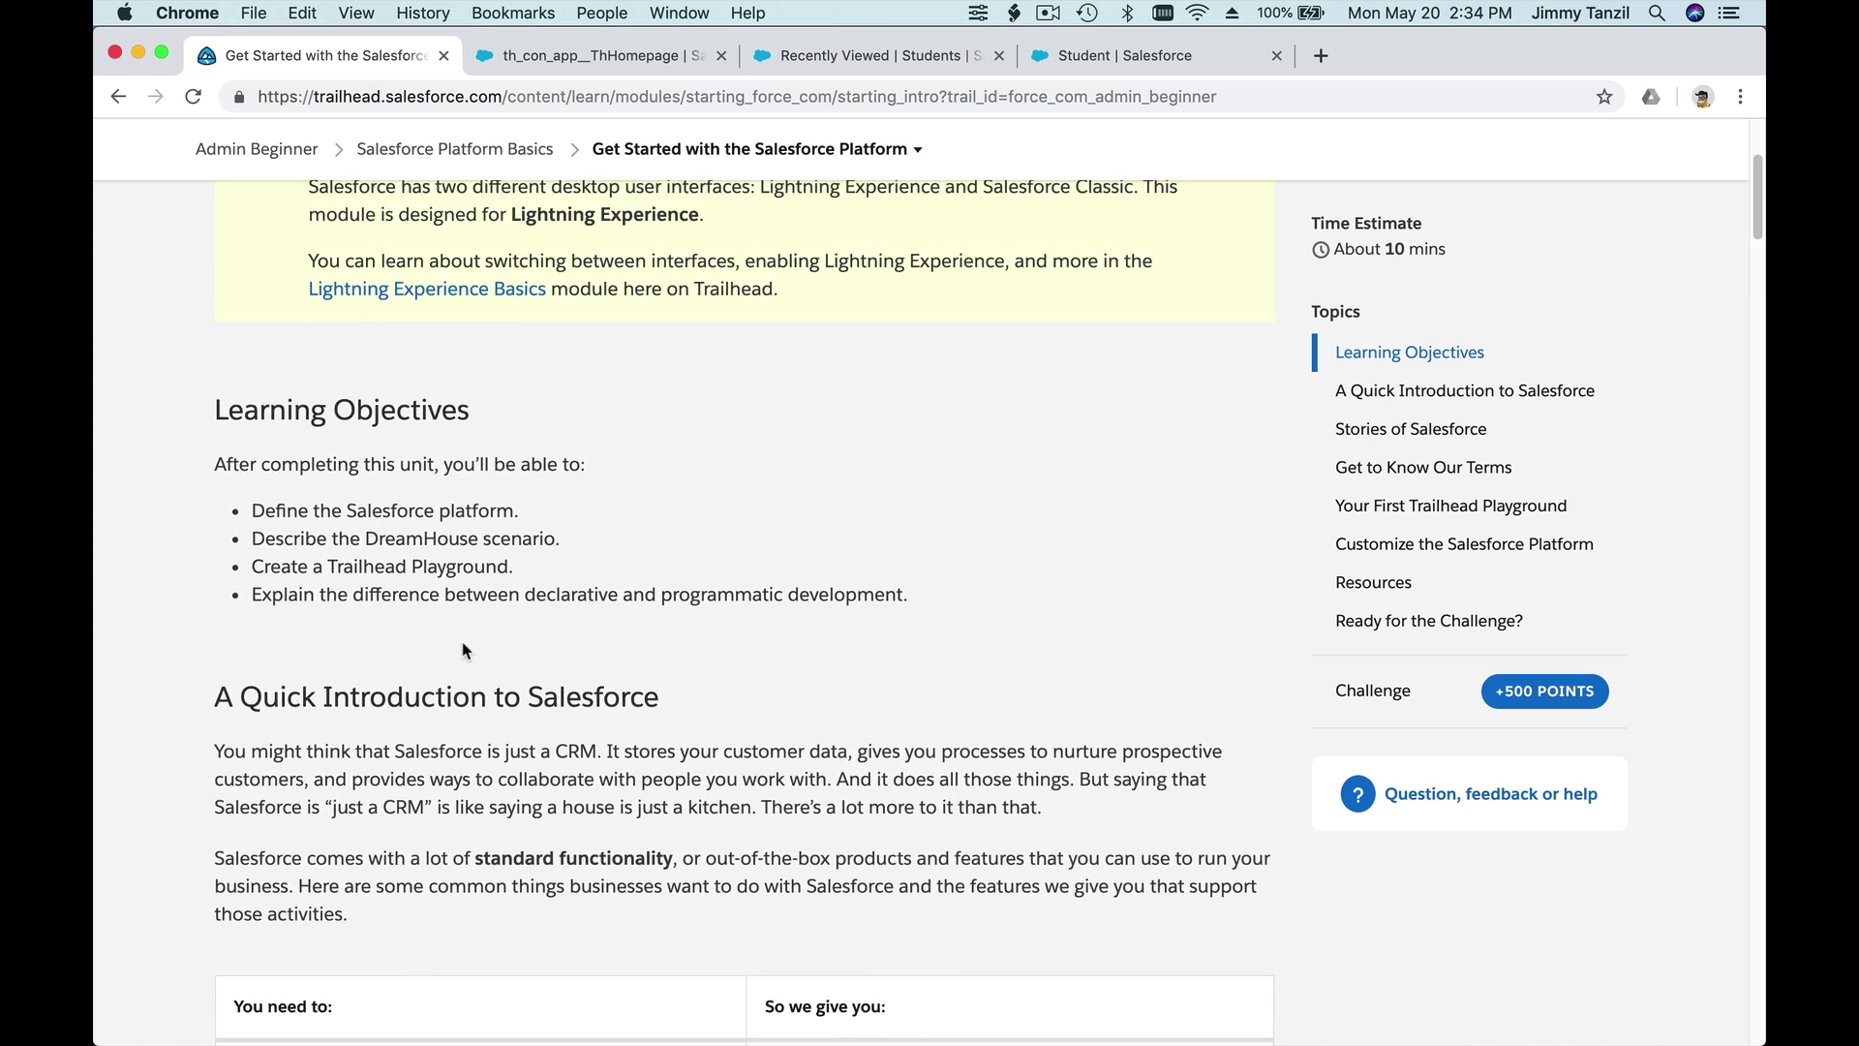
scroll(463, 642, down, 7)
scroll(463, 642, down, 8)
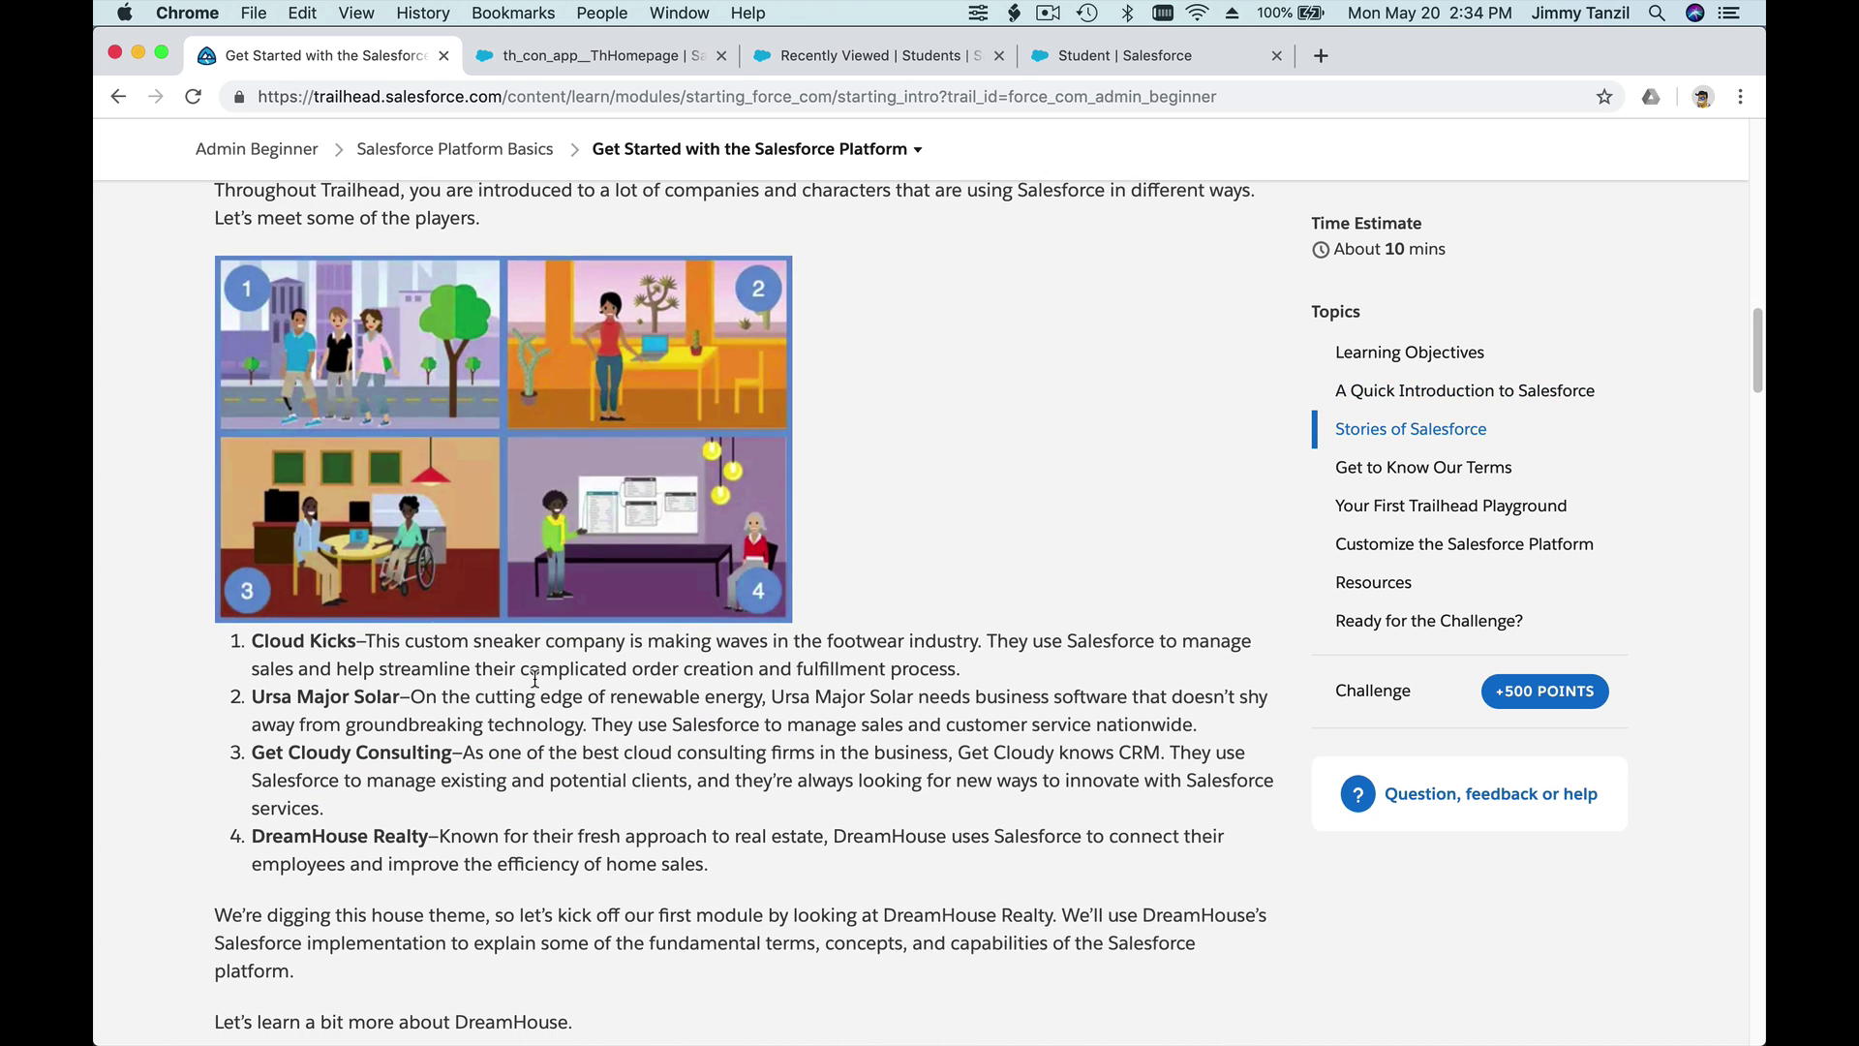
scroll(534, 678, down, 4)
scroll(535, 678, down, 5)
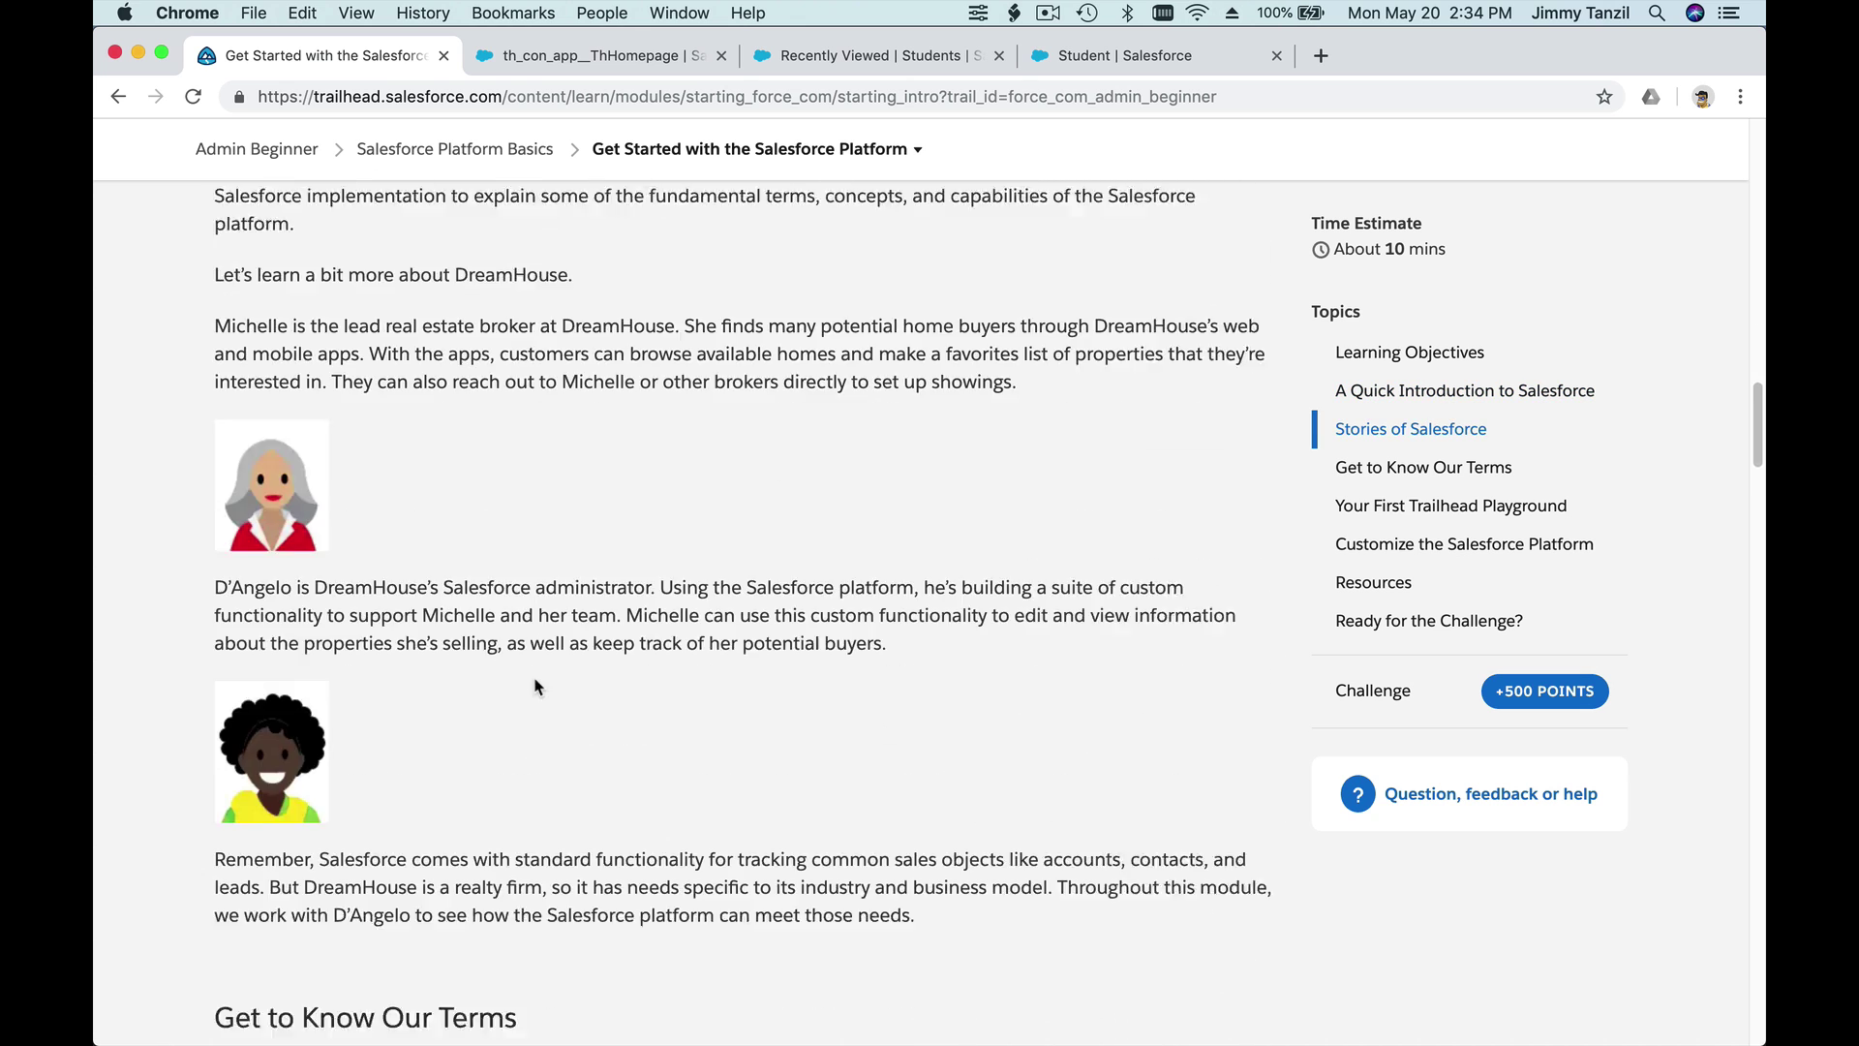
scroll(434, 721, down, 4)
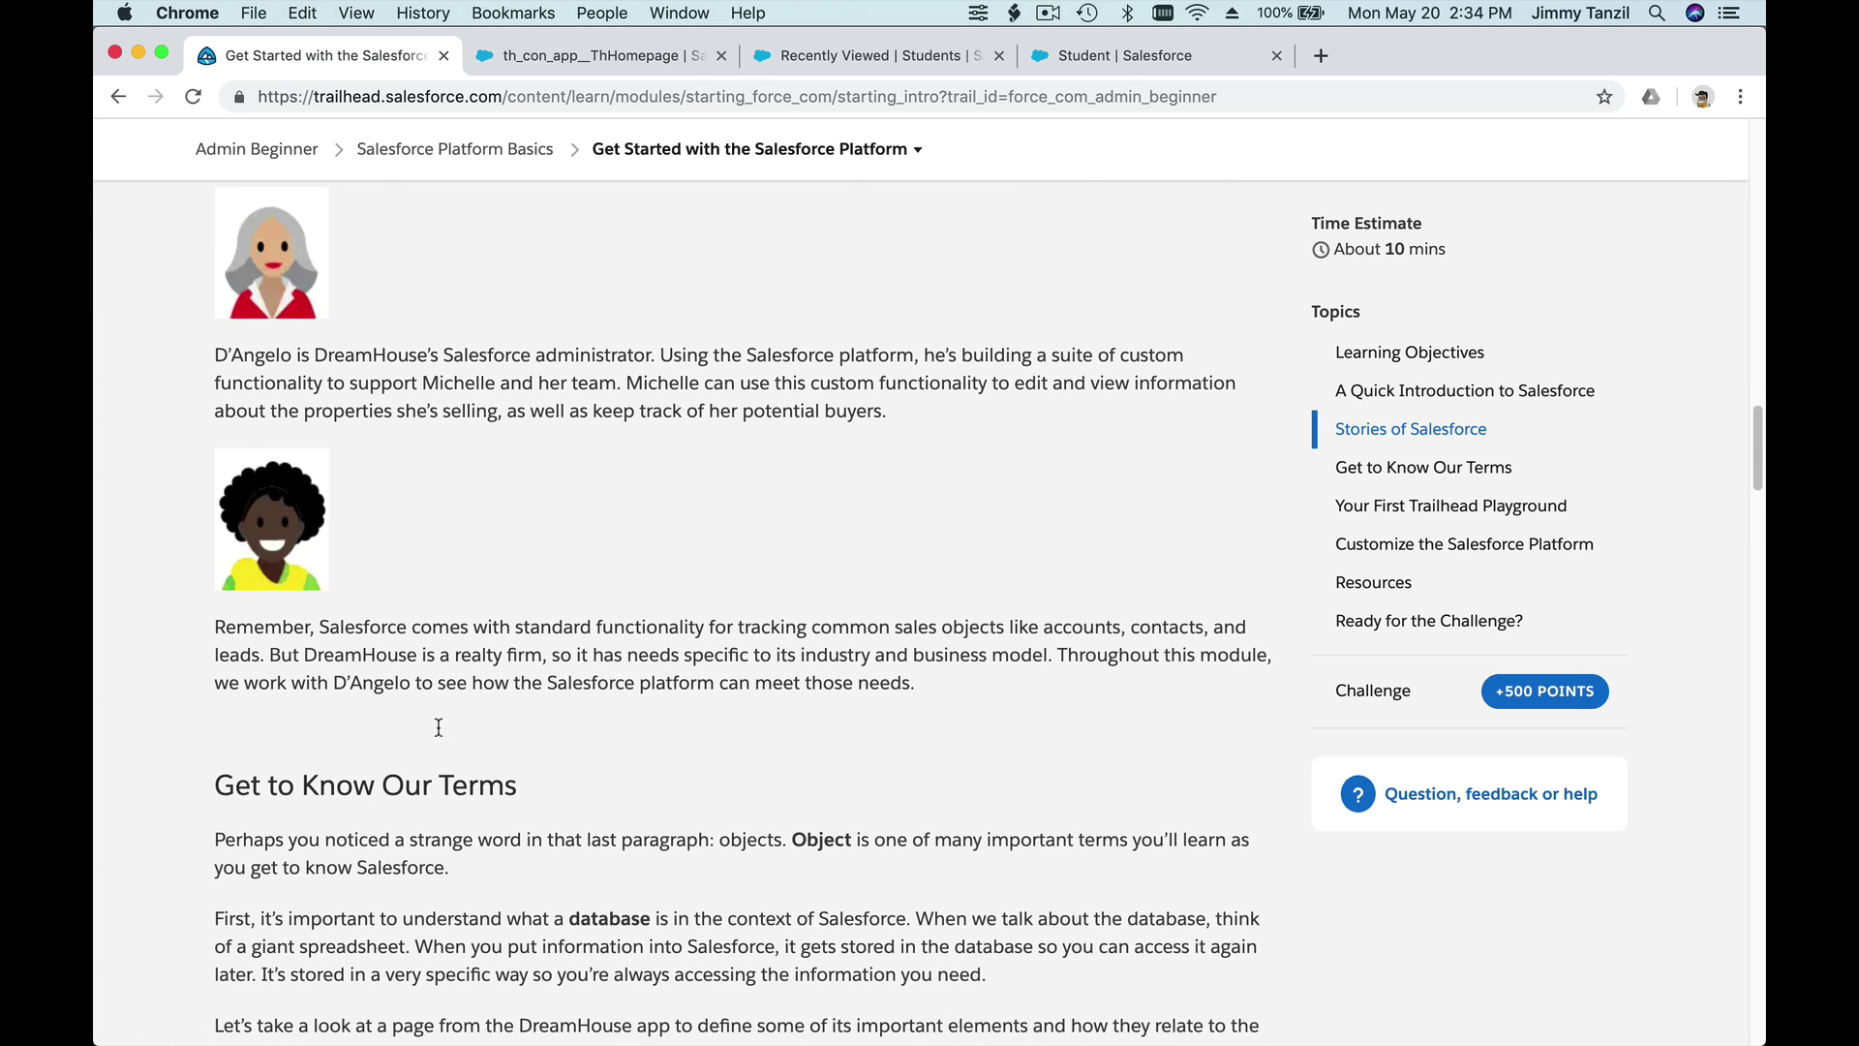
scroll(433, 535, down, 1)
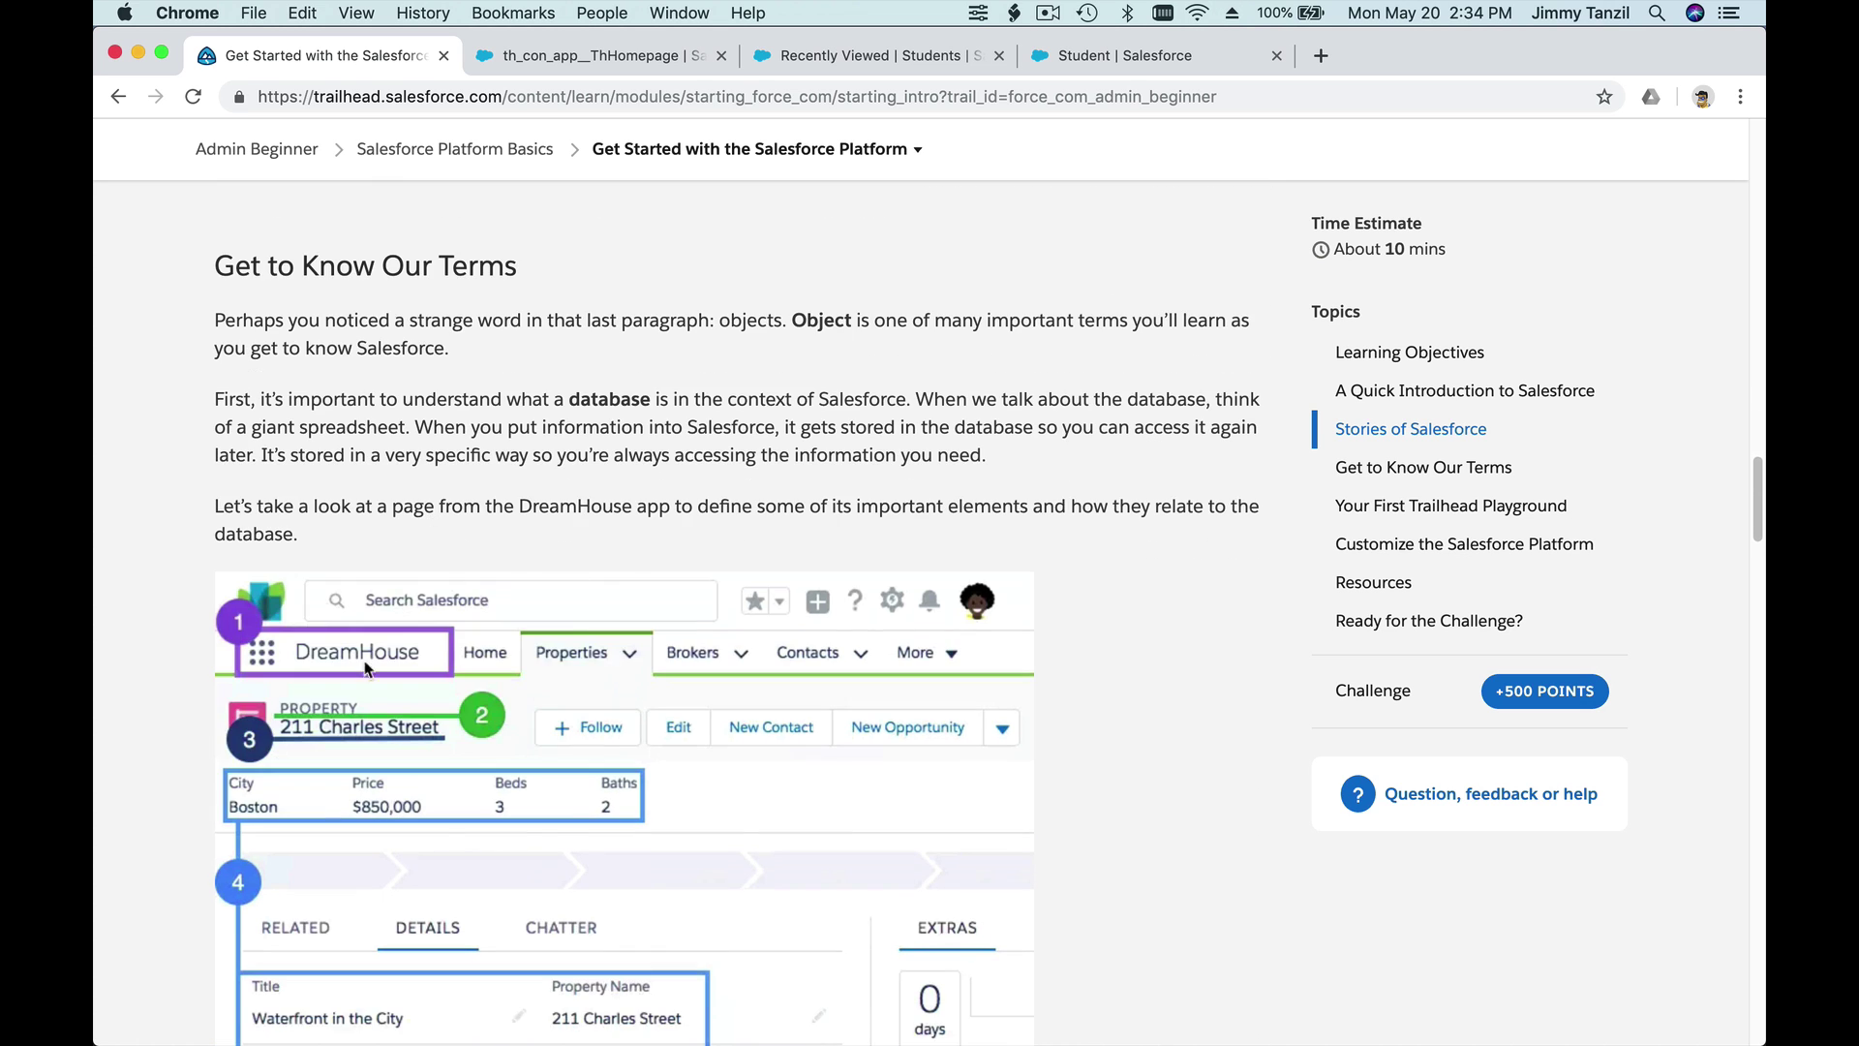
scroll(565, 813, down, 2)
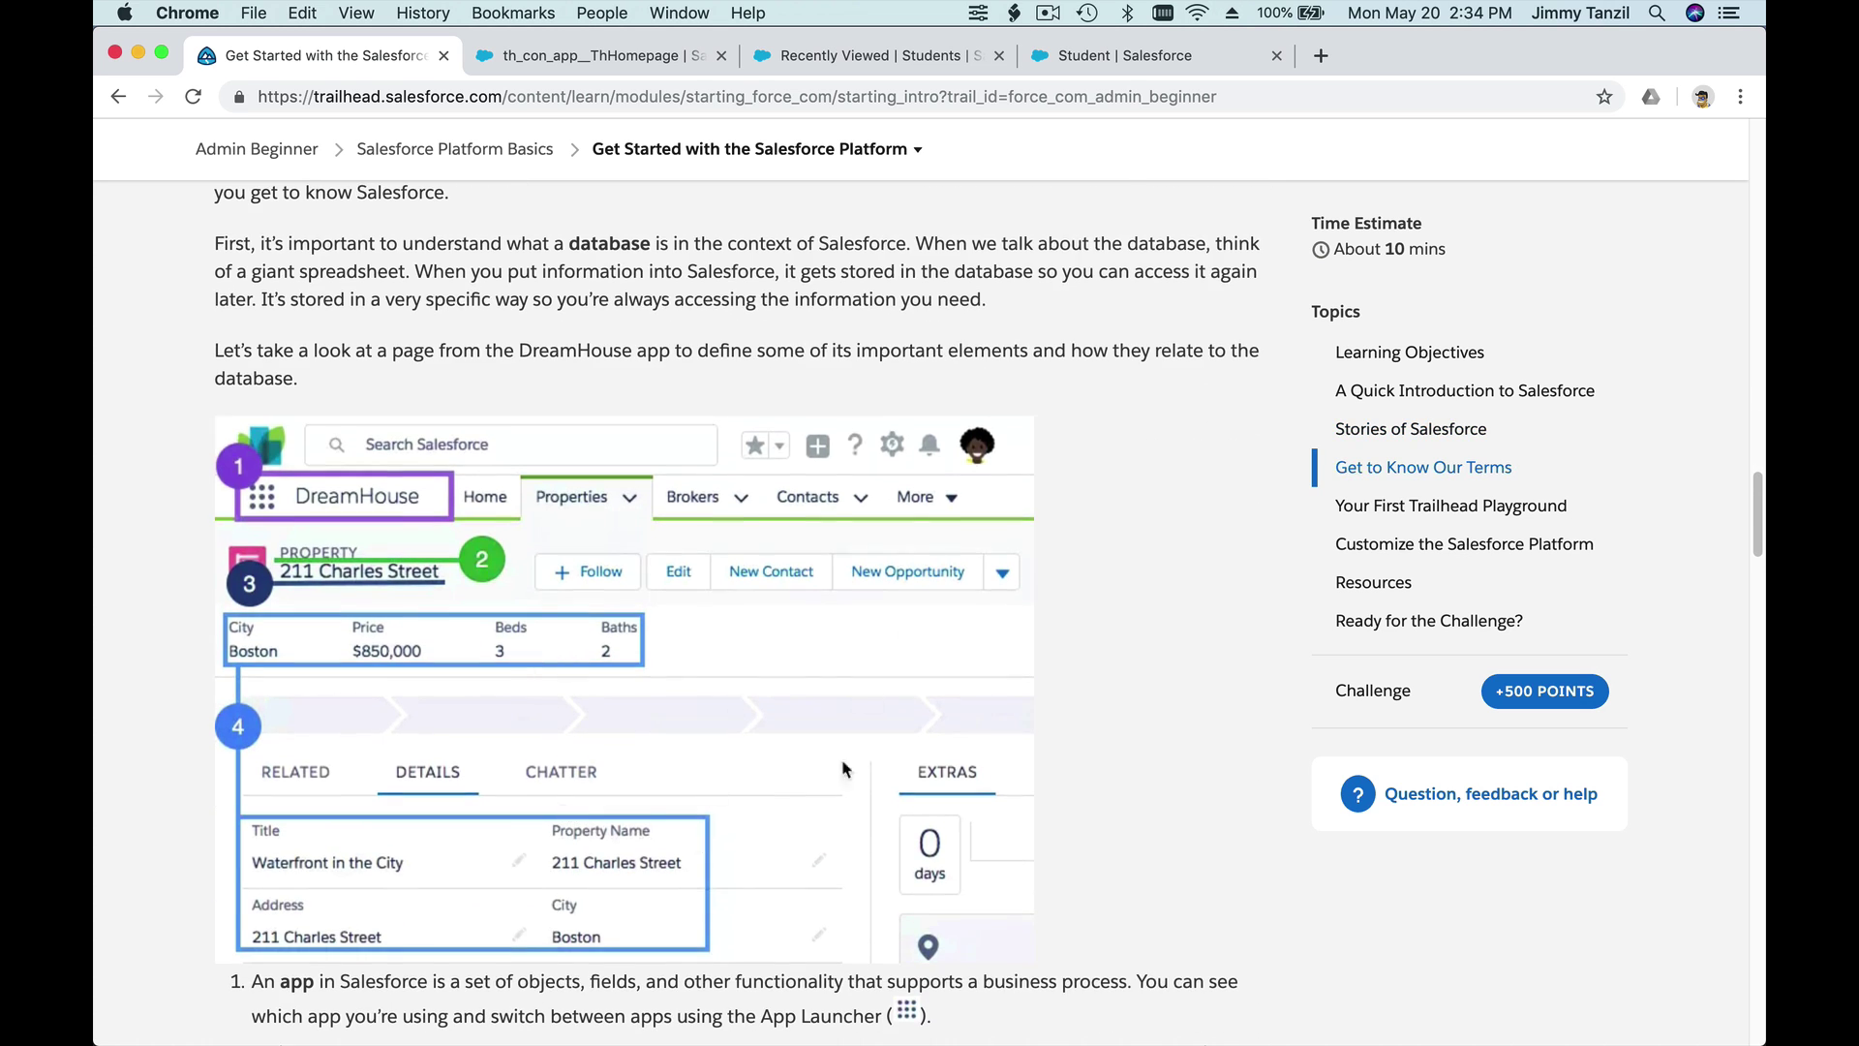
scroll(557, 687, down, 8)
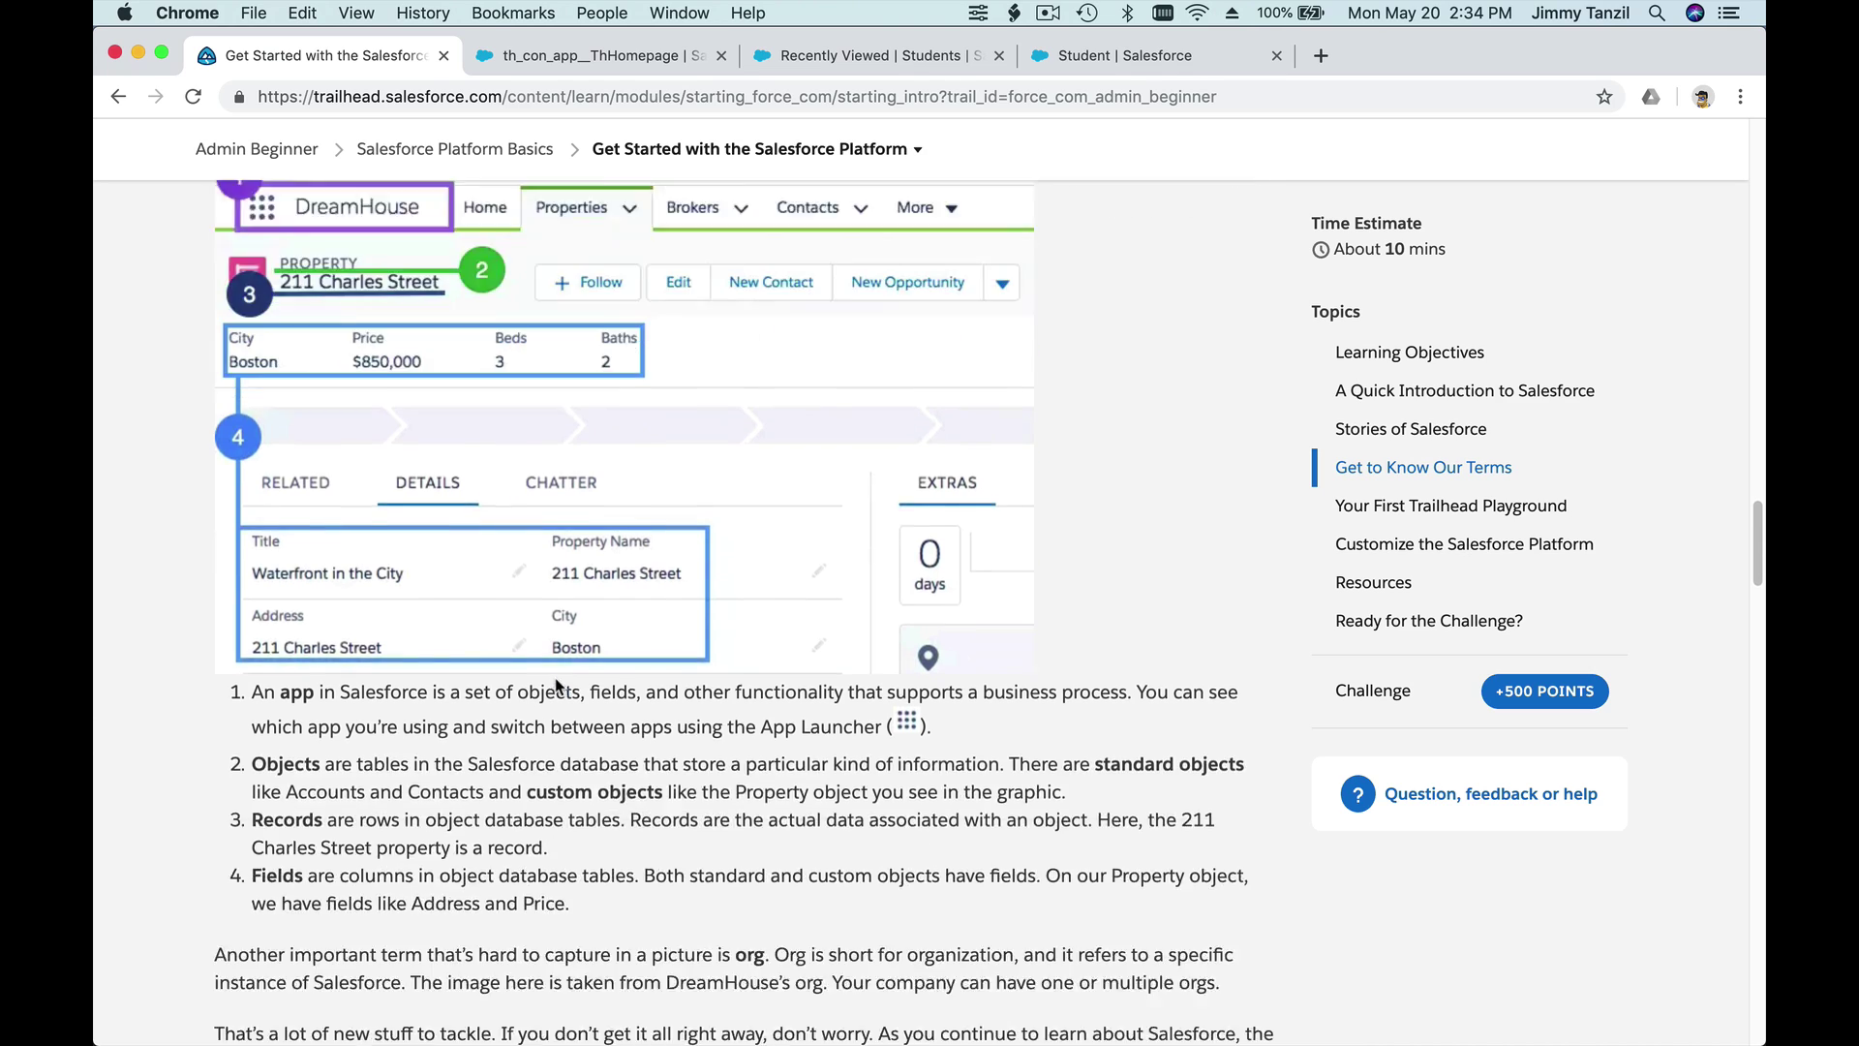
scroll(556, 678, down, 4)
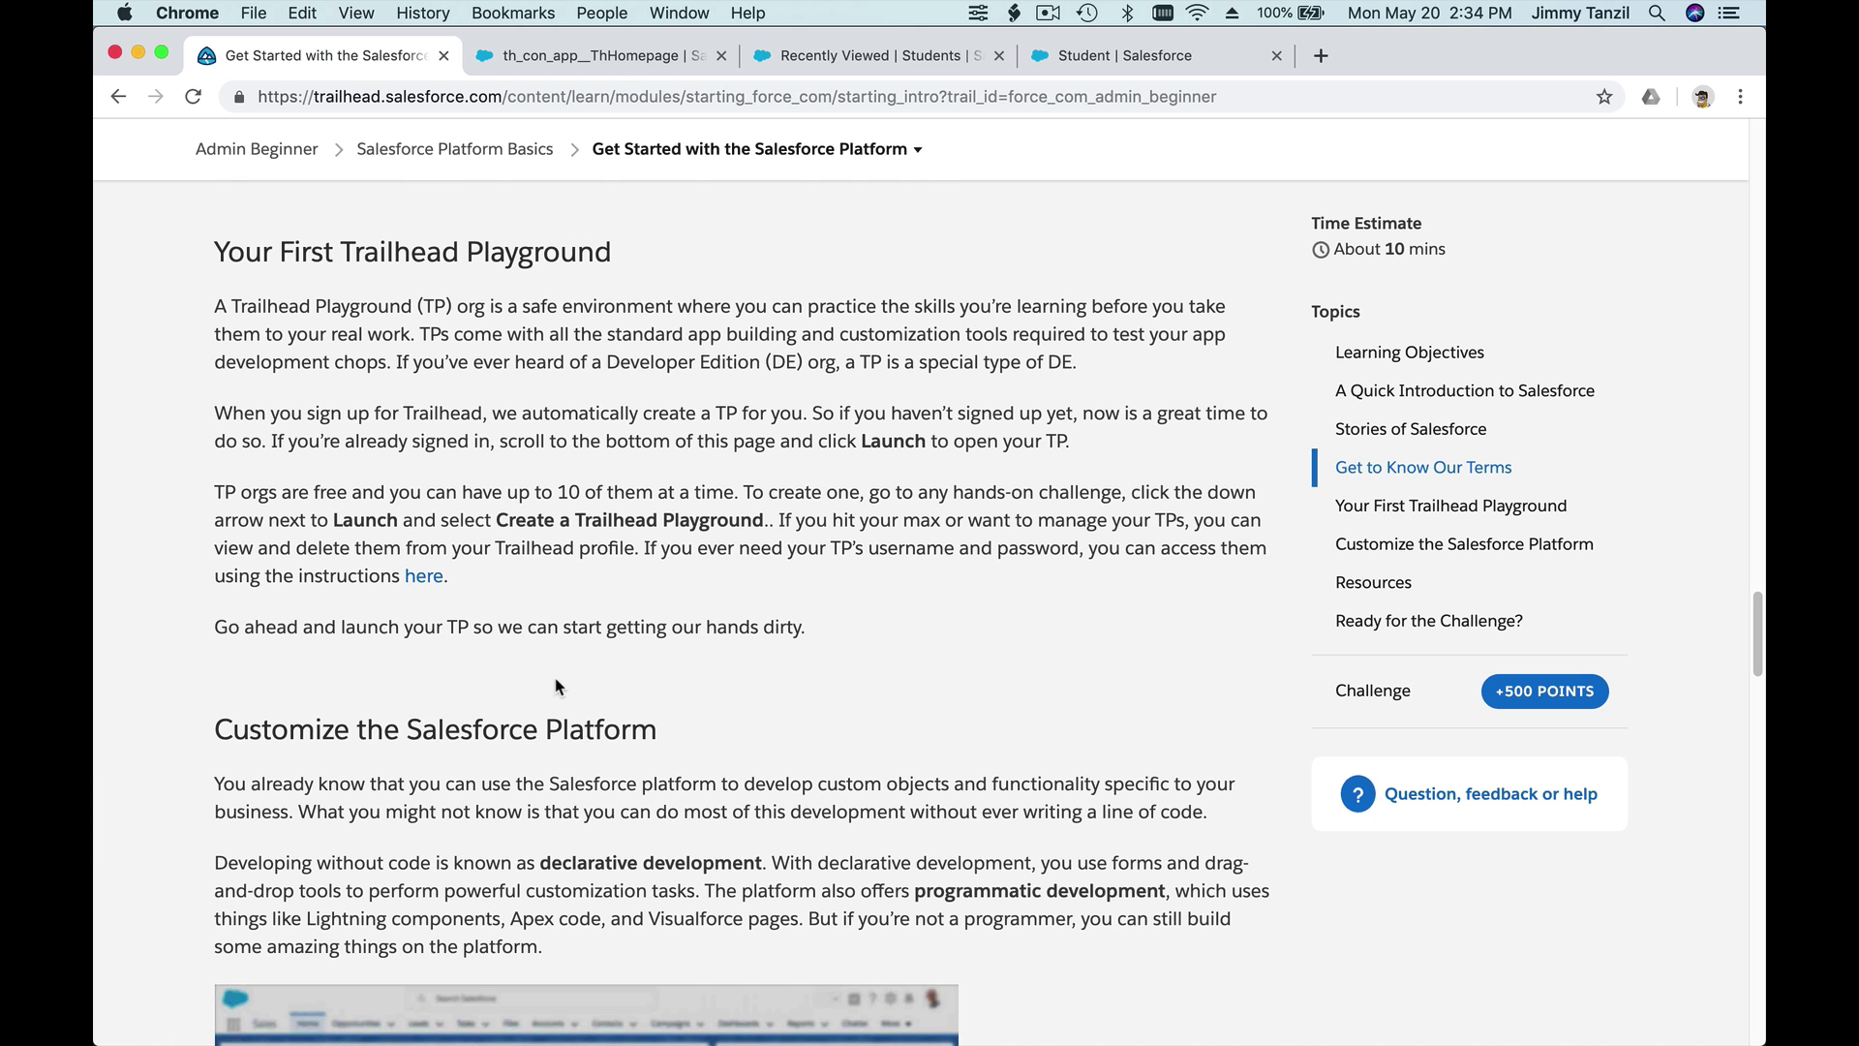
scroll(556, 686, down, 1)
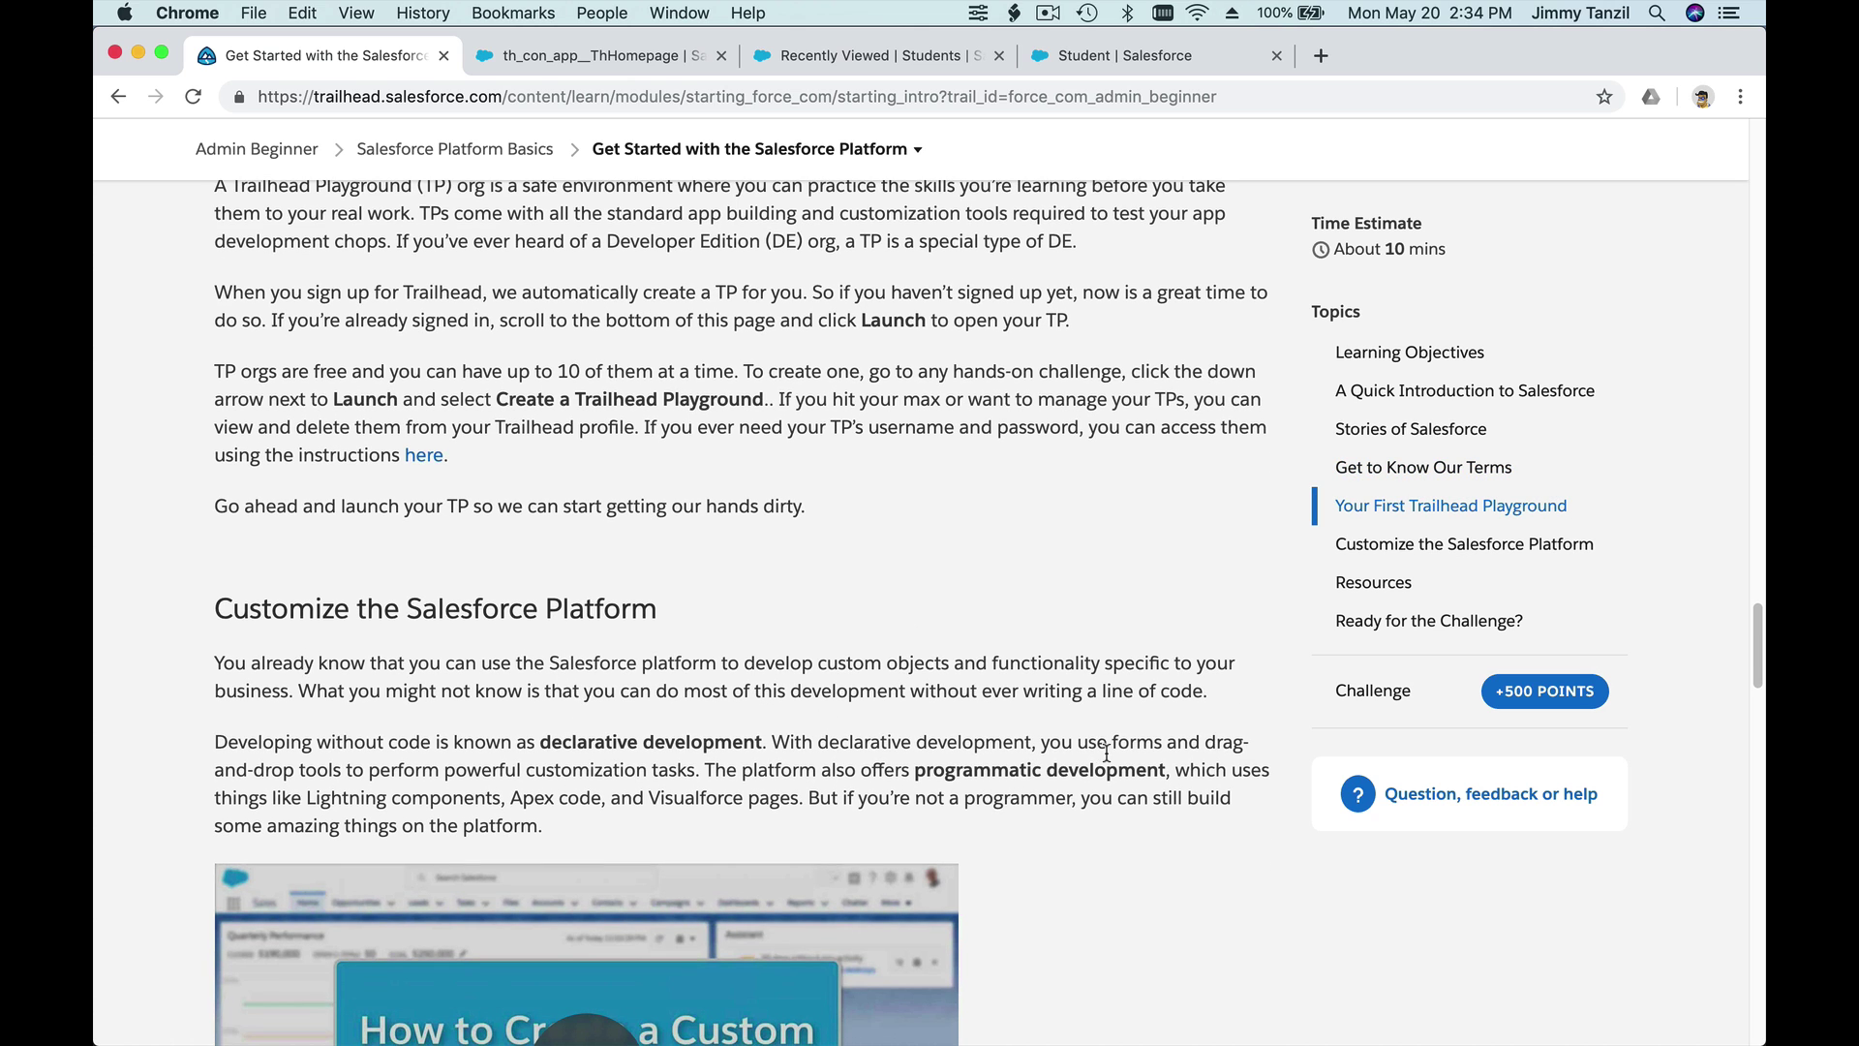
scroll(1106, 752, down, 5)
scroll(1107, 760, down, 6)
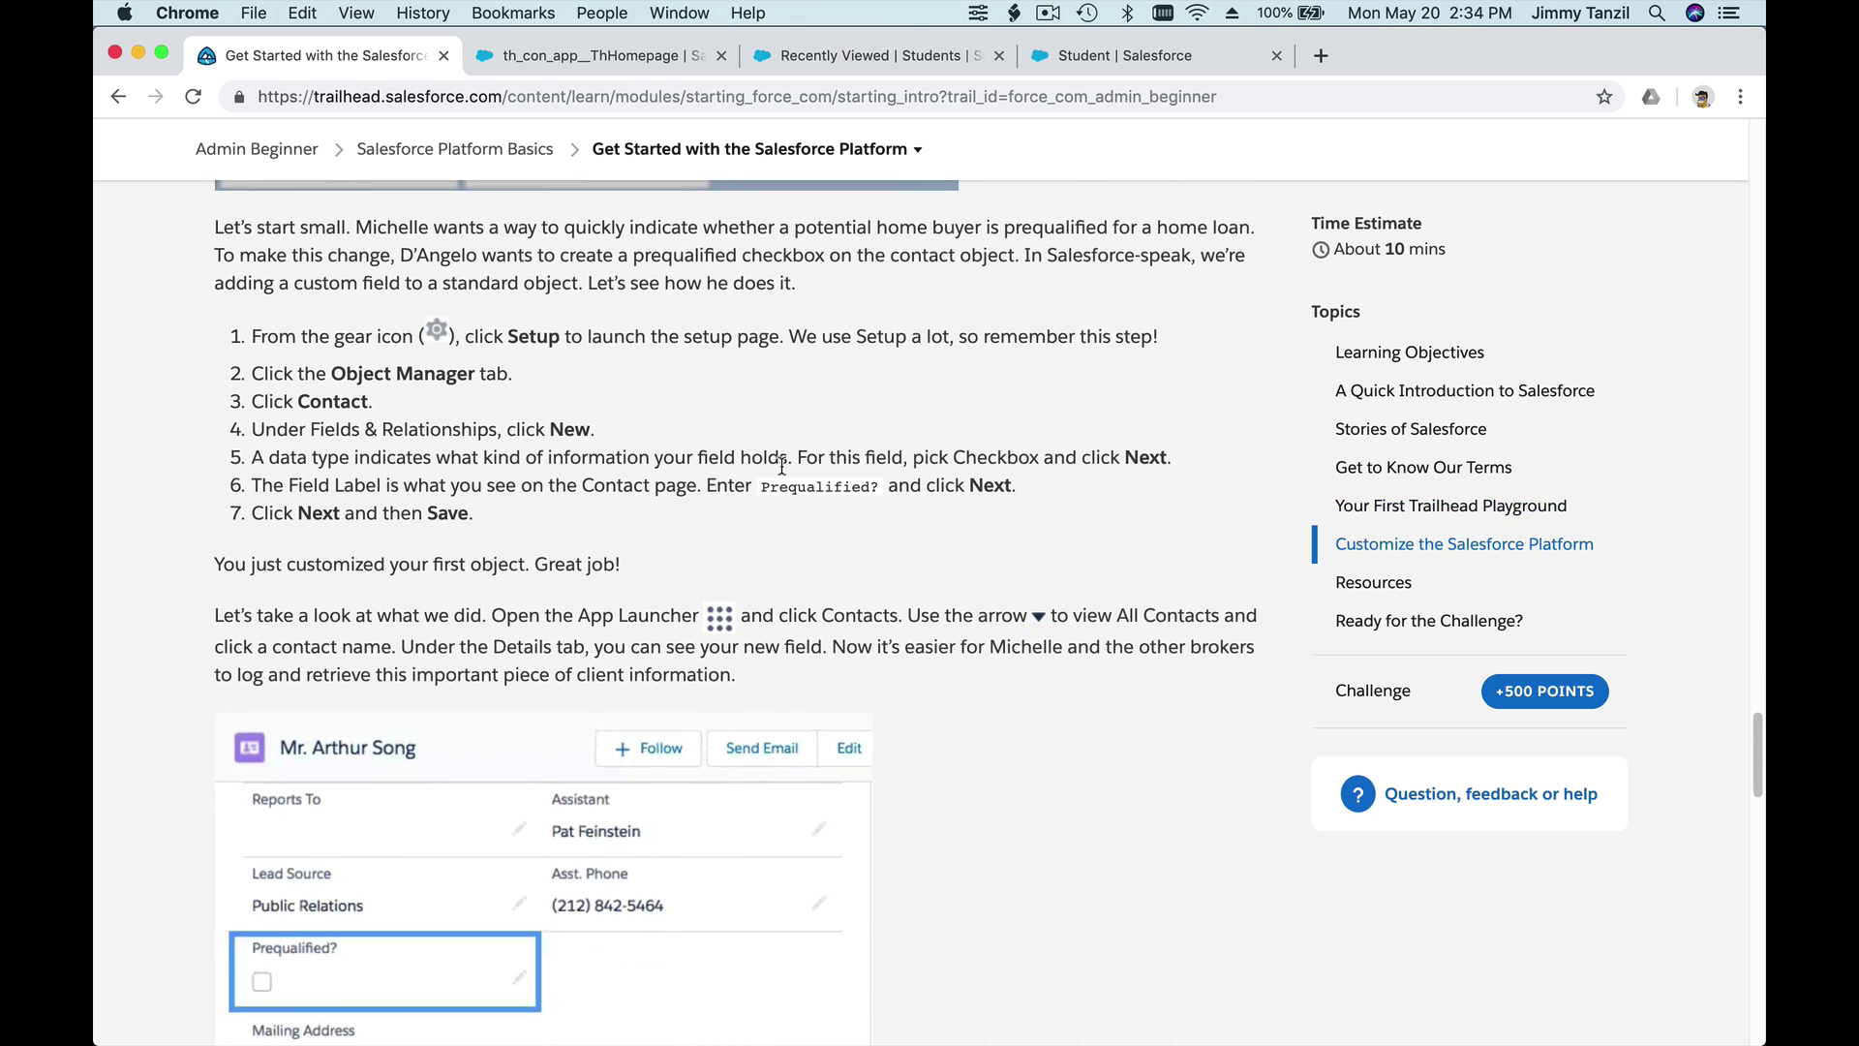
scroll(783, 466, down, 9)
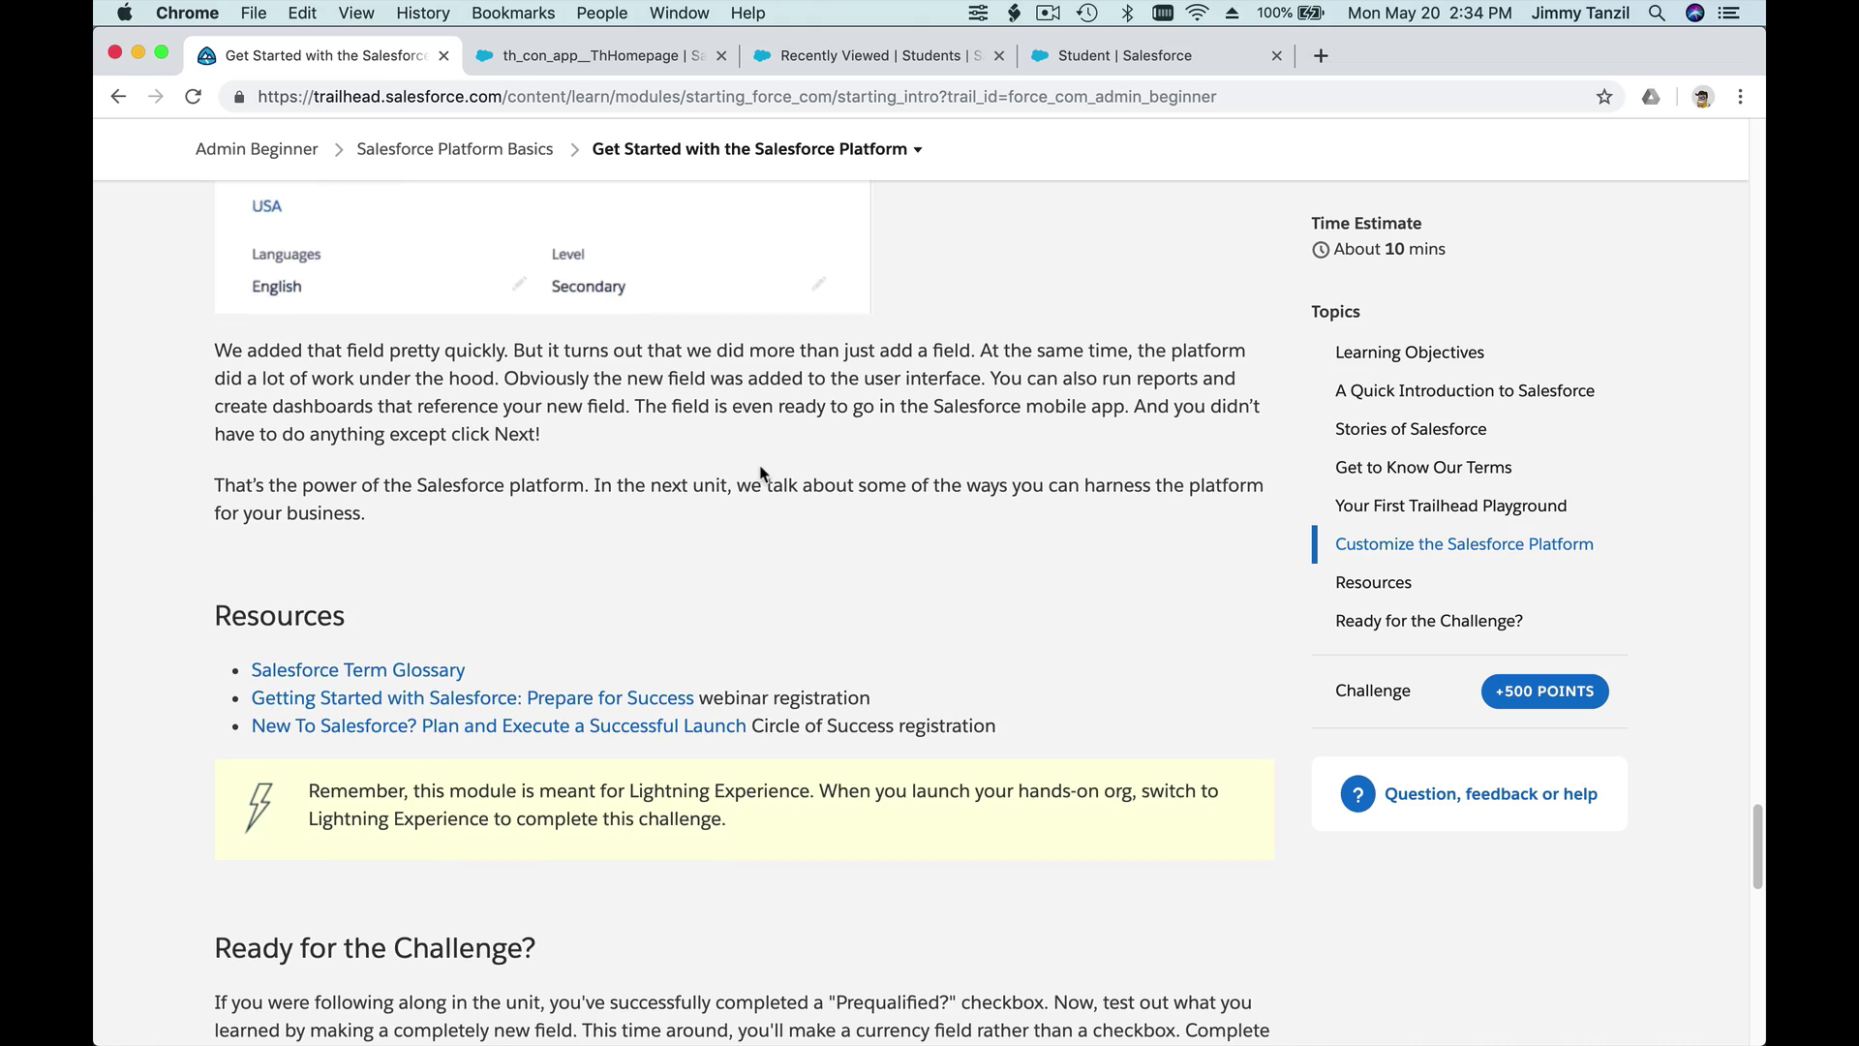